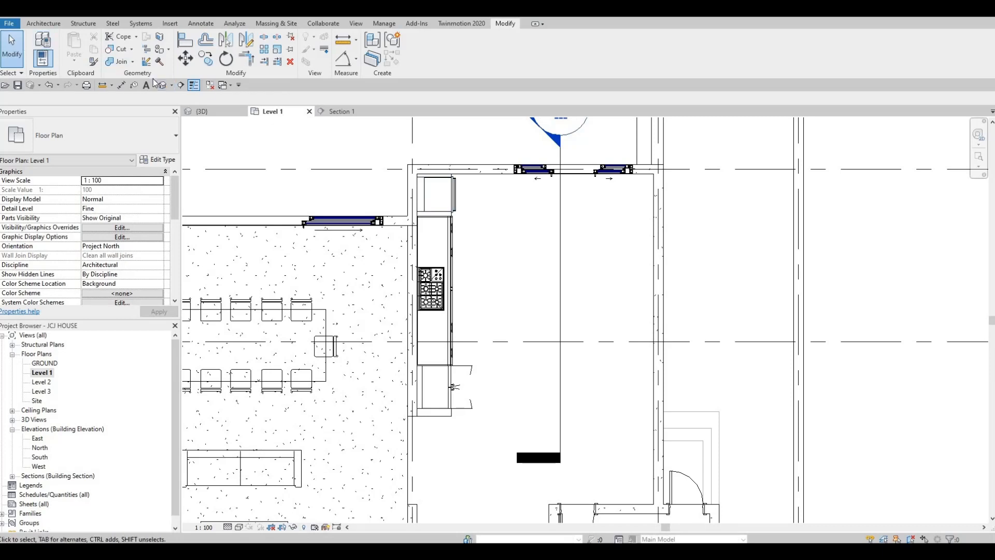
- Pan the Level 1 kitchen plan slightly and show the Architecture ribbon tools
key(F1)
middle_drag(515, 313, 510, 303)
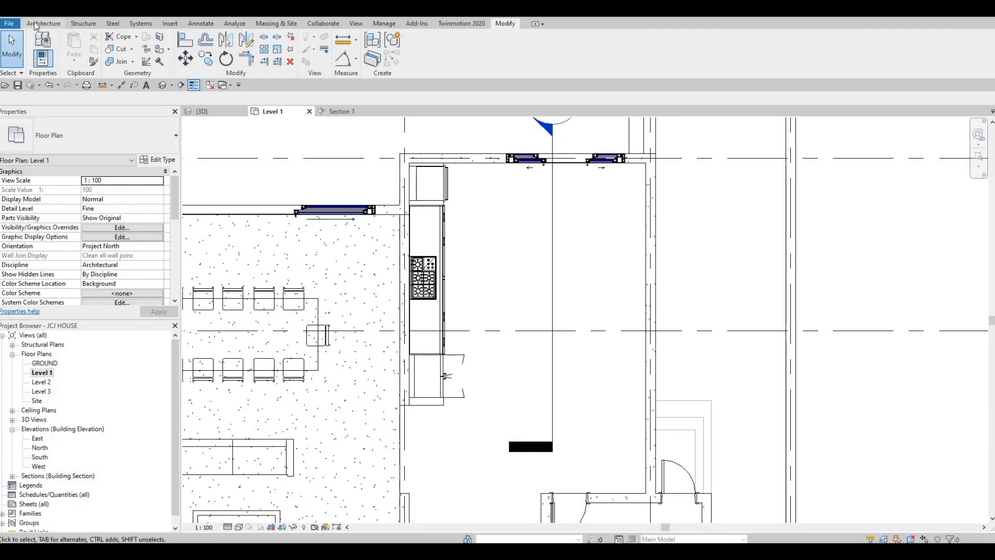
click(35, 24)
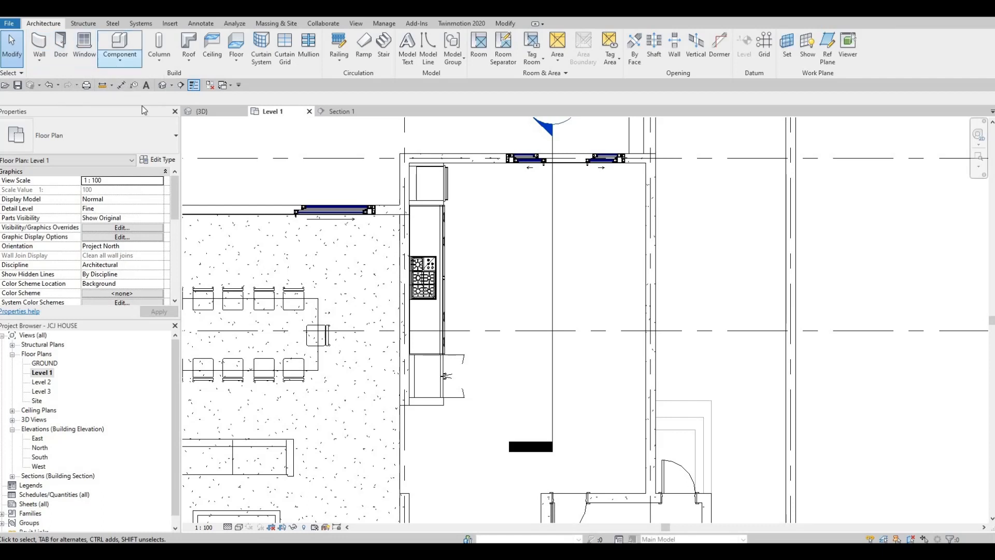
- Create an in-place Generic Models family and begin an extrusion with depth 10.0
click(119, 58)
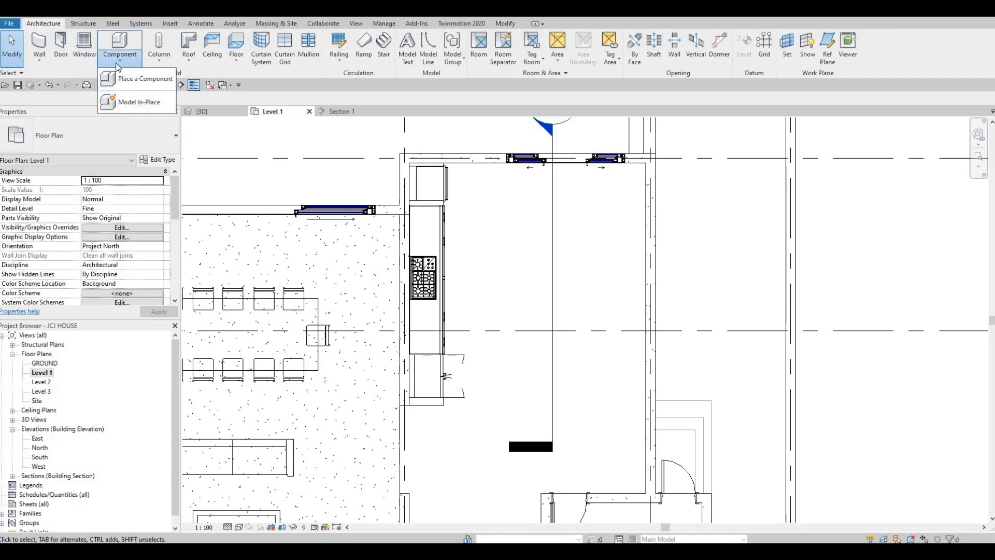
click(137, 103)
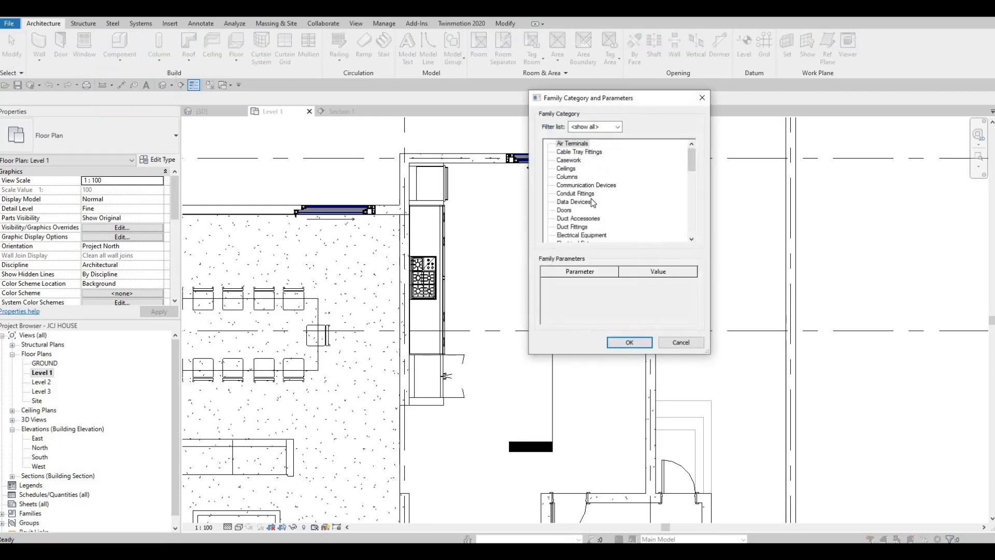
scroll(589, 202, down, 3)
scroll(581, 206, down, 1)
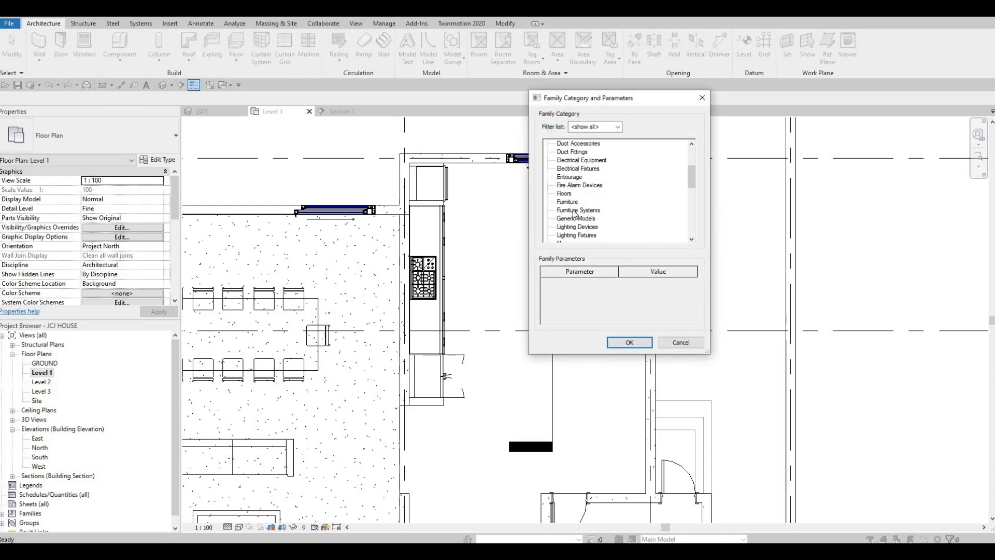
click(582, 213)
click(629, 343)
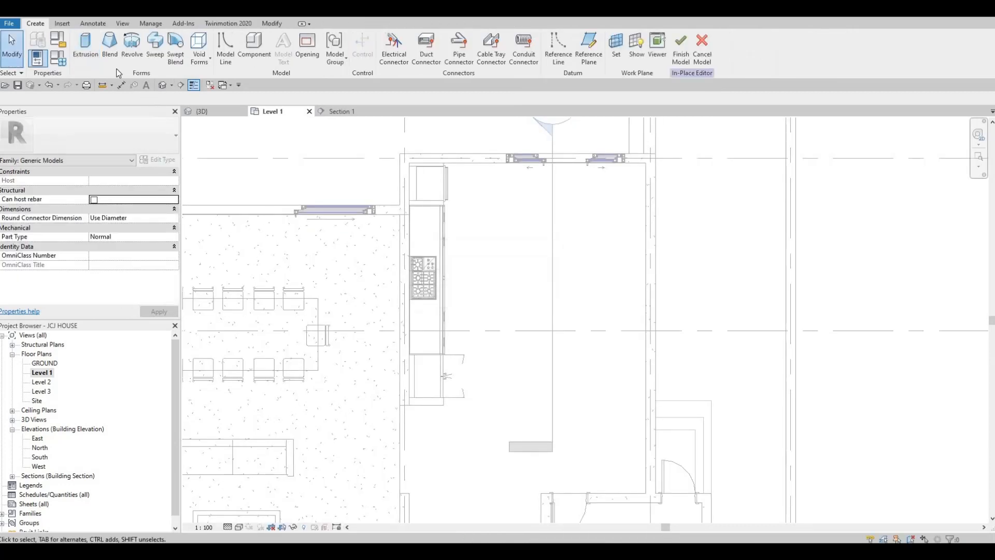
click(89, 52)
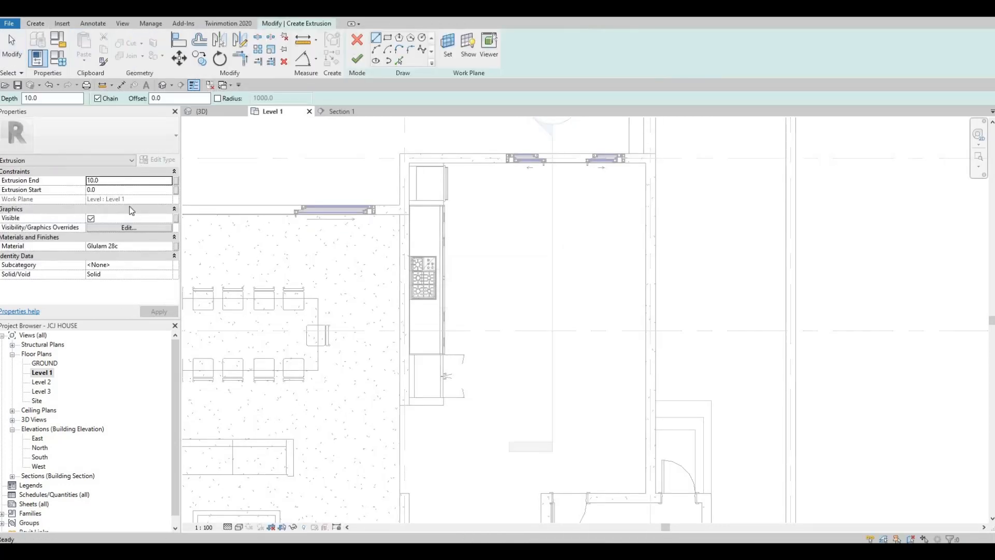
- Open the extrusion's material browser and list the AEC Materials Stone library materials
click(130, 246)
click(170, 247)
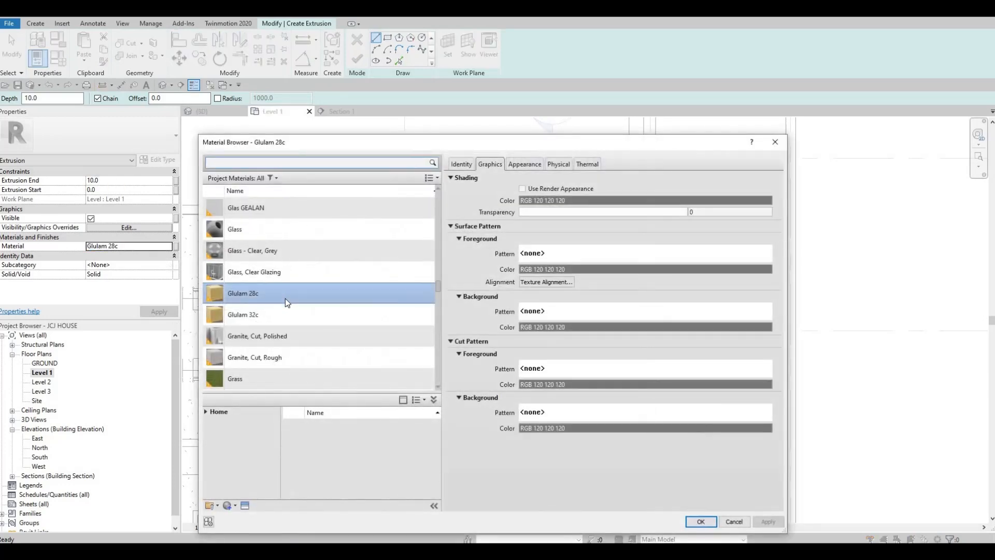
scroll(290, 311, down, 5)
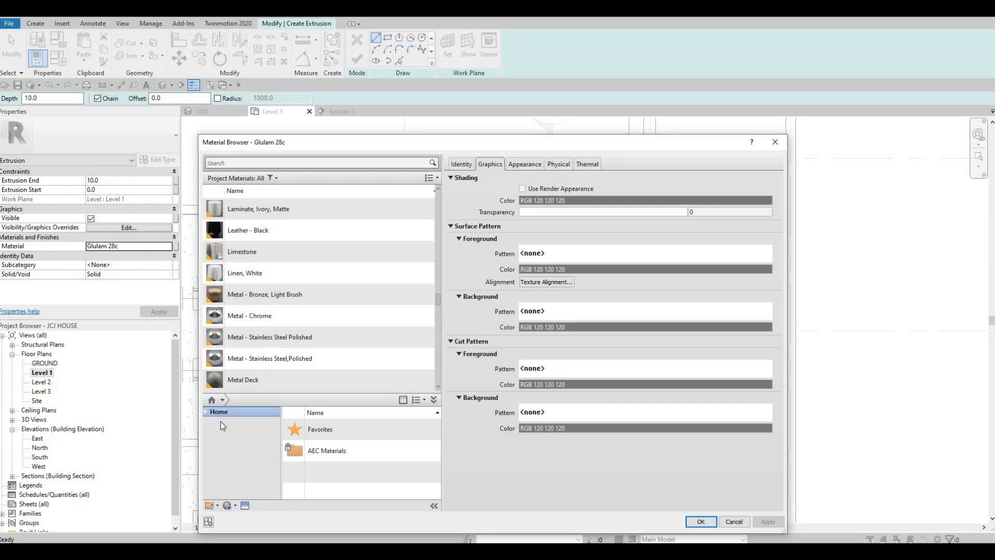
click(213, 432)
scroll(235, 467, down, 4)
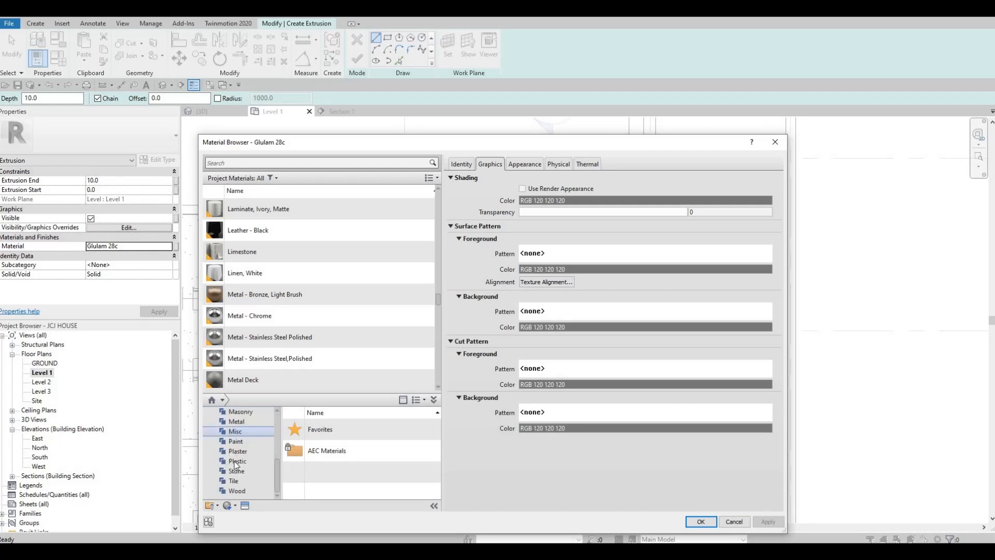
click(235, 471)
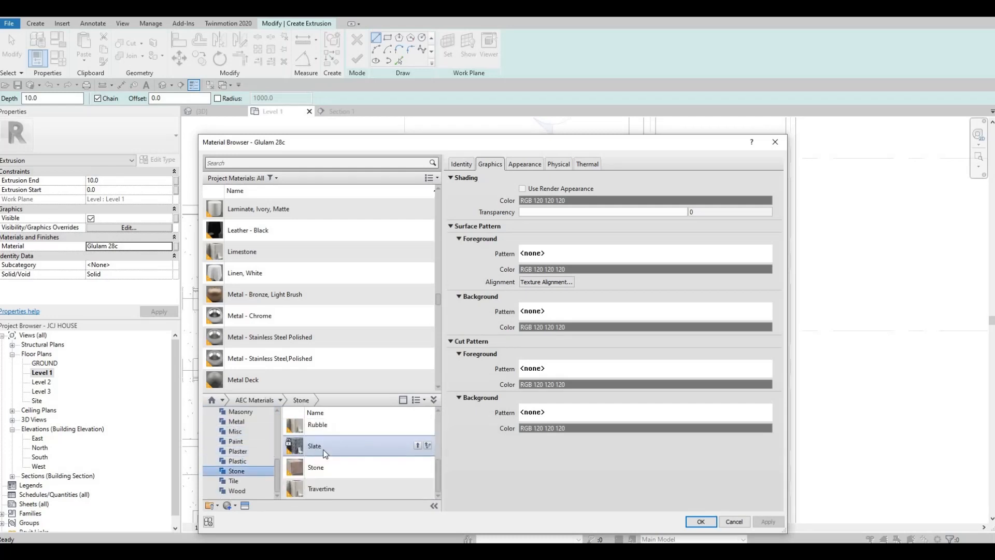
scroll(356, 435, up, 3)
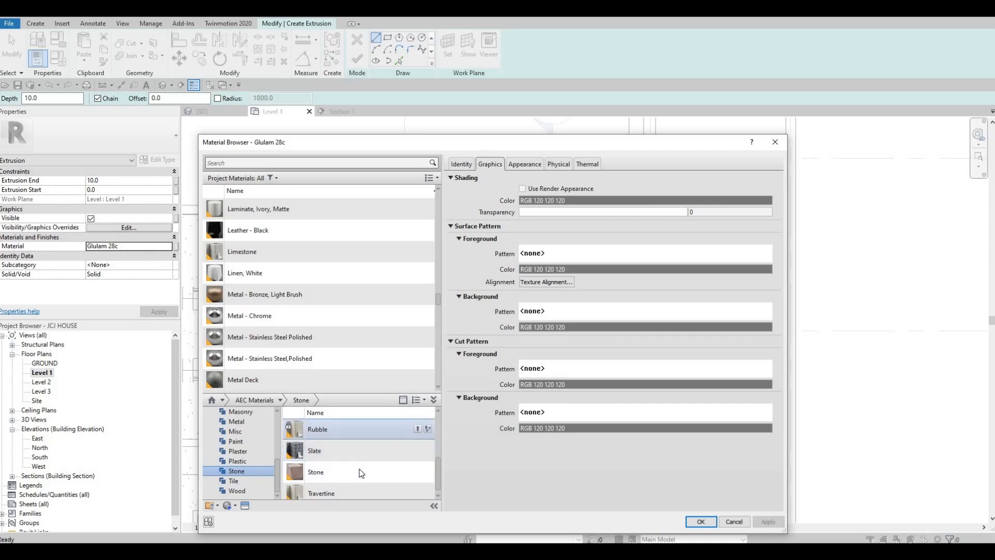
click(384, 469)
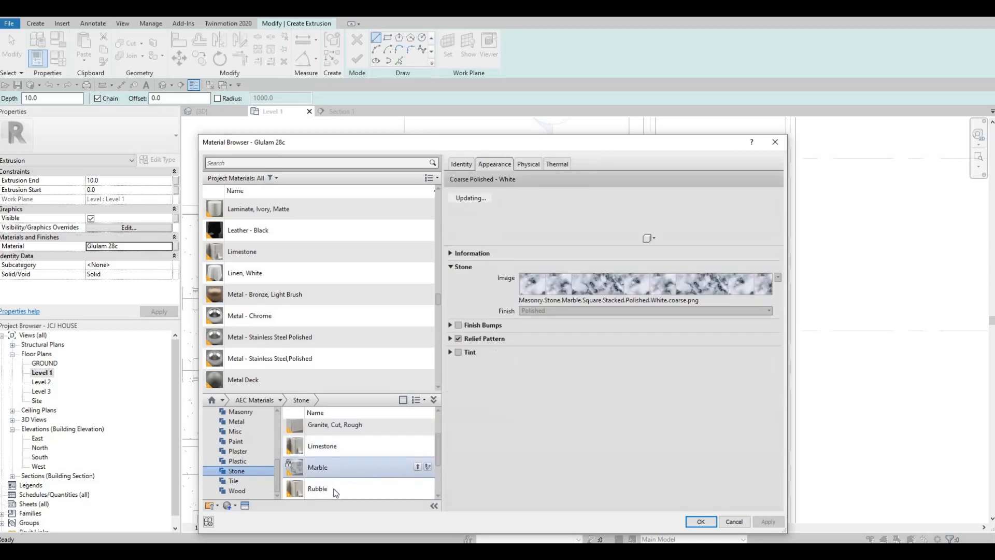
- Add Rubble and Stone to the project and assign Stone as the extrusion material
click(420, 494)
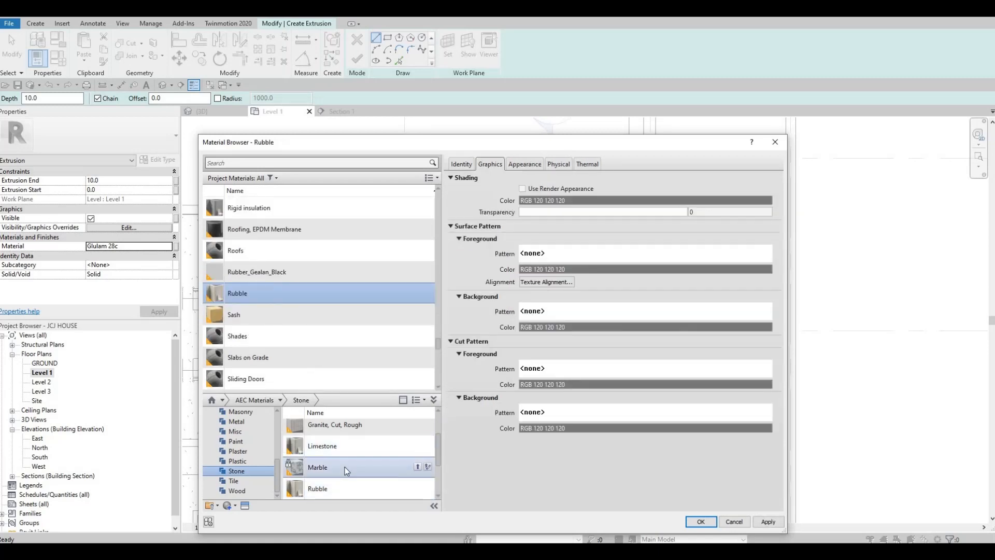
scroll(344, 468, down, 2)
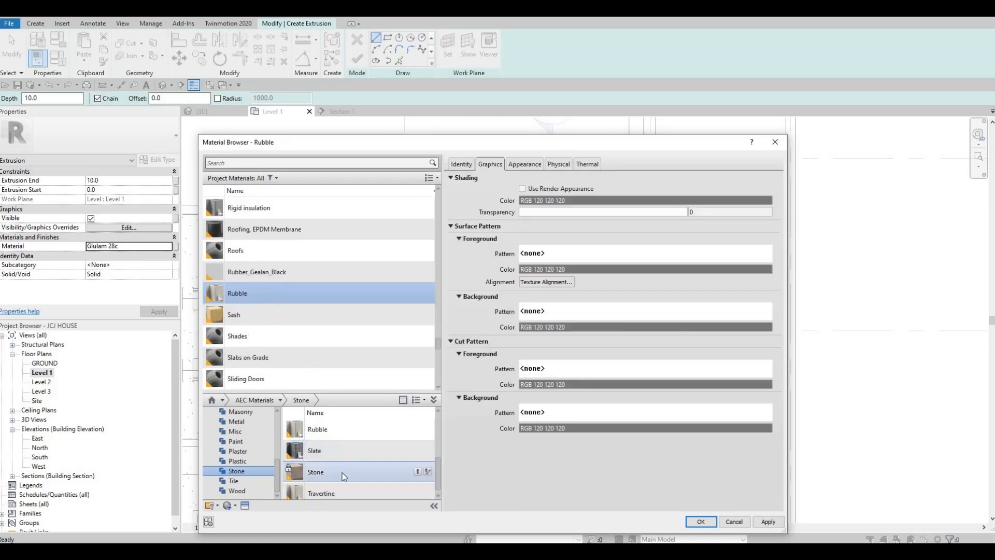
click(418, 472)
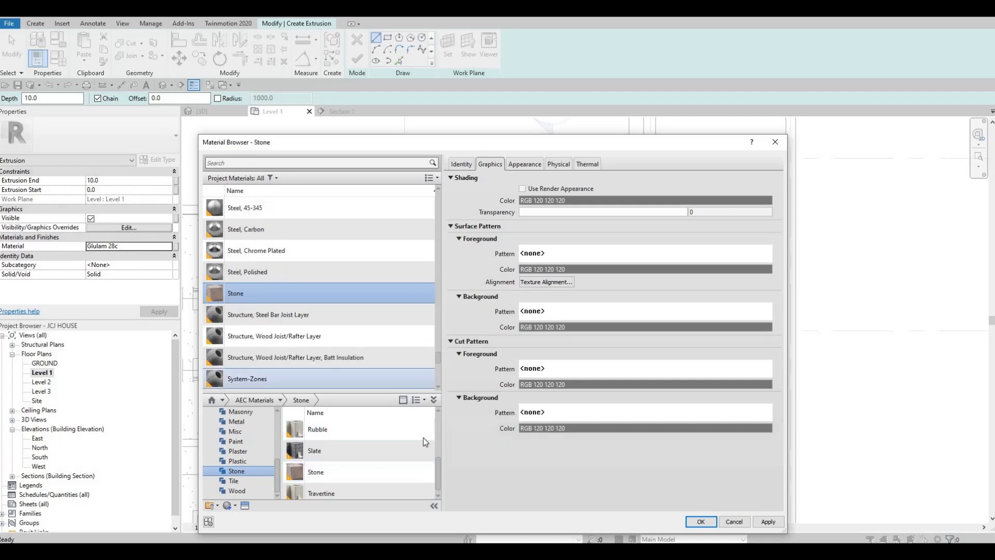
scroll(332, 466, up, 2)
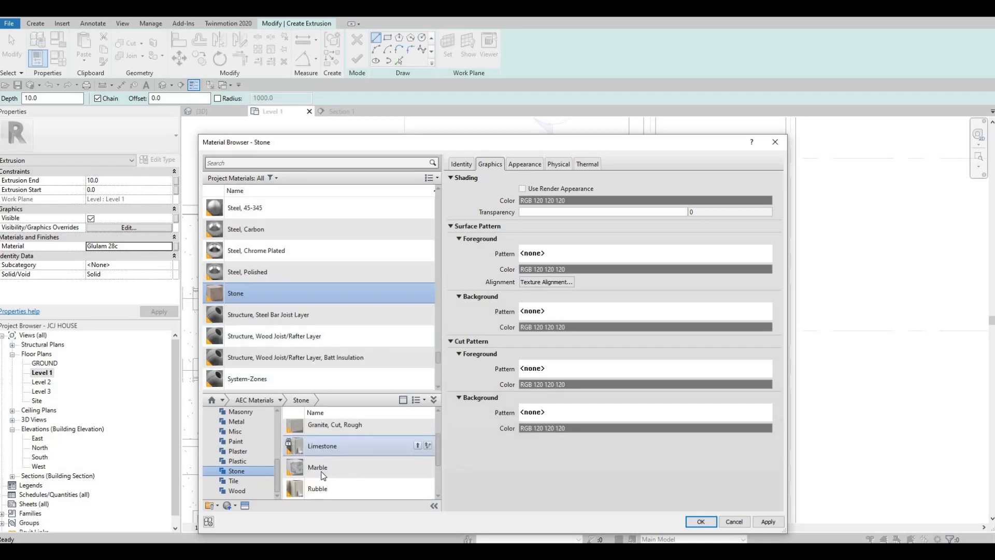
click(768, 521)
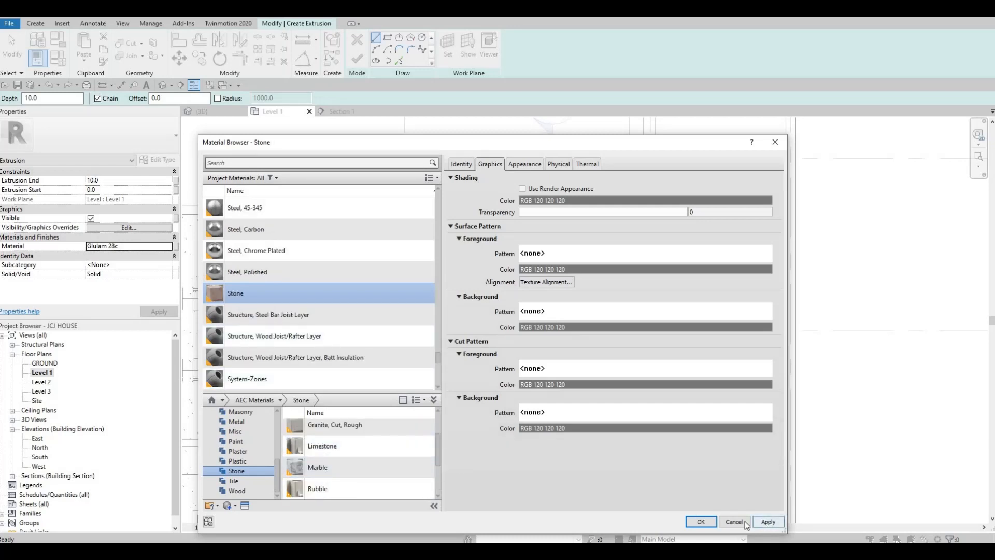
click(701, 522)
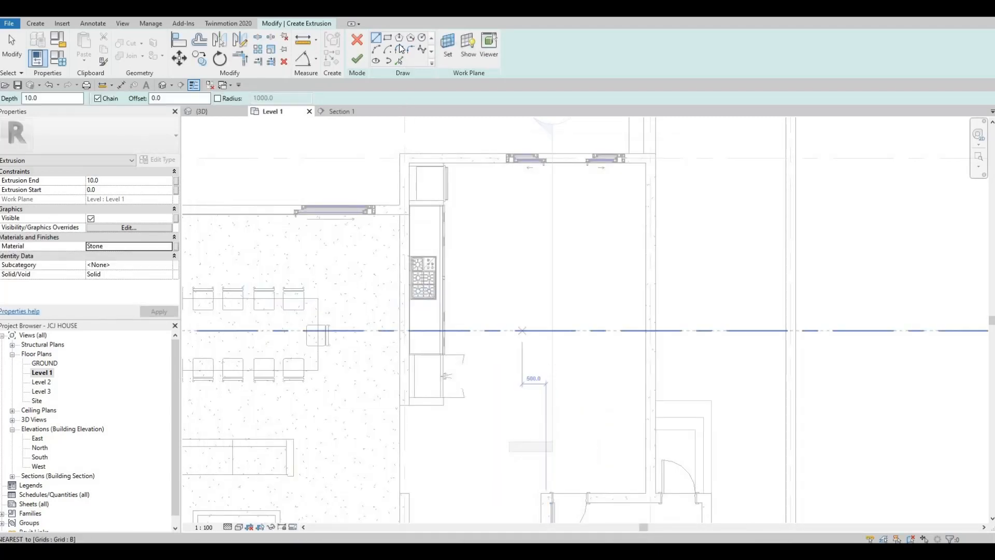
- Sketch a tall narrow rectangle for the island outline in the kitchen
click(388, 38)
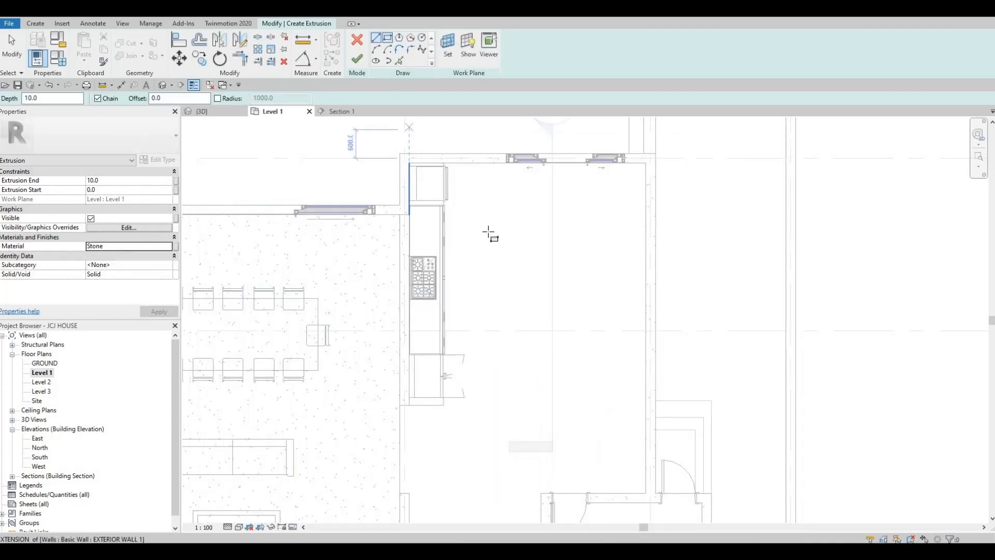
click(519, 214)
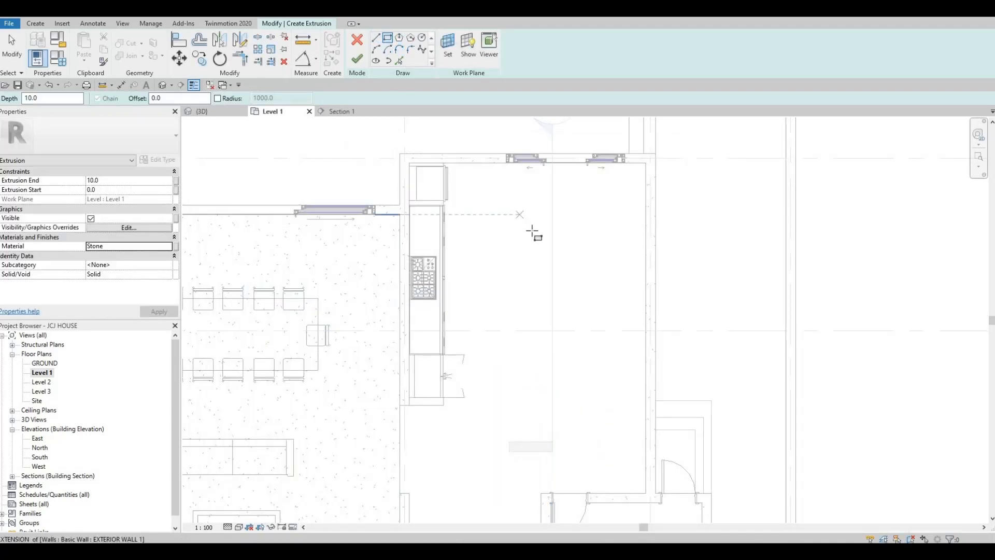
click(558, 367)
key(Escape)
key(Escape)
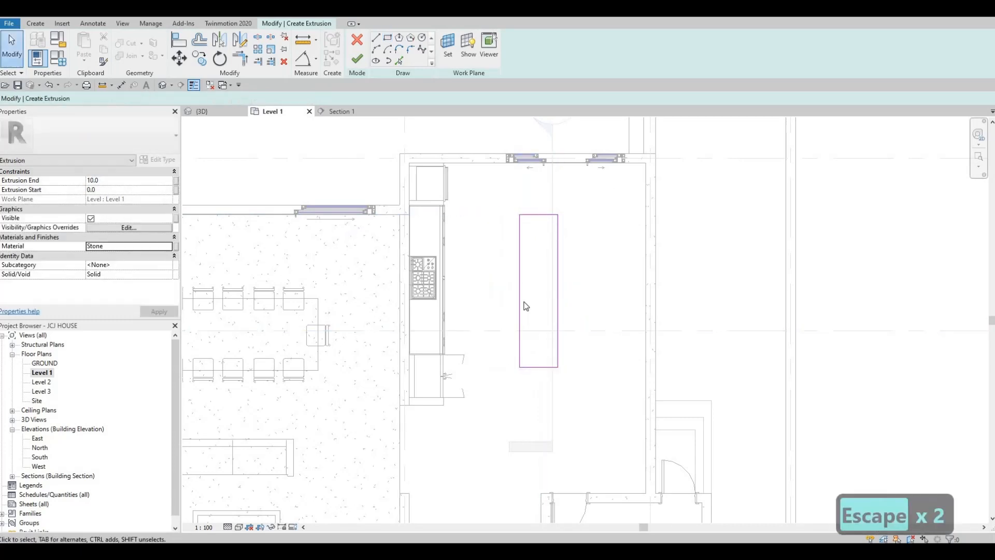
key(Escape)
- Select the whole rectangle and nudge it left and up toward the counter
click(520, 295)
key(Tab)
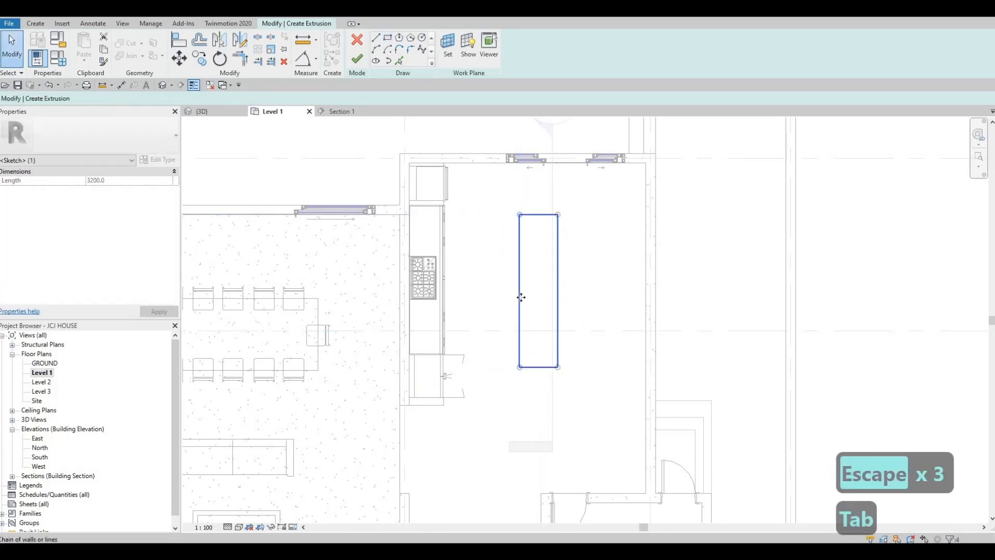
click(521, 297)
key(Left)
key(Left)
key(Left)
key(Left)
key(Left)
key(Left)
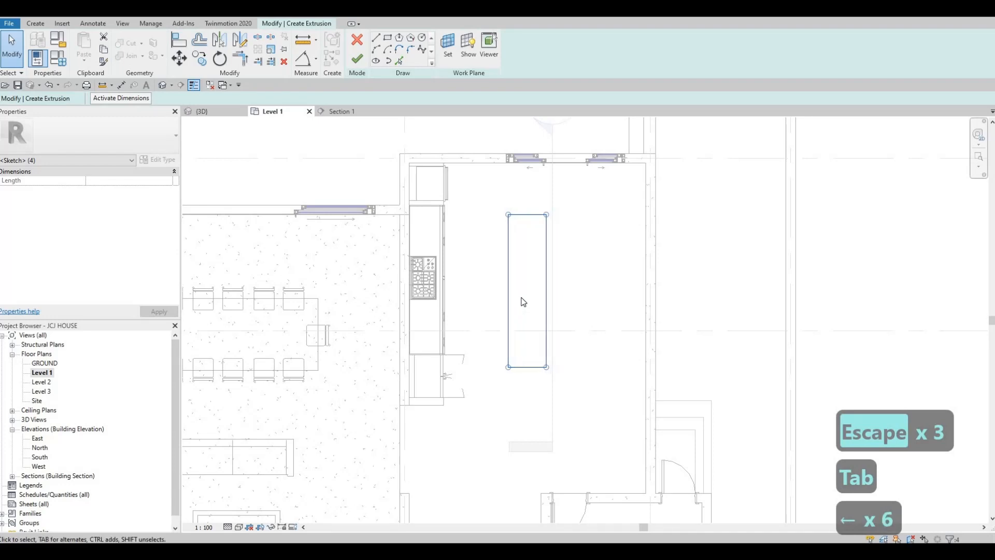
key(Left)
key(Left)
key(Left)
key(Left)
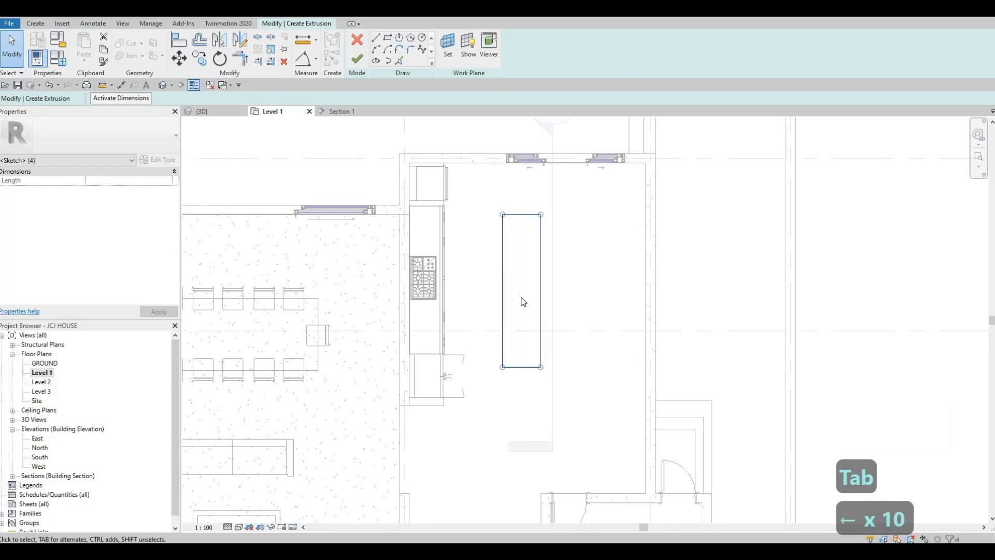
key(Down)
key(Down)
key(Down)
key(Down)
key(Right)
key(Right)
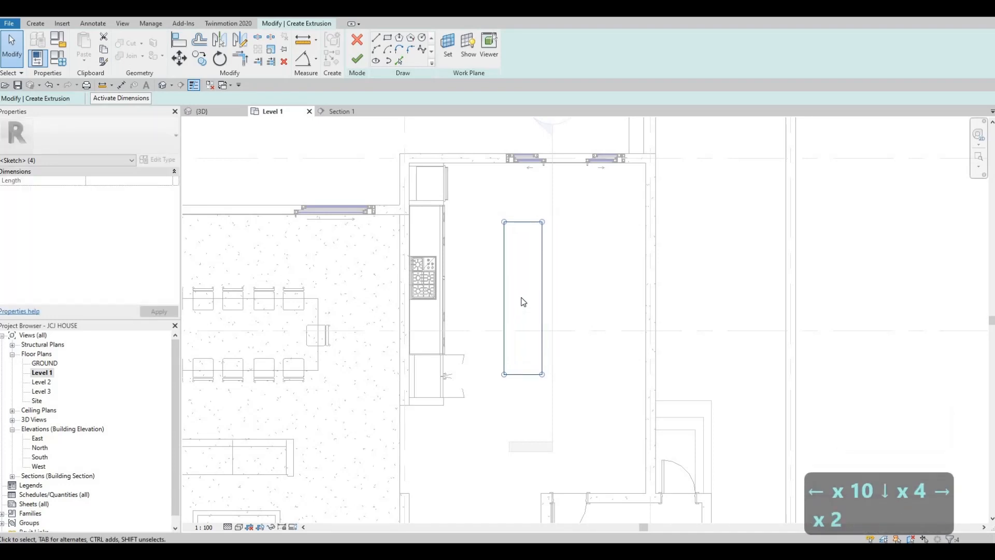
key(Down)
key(Down)
key(Down)
key(Right)
key(Right)
key(Up)
key(Up)
key(Up)
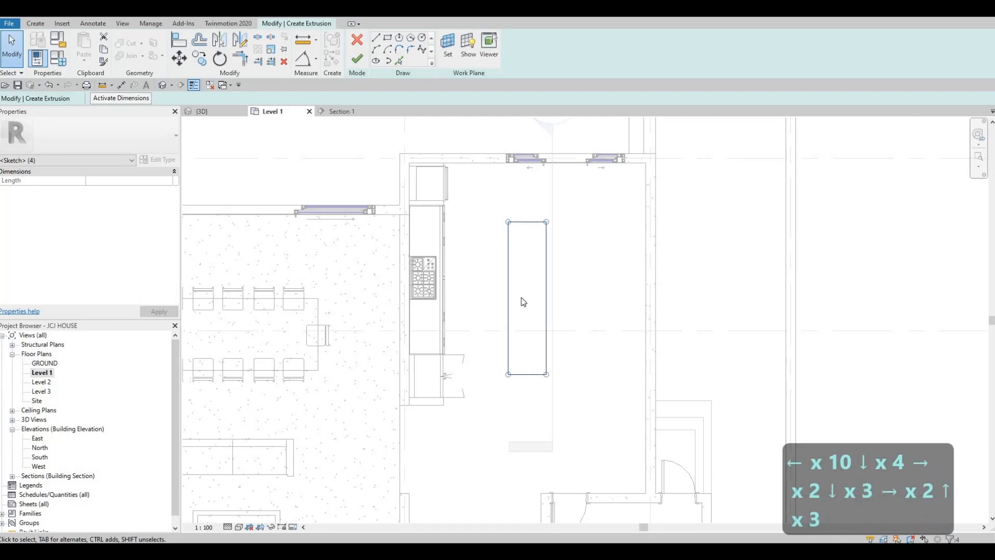
key(Up)
key(Up)
key(Up)
key(Up)
key(Up)
key(Up)
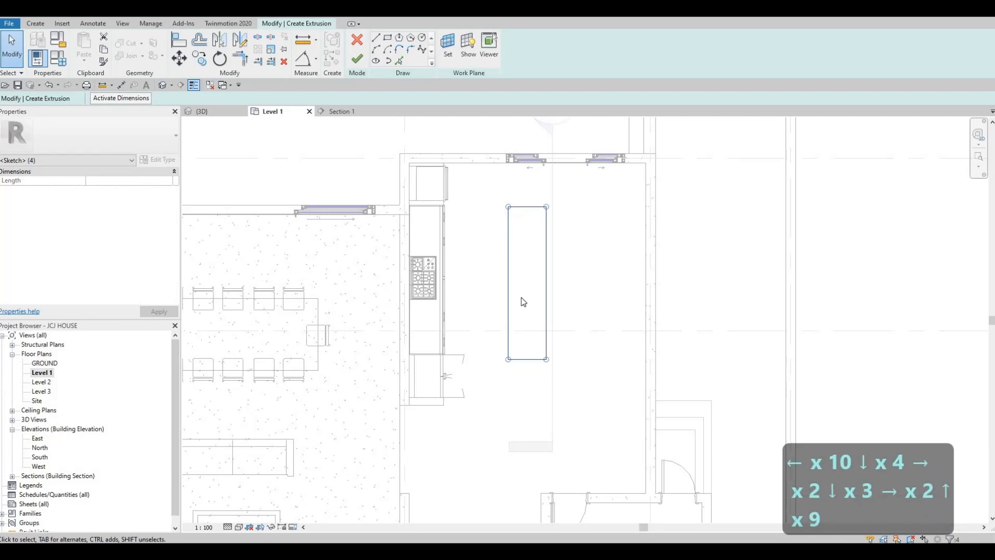
key(Up)
key(Up)
key(Left)
key(Left)
key(Left)
key(Escape)
key(Escape)
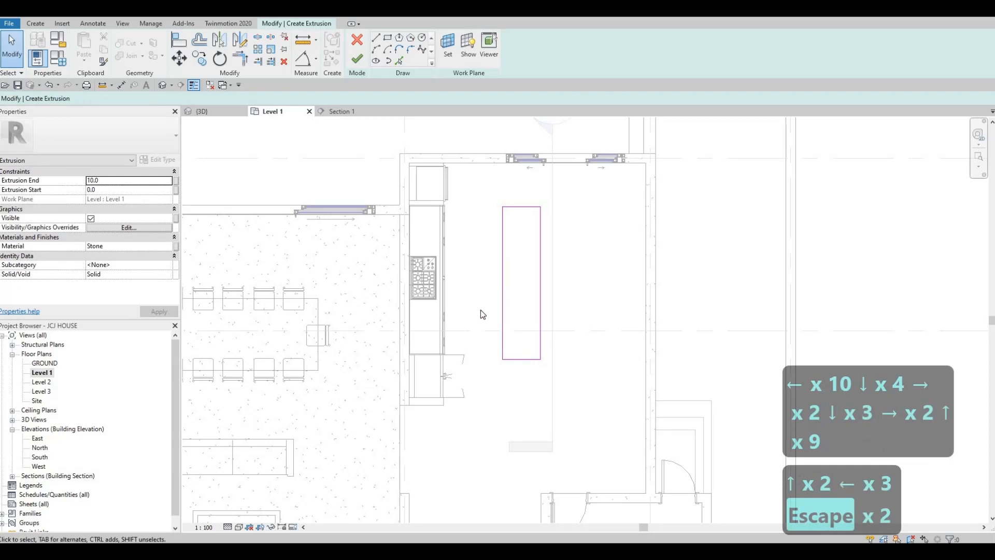
- Set the sketch rectangle's width to 1000
click(502, 326)
scroll(479, 341, up, 2)
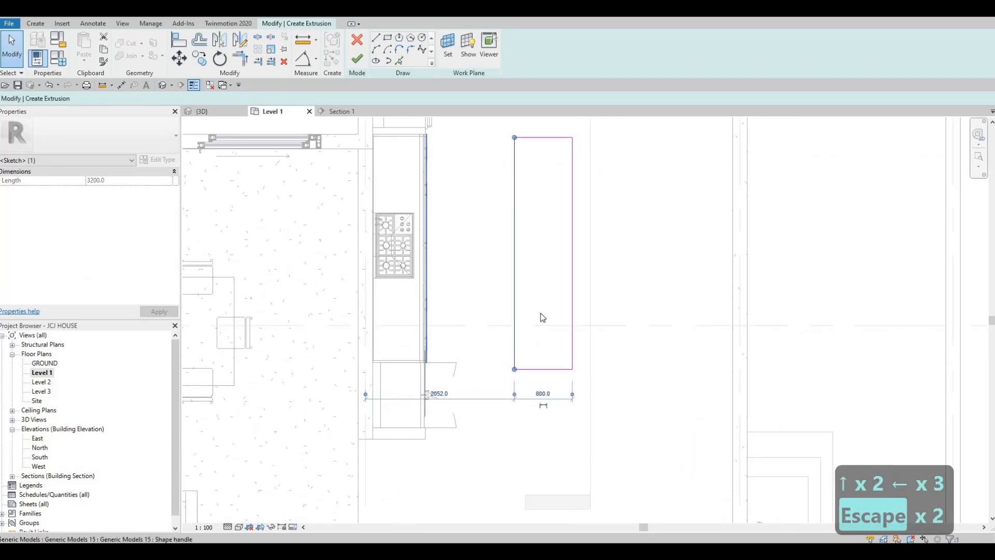
scroll(540, 313, up, 1)
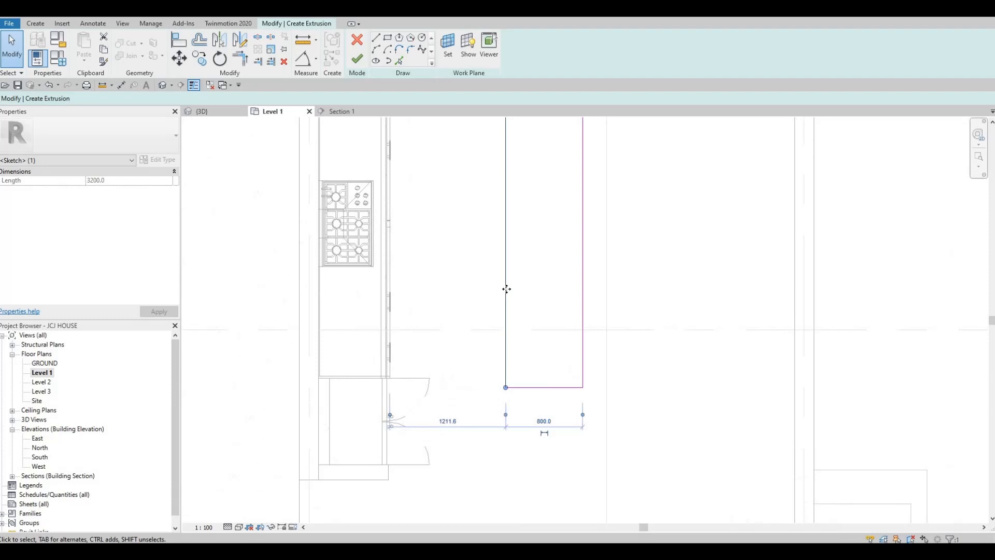
click(453, 423)
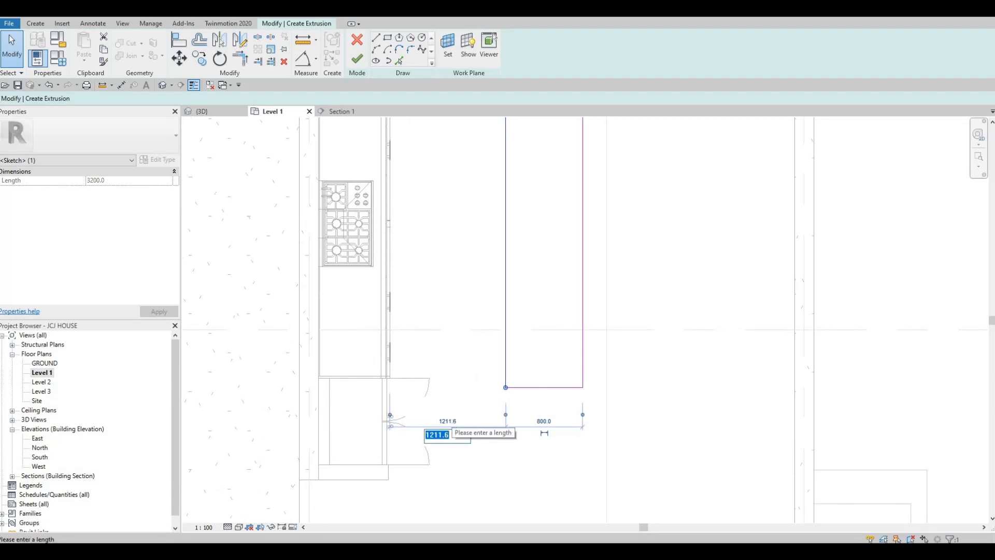
text(1000)
key(Return)
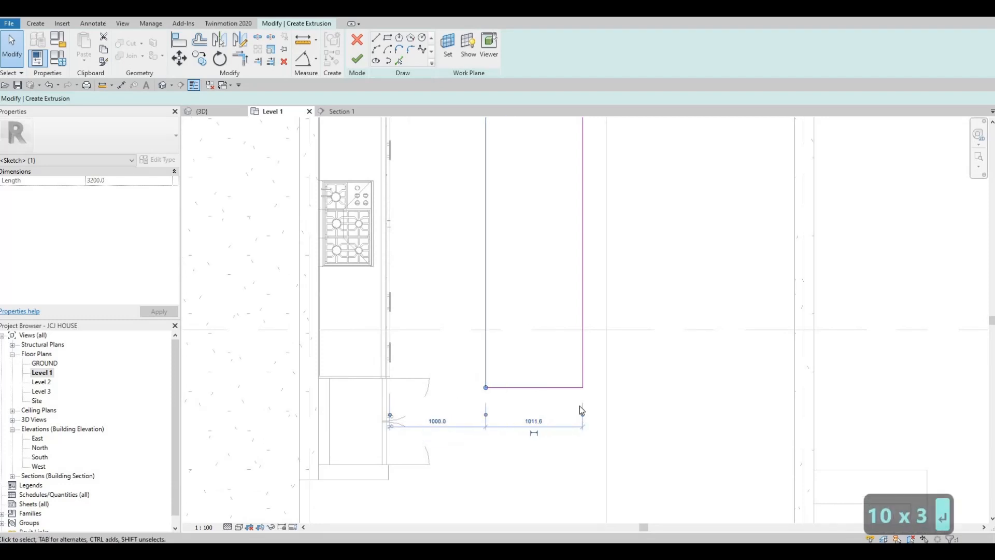
key(Escape)
key(Escape)
- Nudge the rectangle's top edge down and bottom edge up, shortening the island
scroll(493, 399, down, 2)
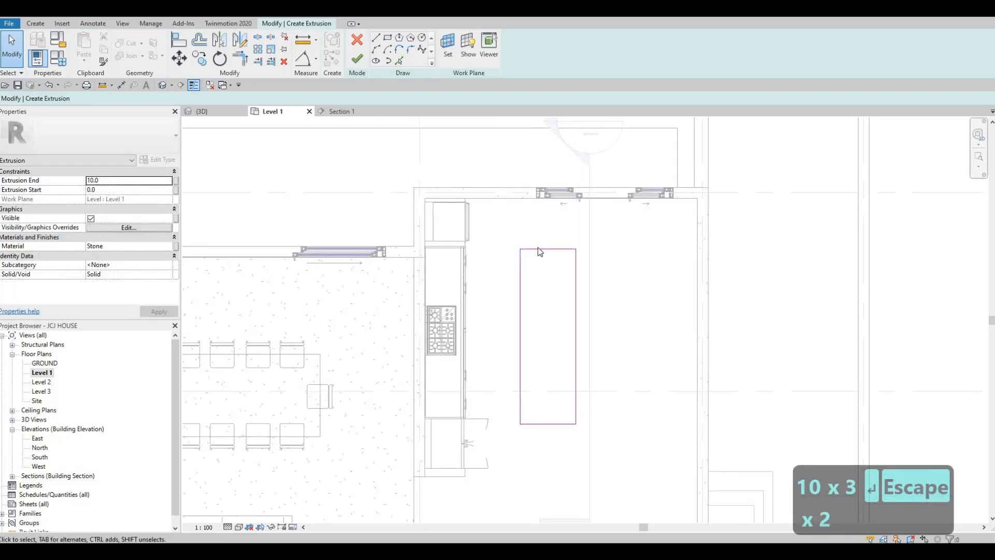
middle_drag(539, 249, 536, 243)
scroll(550, 251, up, 2)
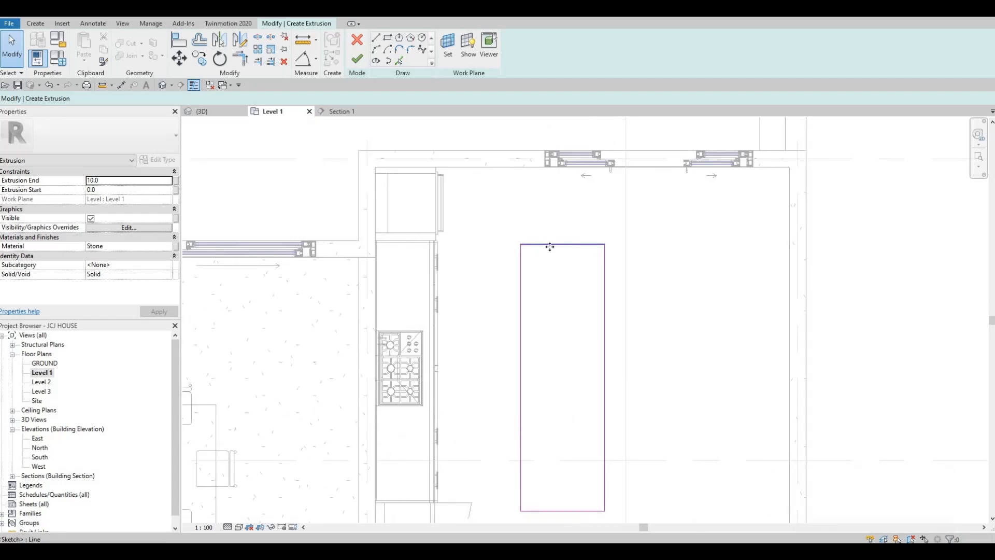
click(550, 246)
key(Down)
key(Down)
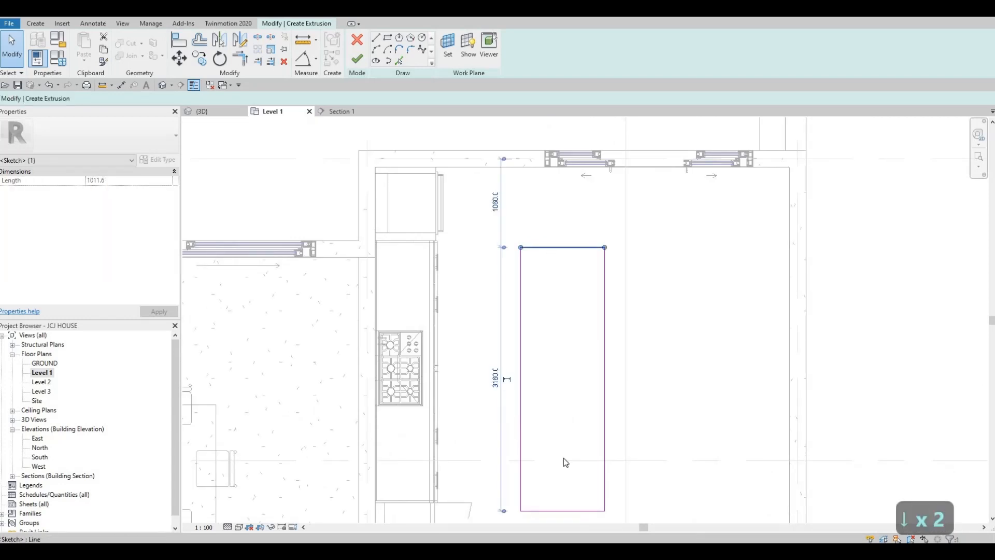
key(Escape)
click(576, 515)
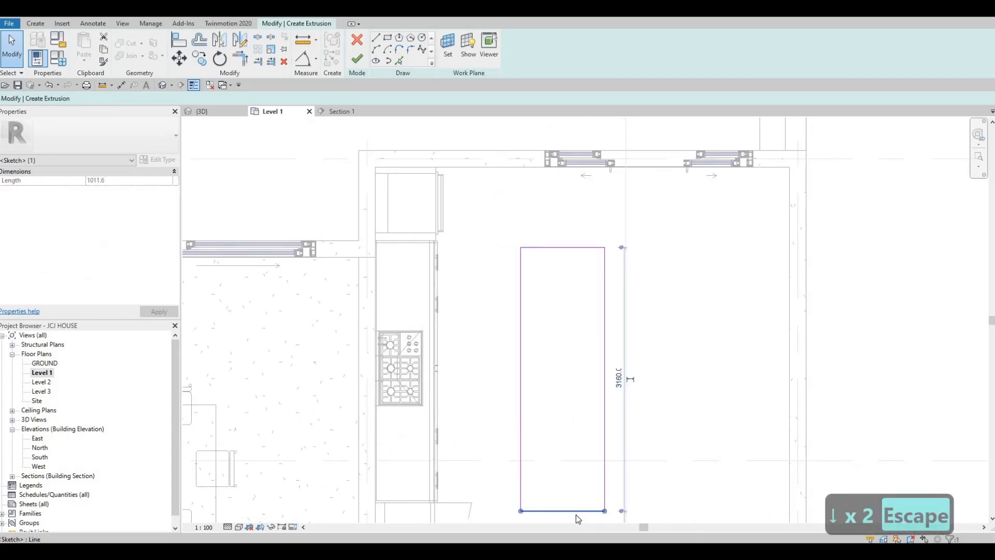
key(Up)
key(Up)
key(Up)
key(Escape)
key(Escape)
middle_drag(574, 236, 568, 162)
scroll(568, 162, down, 1)
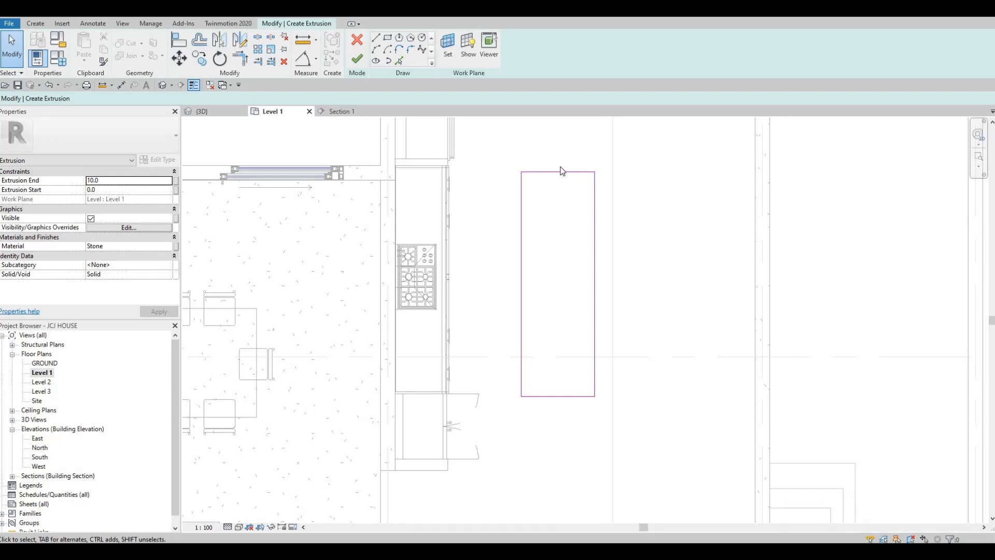
- Set the extrusion end to 900 and finish the island extrusion
scroll(563, 199, down, 1)
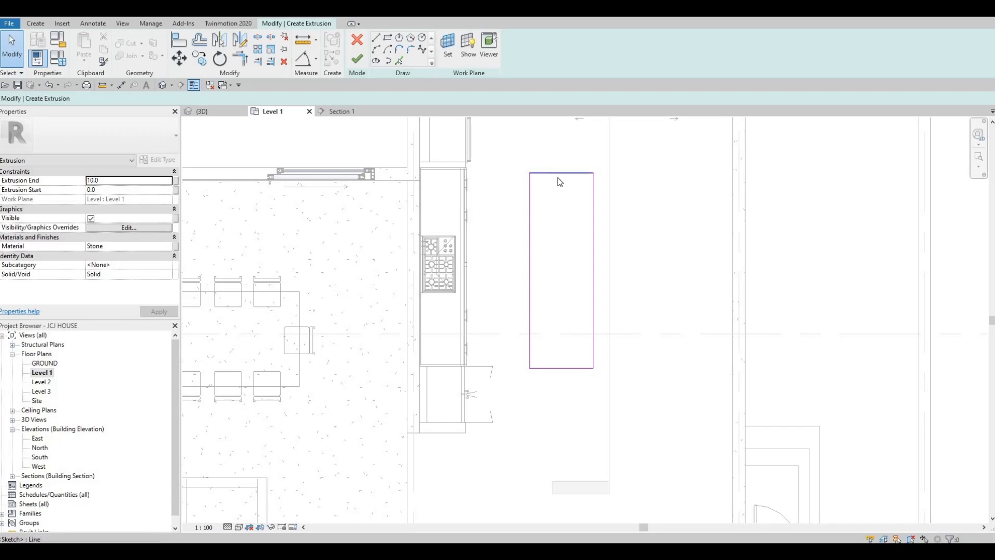
click(123, 179)
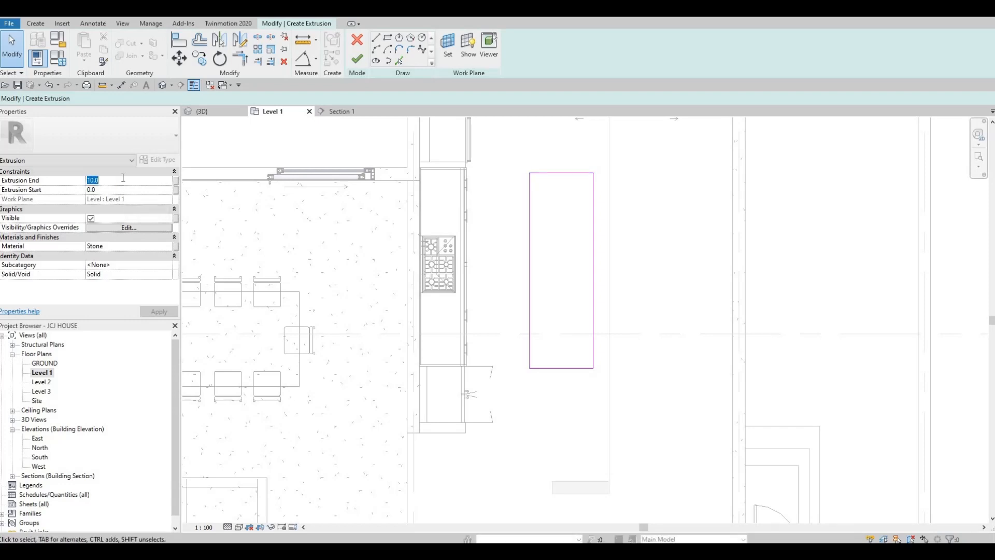
text(900)
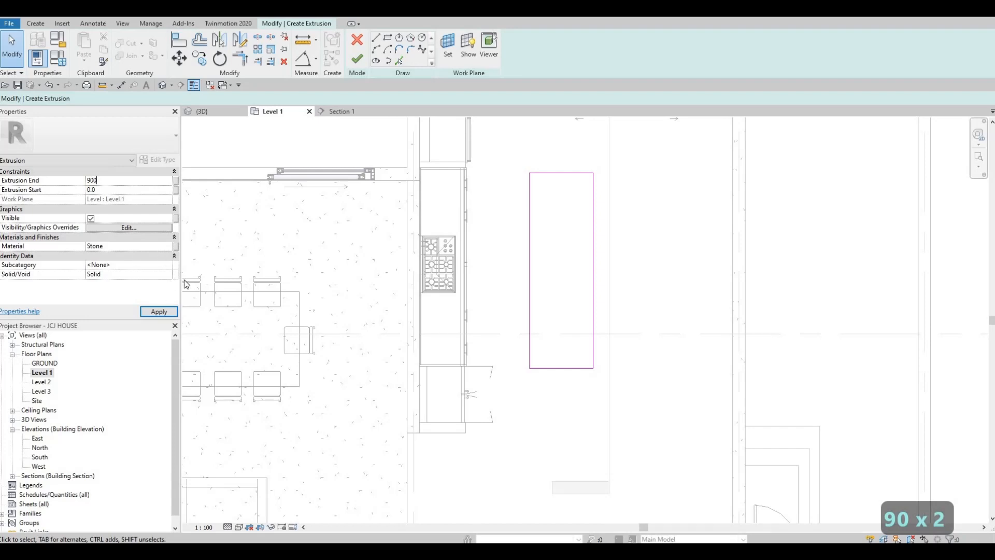
click(159, 311)
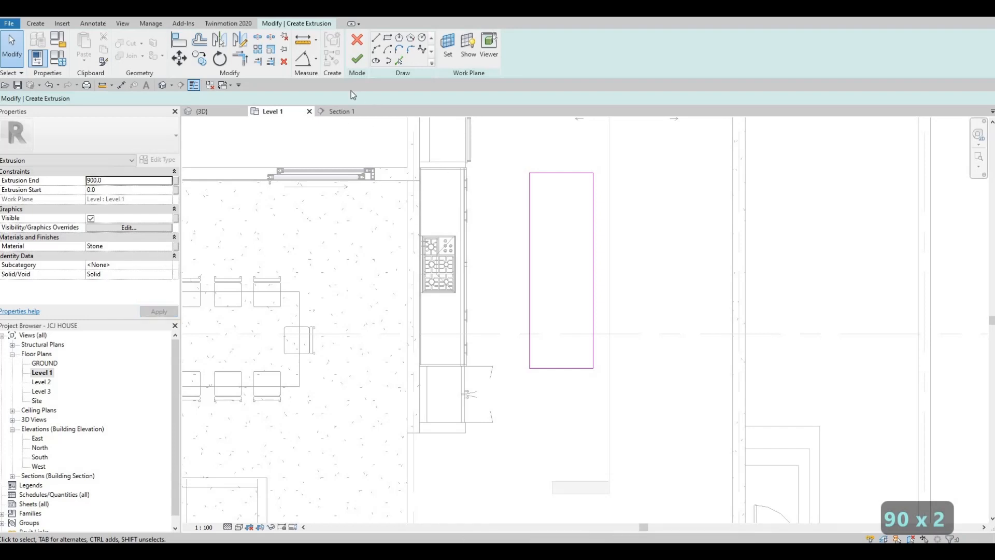
click(358, 59)
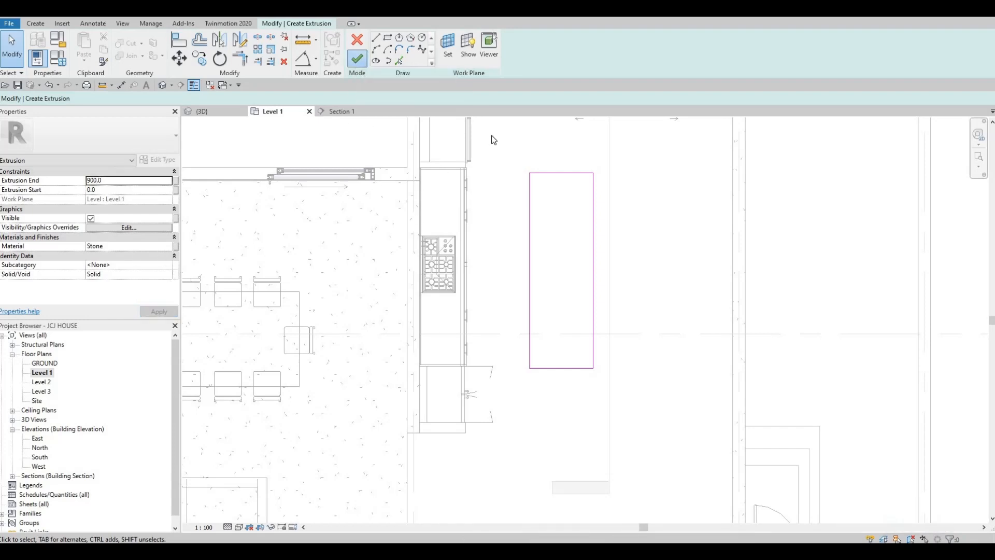
- View the stone island block in 3D from a steeper top-down angle
click(230, 113)
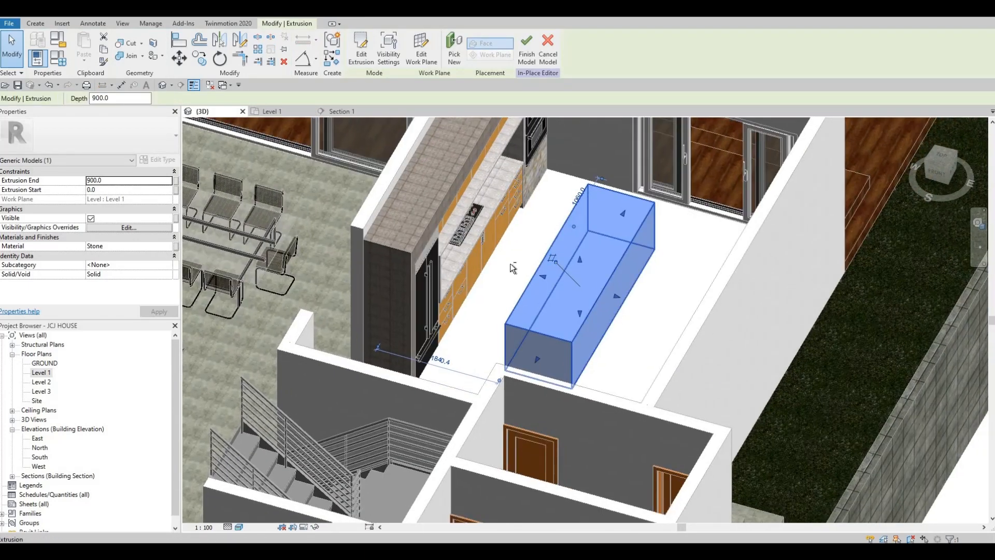
shift+middle_drag(510, 263, 567, 325)
key(Escape)
key(Escape)
shift+middle_drag(543, 359, 533, 349)
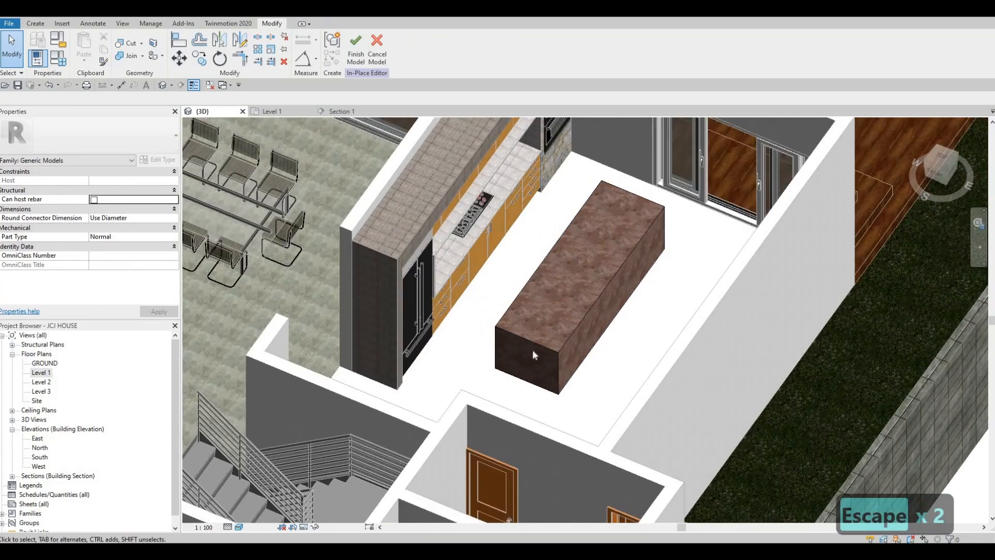
scroll(559, 394, up, 3)
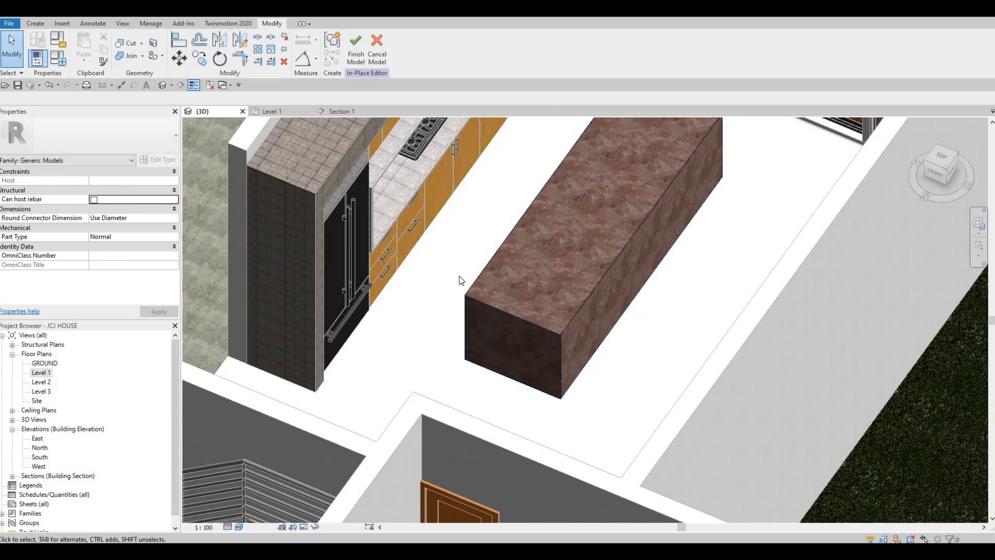
middle_drag(562, 165, 559, 153)
scroll(560, 155, down, 1)
middle_drag(591, 281, 595, 302)
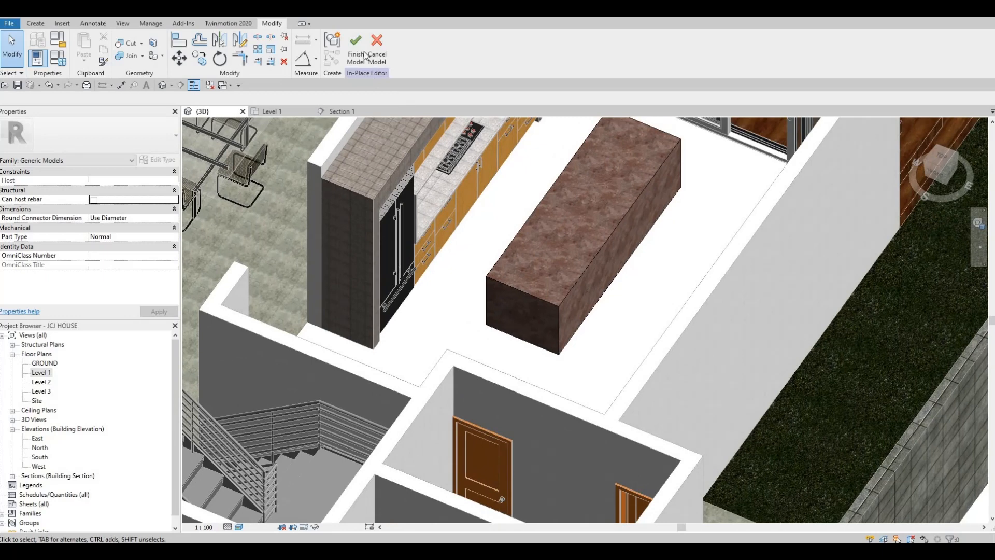
- Start a void sweep along a picked edge of the island block
click(35, 25)
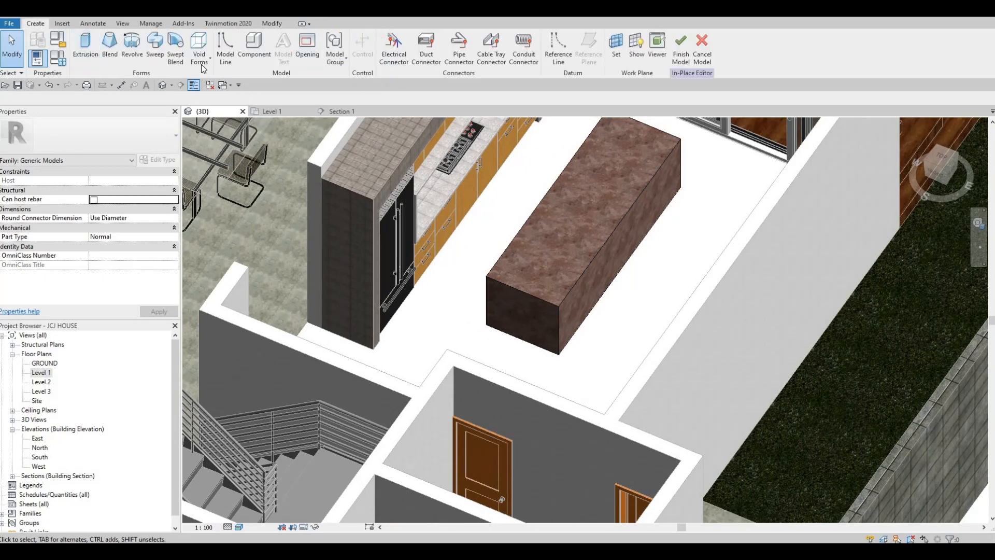
click(200, 52)
click(222, 141)
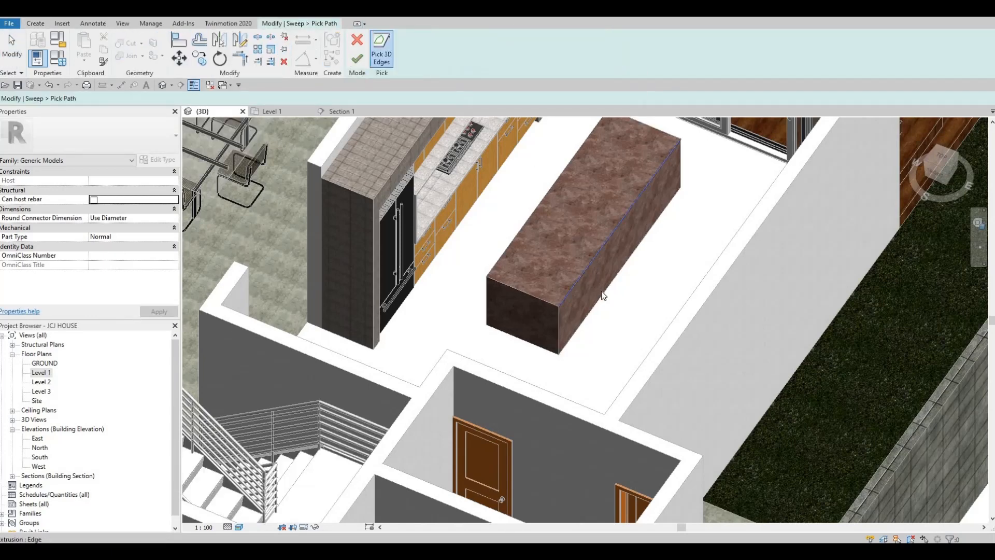
click(357, 58)
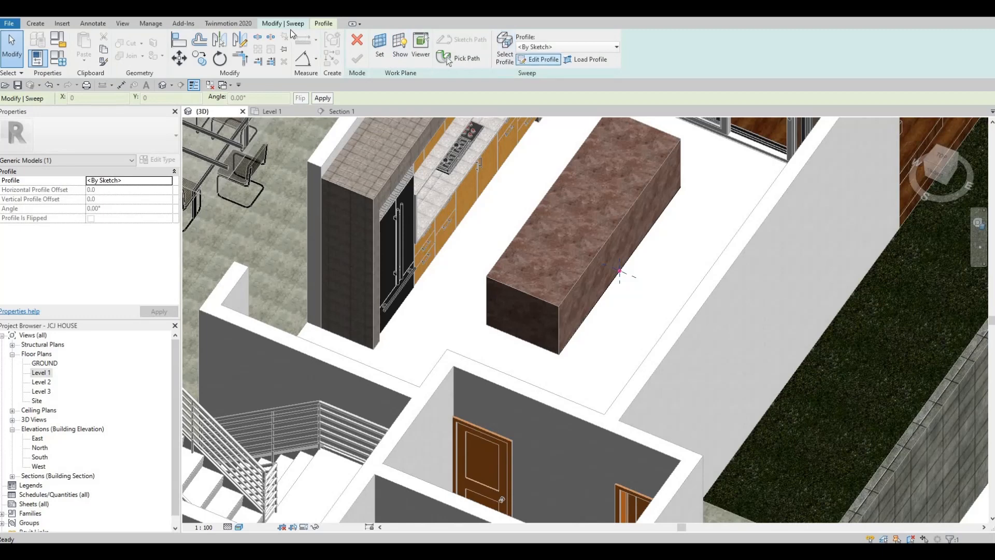
- Draw a rectangular sweep profile and set its side dimension to 50
click(545, 60)
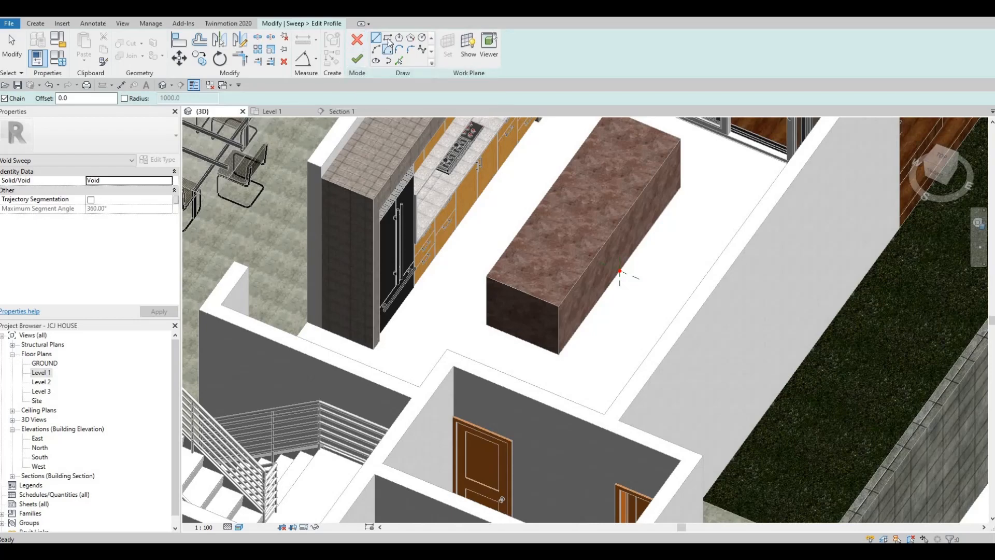
click(387, 38)
scroll(627, 285, up, 5)
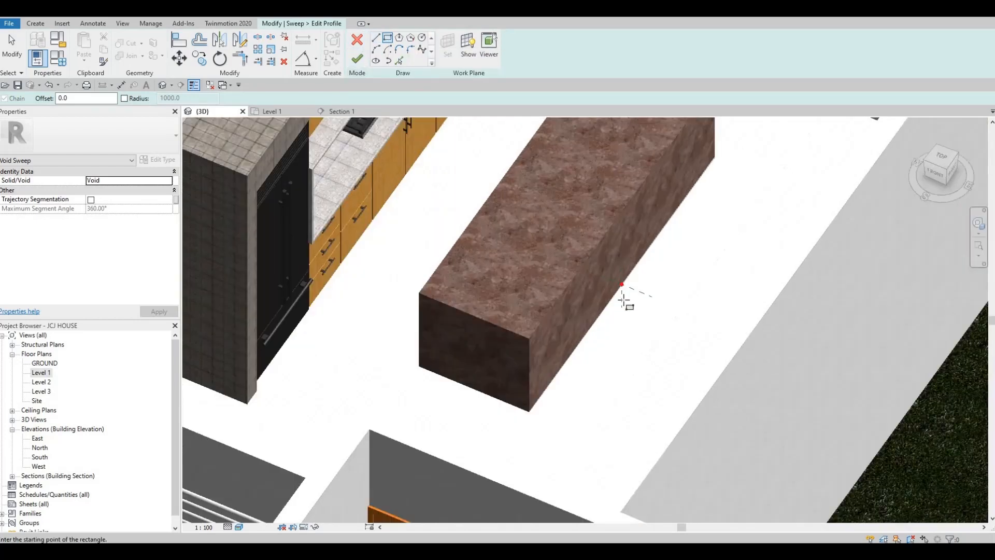
scroll(626, 335, up, 2)
click(628, 342)
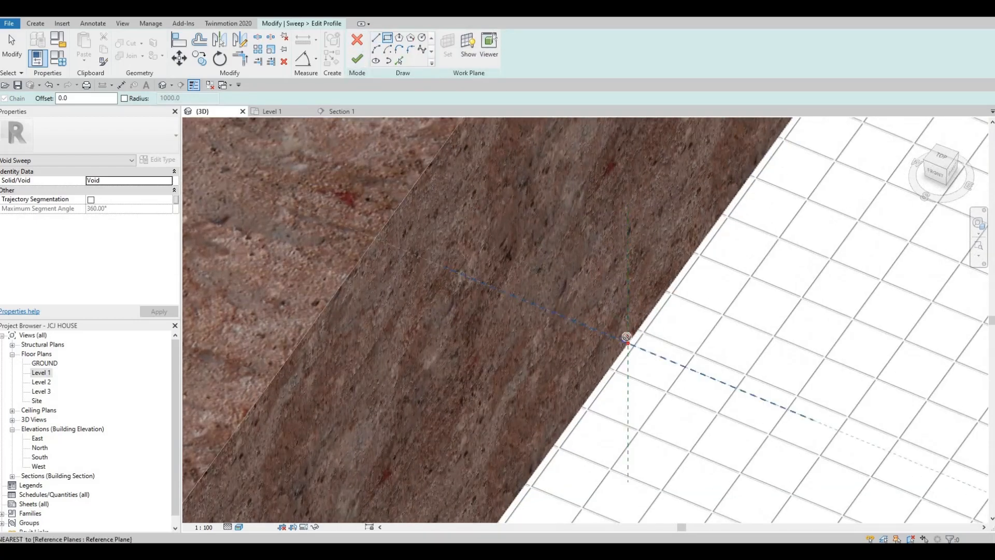
click(598, 284)
key(Escape)
key(Escape)
key(Escape)
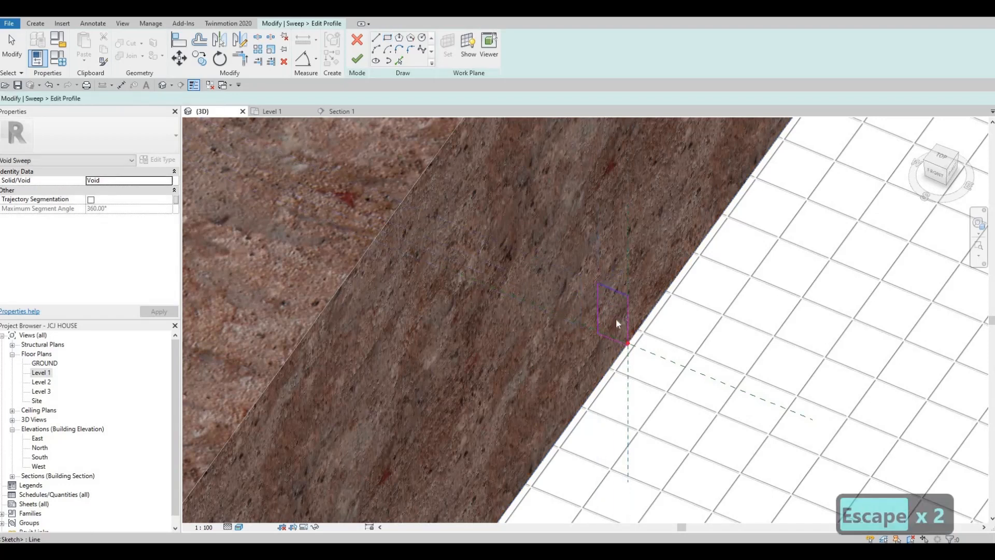
click(599, 308)
scroll(628, 342, up, 2)
click(594, 233)
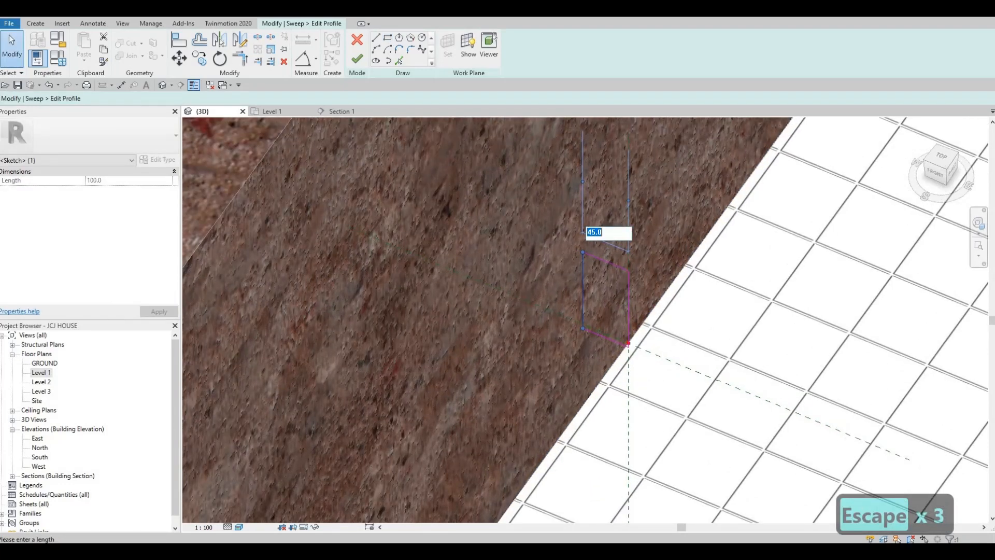
text(50)
key(Return)
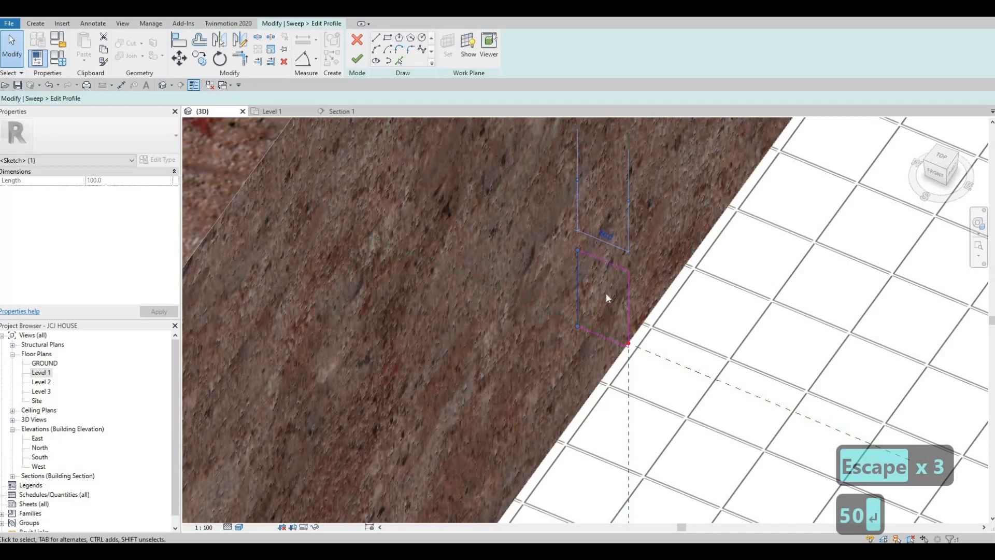
click(636, 317)
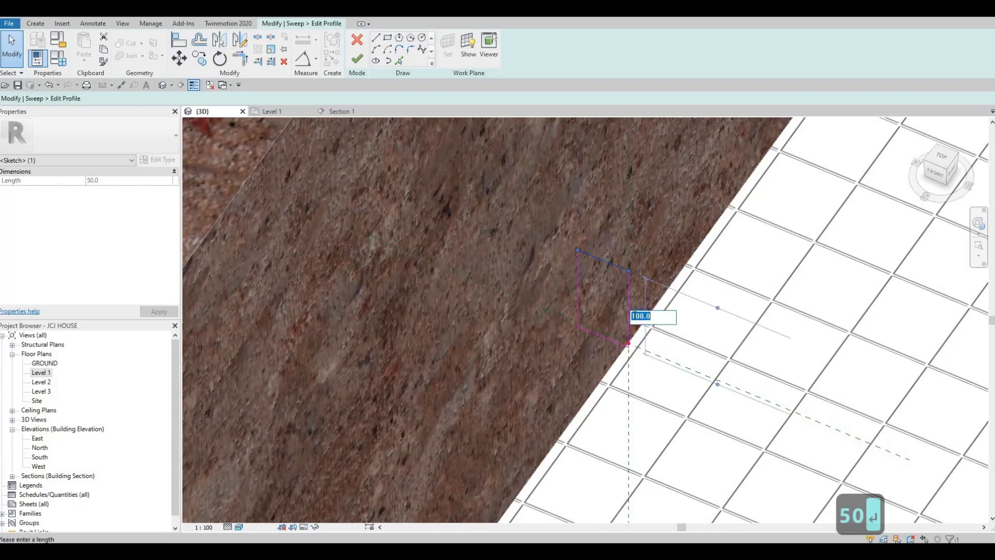
key(Escape)
- Finish the sweep profile and start cutting the island with the void
scroll(389, 197, down, 3)
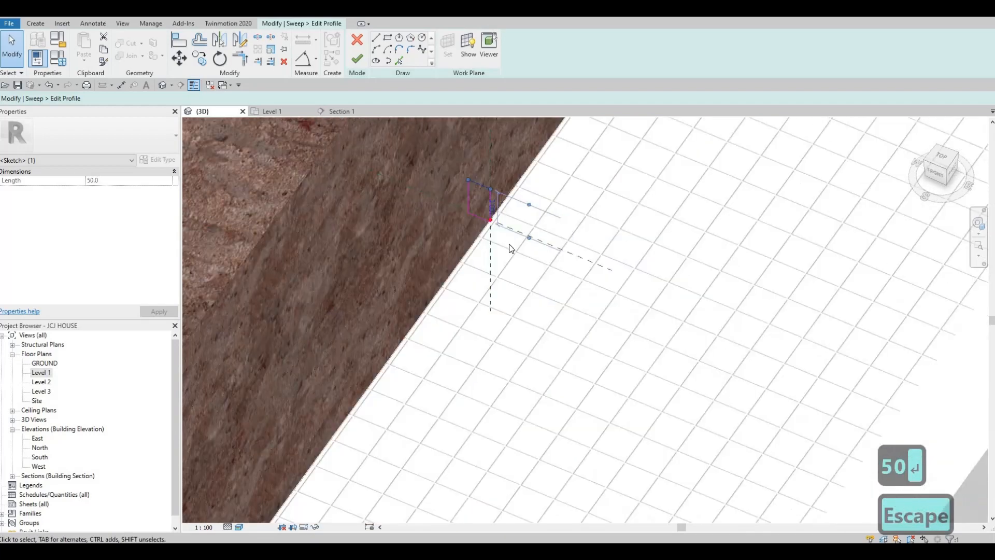
middle_drag(510, 252, 524, 278)
scroll(524, 278, down, 4)
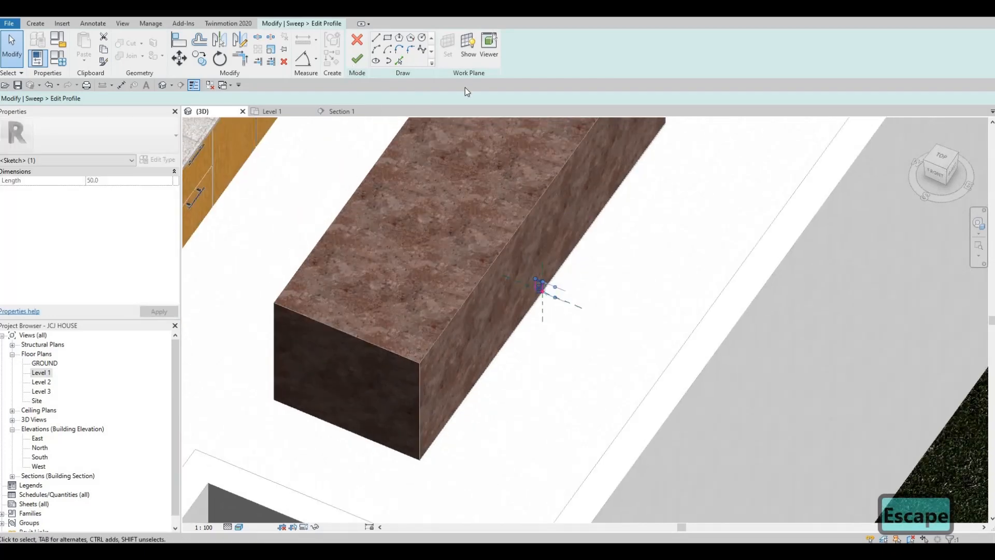
click(357, 59)
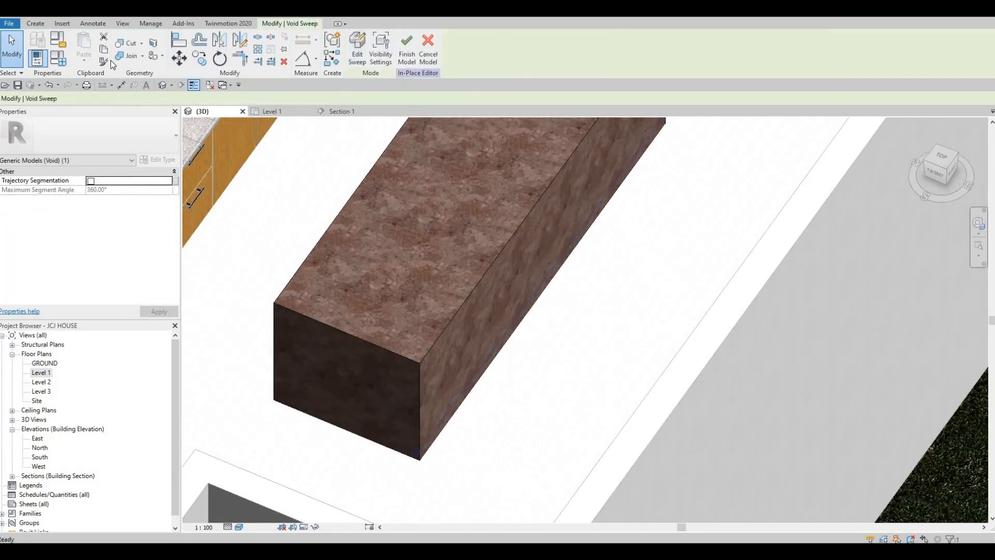
click(129, 47)
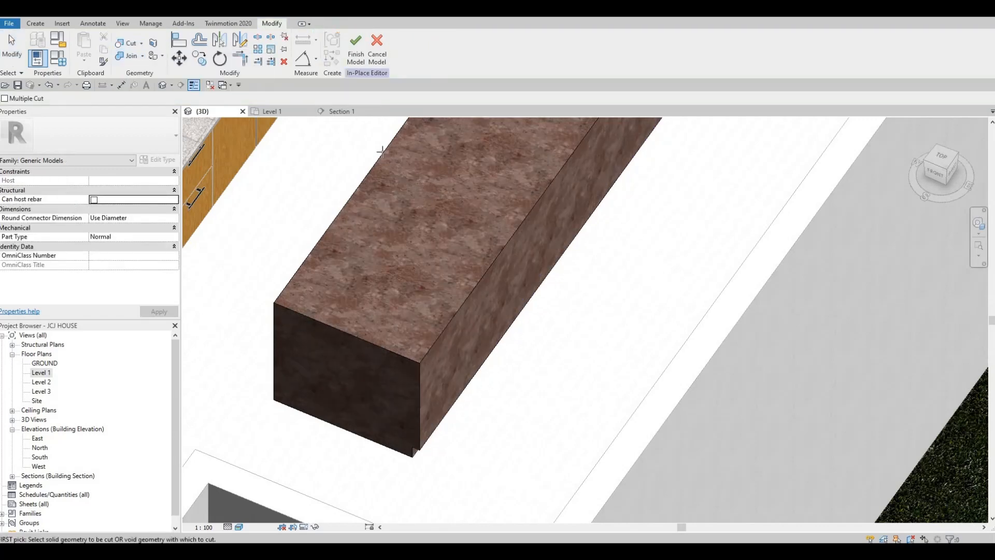
- Start another void sweep with its path on the island block's lower long edge
shift+middle_drag(467, 244, 502, 213)
scroll(504, 212, down, 1)
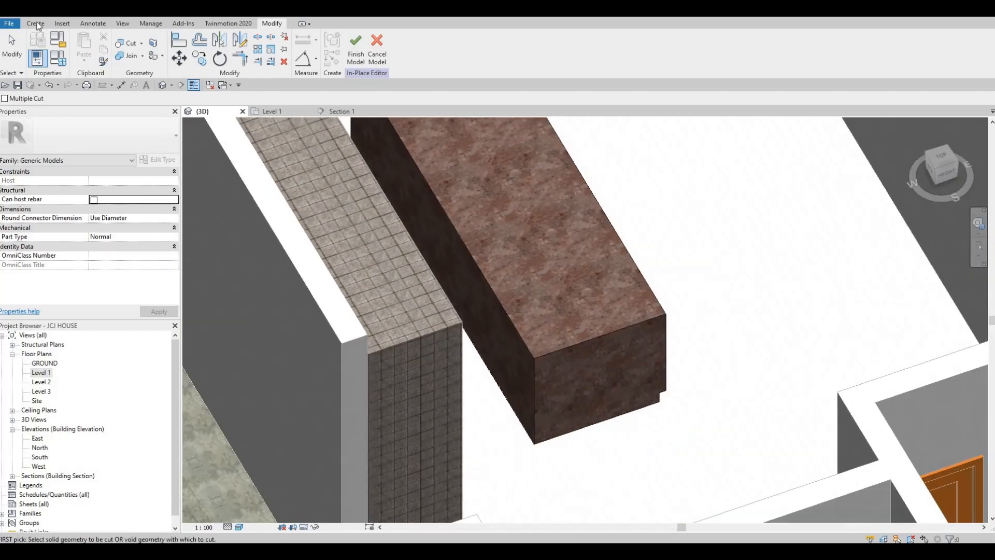
click(207, 66)
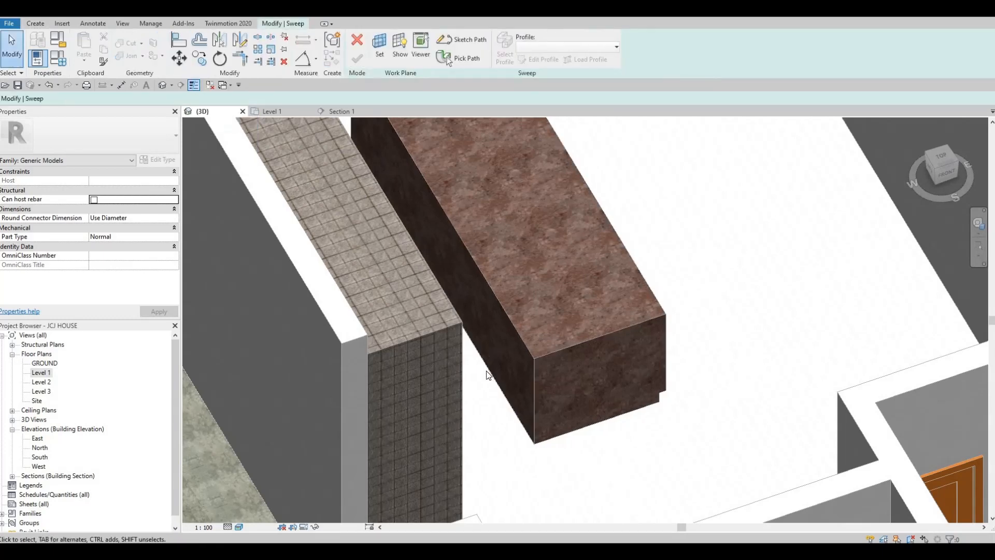
click(459, 58)
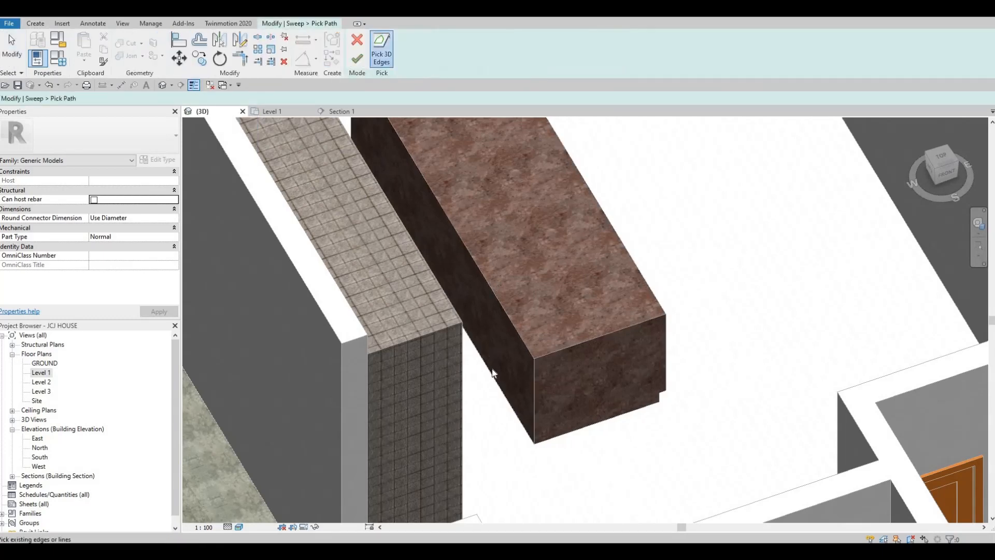
shift+middle_drag(422, 98, 381, 92)
click(362, 61)
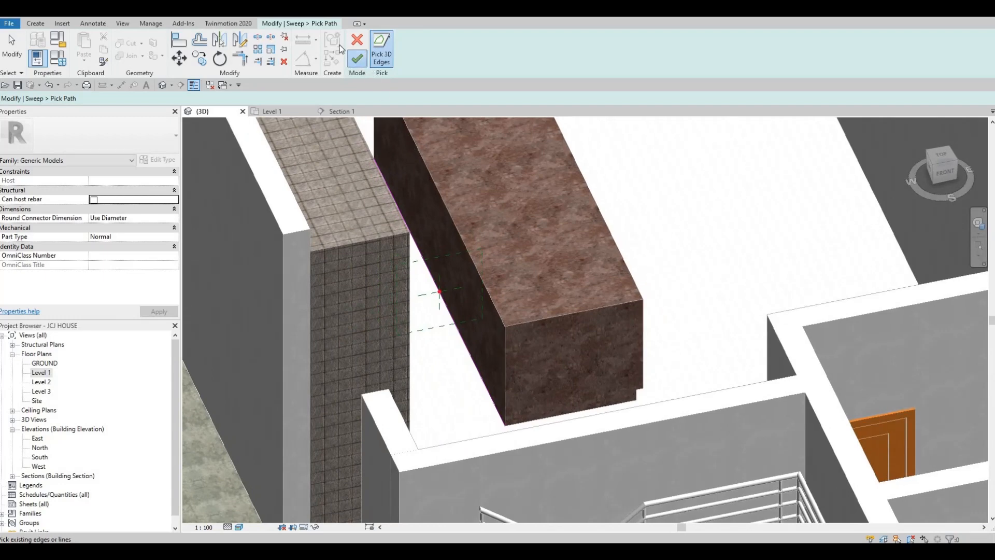
- Draw a rectangle at the island edge as the sweep profile
click(286, 23)
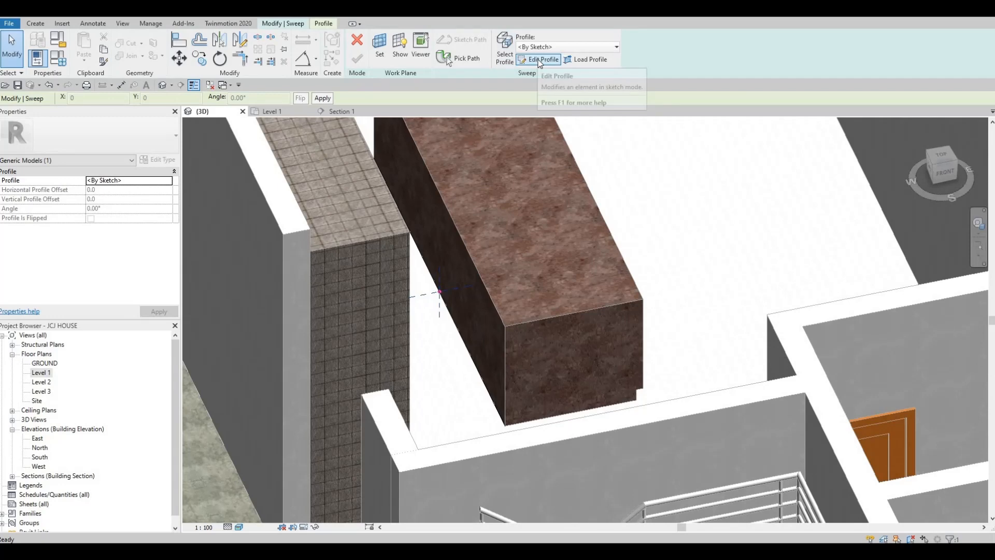
click(539, 60)
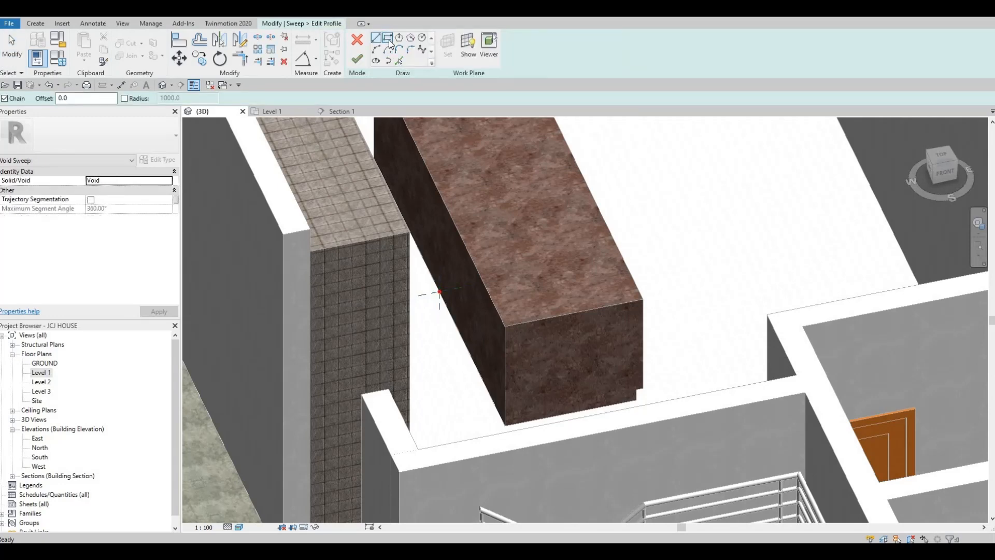
click(389, 40)
scroll(440, 293, up, 5)
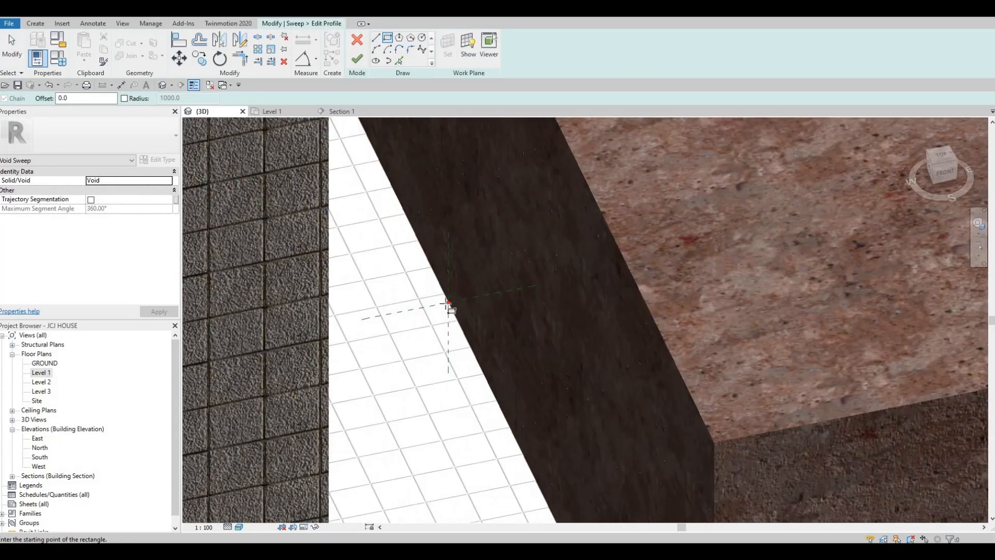
click(449, 303)
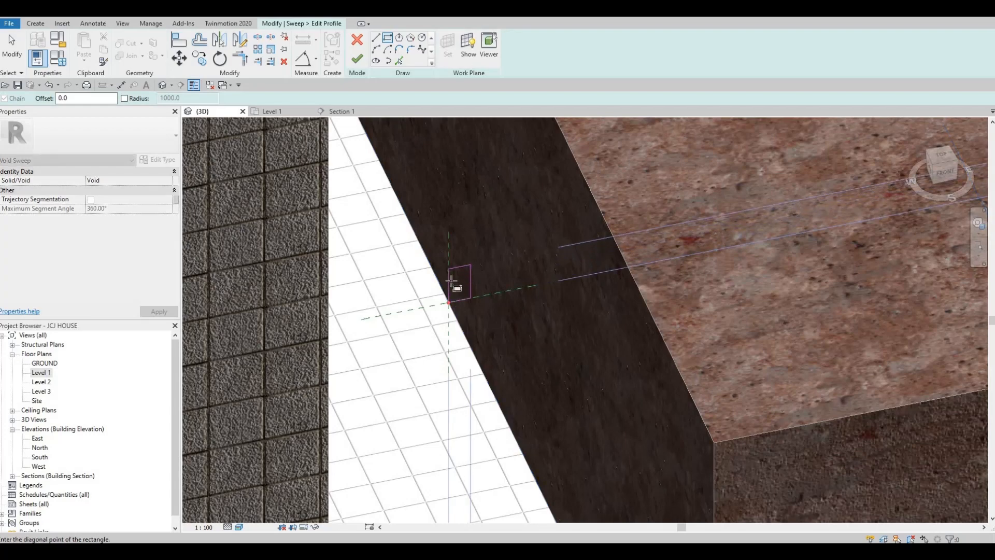
click(469, 265)
key(Escape)
key(Escape)
key(Escape)
- Size the profile to 50 by 100 and finish the void sweep
scroll(469, 267, up, 2)
click(462, 262)
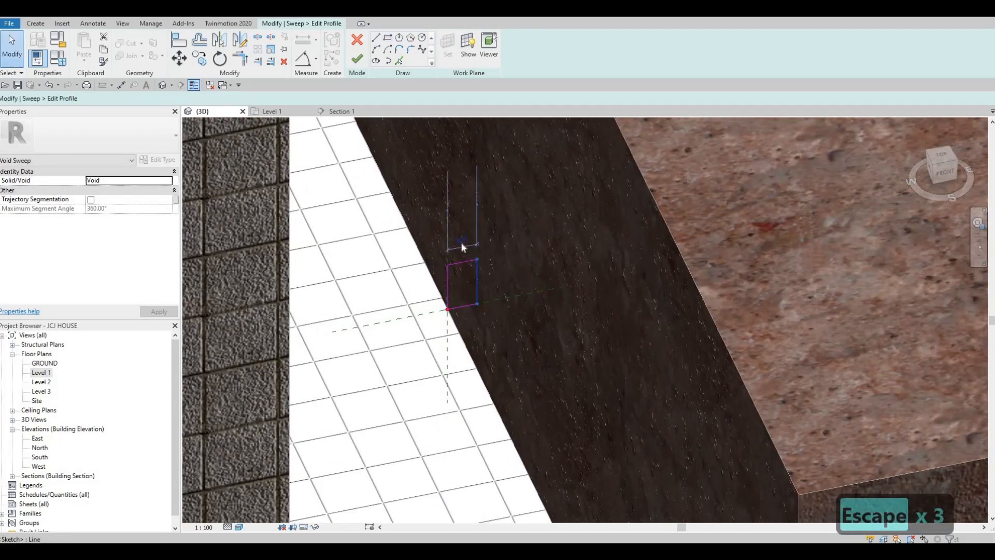
click(461, 241)
text(50)
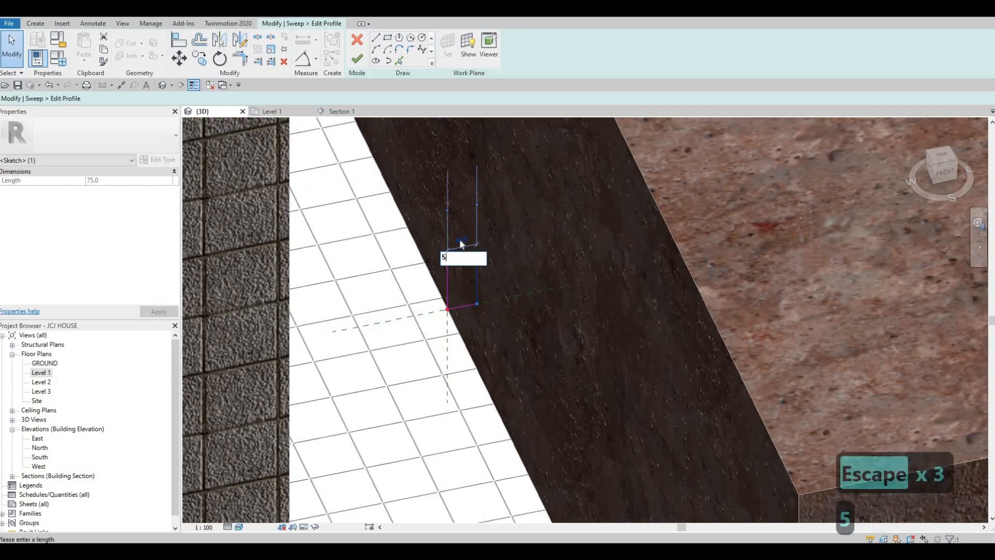
key(Return)
key(Escape)
click(472, 259)
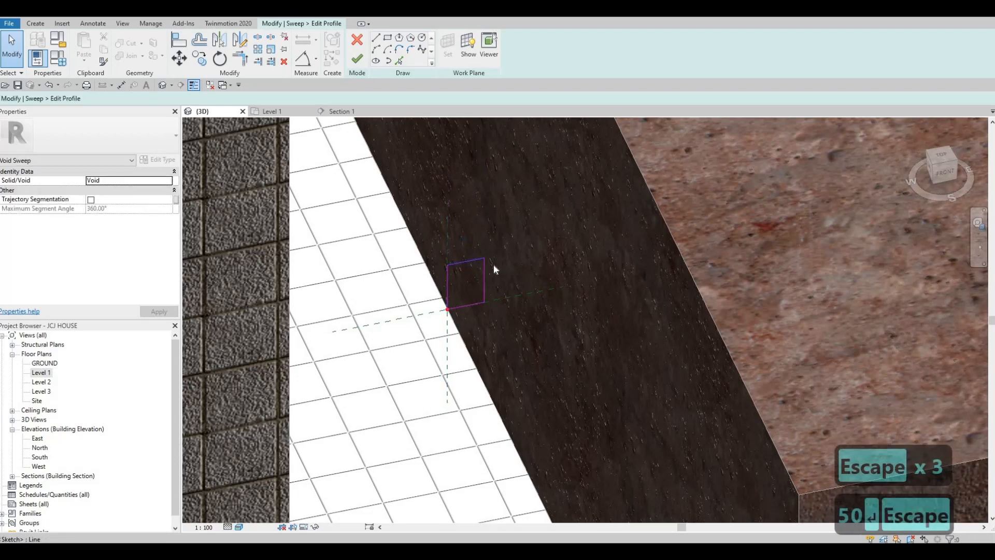
click(497, 274)
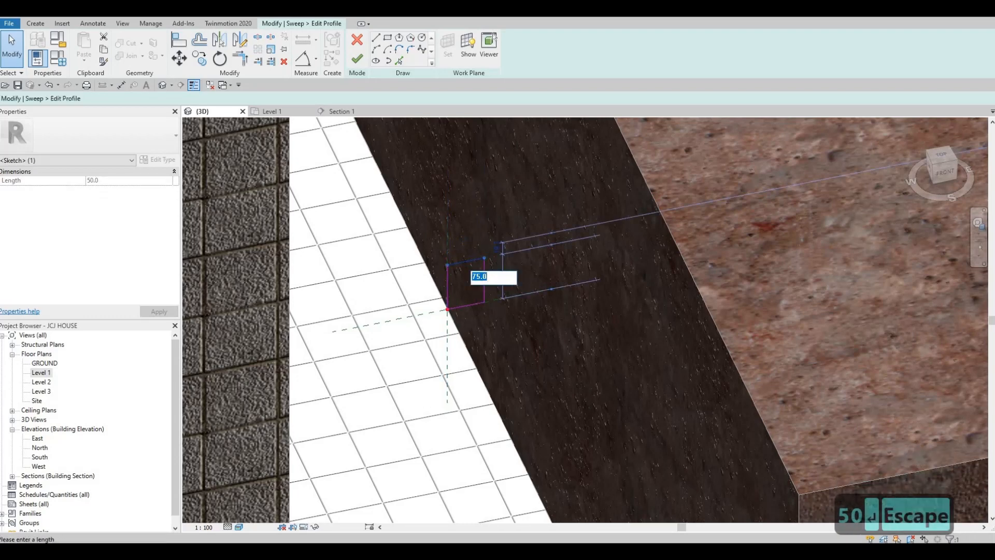
text(100)
key(Return)
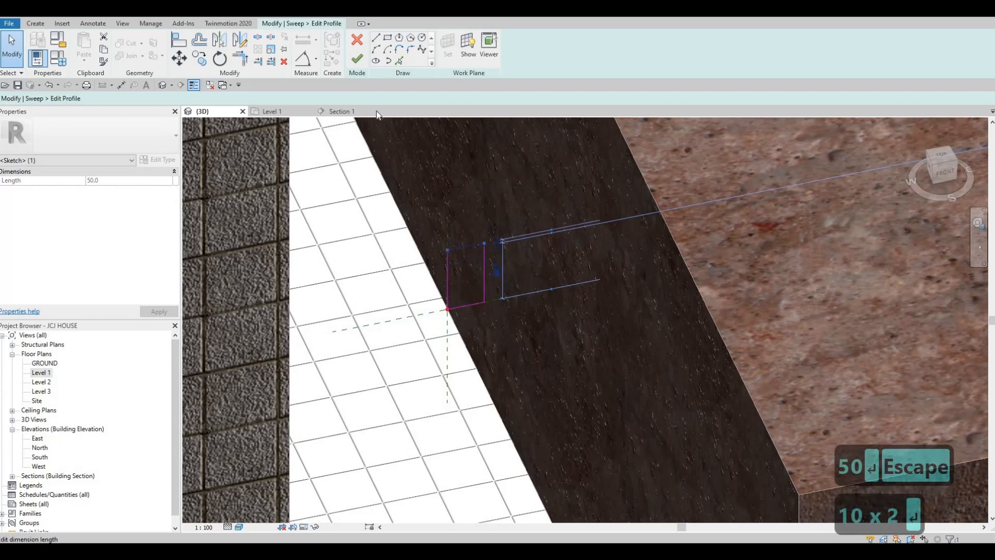
click(357, 58)
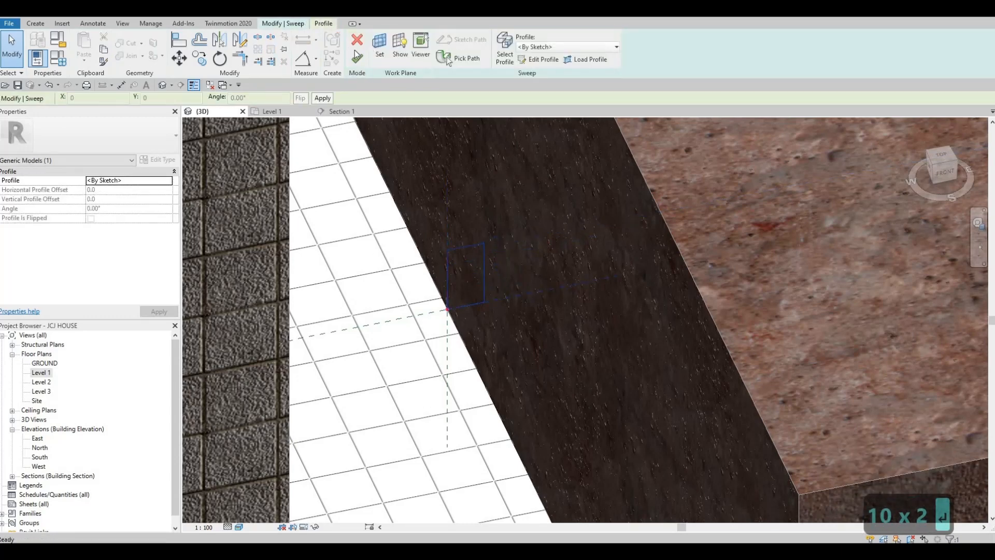
click(359, 61)
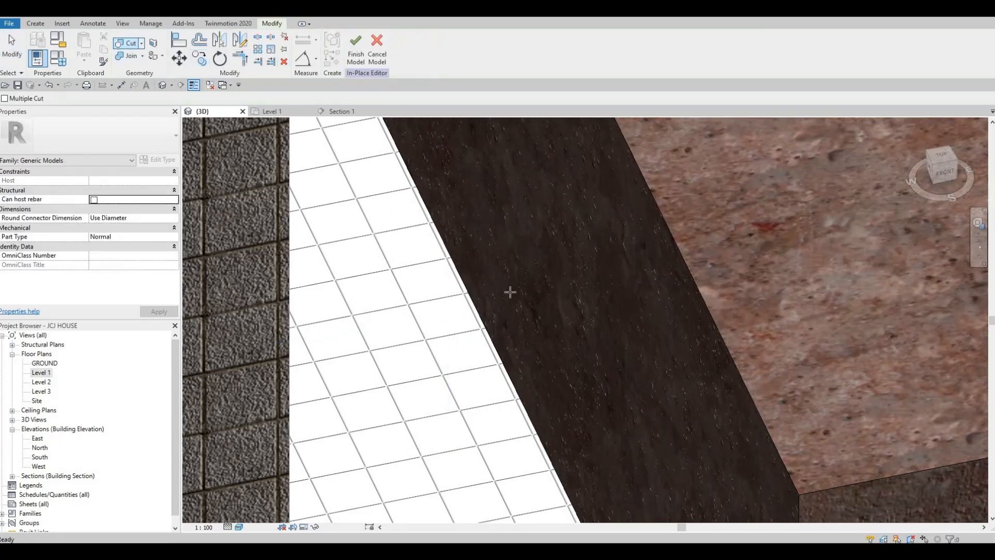
- Orbit, pan and zoom the 3D view to inspect the island's side
scroll(528, 284, down, 4)
shift+middle_drag(537, 281, 573, 360)
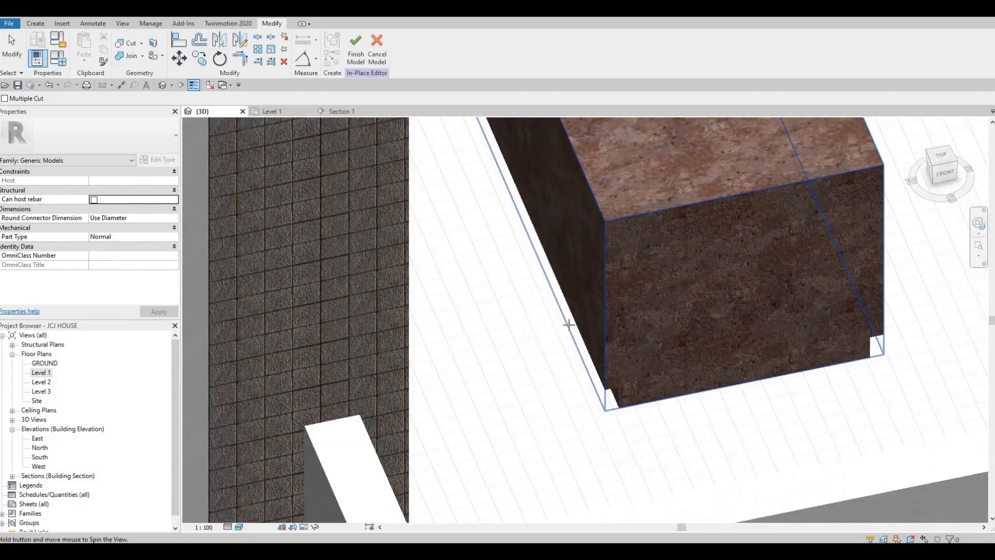
shift+middle_drag(569, 325, 577, 328)
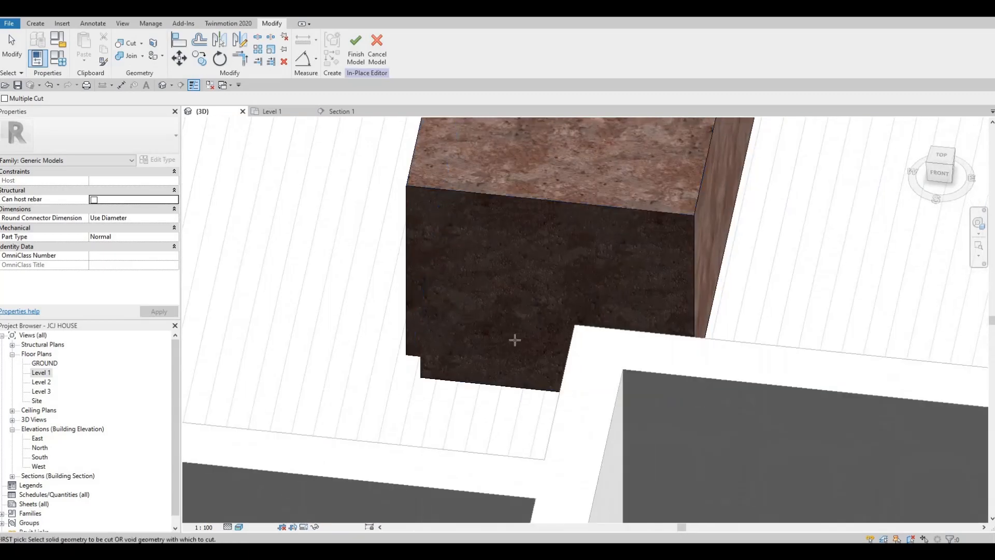
scroll(515, 340, down, 1)
shift+middle_drag(522, 284, 527, 328)
scroll(521, 288, down, 2)
scroll(527, 327, down, 1)
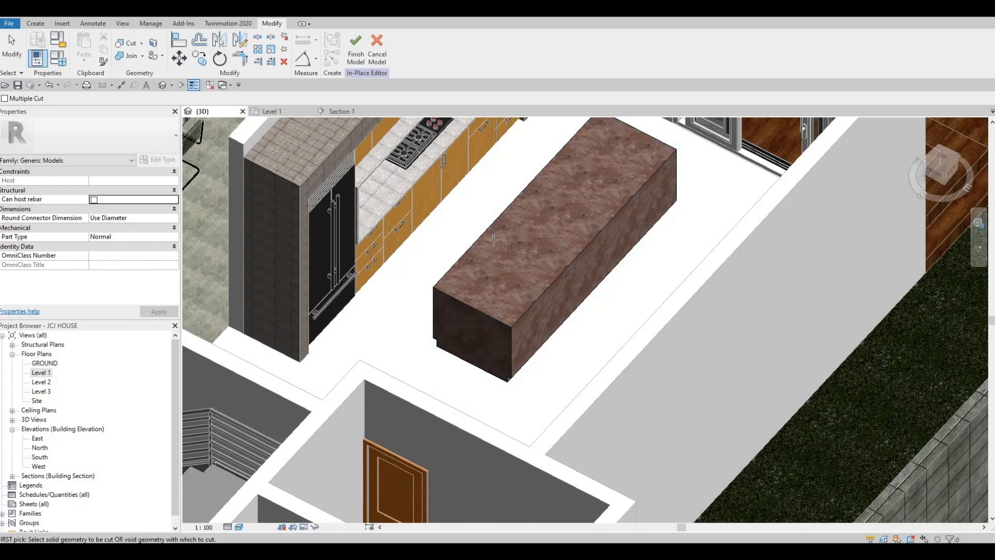
scroll(442, 194, down, 2)
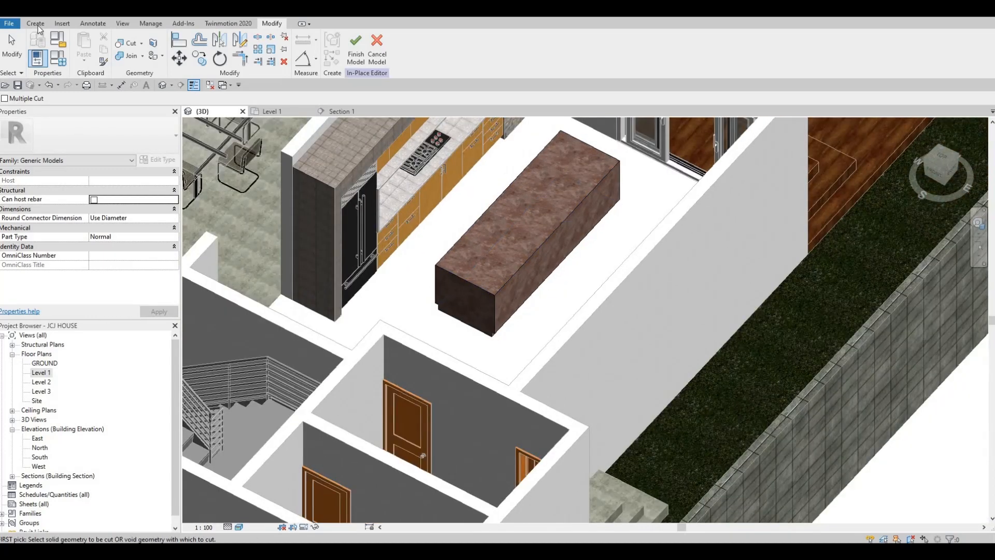
- Open the Level 1 floor plan framed on the kitchen
click(285, 114)
scroll(353, 166, down, 2)
middle_drag(353, 165, 334, 181)
- Finish the in-place island model and clear any leftover selection
click(682, 50)
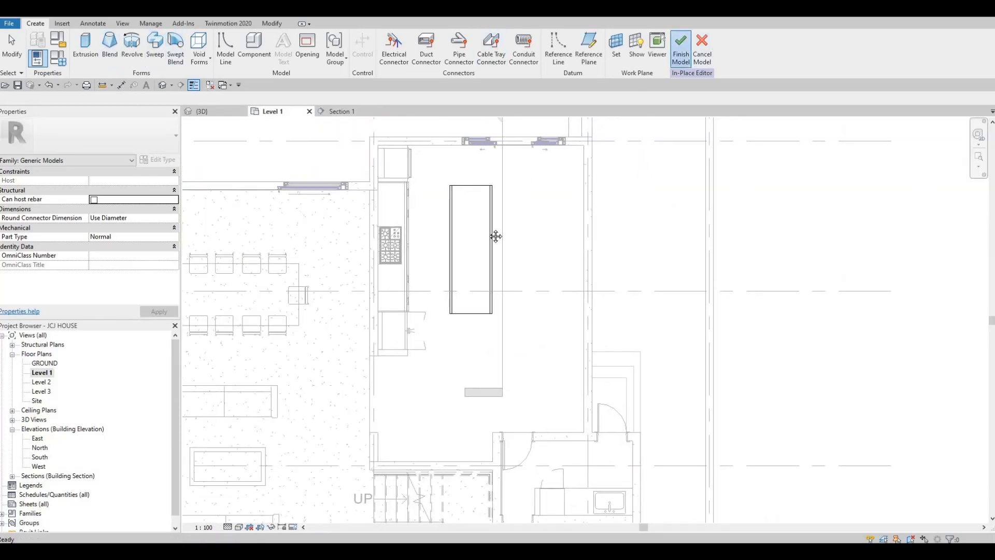
scroll(492, 211, down, 2)
key(Escape)
click(480, 199)
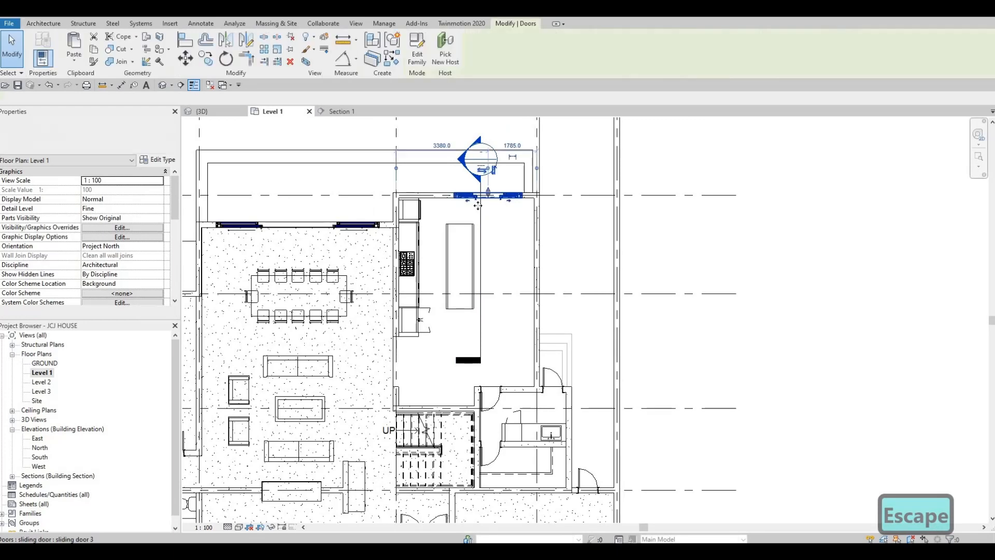
key(Escape)
key(Escape)
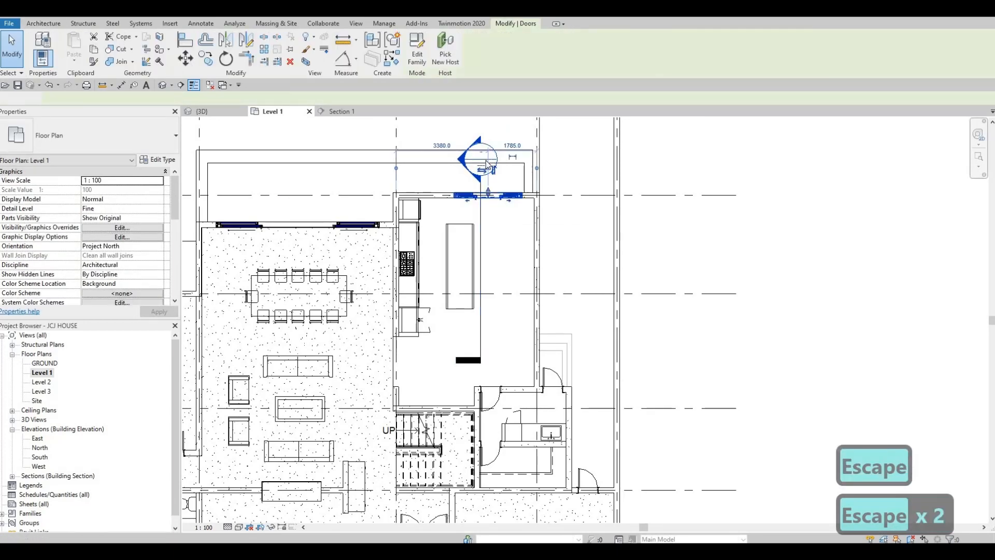
key(Escape)
- Shift the Section 1 line across the island and open the Section 1 view
click(480, 241)
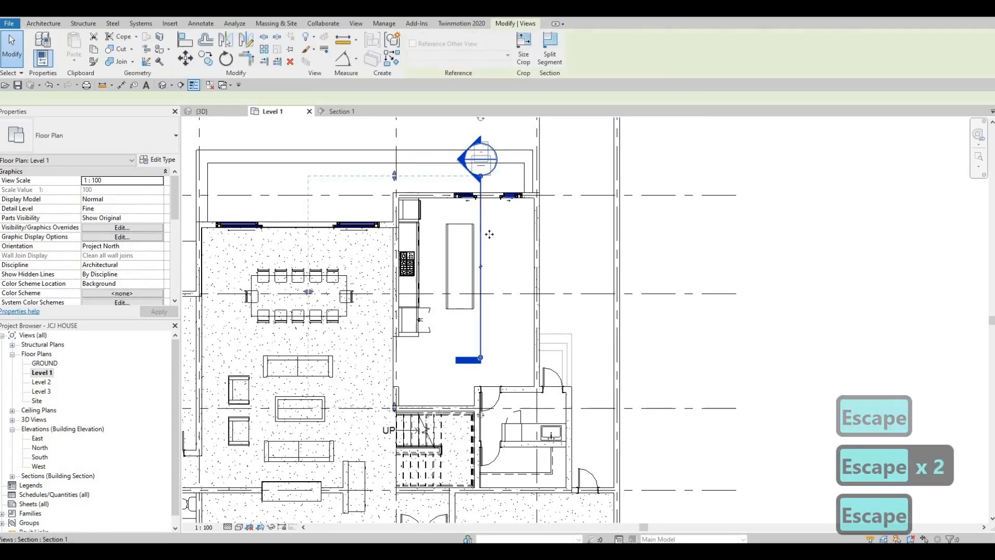
drag(495, 236, 496, 237)
key(Escape)
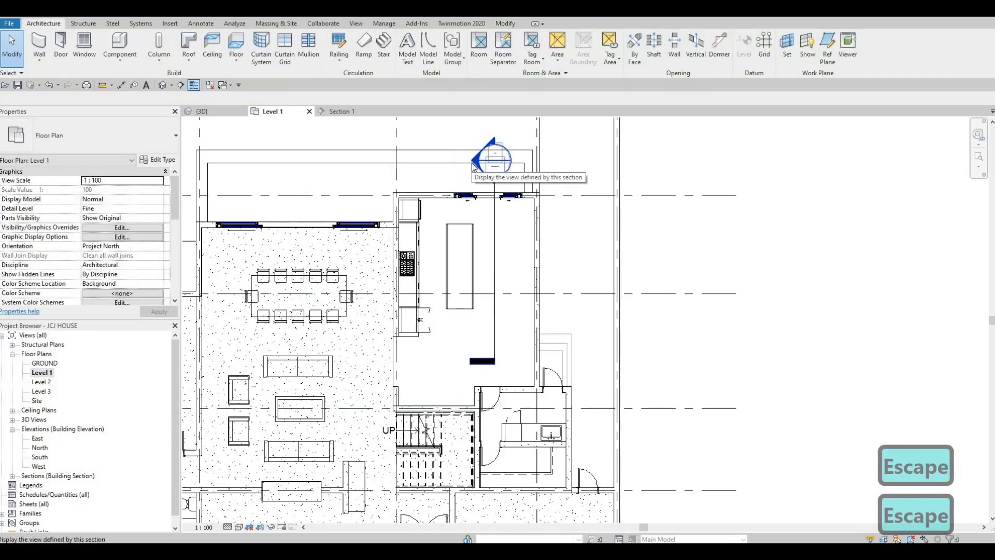
double_click(493, 160)
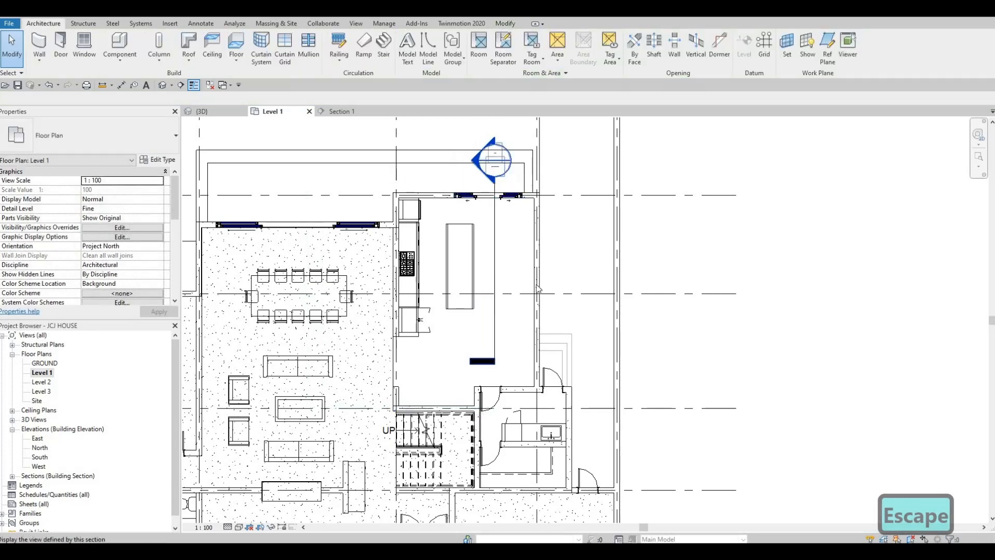
scroll(535, 283, down, 1)
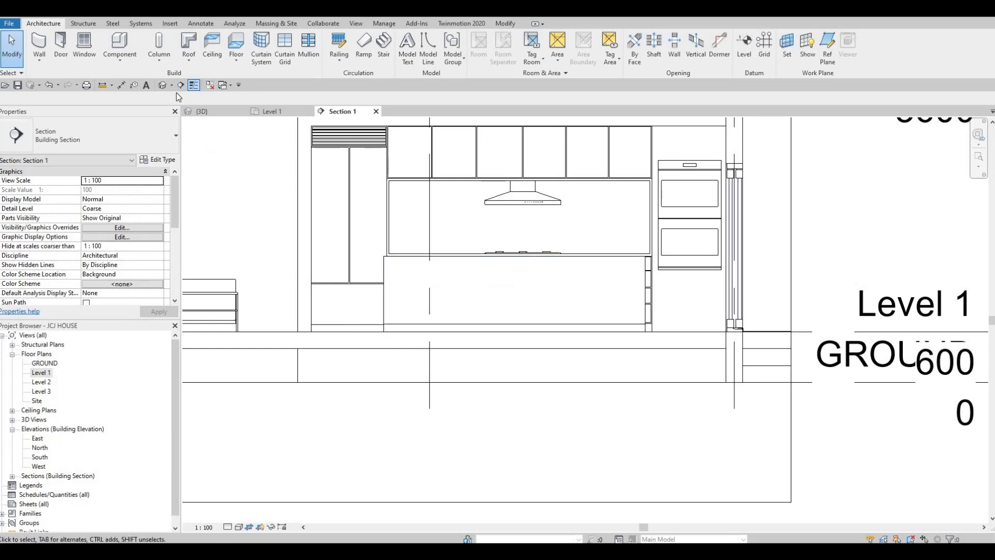
- Save the project and start an in-place Generic Models element named Generic Models 20
click(119, 58)
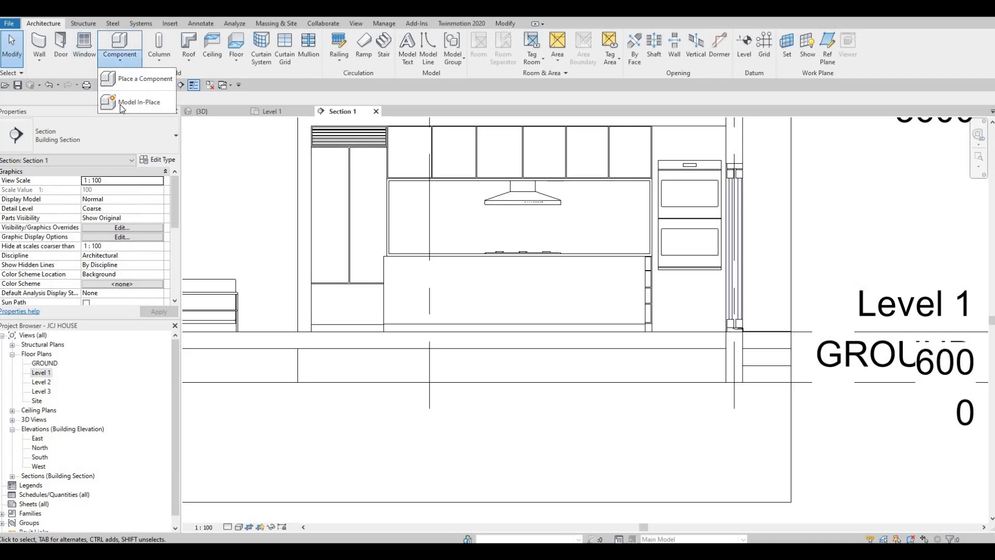
click(134, 103)
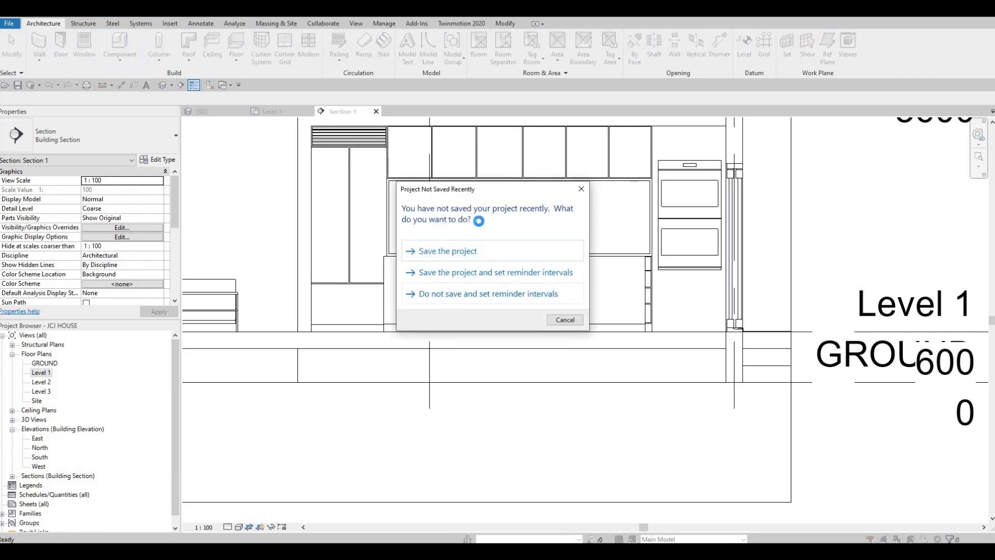
click(478, 250)
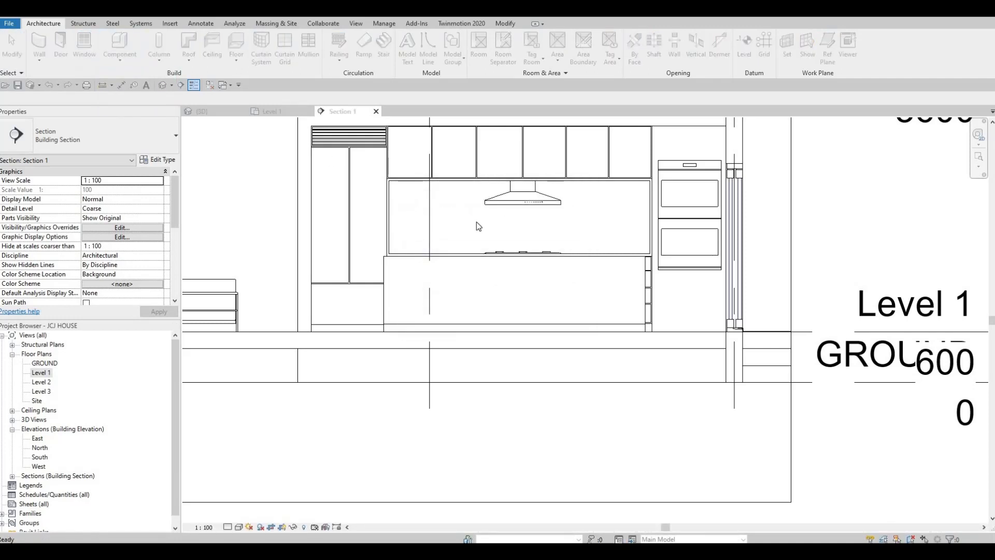
scroll(585, 207, down, 4)
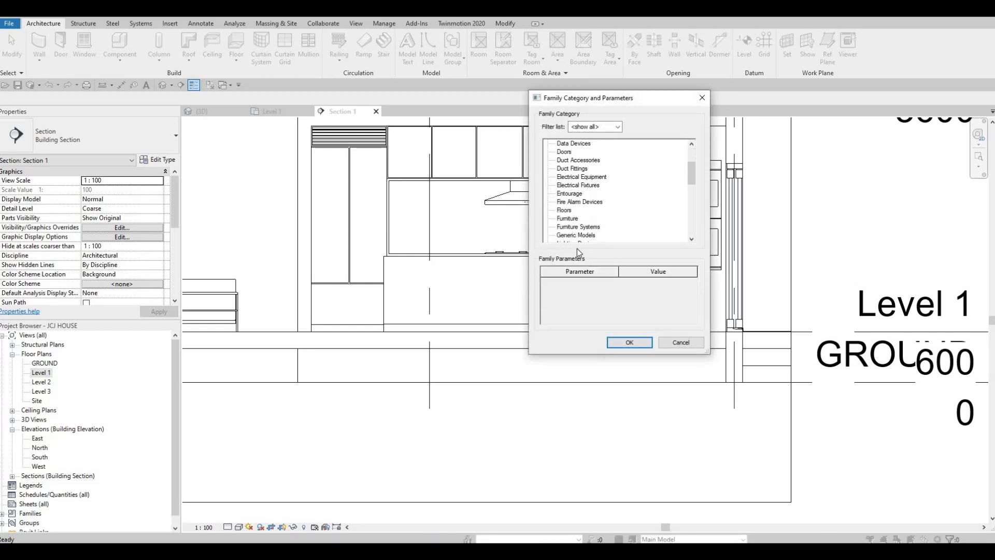
click(630, 343)
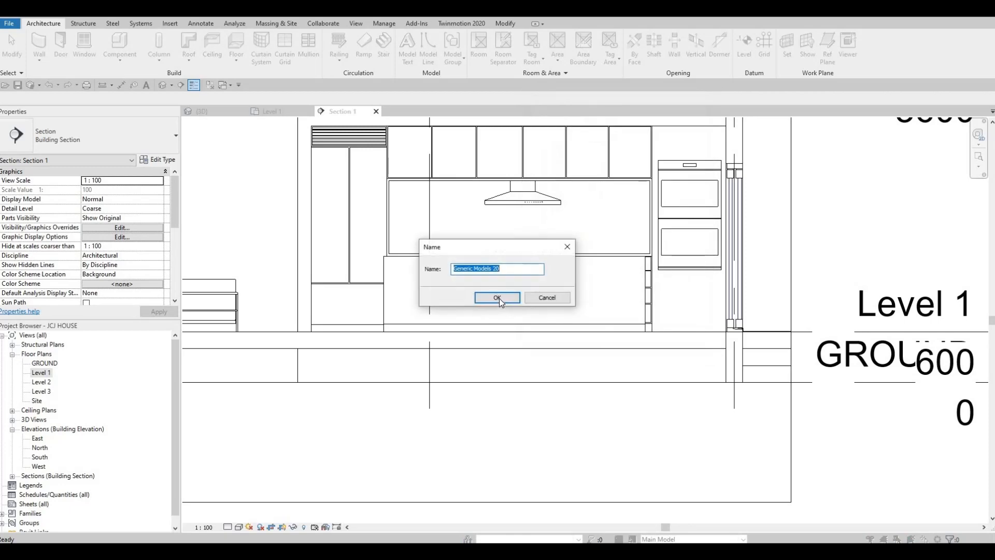
click(495, 297)
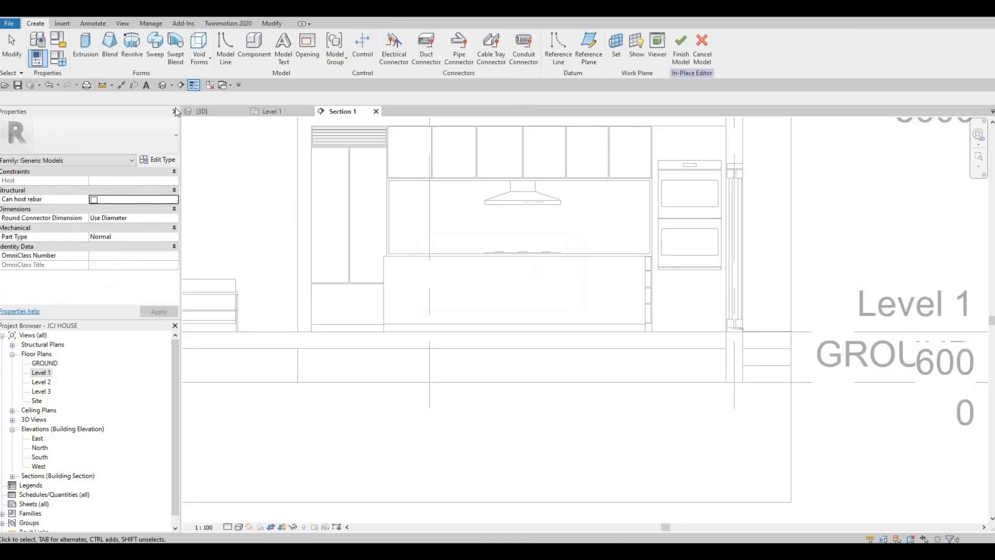
- Start an extrusion whose work plane is the picked front face of the island
click(83, 51)
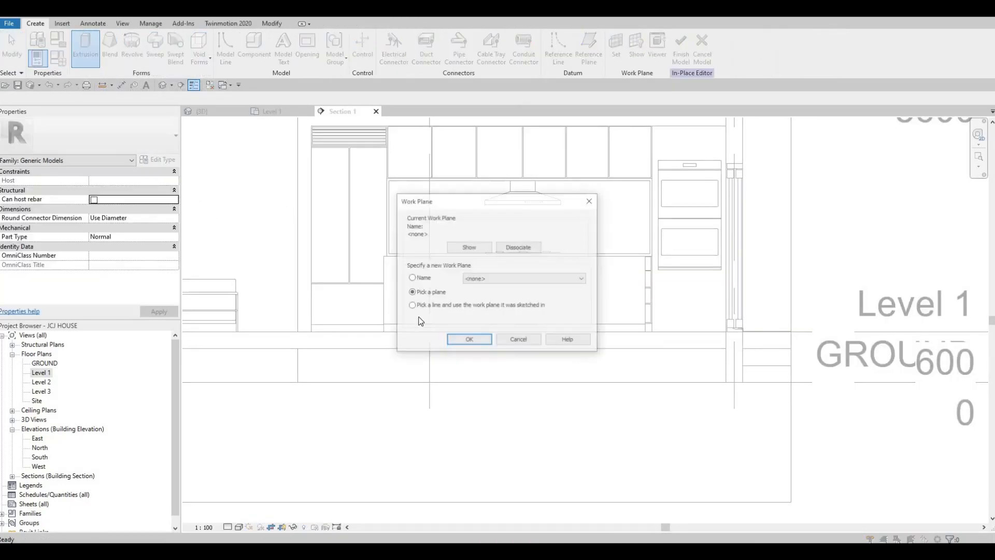
click(456, 339)
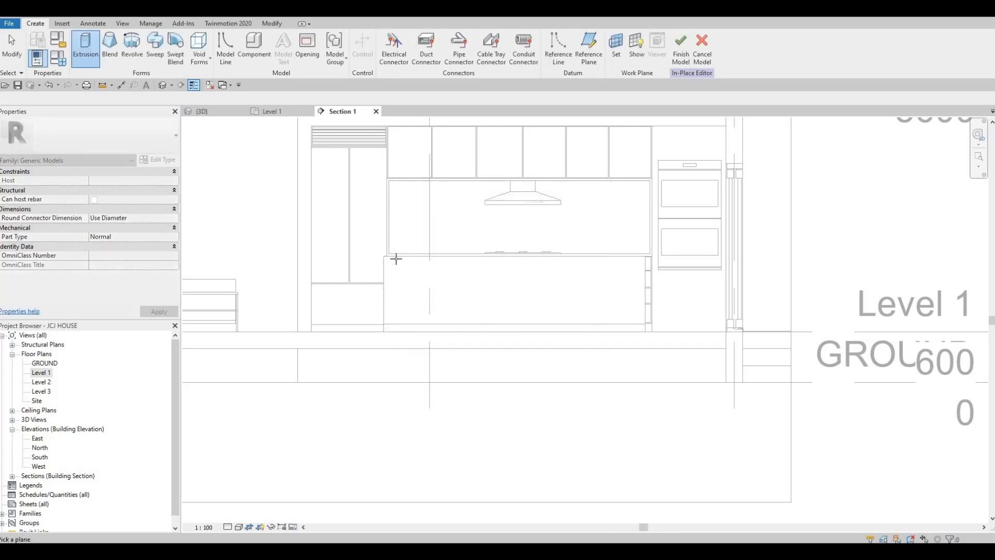
key(Tab)
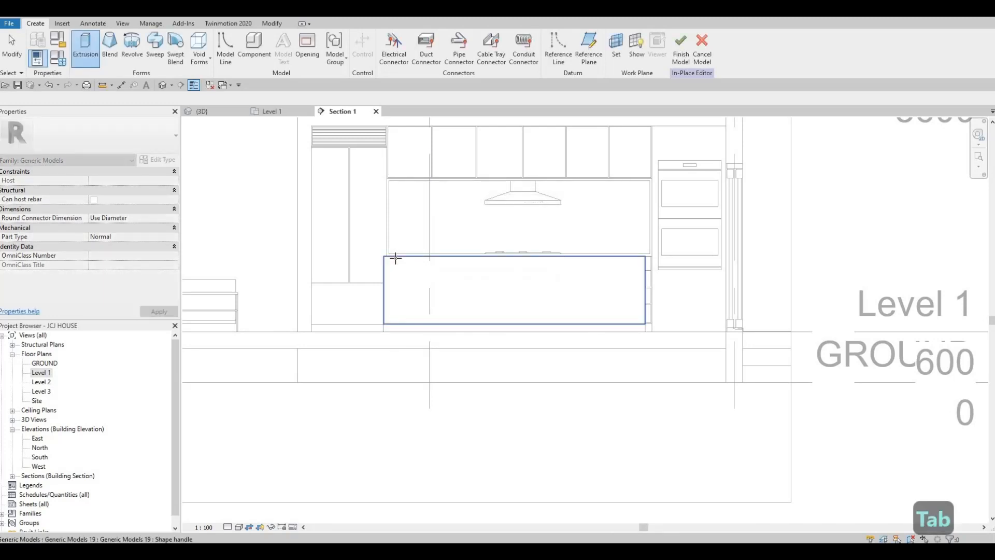
click(610, 289)
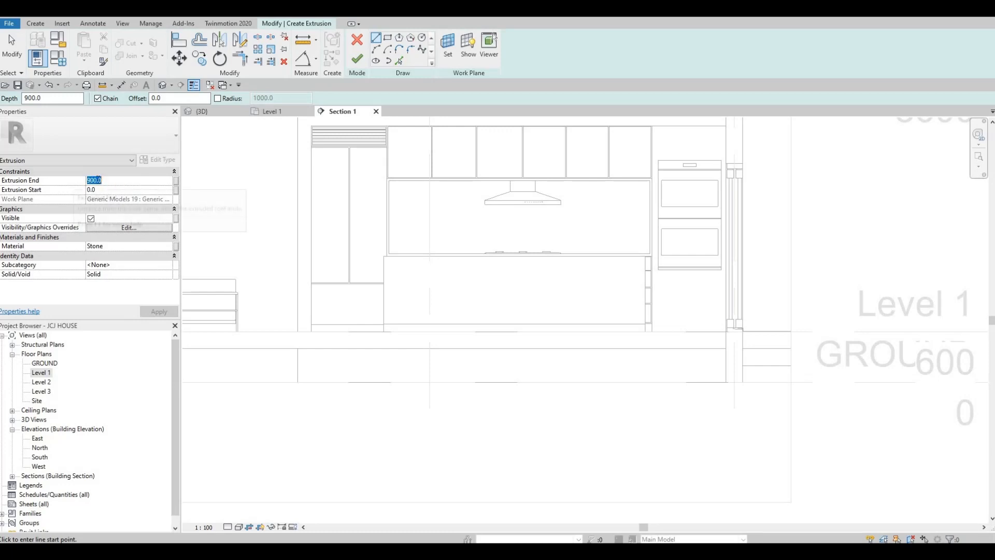
- Set the extrusion's End value to 50 in Properties, after first entering 25
text(25)
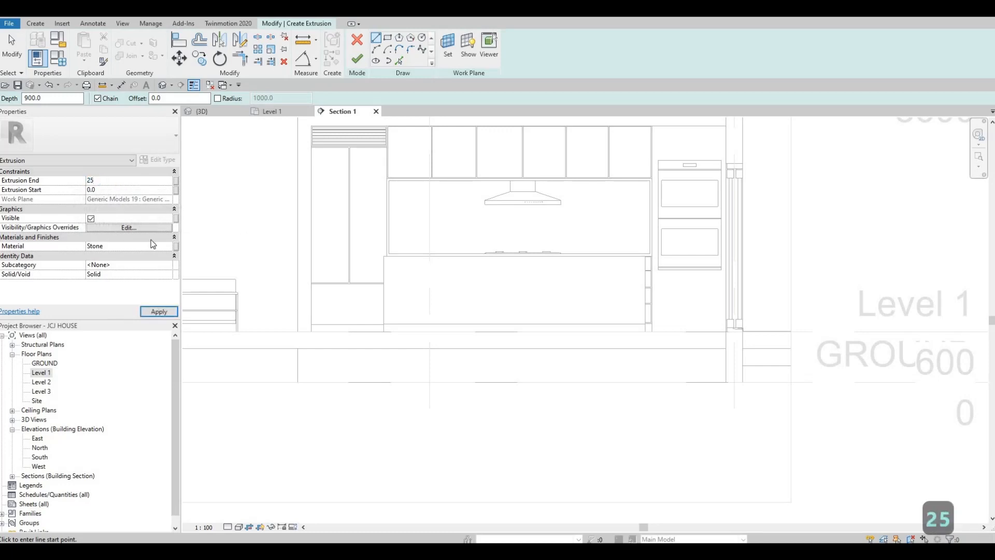
key(Return)
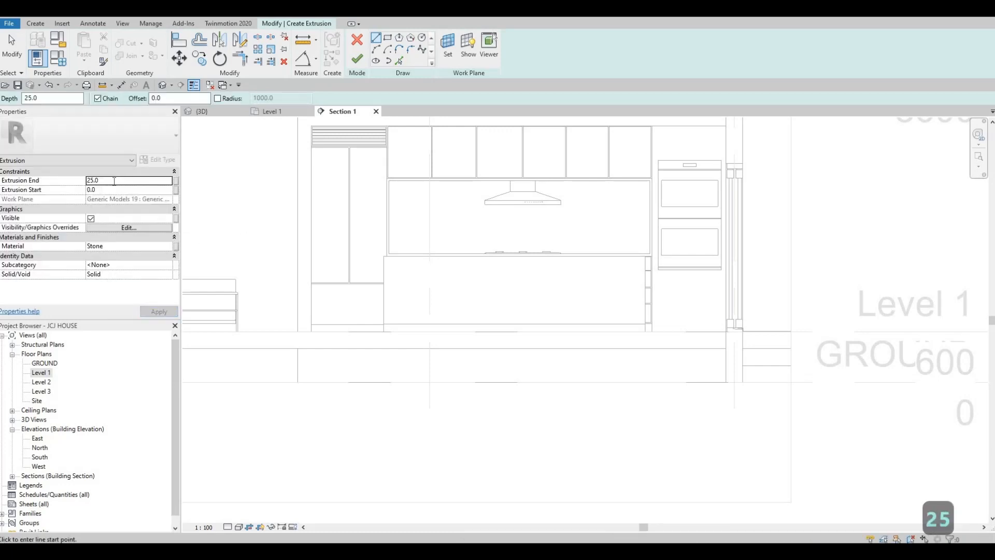
text(5)
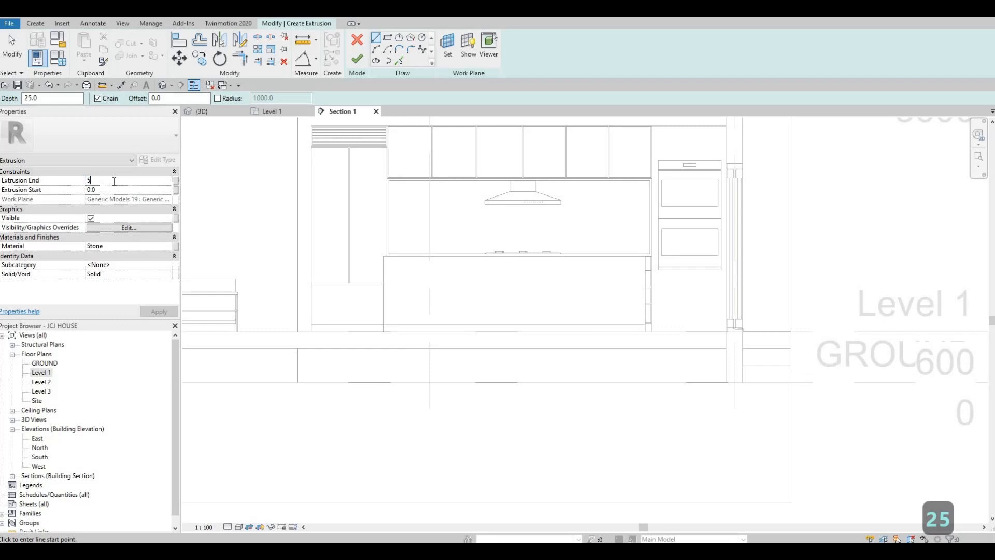
text(0)
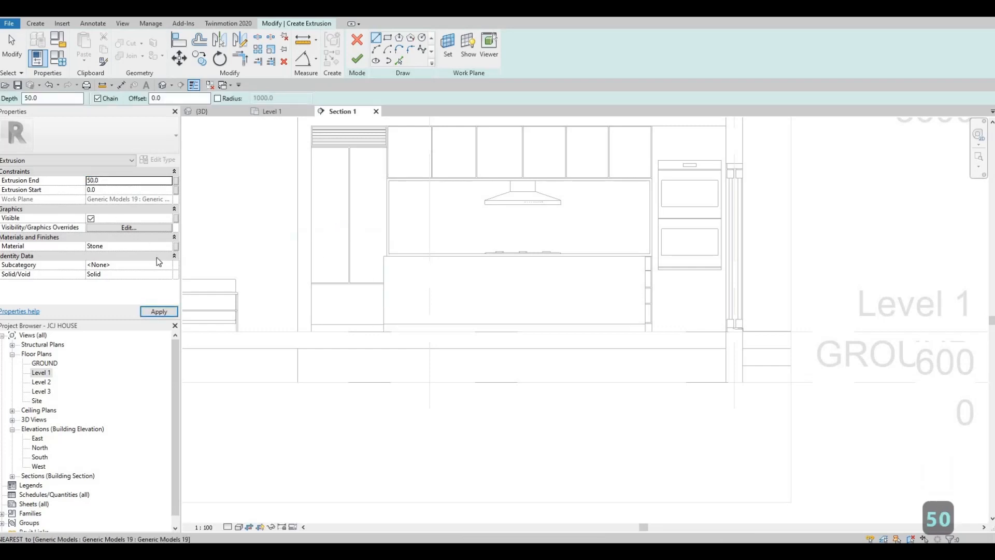
click(149, 248)
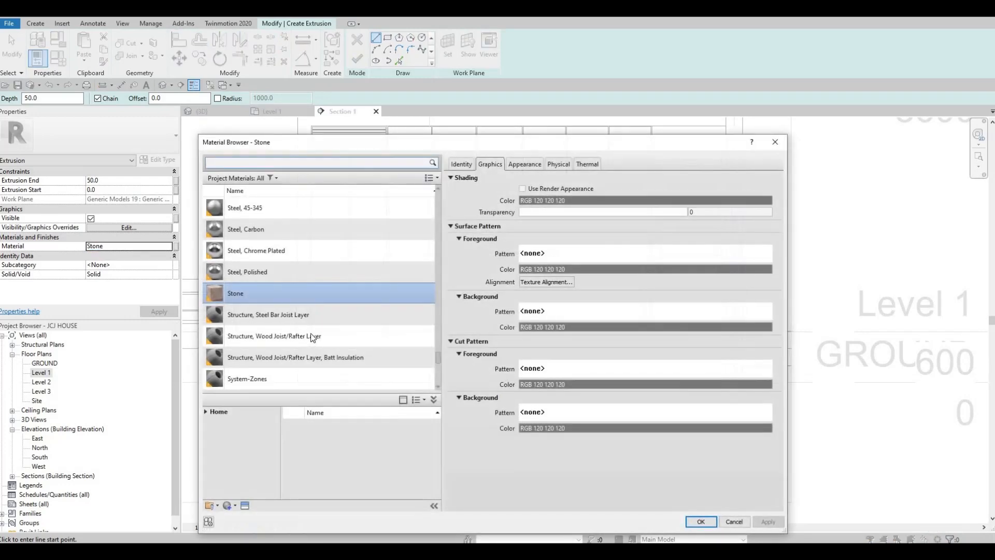
- Assign Marble from the AEC Materials Stone library as the extrusion's material
scroll(290, 340, down, 3)
scroll(241, 384, down, 1)
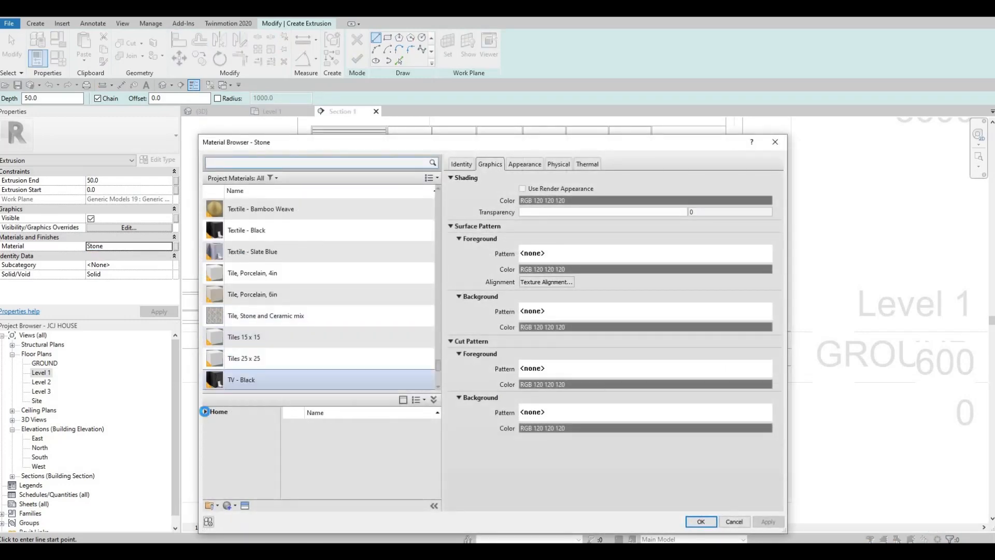
click(206, 411)
click(208, 431)
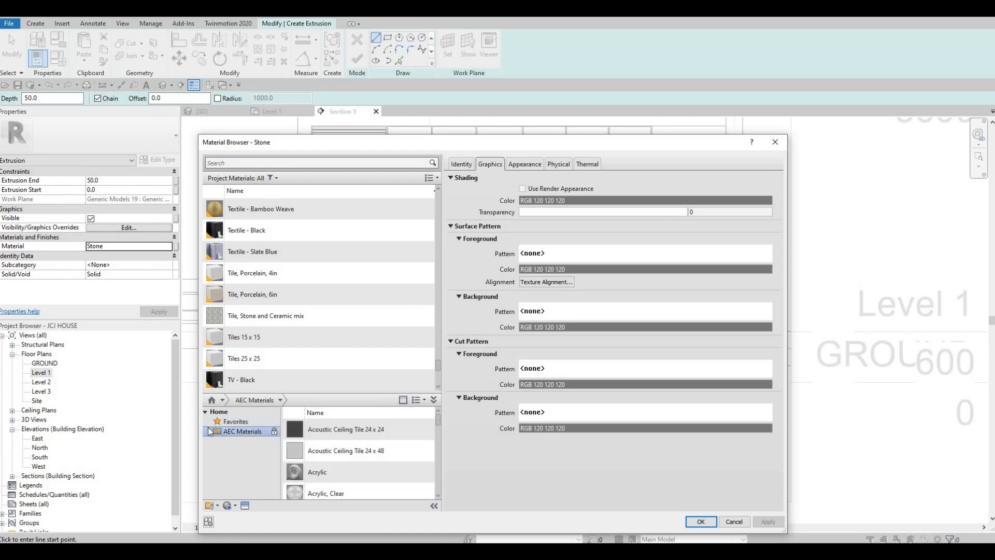
scroll(312, 363, down, 3)
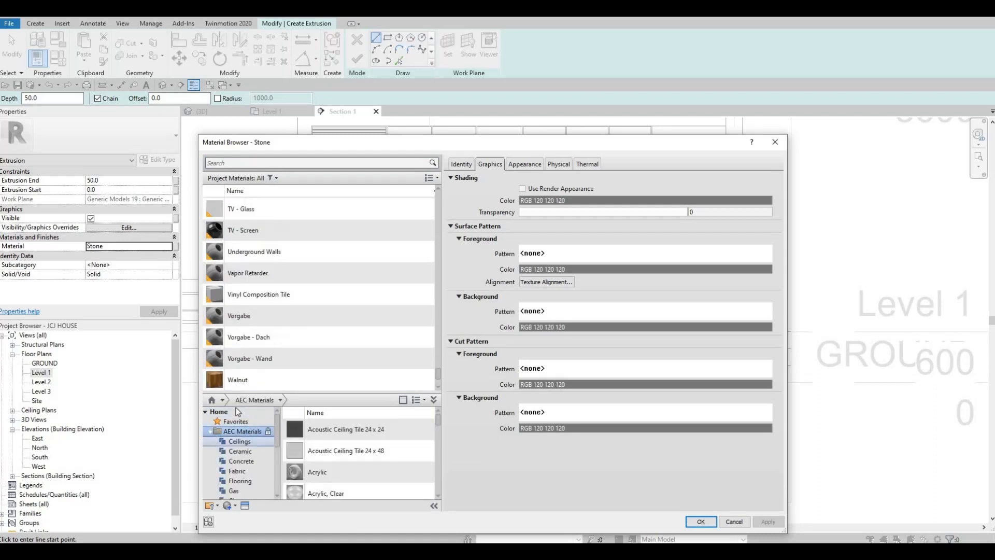
scroll(239, 451, down, 3)
scroll(240, 464, down, 1)
click(237, 470)
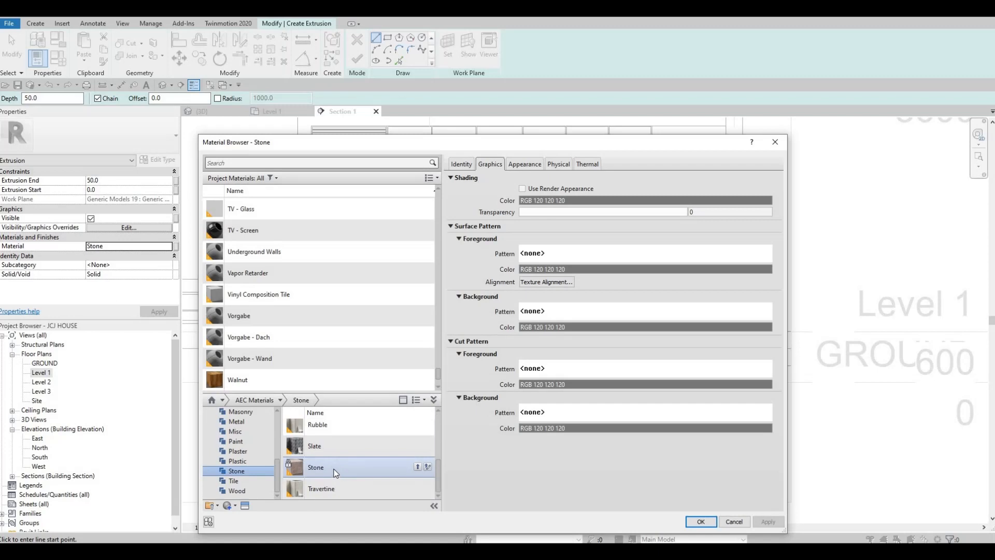
scroll(336, 473, up, 1)
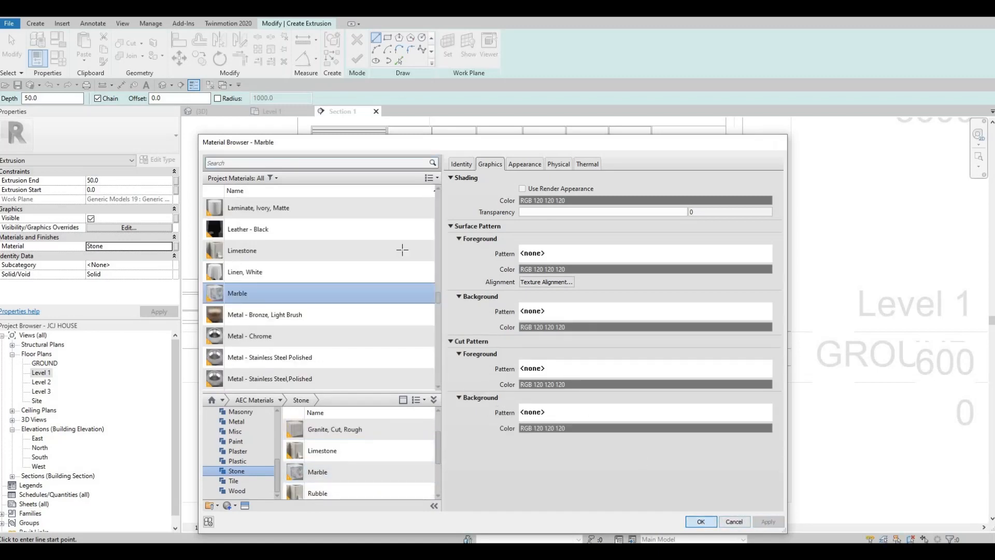
key(Return)
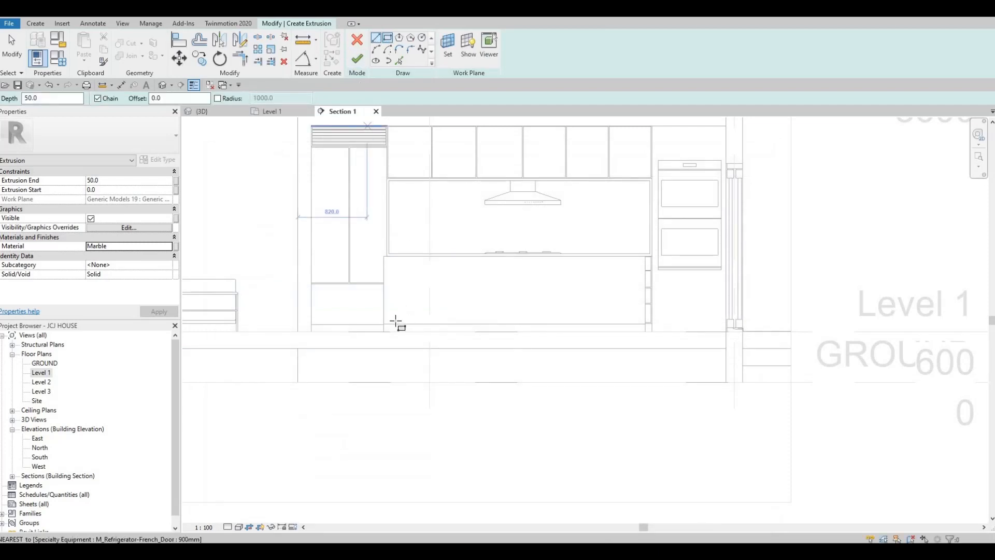
- Sketch a rectangle over the cabinet, then delete its bottom line
scroll(406, 322, up, 3)
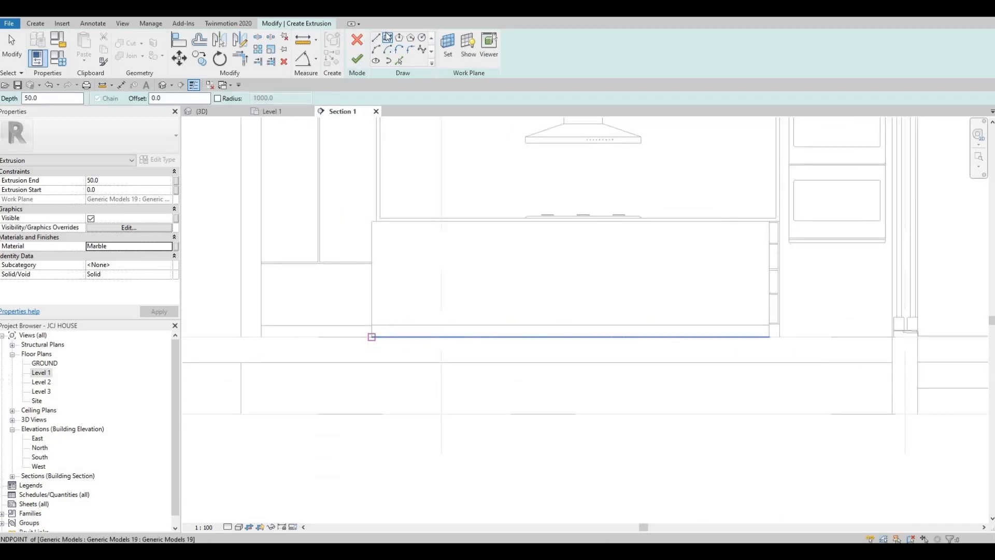
click(387, 37)
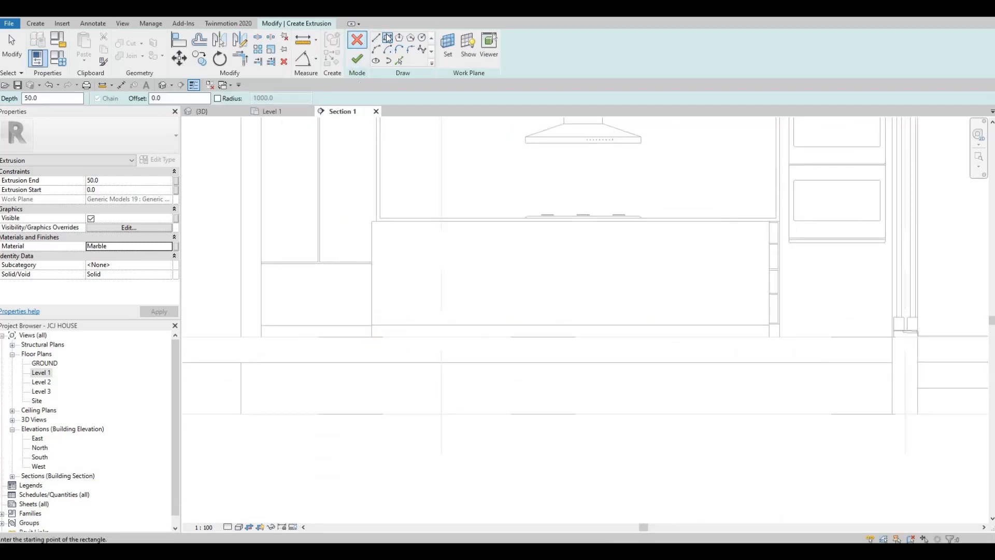
click(371, 337)
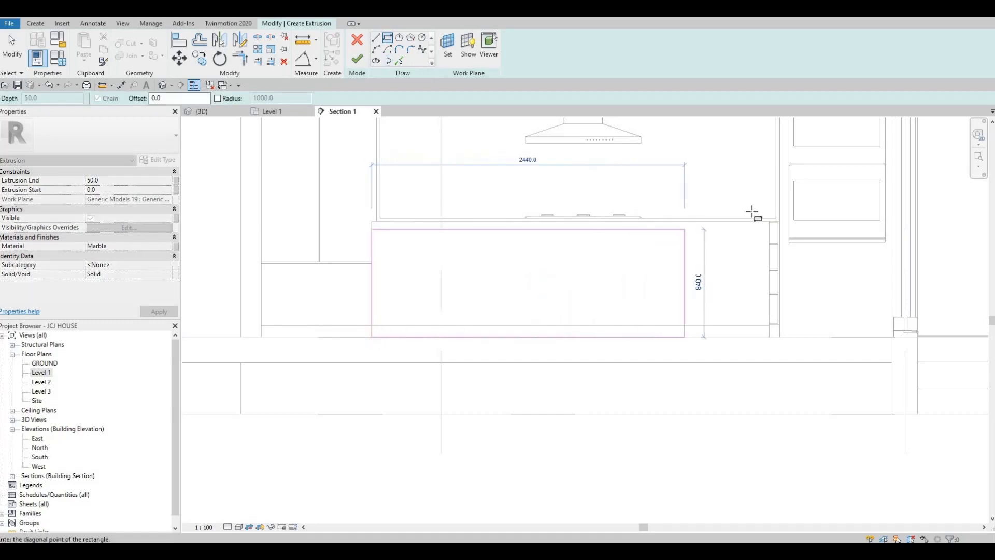
scroll(773, 222, up, 1)
click(773, 222)
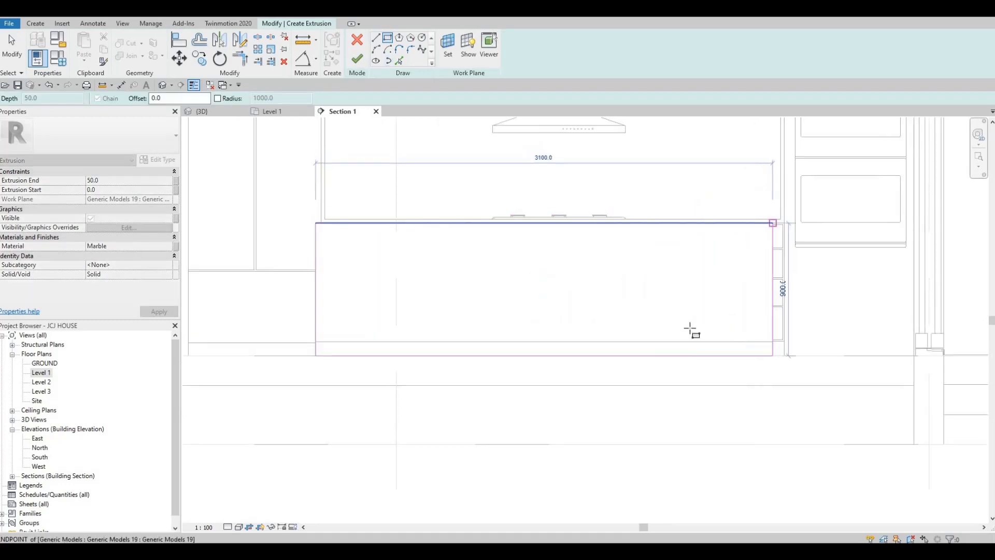
scroll(625, 360, up, 1)
key(Escape)
key(Escape)
key(Escape)
click(624, 359)
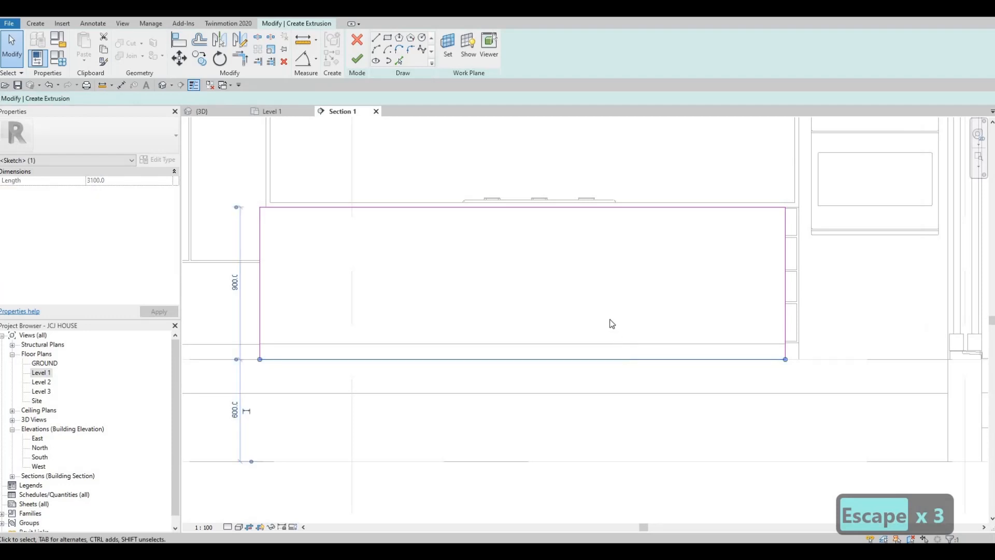
key(Delete)
scroll(456, 140, down, 1)
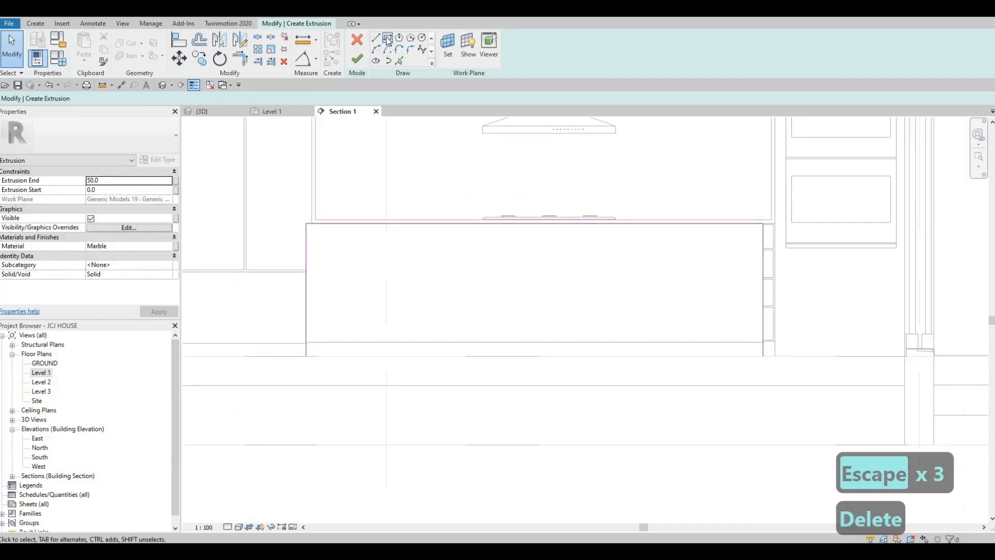
- Add picked sketch lines along the top and right edges at a 25 offset
click(387, 39)
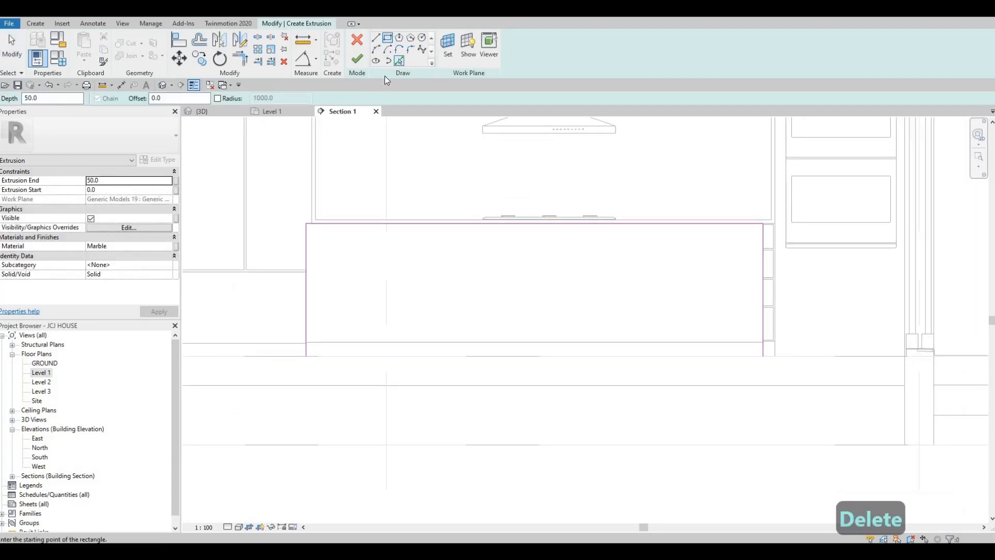
click(399, 60)
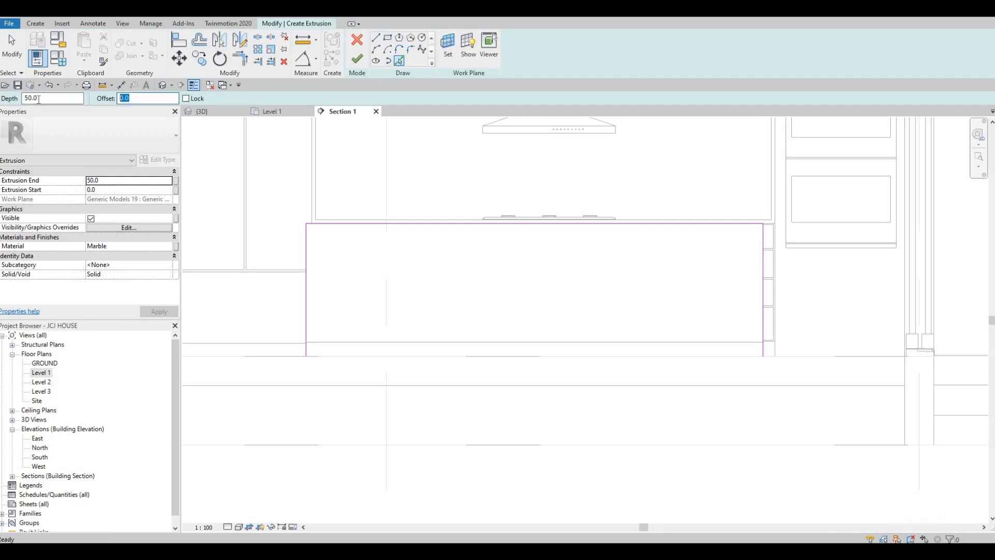
text(2)
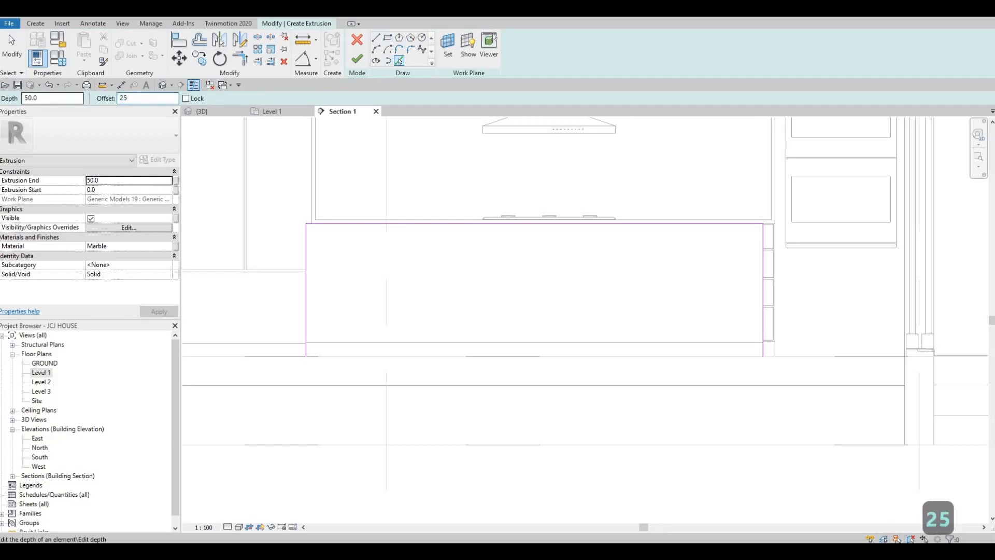
text(5)
key(Return)
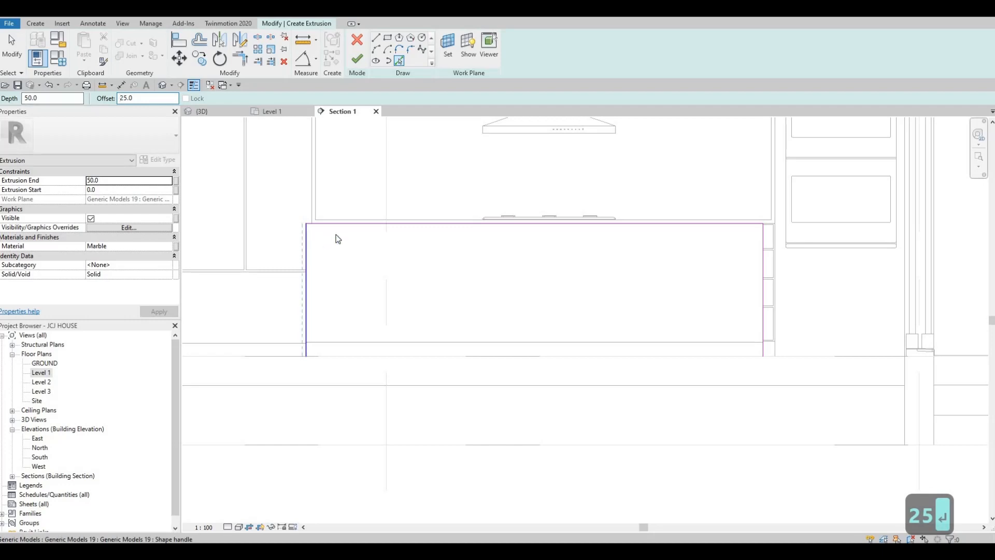
click(349, 223)
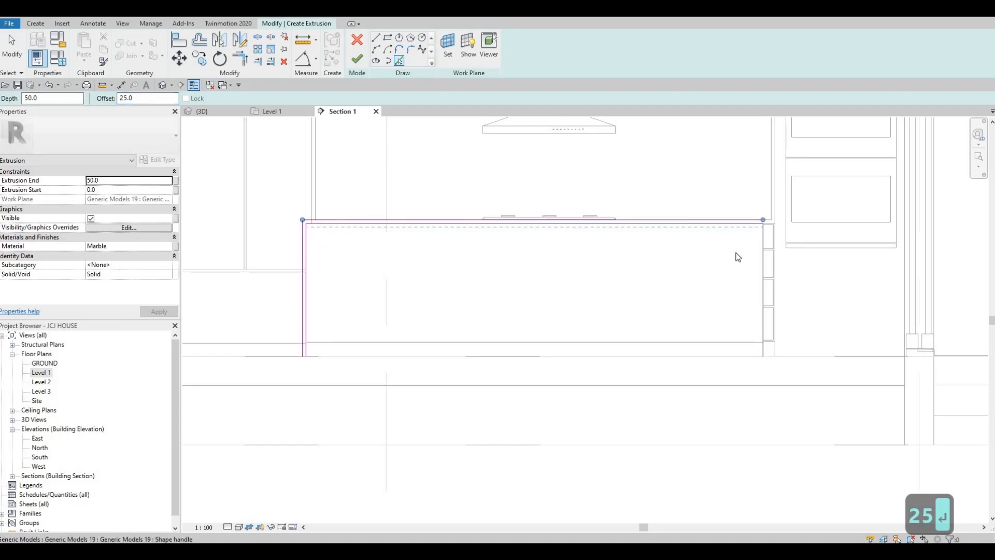
click(765, 258)
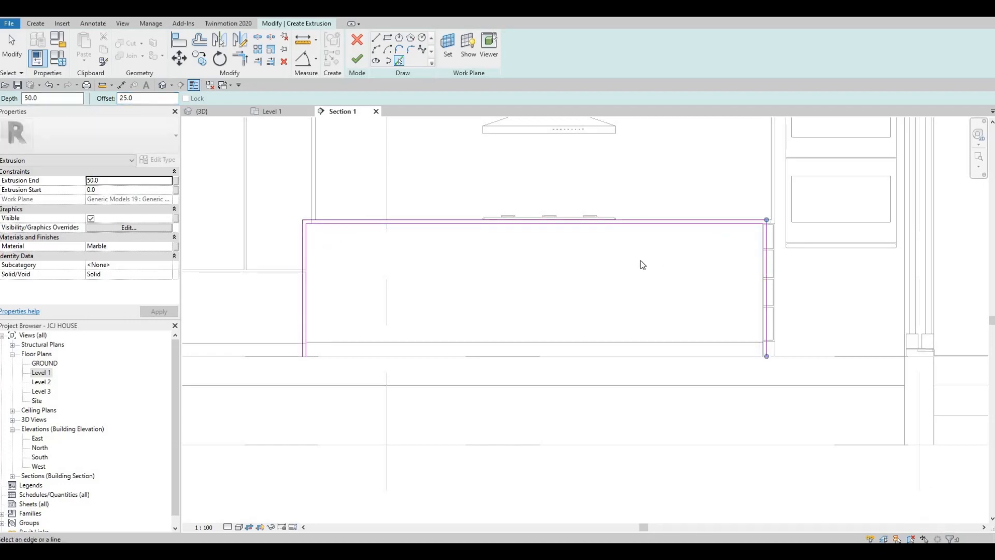
key(Escape)
middle_drag(515, 153, 512, 151)
- Draw a short line across the strip's bottom, then delete it again
click(376, 38)
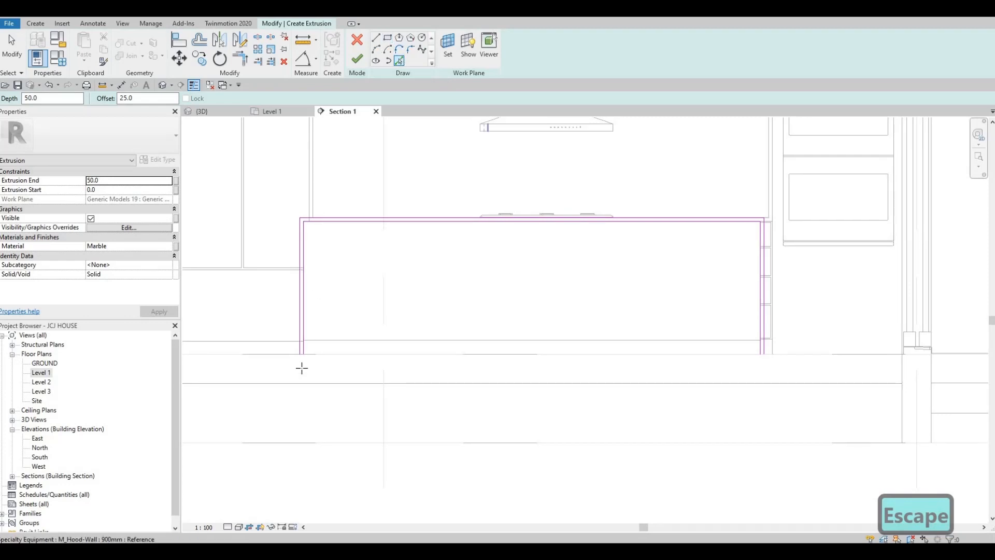
scroll(290, 376, up, 5)
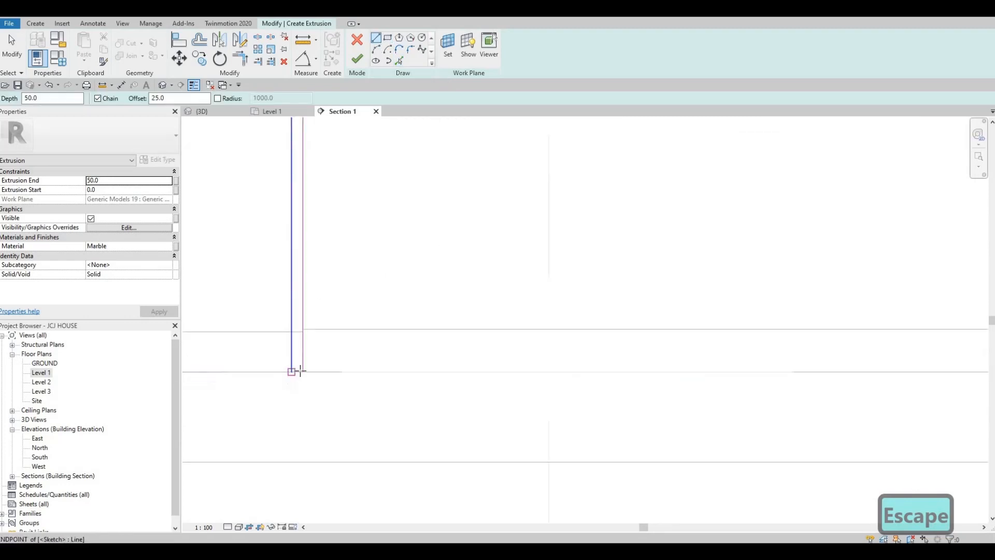
click(292, 372)
click(303, 372)
key(Escape)
key(Escape)
scroll(299, 365, up, 1)
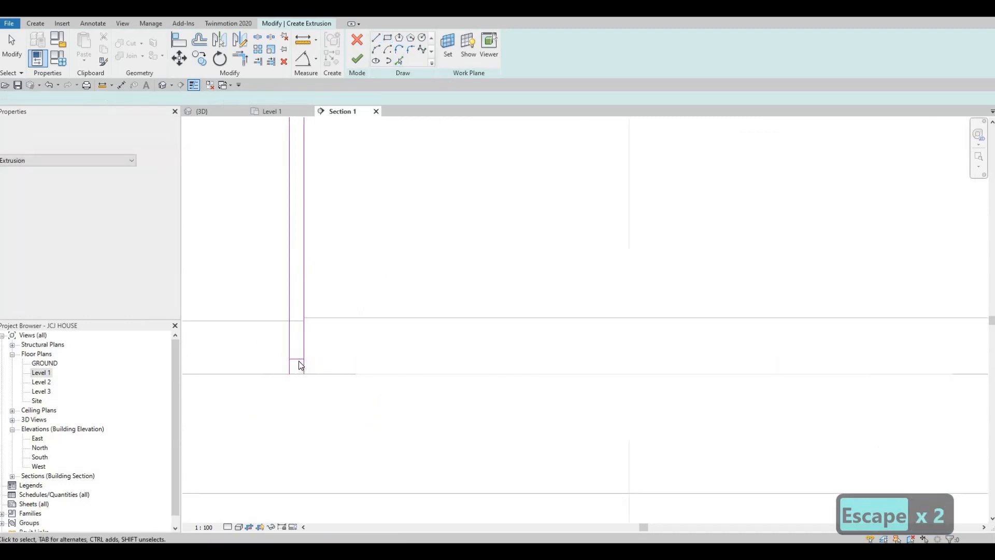
key(Escape)
click(299, 360)
key(Delete)
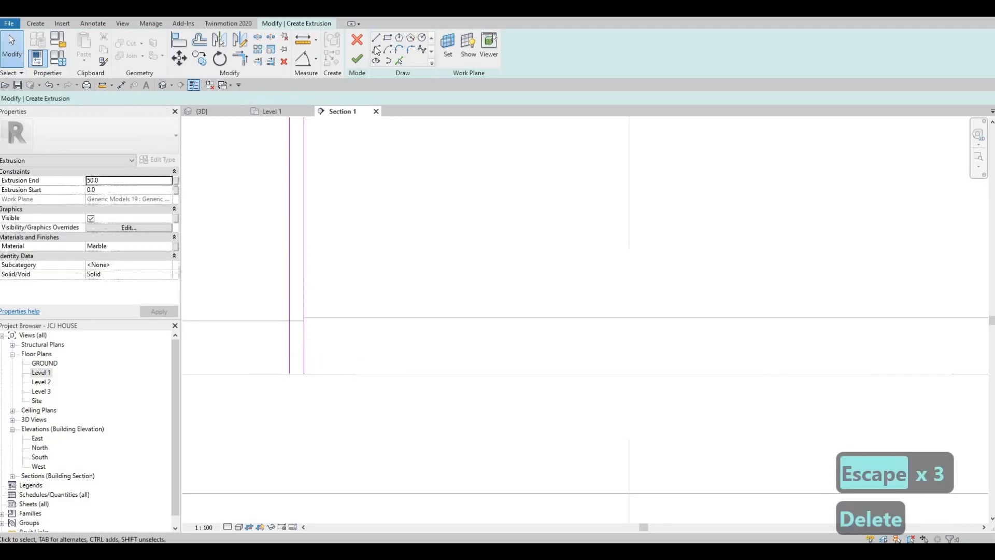
key(Escape)
- Close the bottom of the sketch's left leg with a line joining both verticals
click(376, 38)
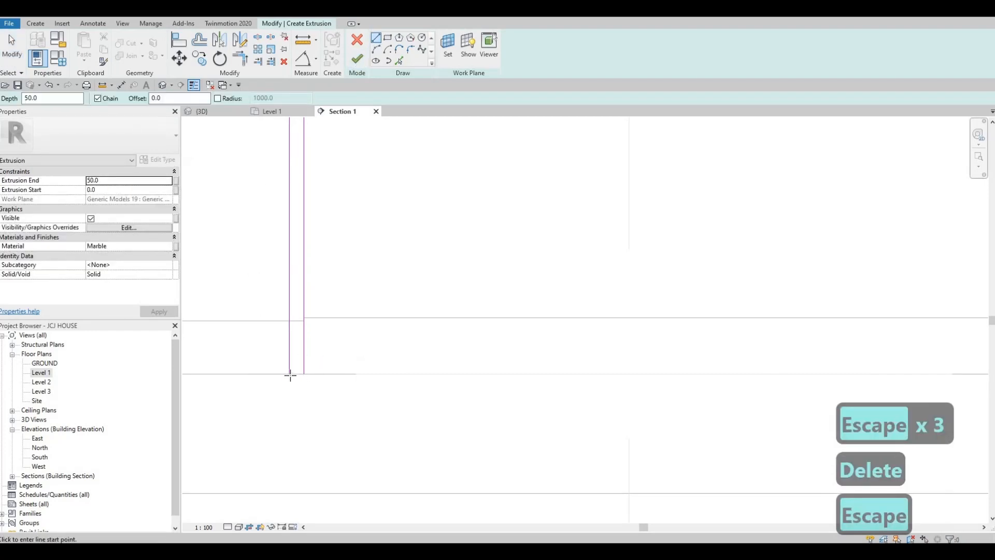
scroll(302, 378, up, 2)
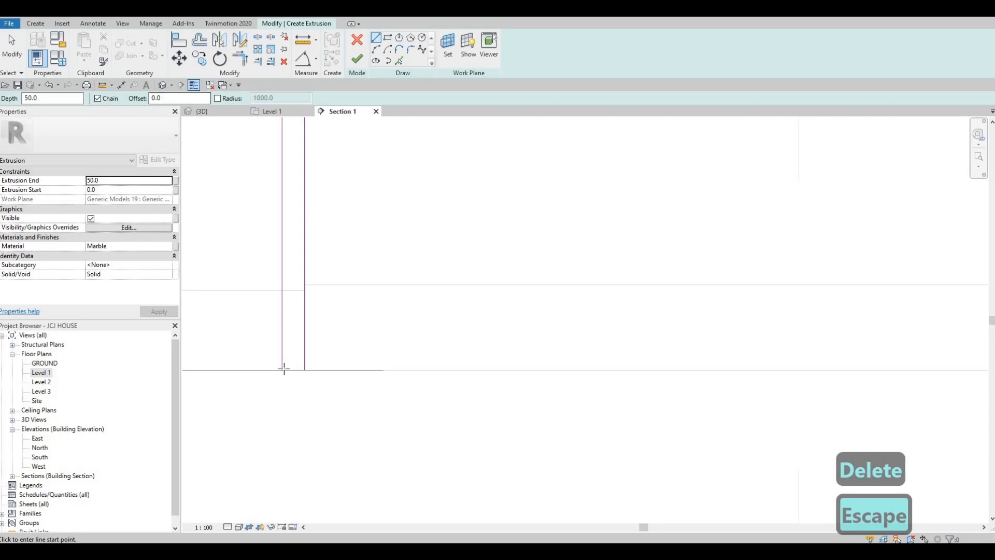
click(282, 370)
click(304, 370)
key(Escape)
- Close the bottom of the sketch's right leg with a short line
scroll(266, 304, down, 1)
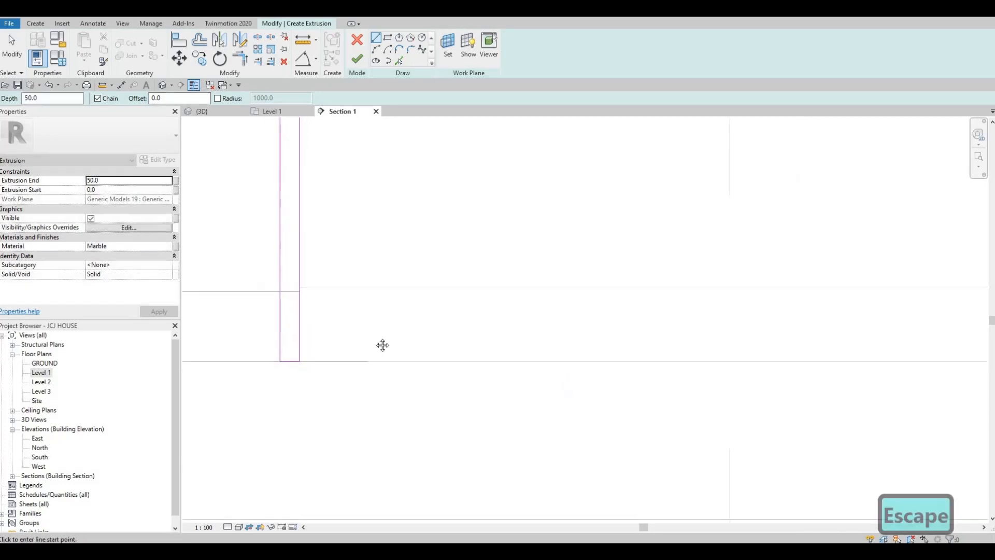
scroll(383, 345, down, 3)
mouse_move(617, 370)
middle_down()
mouse_move(546, 349)
mouse_move(332, 358)
middle_up()
scroll(332, 358, down, 1)
scroll(587, 359, up, 4)
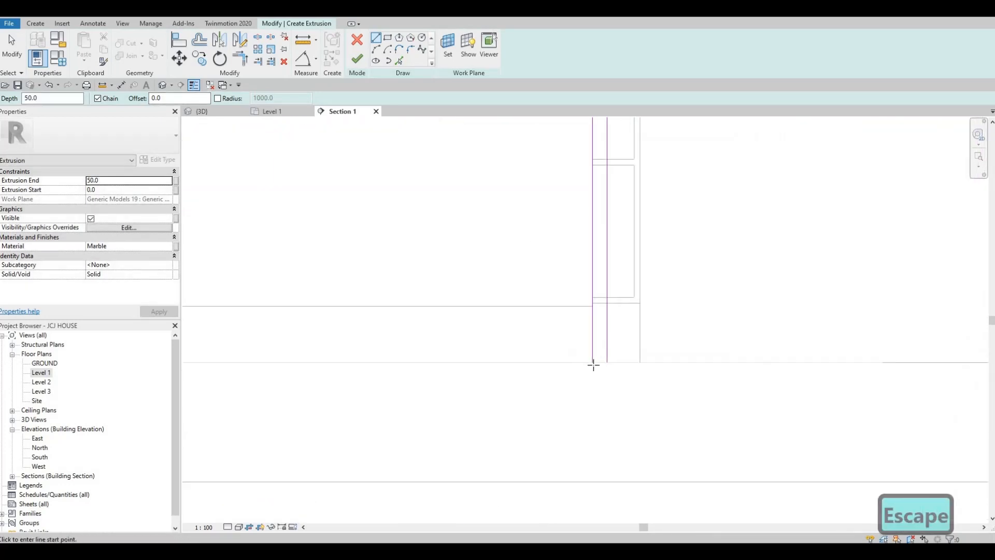
click(593, 363)
click(607, 362)
key(Escape)
scroll(554, 314, down, 2)
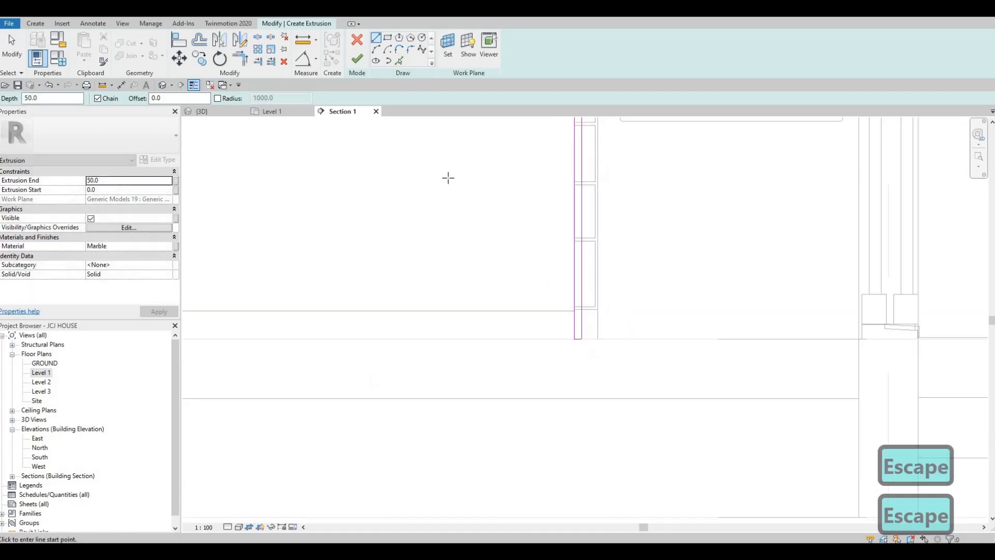
scroll(448, 178, down, 2)
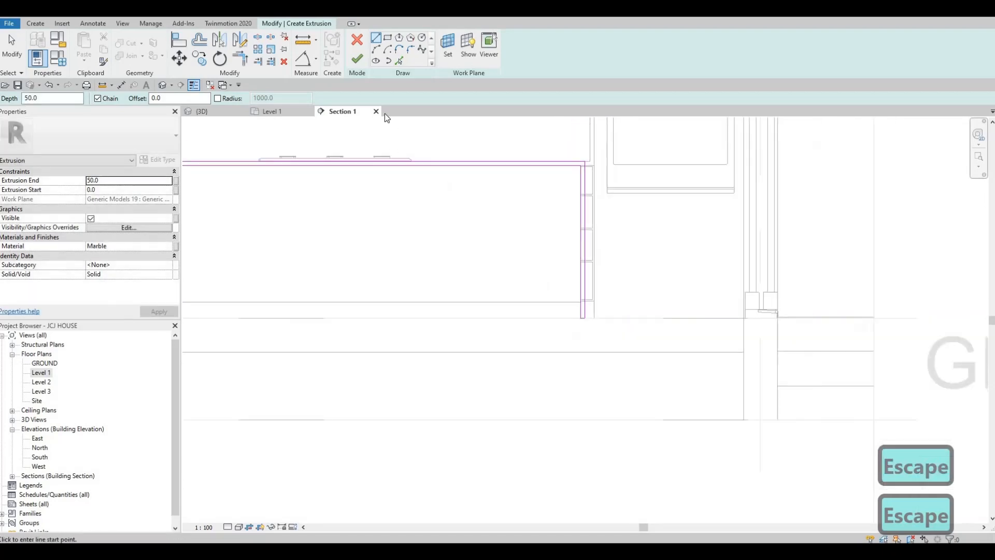
- Finish the sketch into an extrusion and stretch it across the island's length in 3D
click(217, 112)
scroll(474, 273, down, 1)
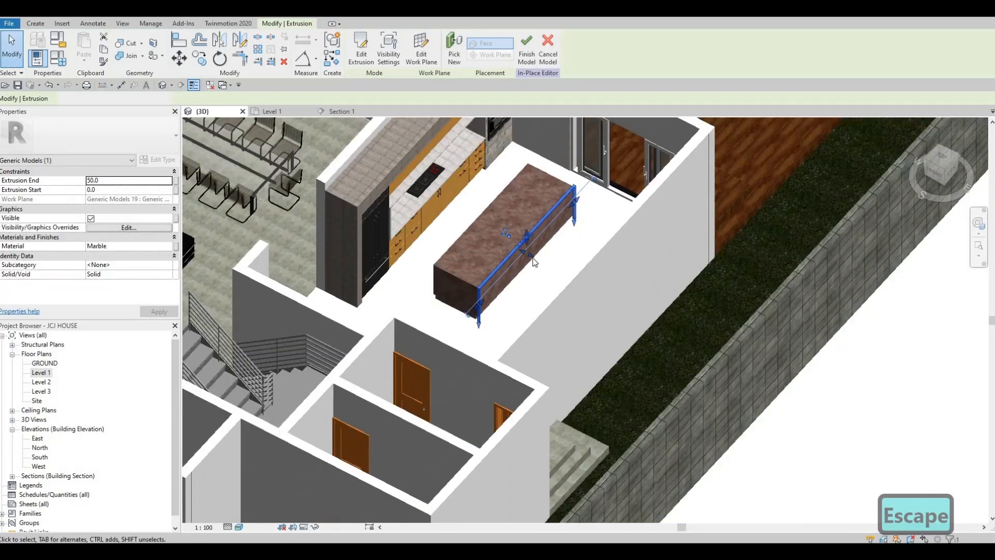
shift+middle_drag(470, 262, 512, 247)
scroll(522, 256, up, 3)
drag(431, 238, 381, 225)
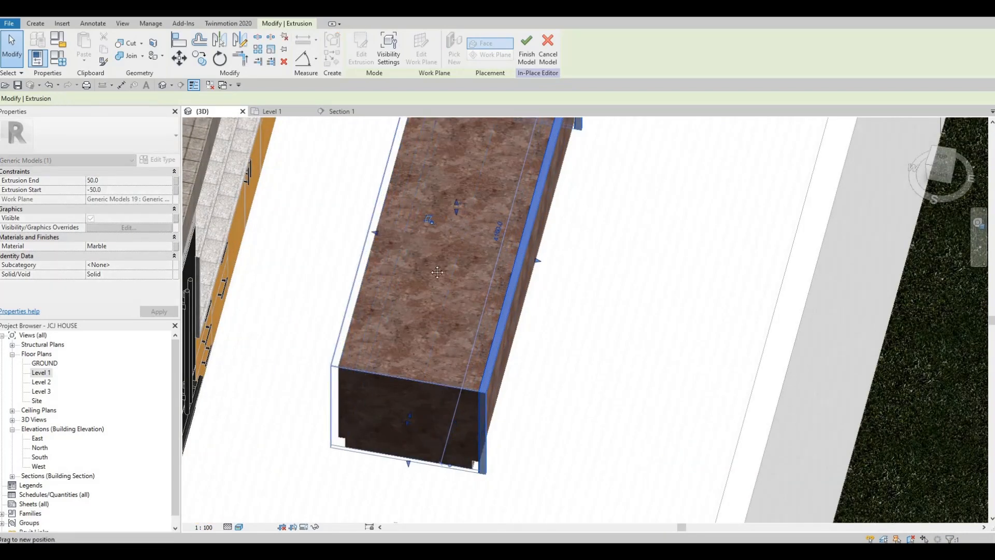
middle_drag(533, 258, 531, 284)
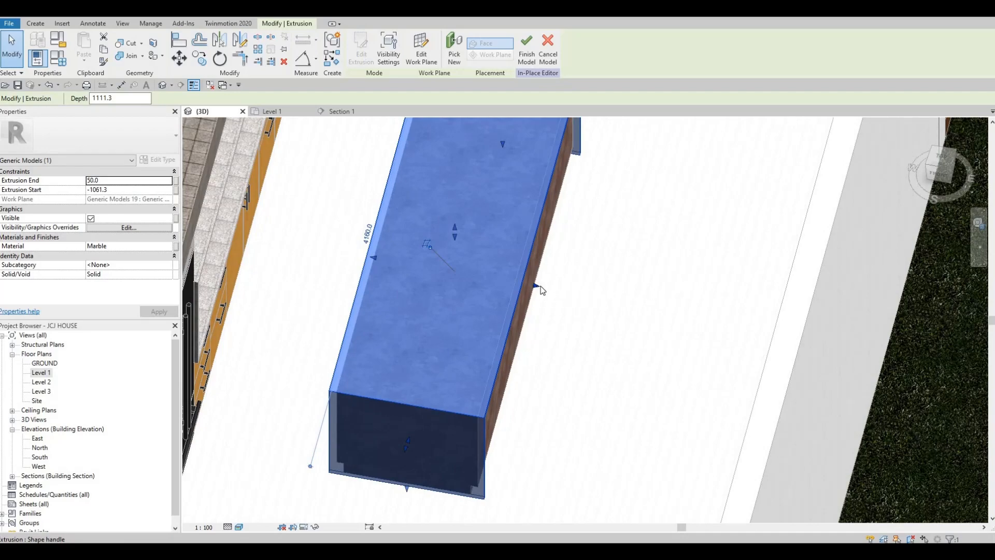
key(Escape)
- Lengthen the marble extrusion at its end face and inspect it from above and at an angle
mouse_move(511, 296)
shift+middle_down()
mouse_move(589, 239)
mouse_move(475, 262)
mouse_move(524, 282)
shift+middle_up()
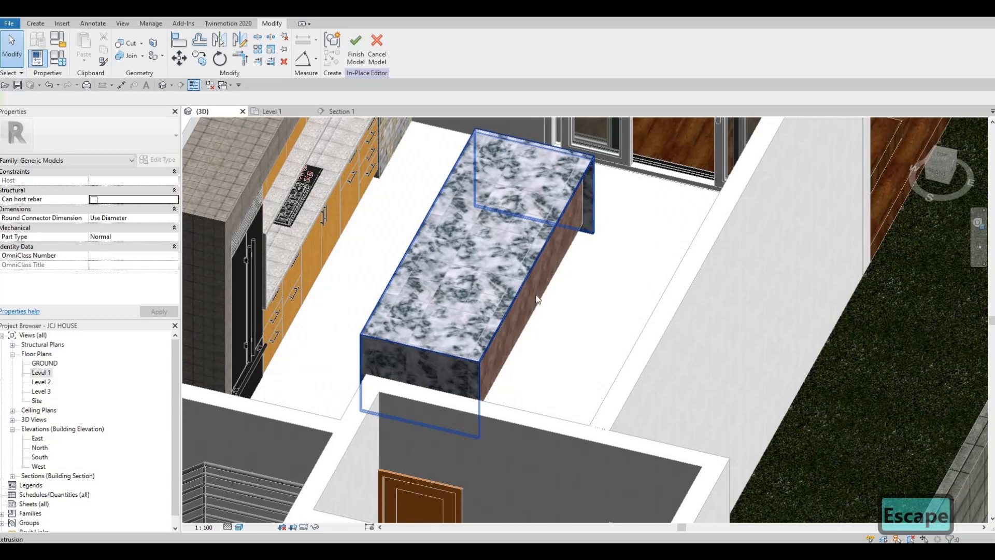
click(542, 298)
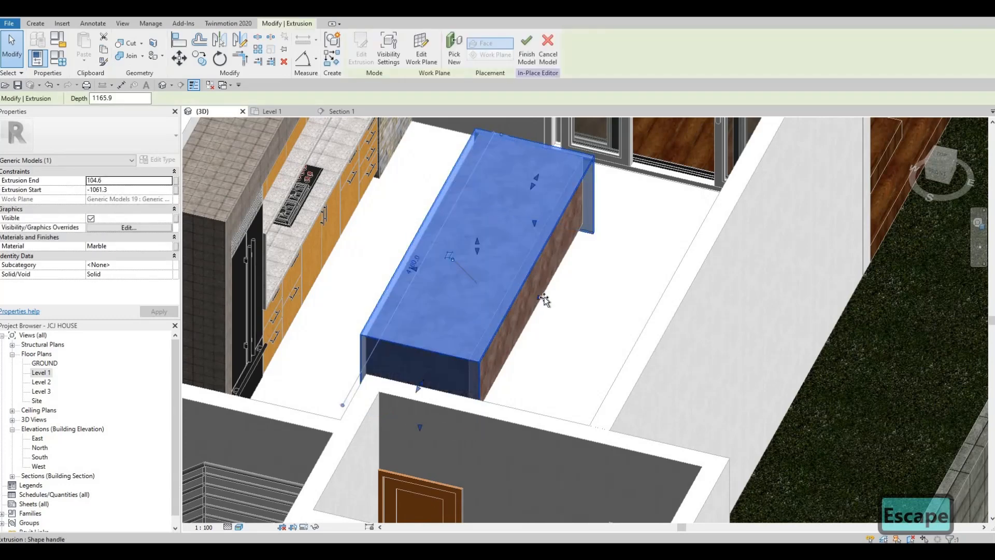
drag(543, 300, 545, 307)
key(Escape)
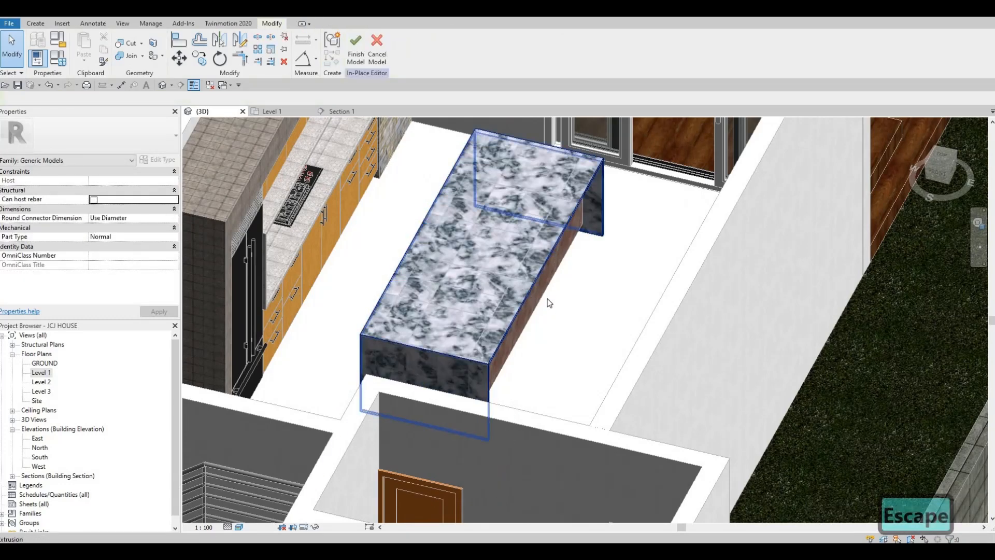
click(548, 298)
key(Escape)
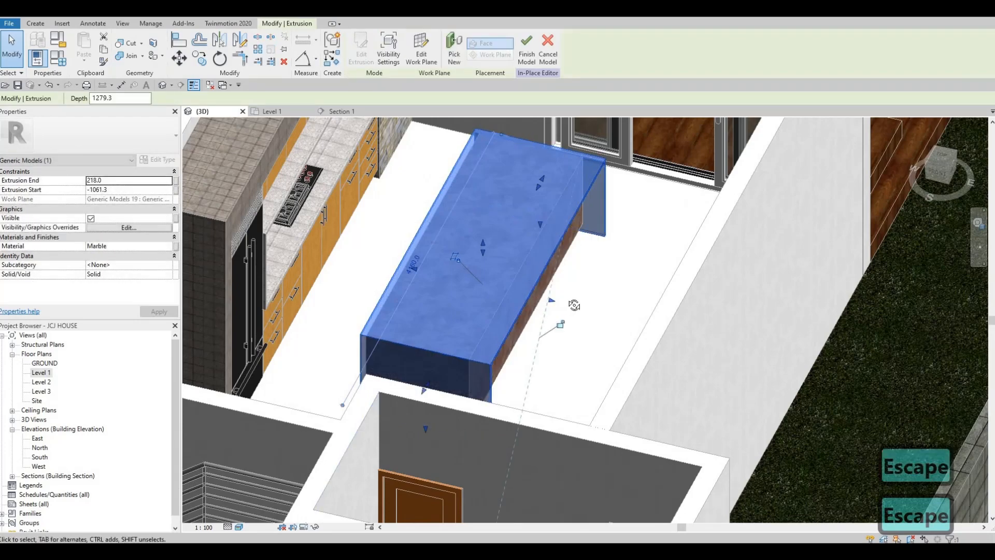
shift+middle_drag(573, 305, 506, 303)
scroll(403, 209, up, 2)
shift+middle_drag(427, 259, 427, 142)
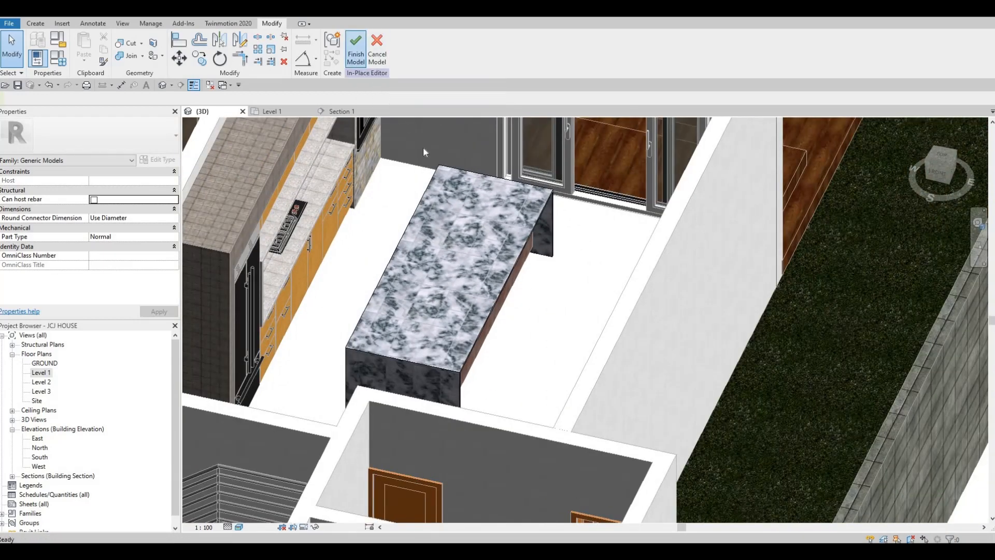
- Finish the in-place countertop model and return to the Level 1 floor plan
click(356, 50)
key(Escape)
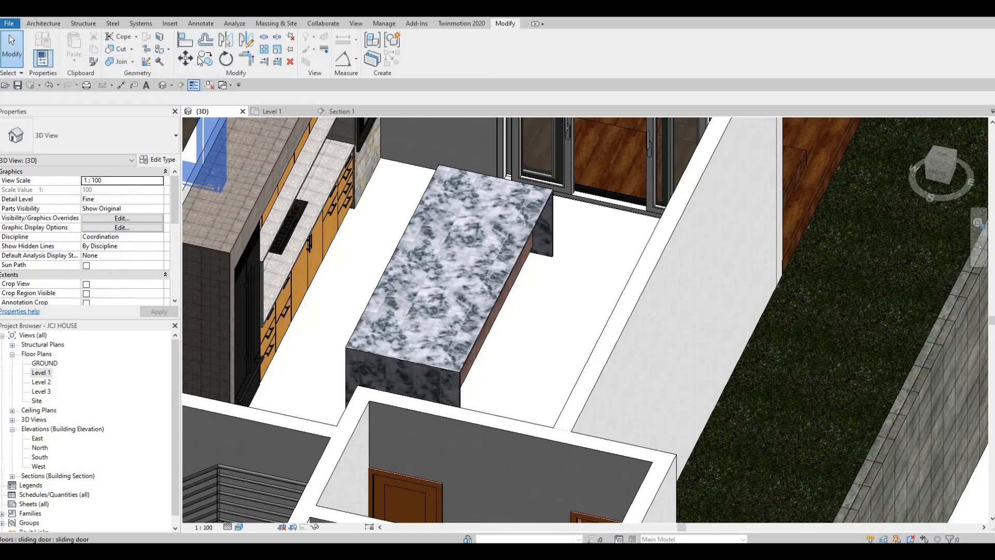
click(270, 112)
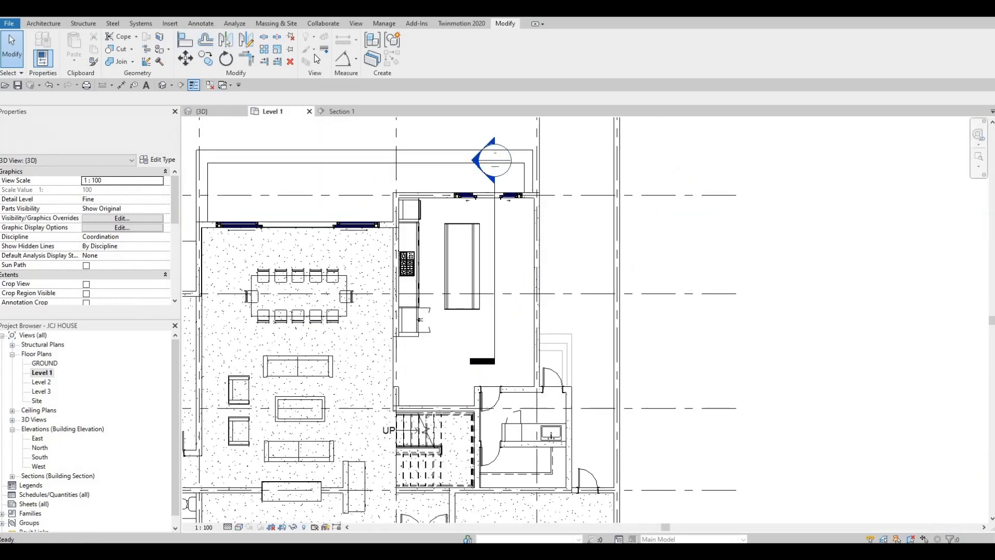
click(356, 23)
- Open Load Family and go up to the Canada library folder
click(170, 23)
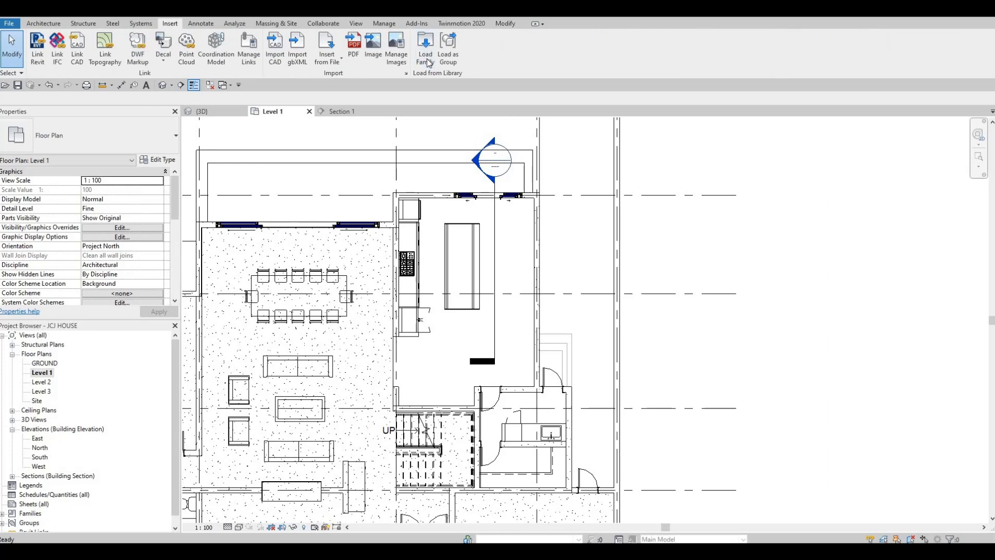
click(432, 67)
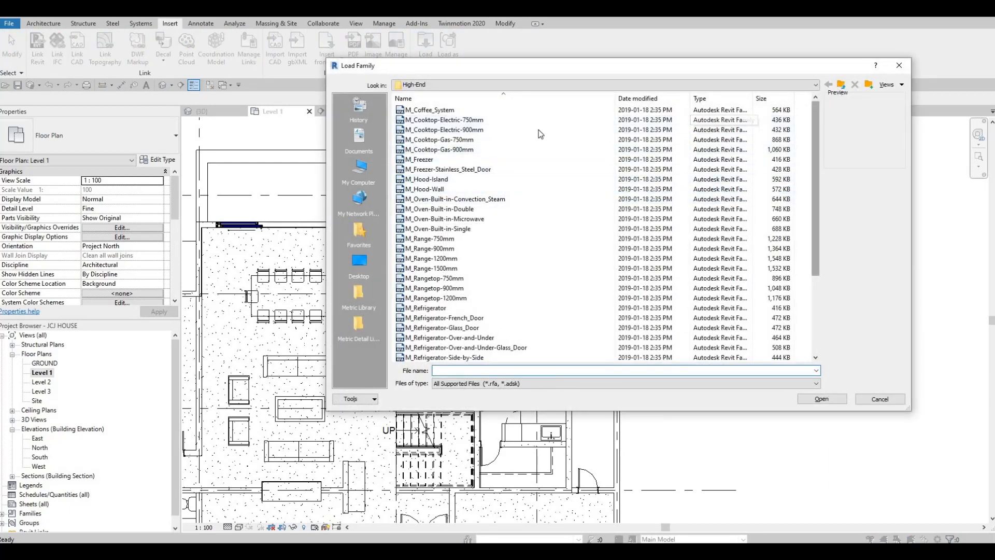
click(839, 85)
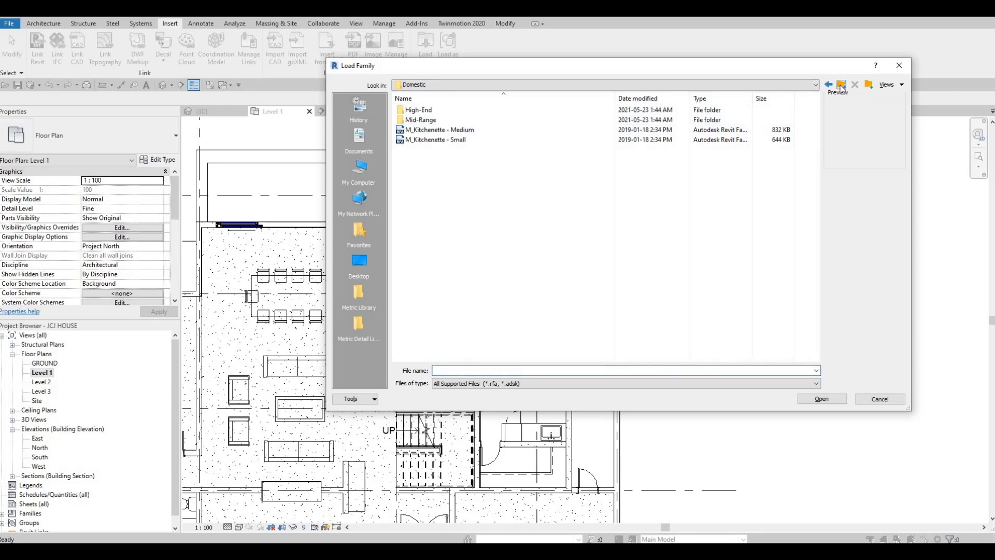
click(841, 85)
click(841, 85)
scroll(444, 232, down, 1)
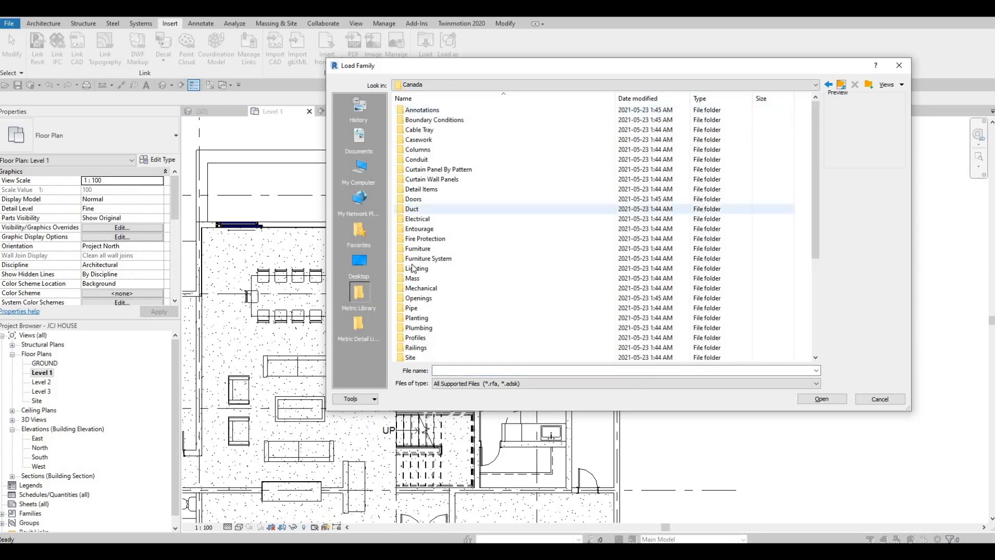
scroll(429, 275, down, 1)
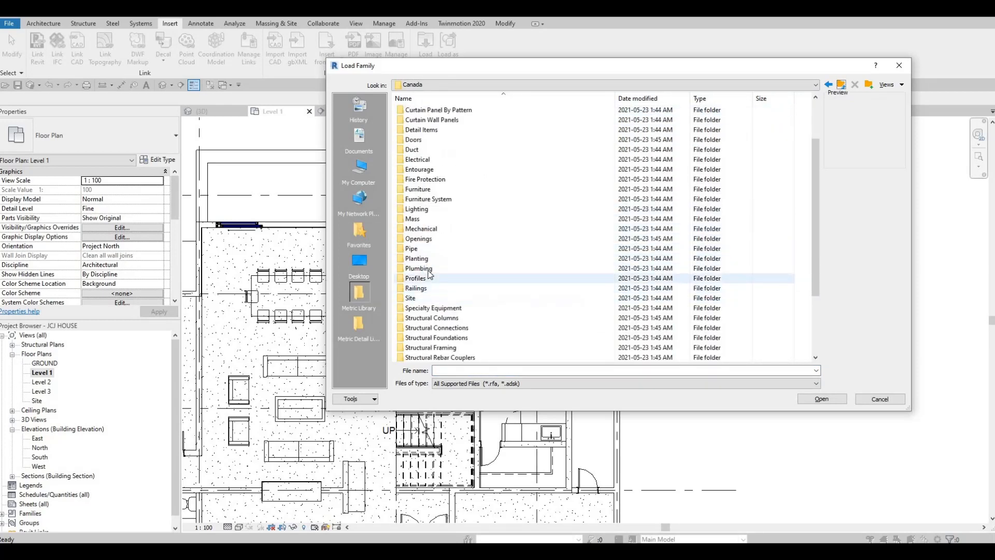
- Load M_Sink Kitchen-Triple from Plumbing > Architectural > Fixtures > Sinks
double_click(425, 269)
double_click(422, 110)
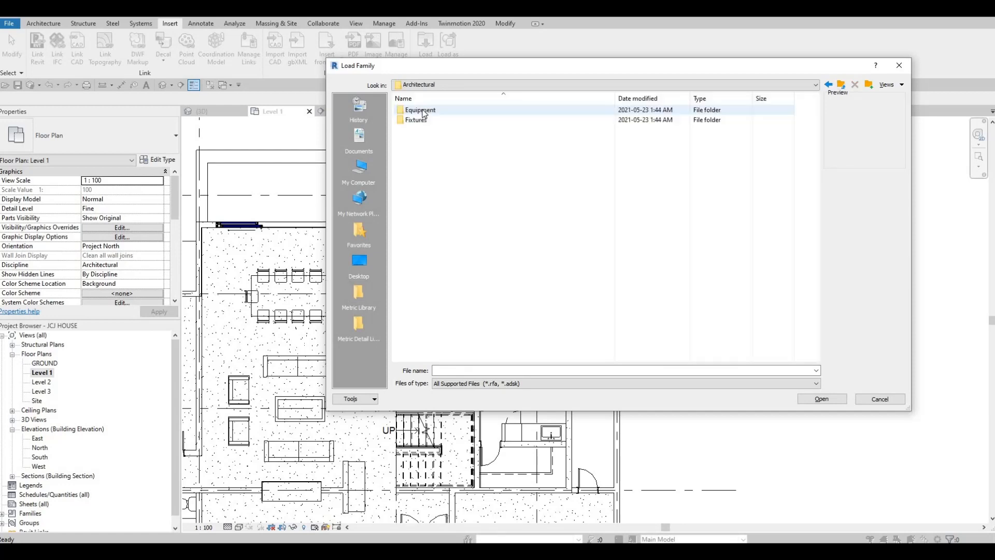
click(417, 120)
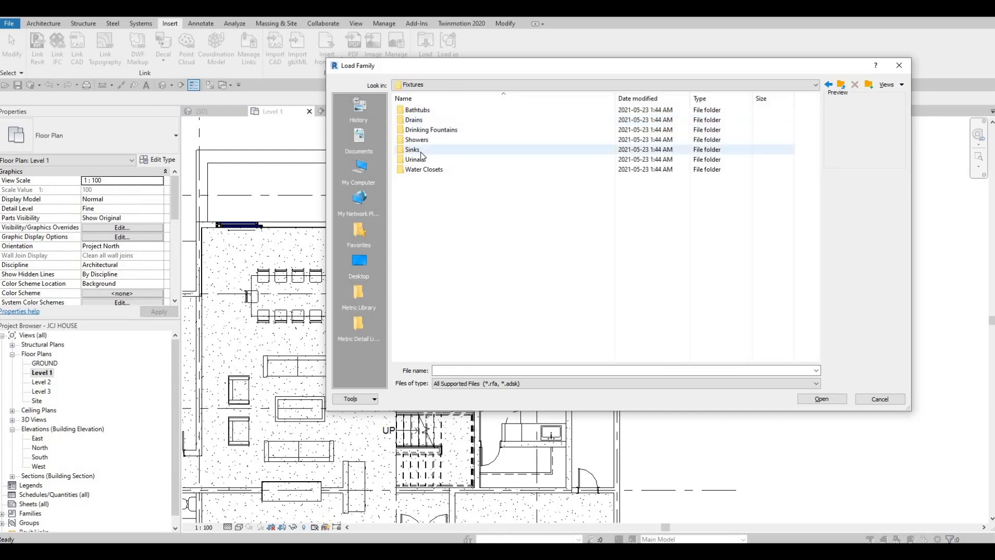
double_click(420, 149)
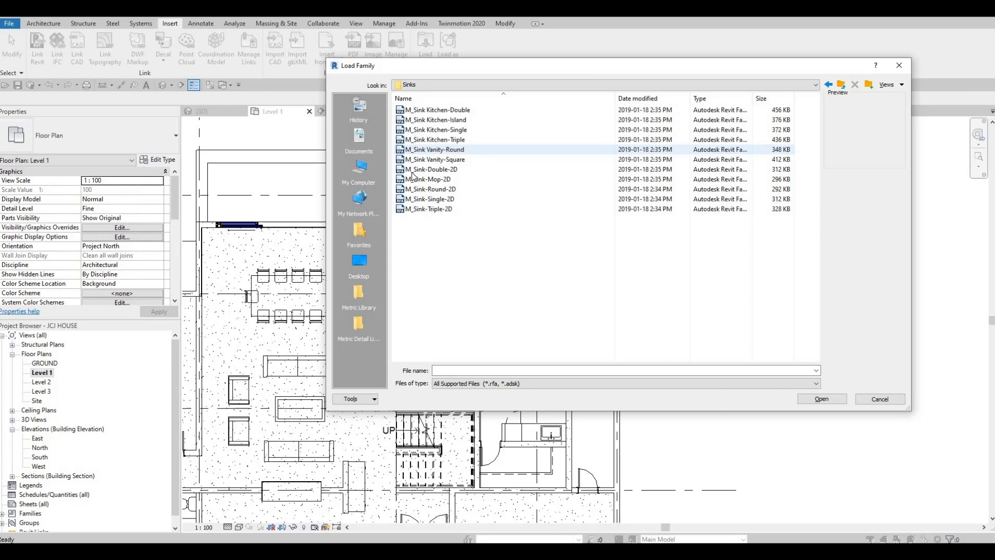
click(426, 111)
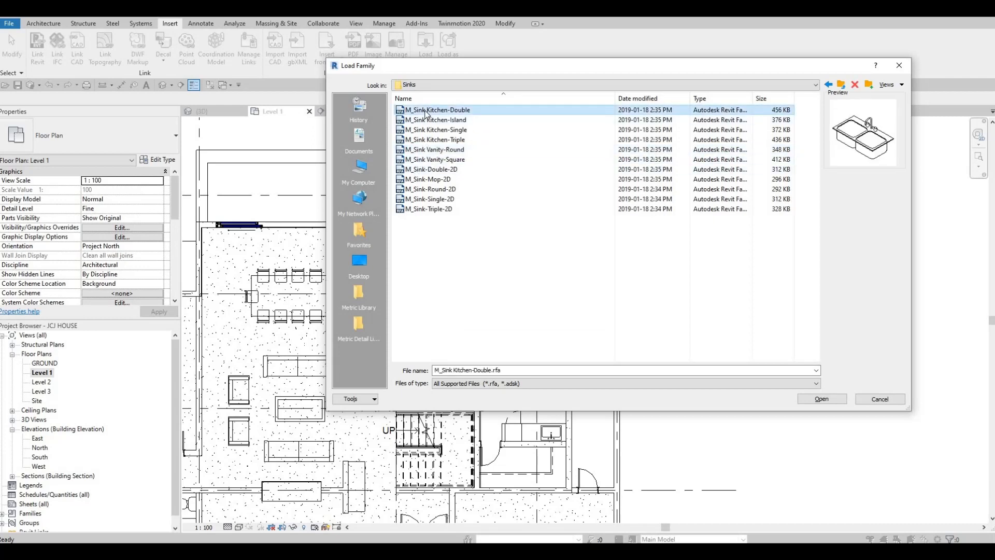
key(Down)
key(Down)
key(Down)
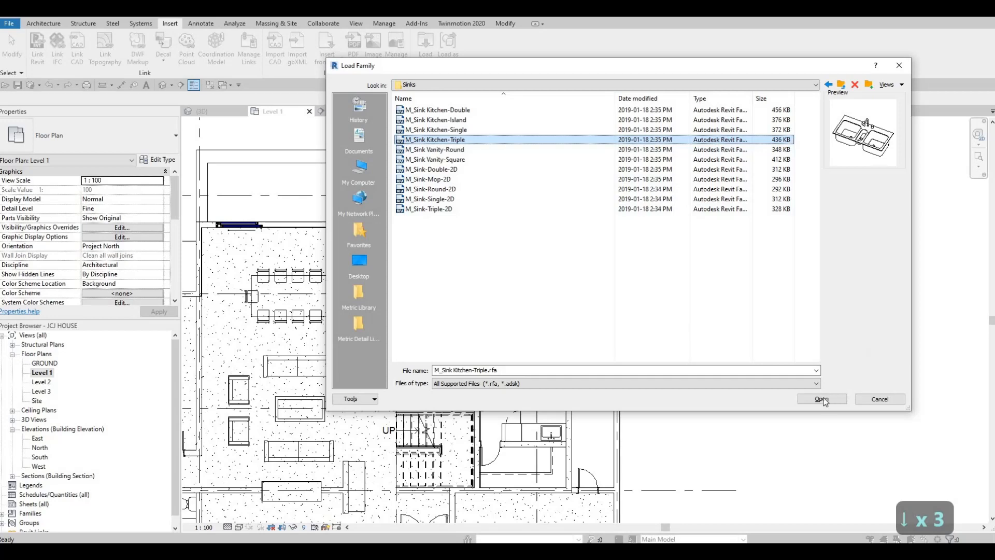
key(Return)
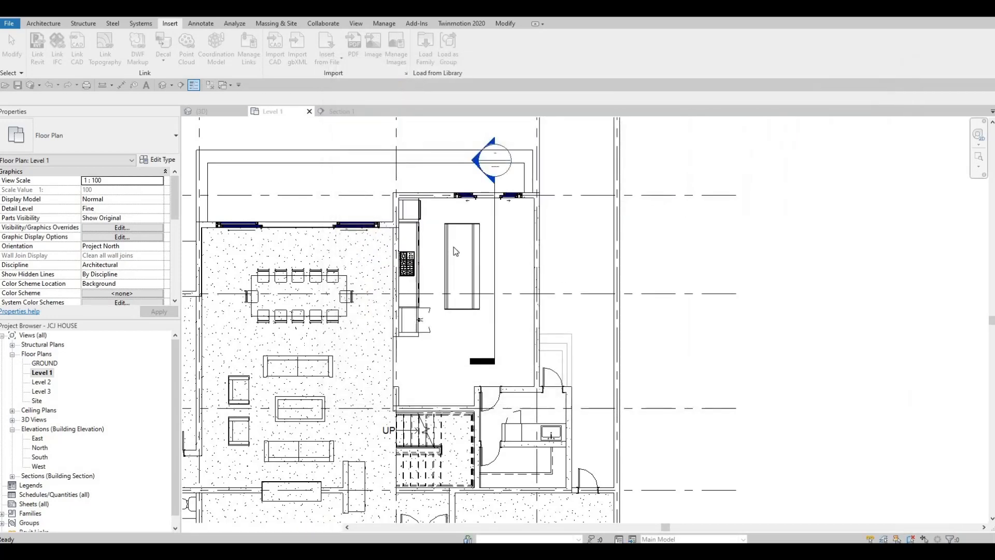
- Place the triple sink on the island with CM, rotated to run along it
key(c)
key(m)
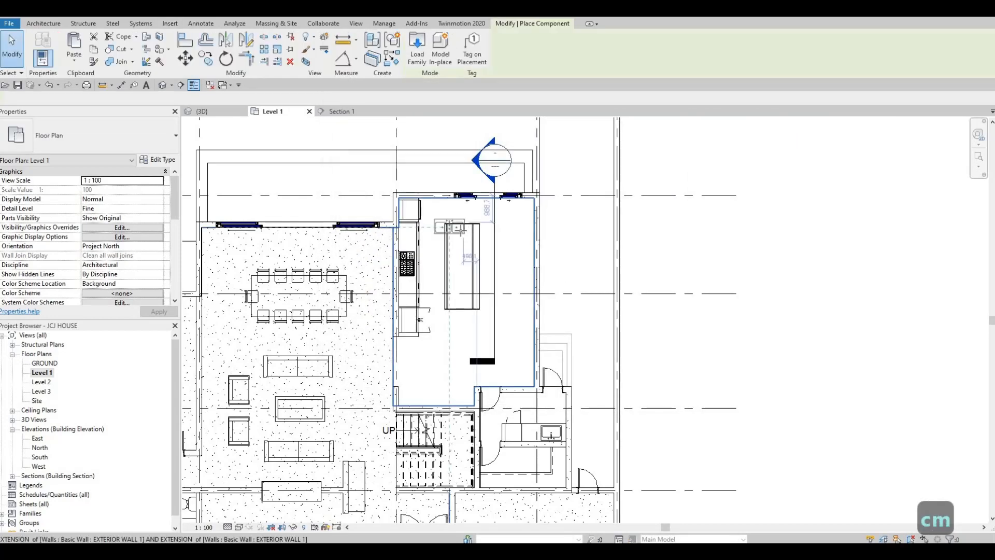
scroll(459, 236, up, 4)
key(space)
key(space)
key(space)
key(space)
key(space)
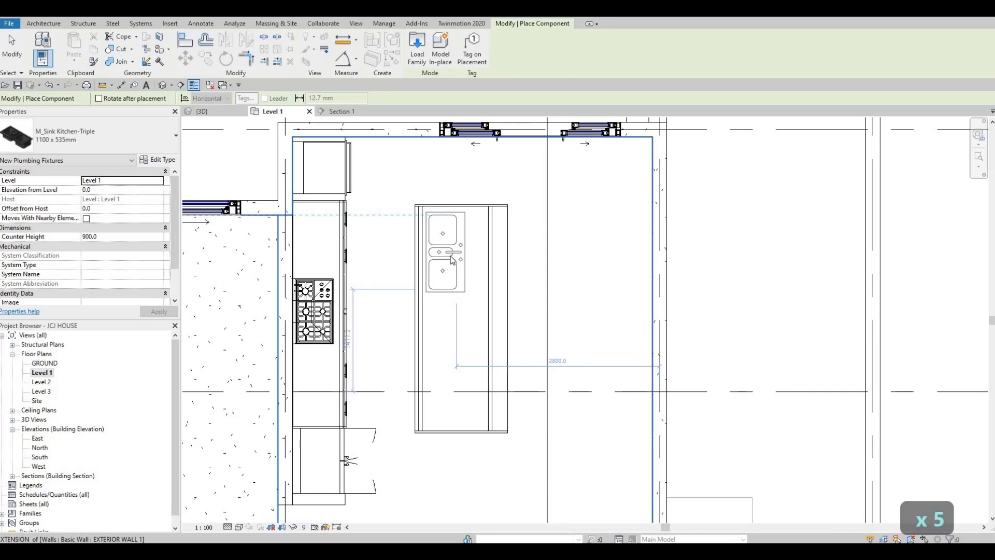
click(452, 259)
key(Escape)
key(Escape)
key(Escape)
scroll(513, 233, down, 2)
key(Escape)
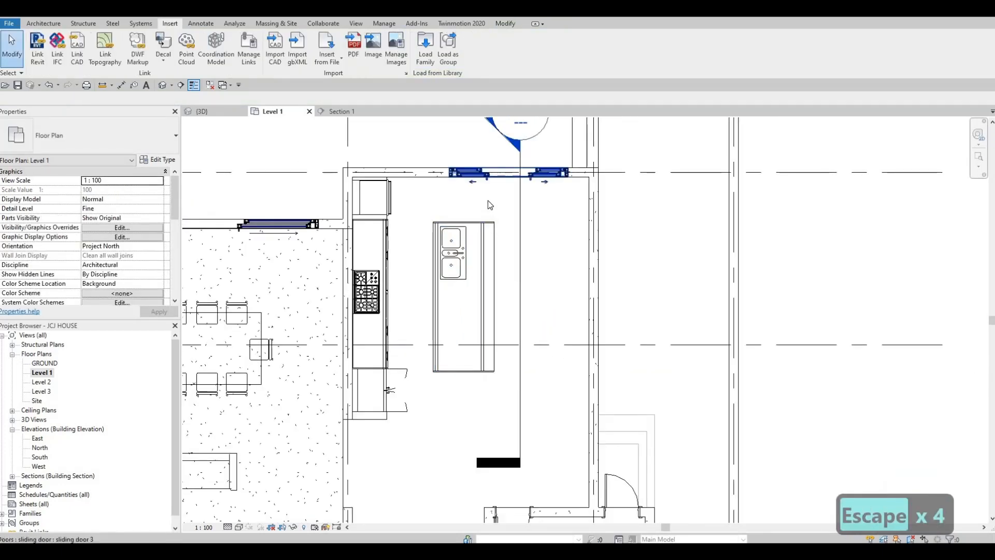
scroll(488, 200, down, 2)
- In Section 1, select the triple sink and nudge it upward
double_click(492, 191)
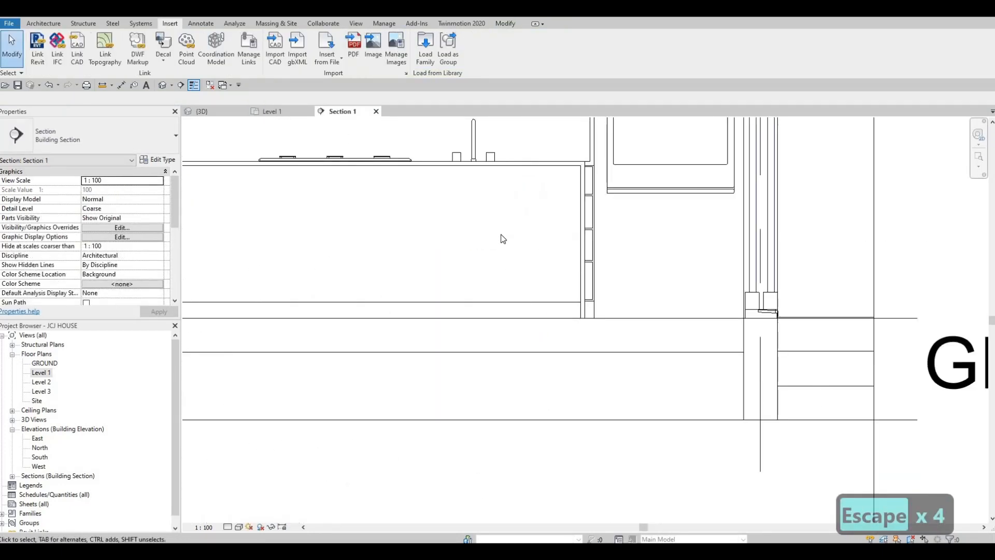
scroll(503, 239, up, 2)
key(Escape)
click(506, 233)
scroll(513, 236, up, 2)
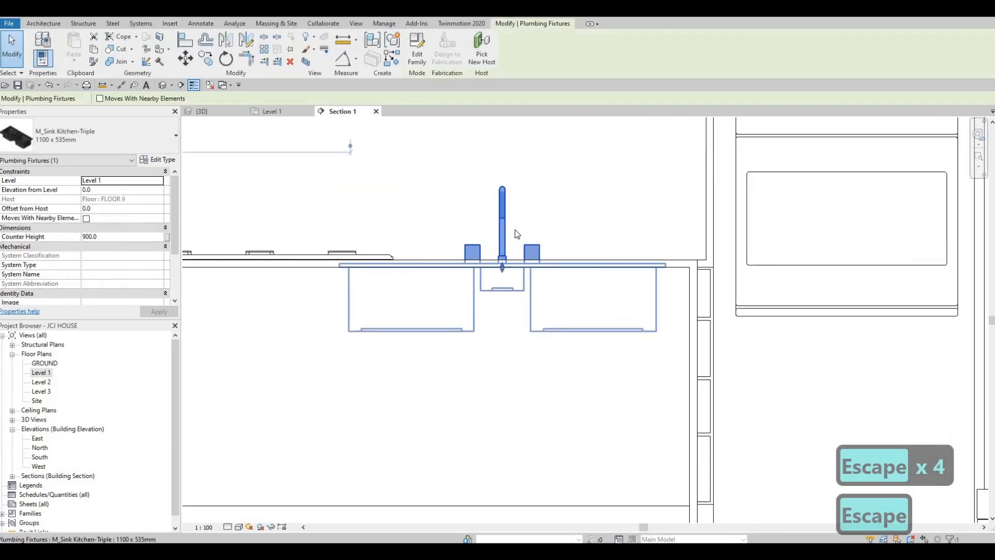
scroll(513, 235, up, 2)
key(Escape)
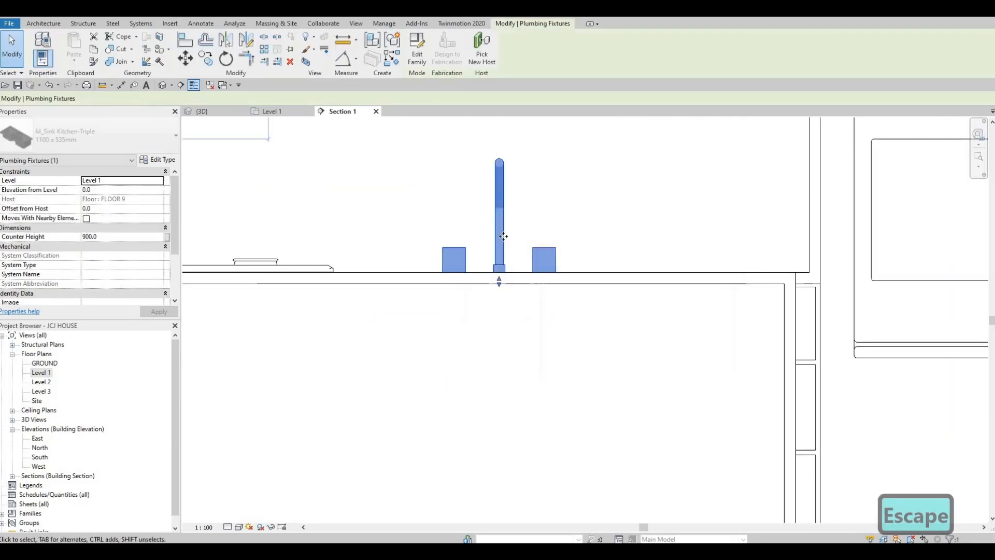
key(Up)
key(Up)
key(Up)
key(Up)
key(Up)
key(Up)
key(Up)
key(Up)
key(Escape)
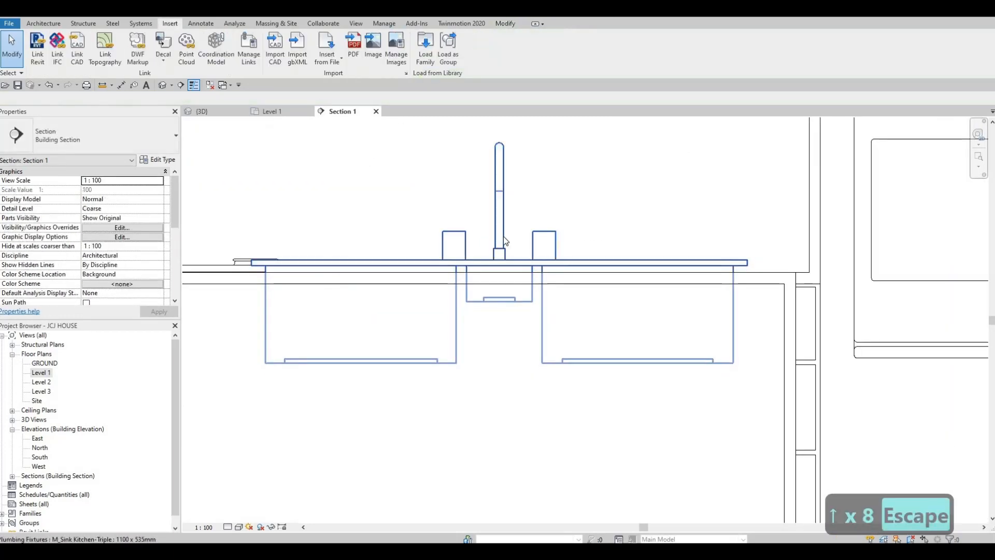
key(Escape)
key(Escape)
- Try Align (AL), cancel it, and orbit the 3D view toward the island sink
key(a)
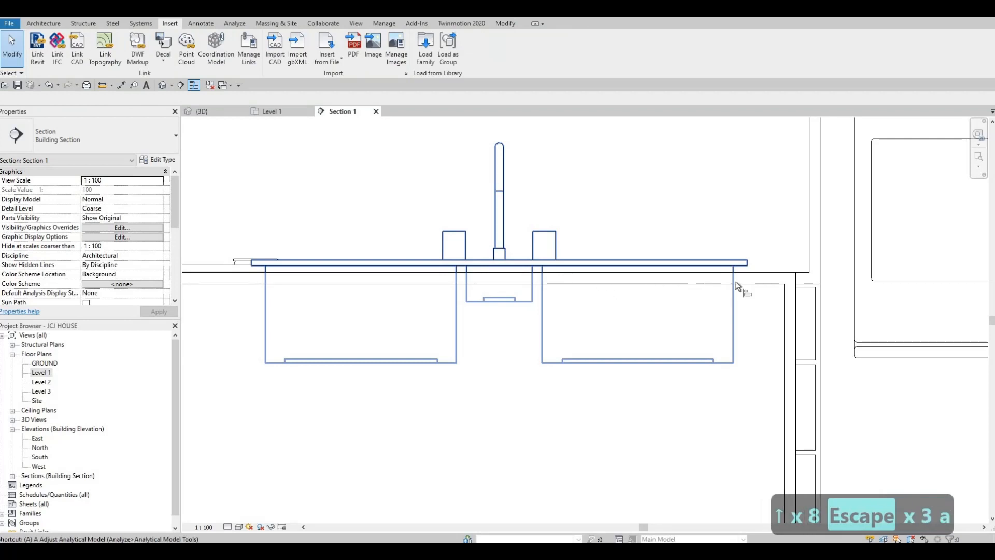
key(l)
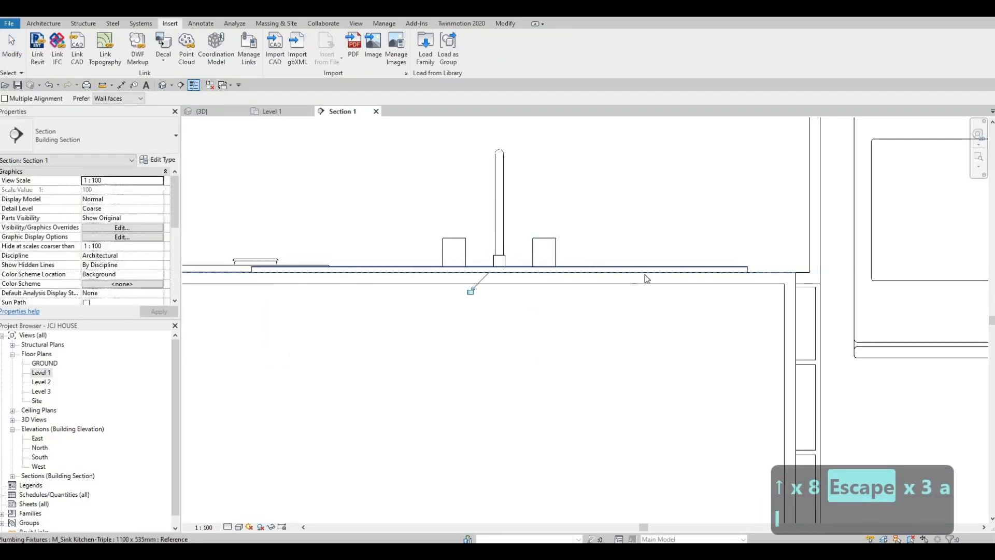
key(Escape)
key(Escape)
scroll(570, 273, down, 2)
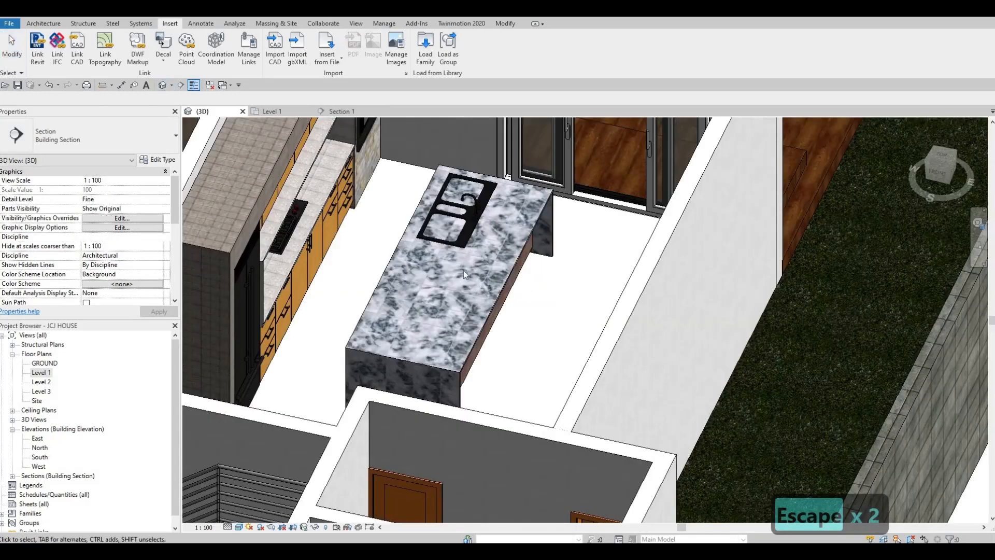
shift+middle_drag(463, 270, 503, 194)
scroll(503, 194, up, 2)
key(Escape)
scroll(558, 258, up, 4)
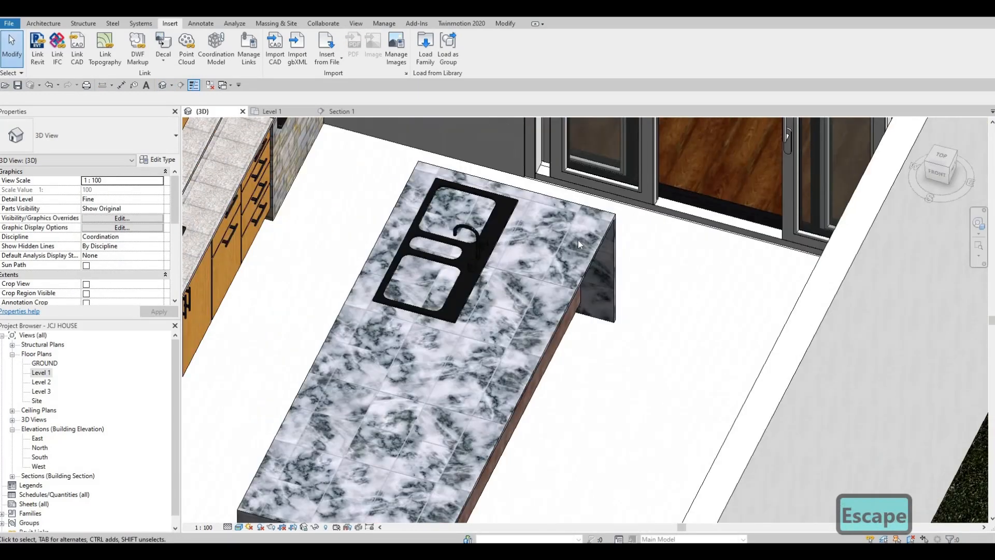
- Open the marble countertop for in-place editing in the Level 1 plan
click(605, 234)
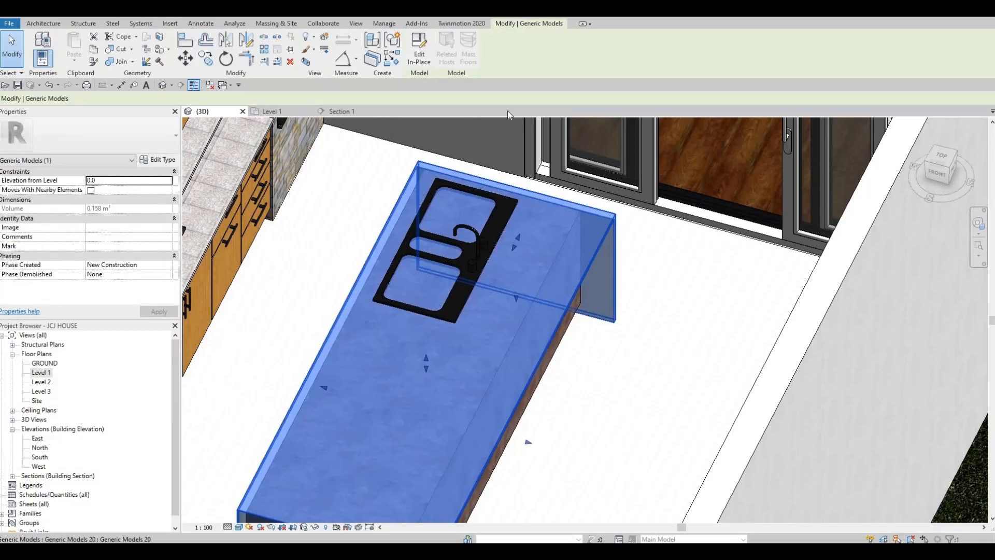
click(428, 62)
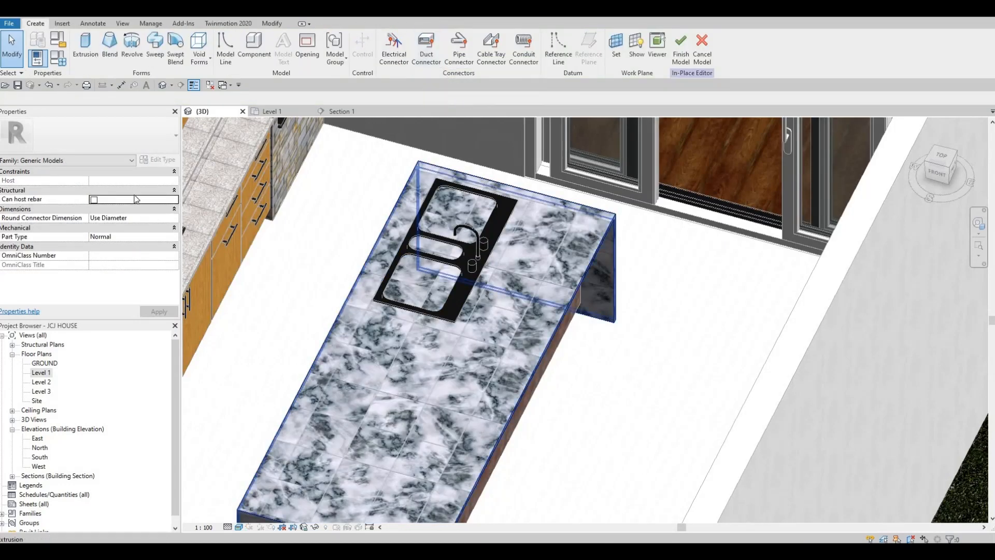
click(41, 373)
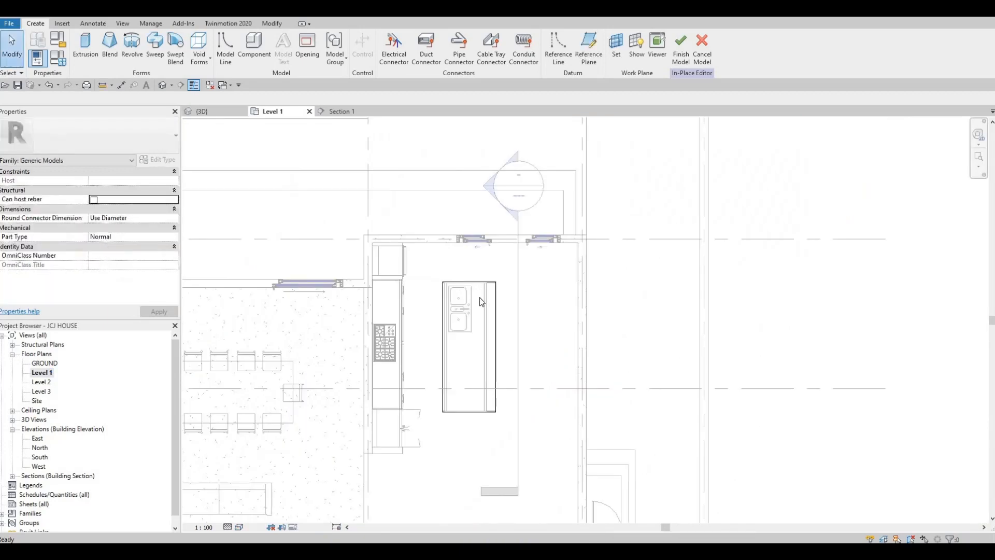
scroll(477, 294, up, 5)
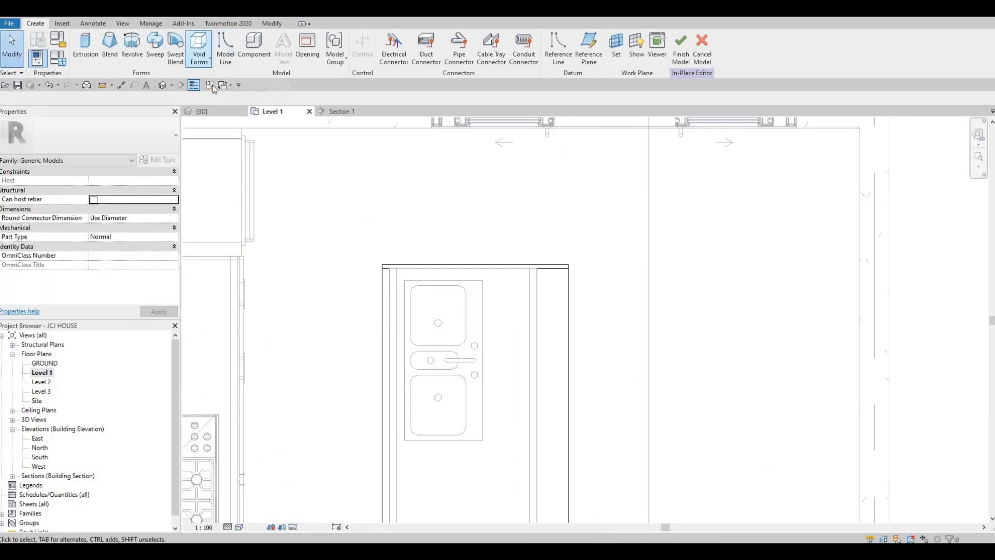
- Draw a 420 × 1060 rectangular void extrusion around the triple sink and finish the sketch
click(199, 54)
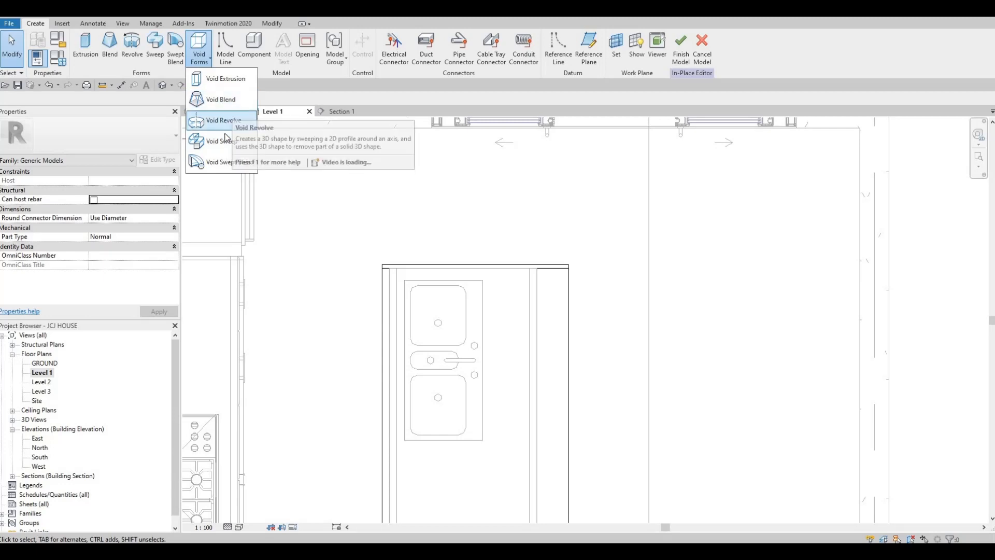
click(224, 79)
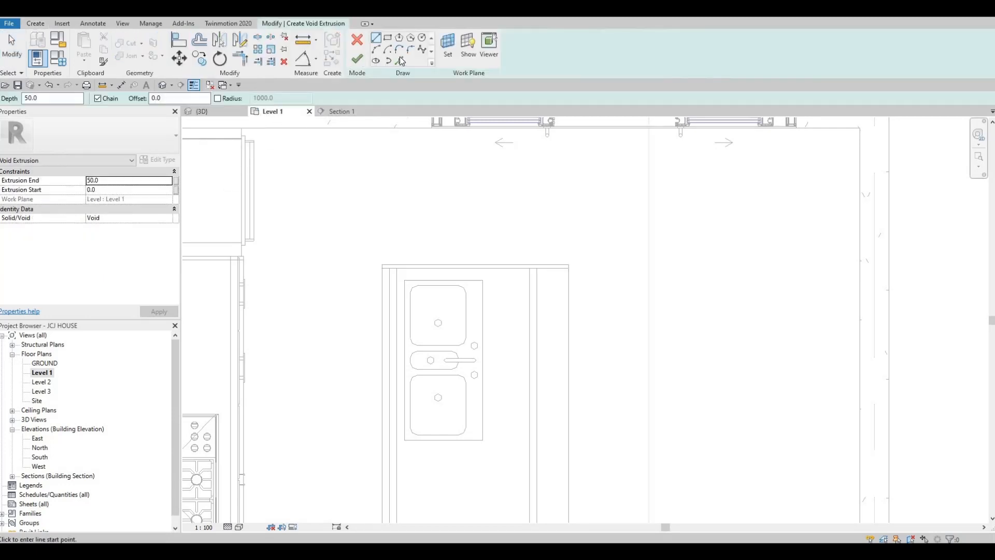
click(389, 39)
scroll(455, 335, up, 2)
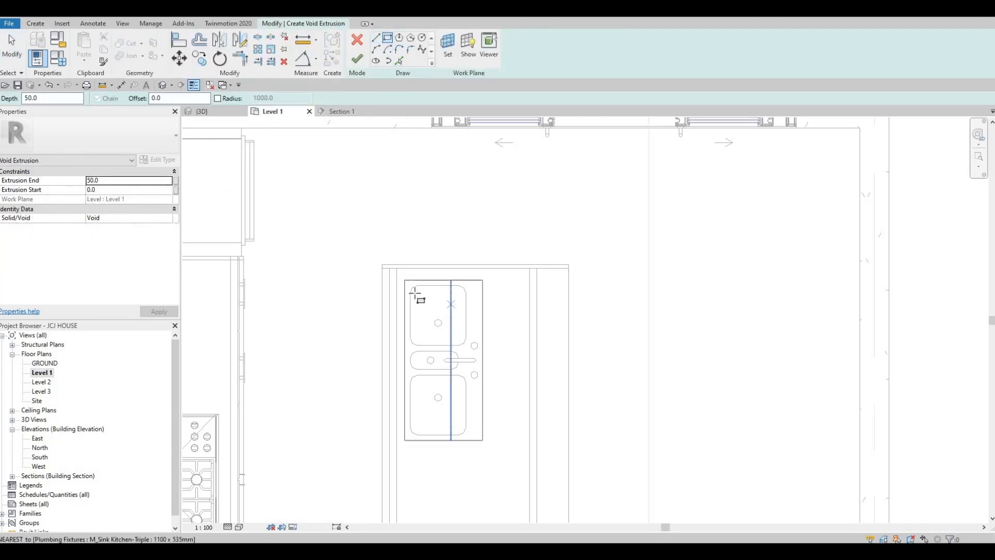
scroll(382, 258, up, 2)
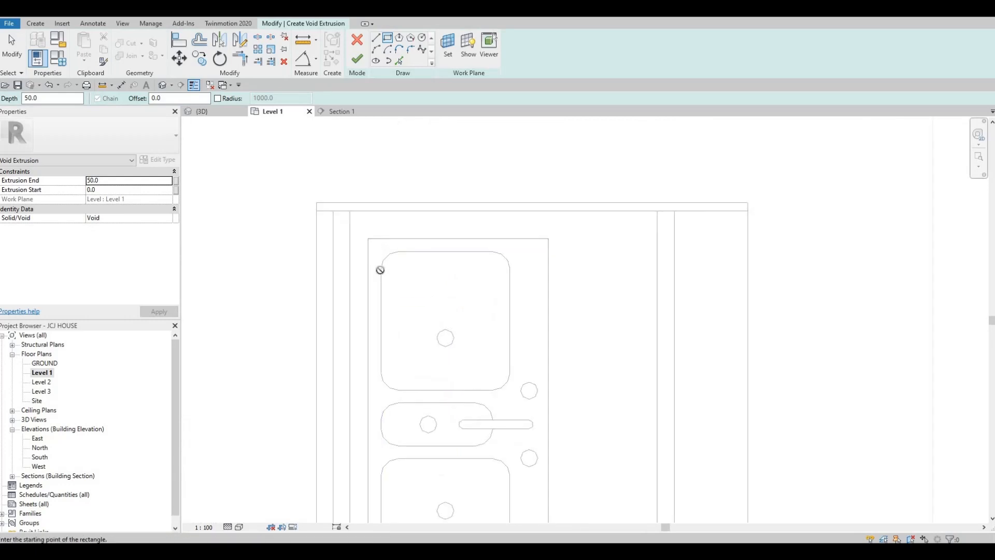
scroll(505, 430, down, 2)
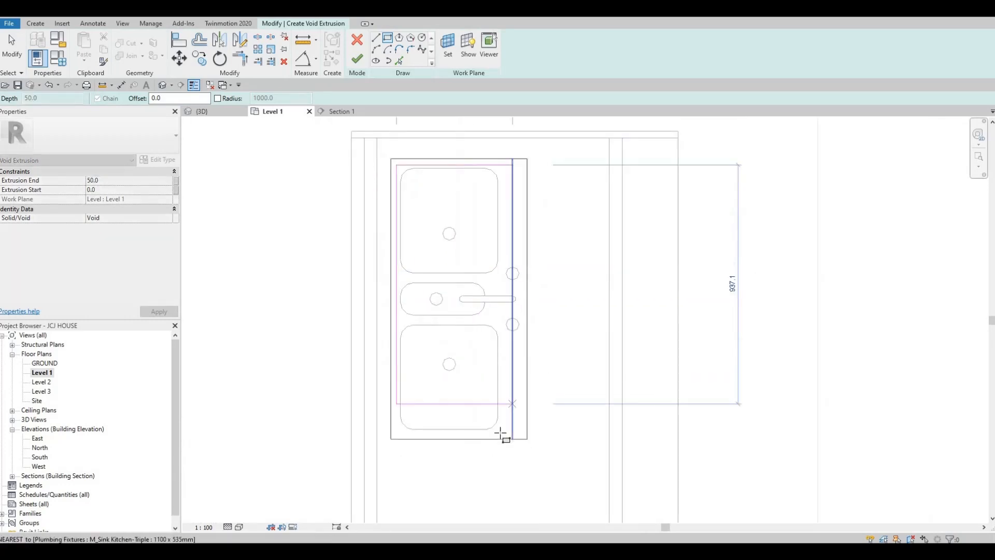
scroll(501, 442, up, 2)
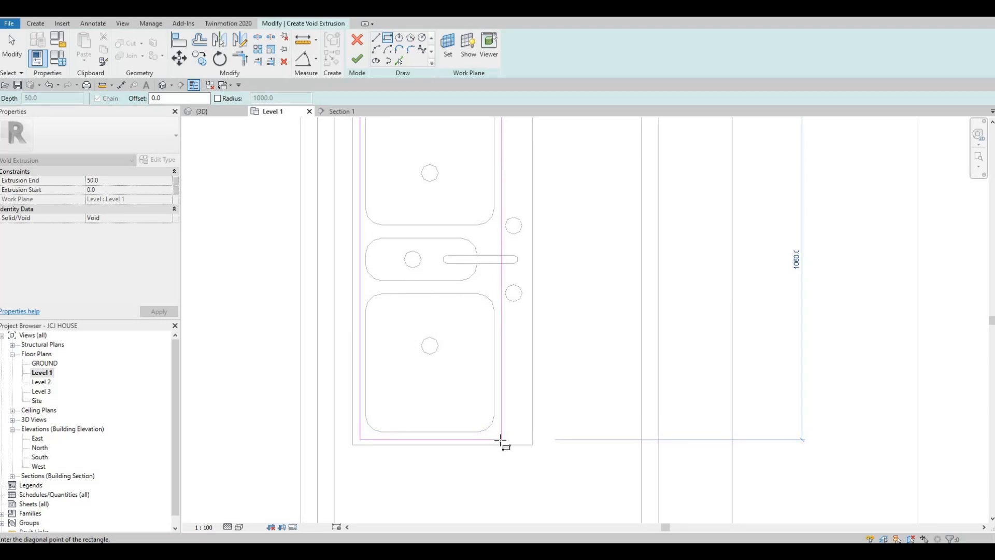
click(502, 440)
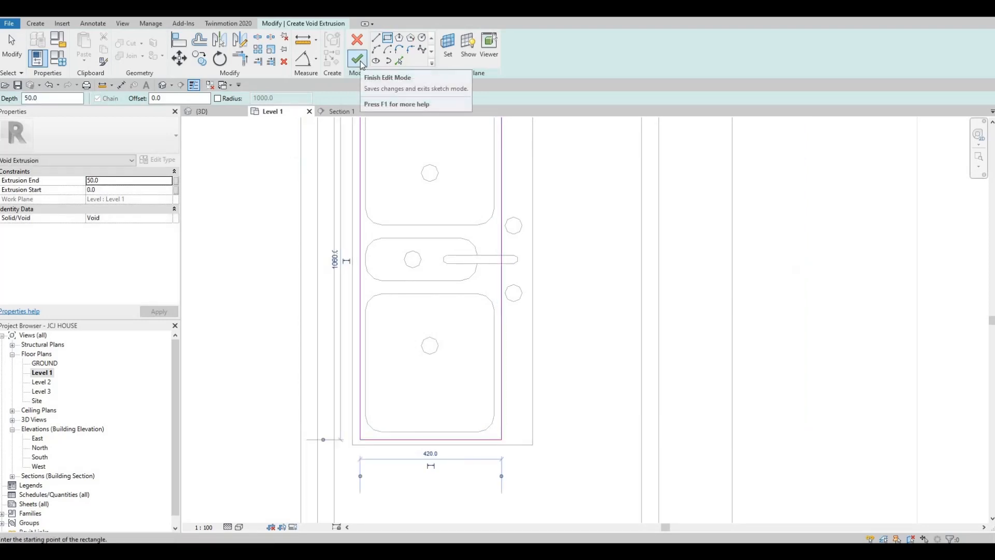
click(360, 62)
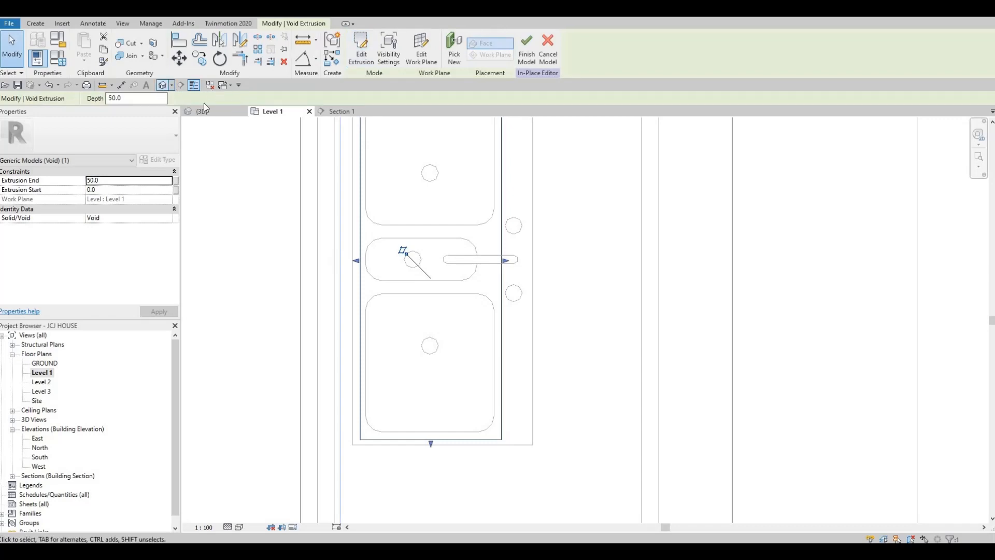
- Show the 3D view in Hidden Line style with the void's shape handle selected
key(ctrl+Tab)
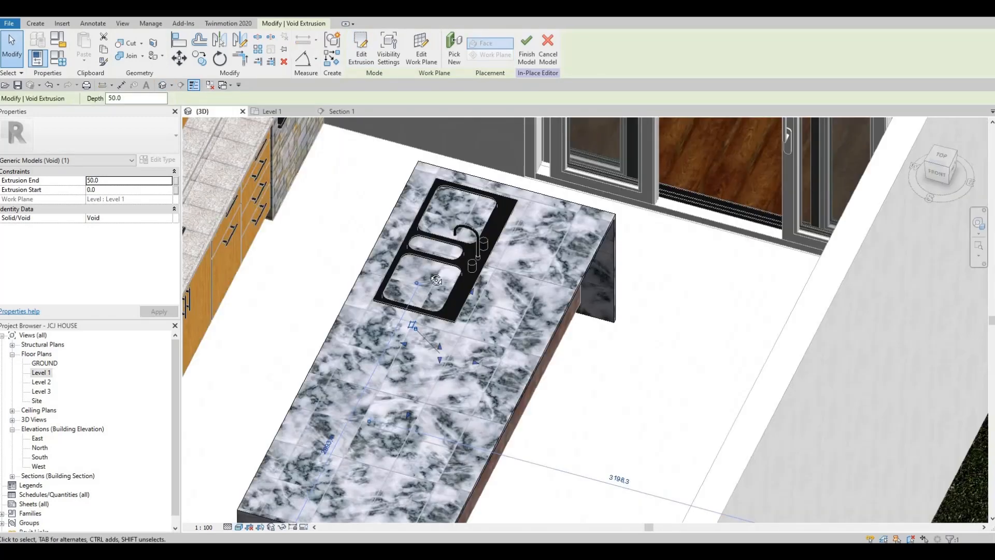
shift+middle_drag(452, 274, 437, 304)
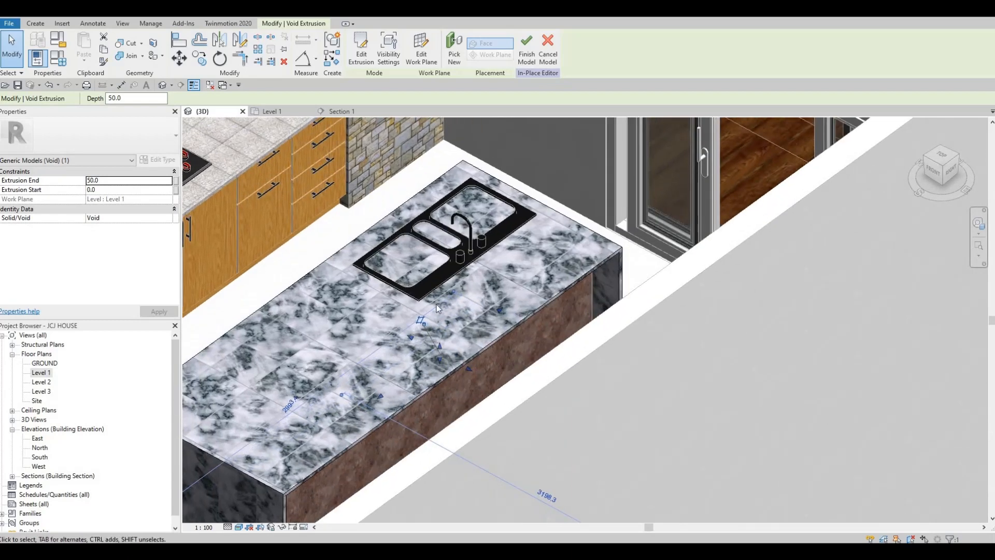
click(440, 346)
click(239, 527)
click(259, 474)
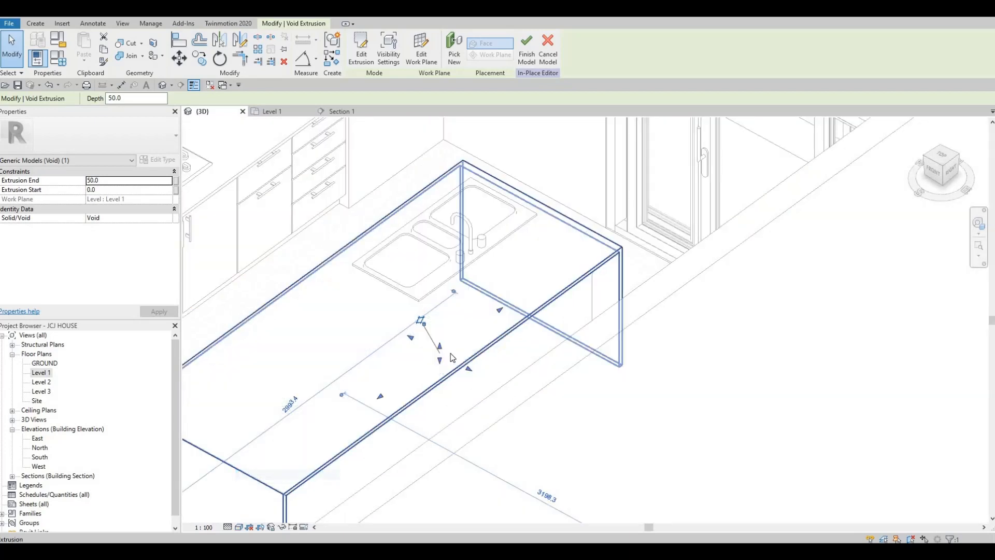
- Drag the void's top and bottom so it spans heights 582.5 to 1001.2
drag(445, 265, 525, 292)
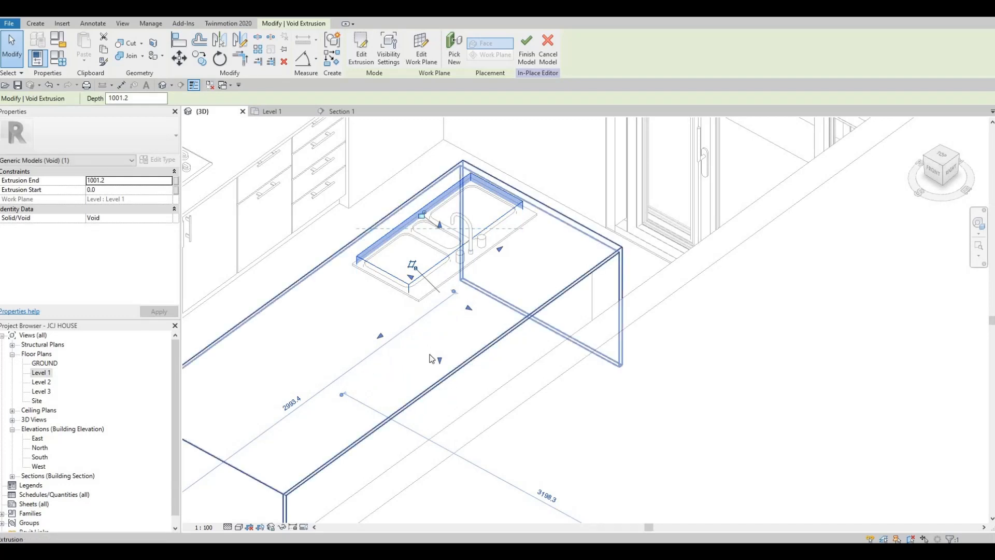
drag(441, 314, 426, 266)
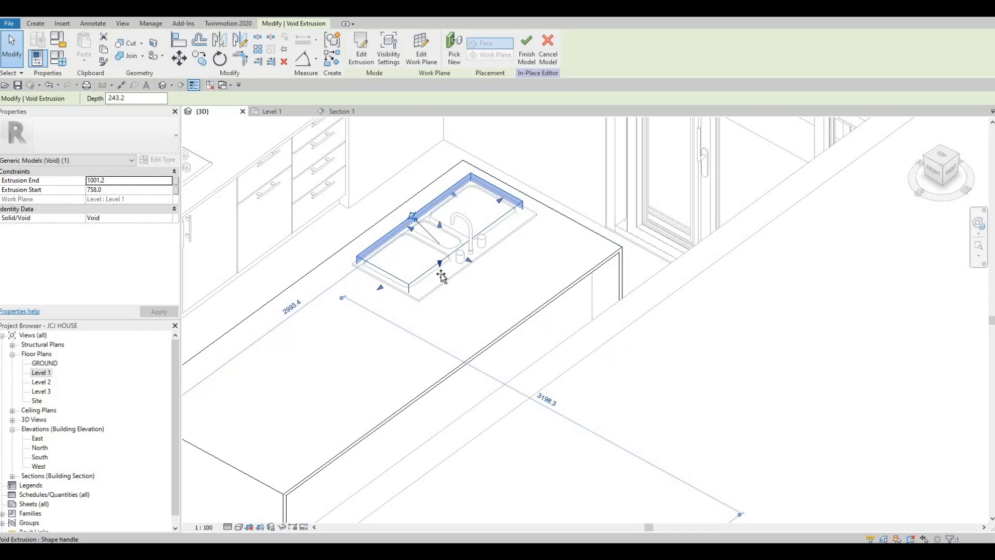
drag(441, 282, 442, 304)
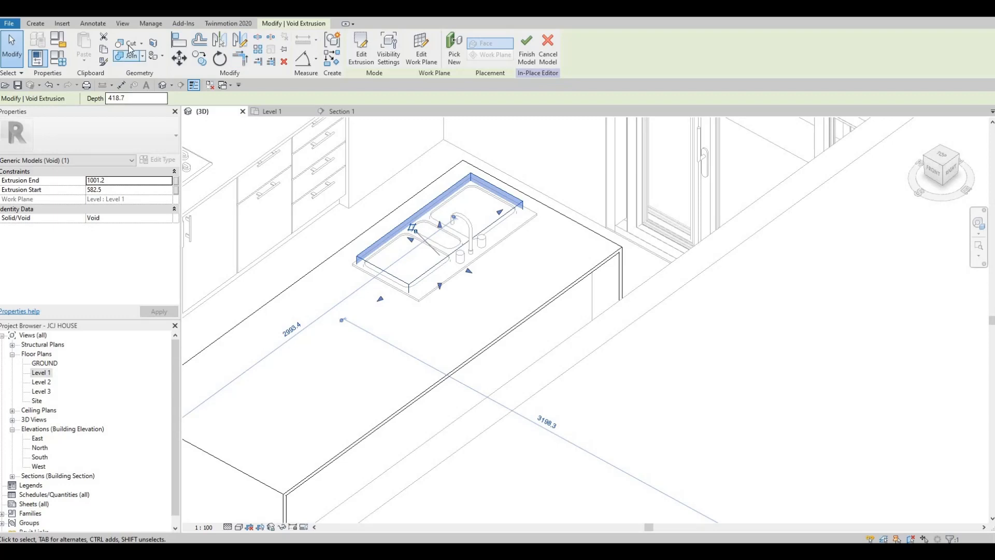
key(Escape)
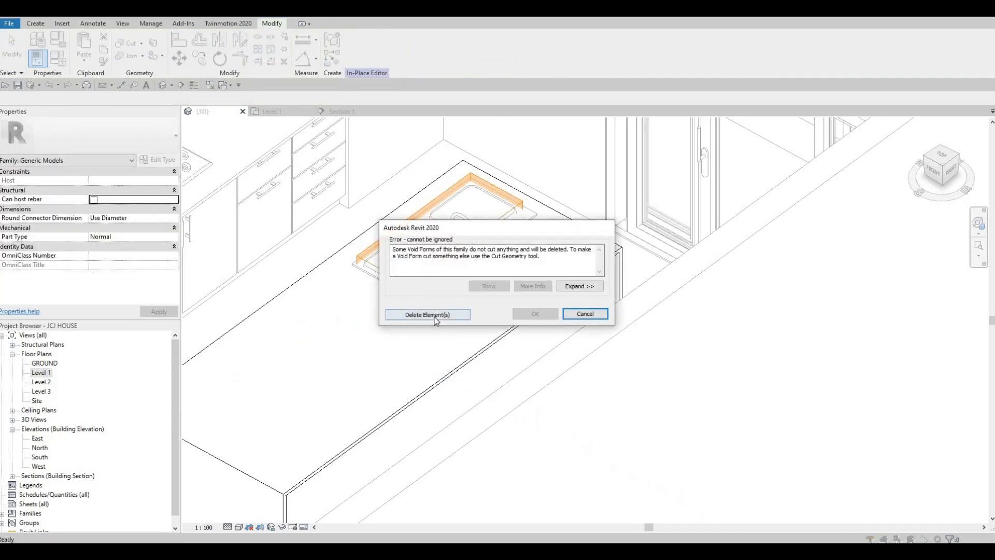
- Accept deleting the non-cutting void and show the 3D view in Realistic style
click(444, 314)
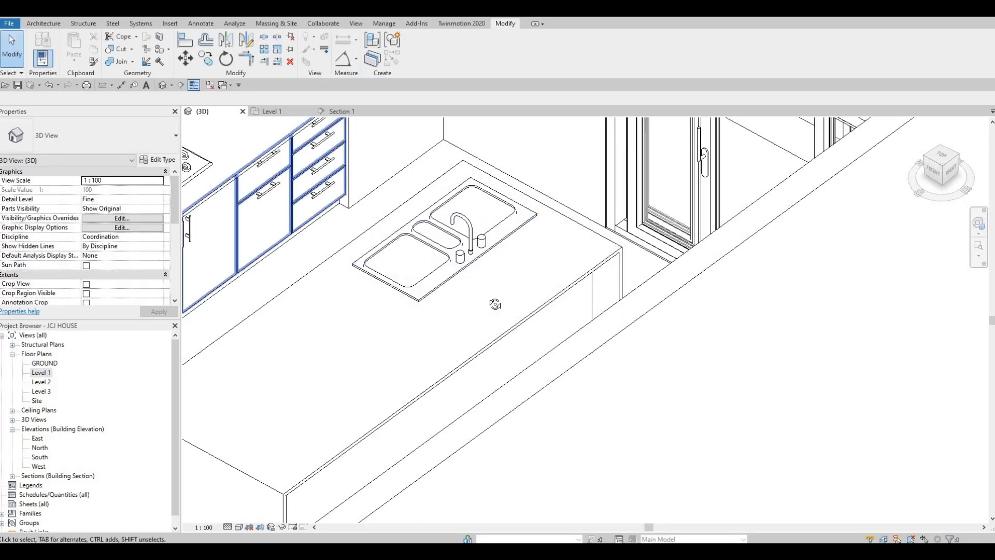
shift+middle_drag(530, 313, 280, 343)
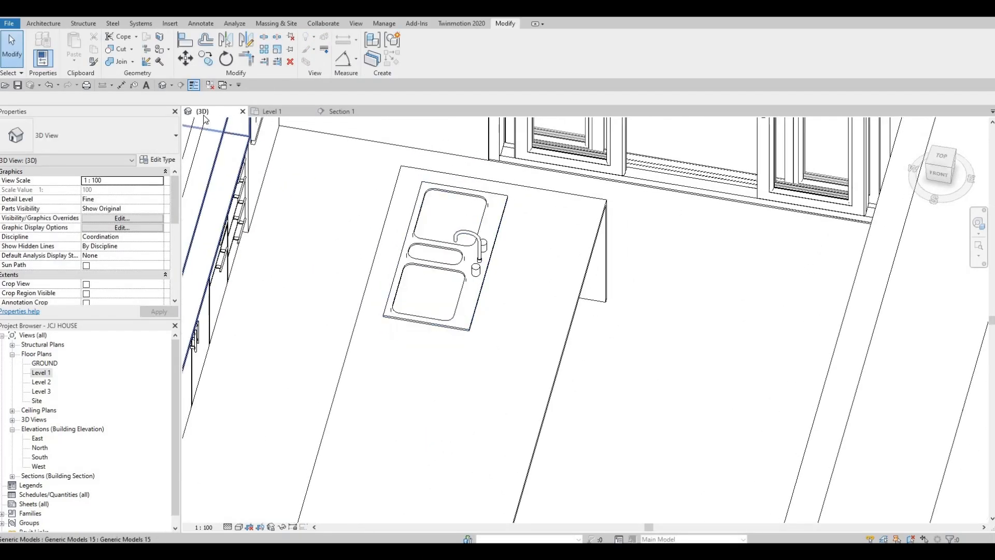
click(239, 527)
click(280, 506)
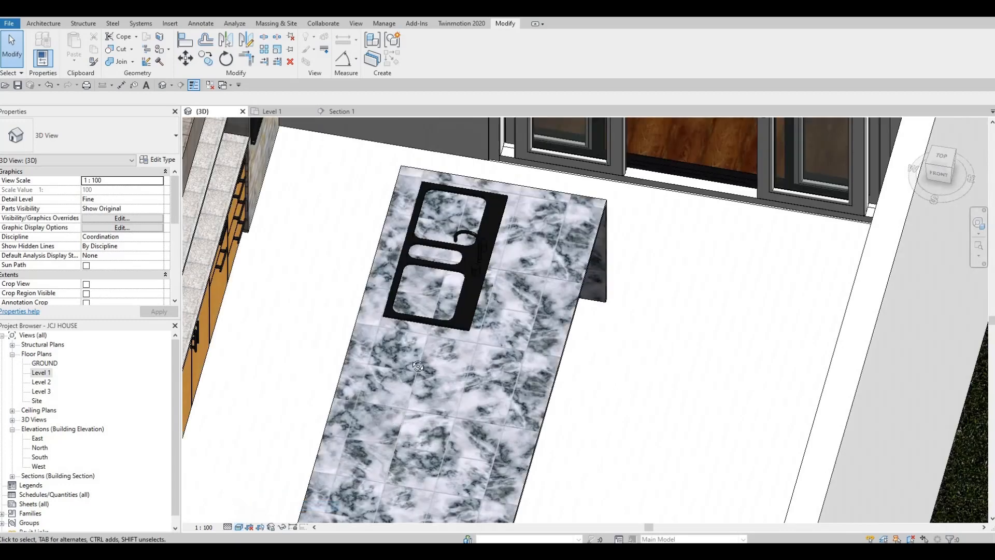
- Select the marble countertop and undo back into its in-place editing session
shift+middle_drag(418, 366, 563, 268)
scroll(565, 265, up, 2)
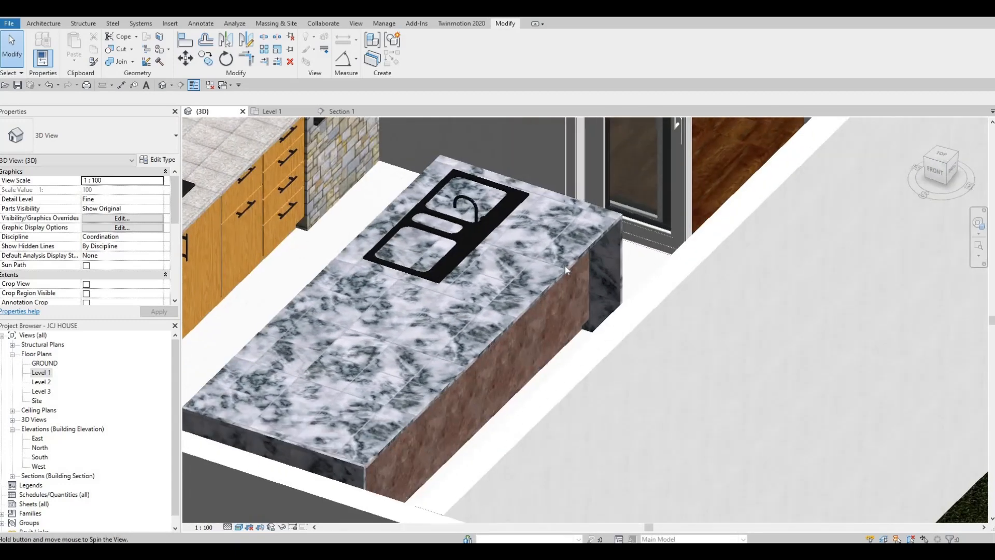
click(566, 273)
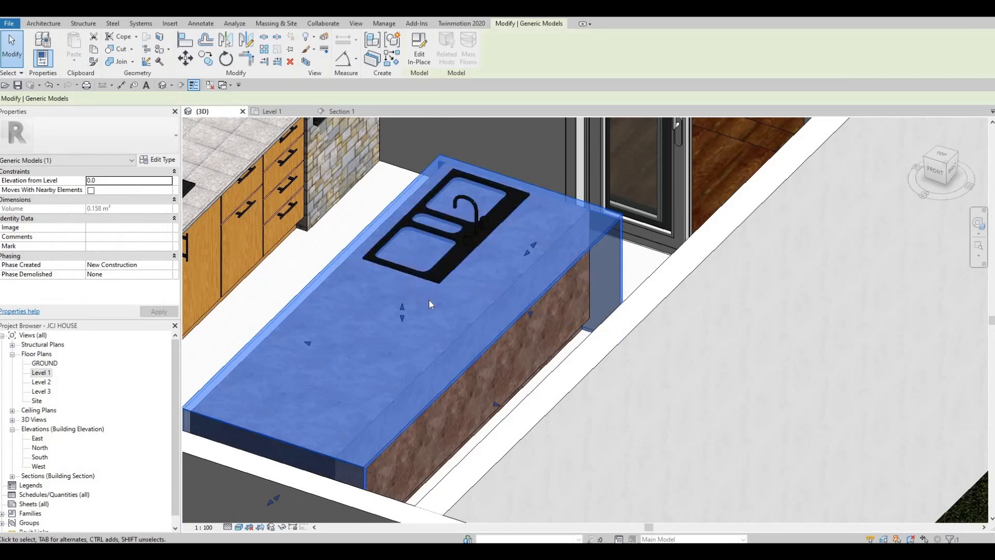
key(ctrl+z)
key(ctrl+z)
key(ctrl+z)
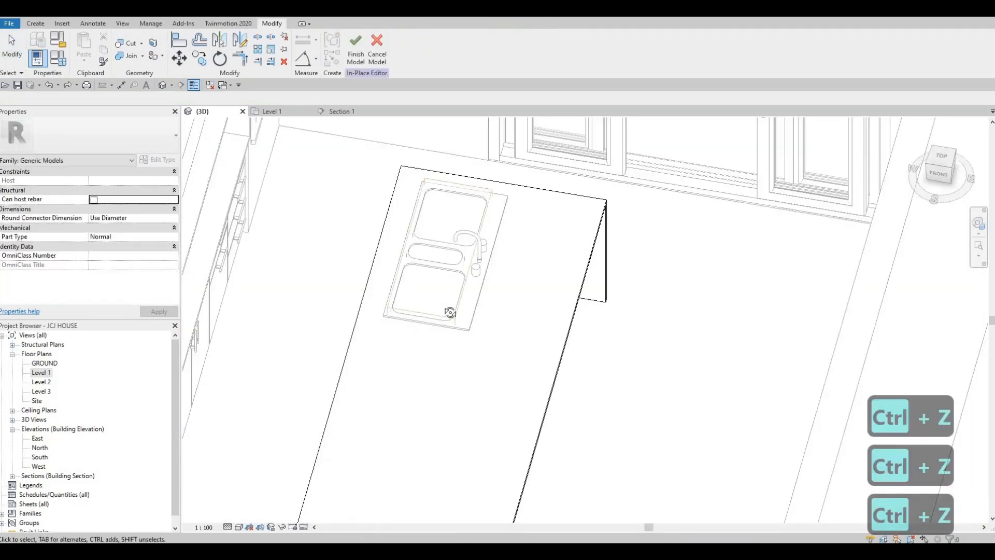
- Select the sink void in 3D and drag its ends, extending the top to 1048.8
click(440, 291)
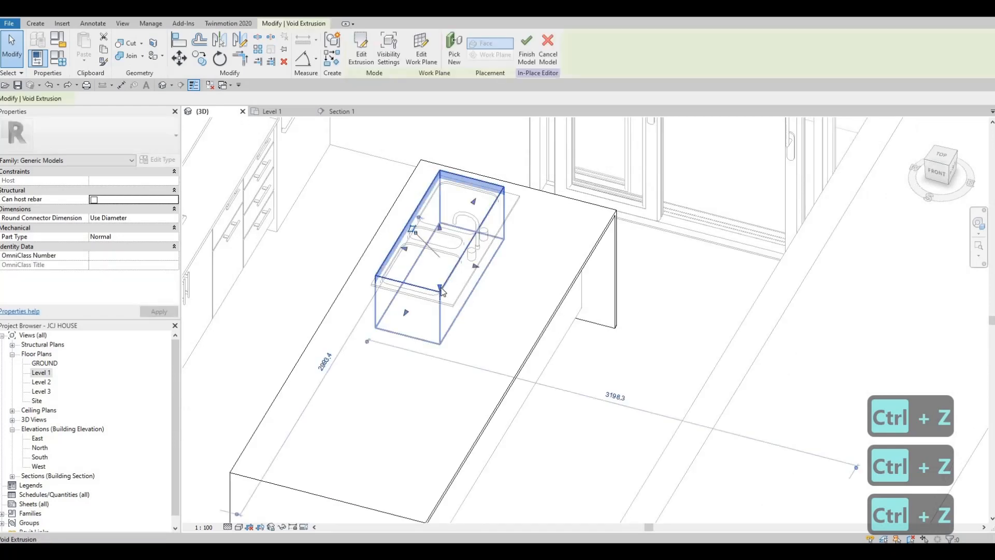
scroll(443, 287, up, 2)
drag(440, 268, 440, 249)
shift+middle_drag(441, 249, 442, 217)
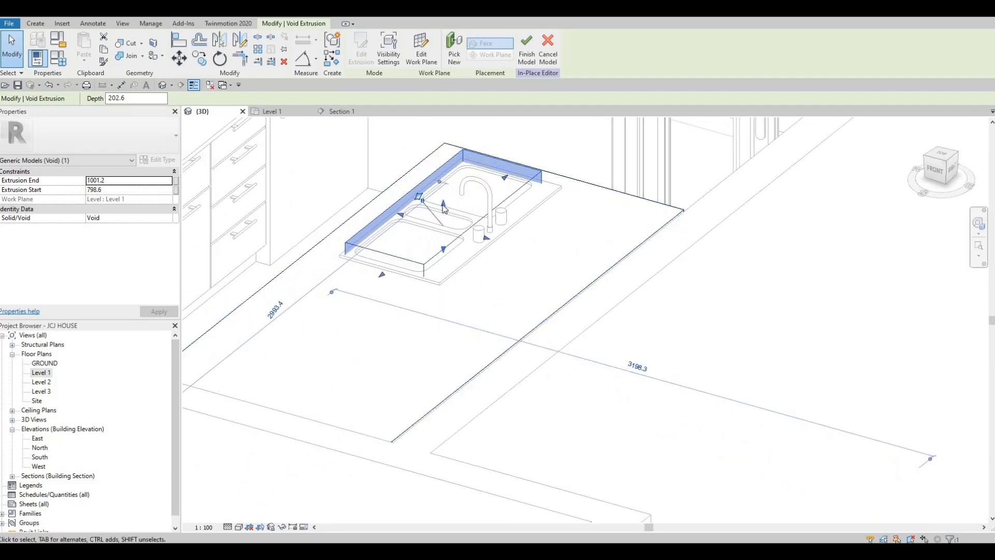
drag(444, 201, 444, 239)
shift+middle_drag(511, 302, 469, 310)
- In Section 1, snap the void's bottom to the countertop at 900.0 and deselect it
shift+middle_drag(477, 229, 336, 116)
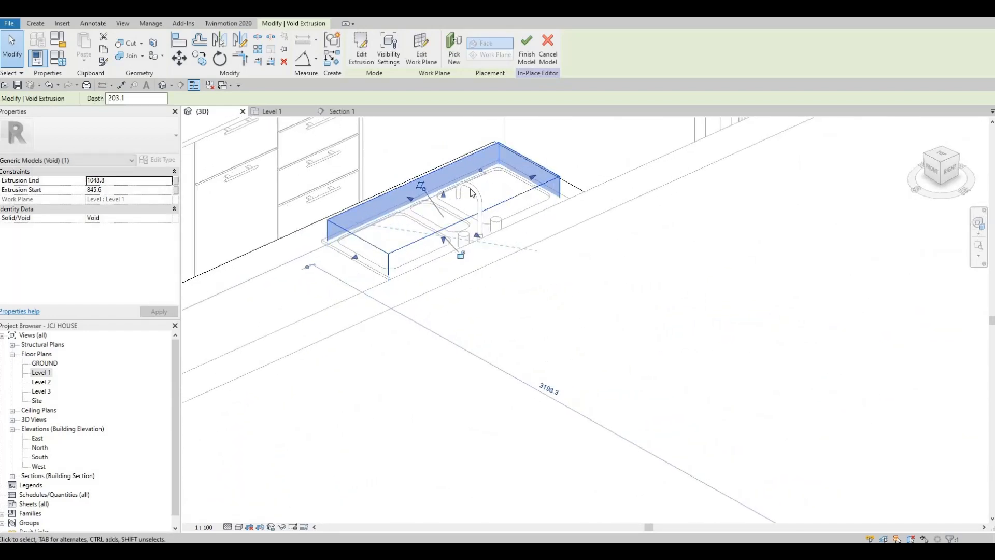
key(ctrl+Tab)
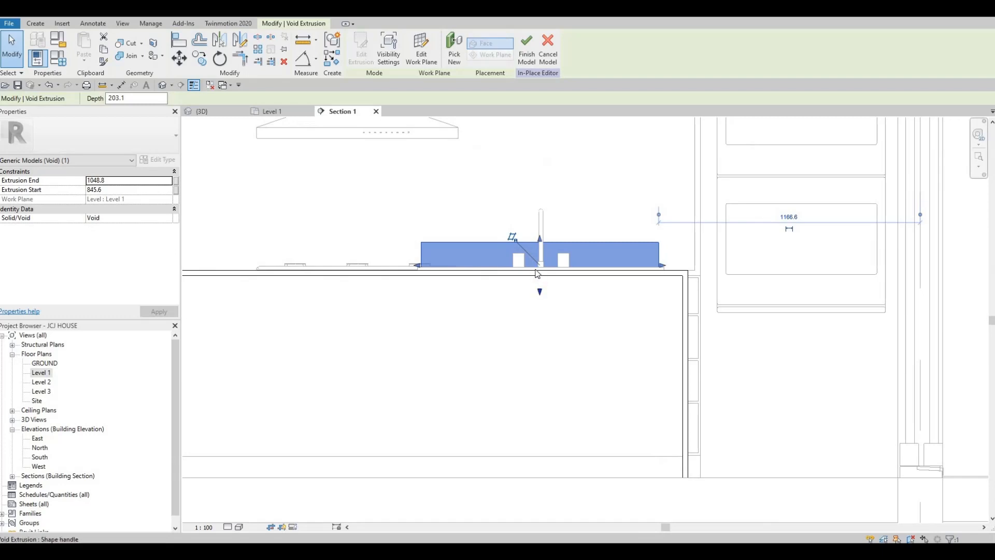
scroll(539, 285, up, 2)
drag(541, 292, 540, 274)
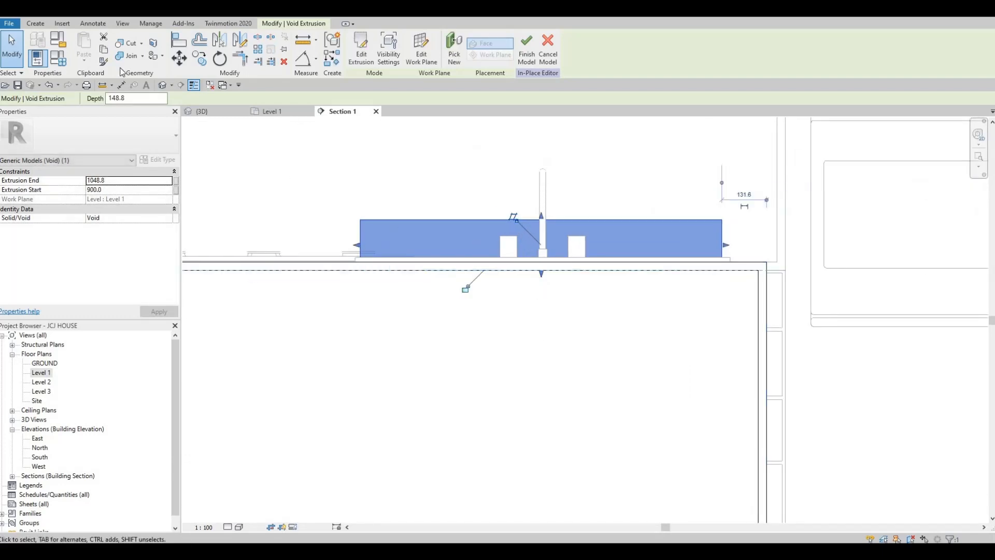
click(381, 133)
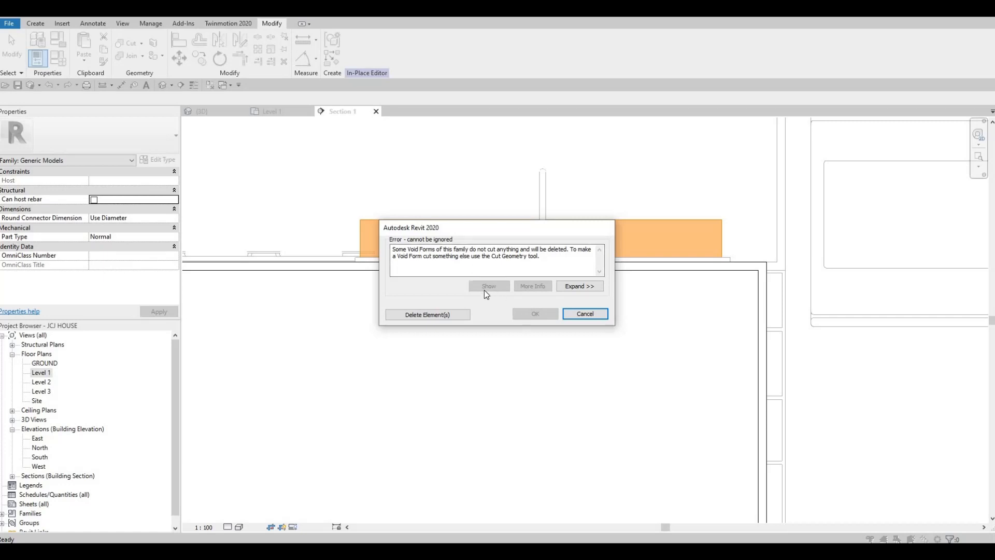
- Dismiss the uncut-void error and start Cut Geometry with the void
key(Escape)
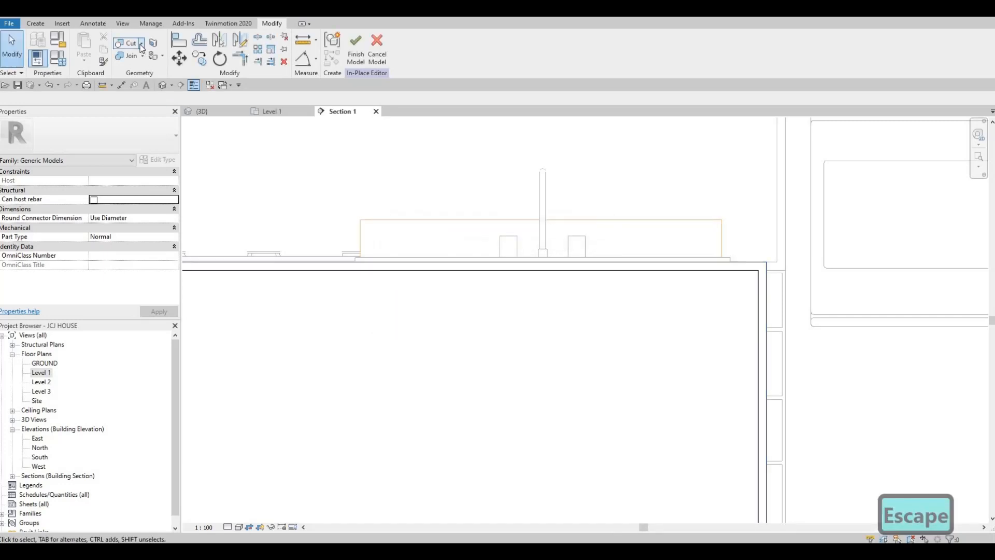
click(141, 43)
click(153, 59)
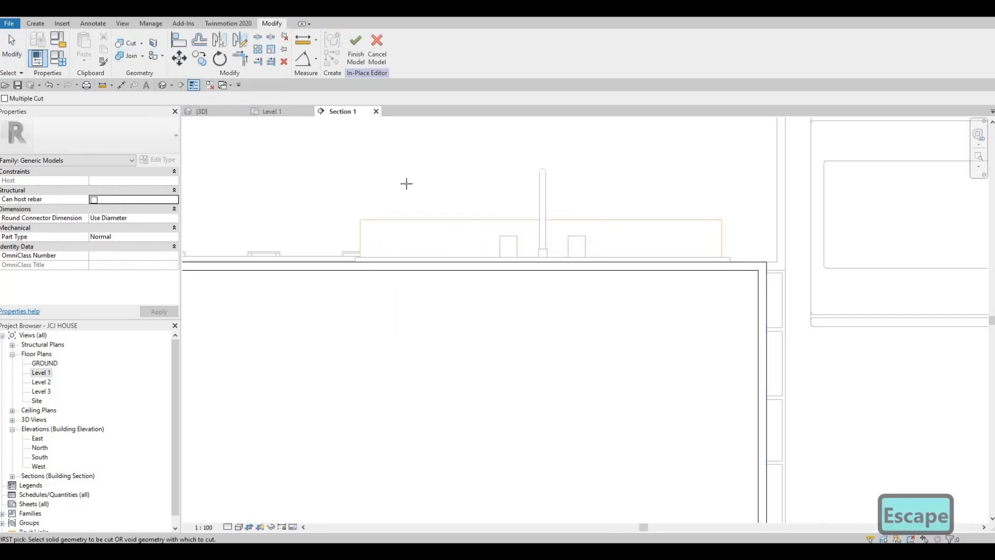
- Retry Finish Model, then cancel the repeated error and the pending cut
click(356, 57)
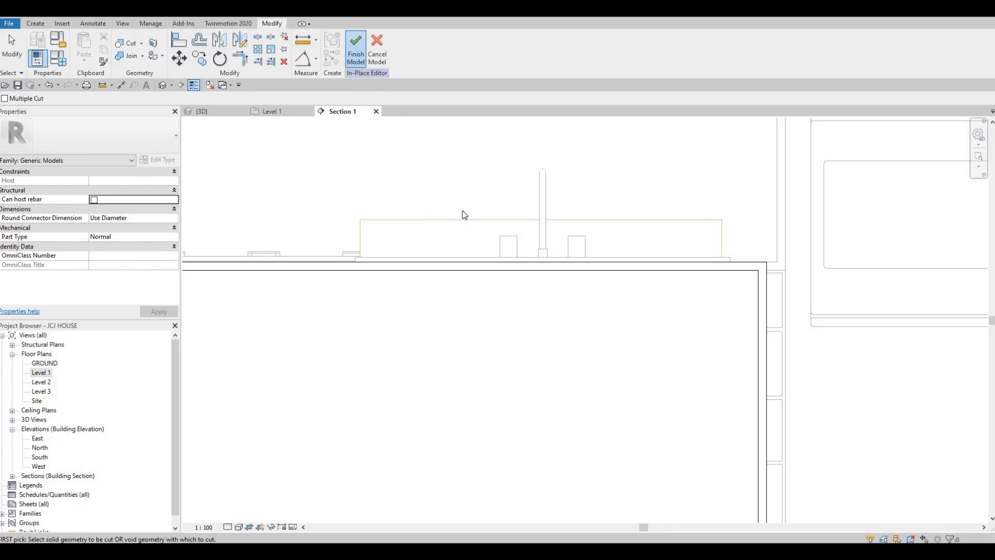
key(Escape)
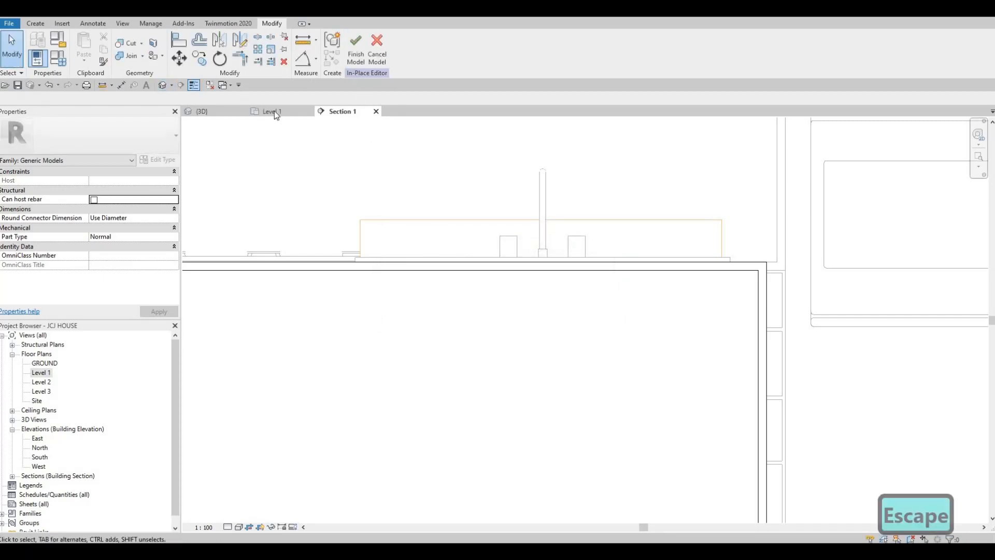
key(Escape)
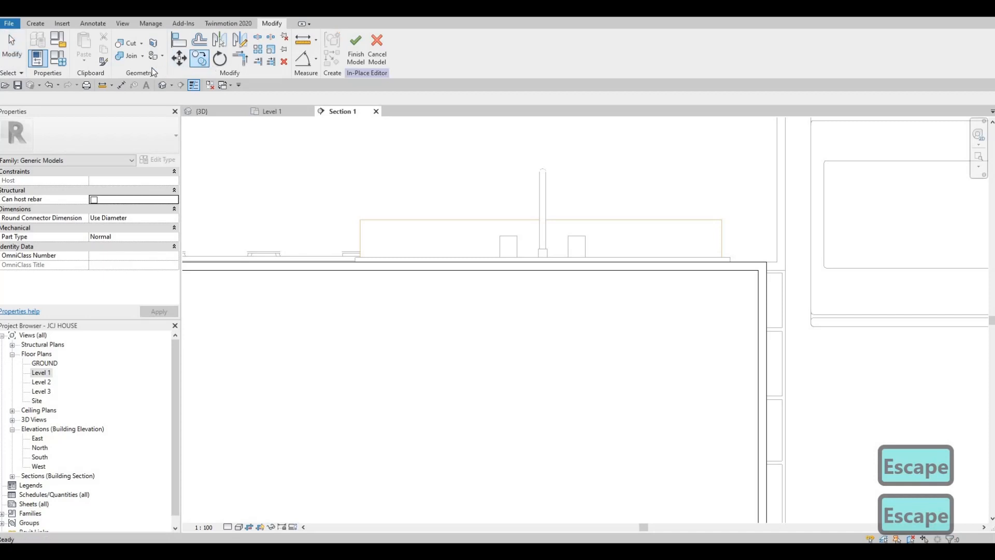
key(Escape)
click(34, 24)
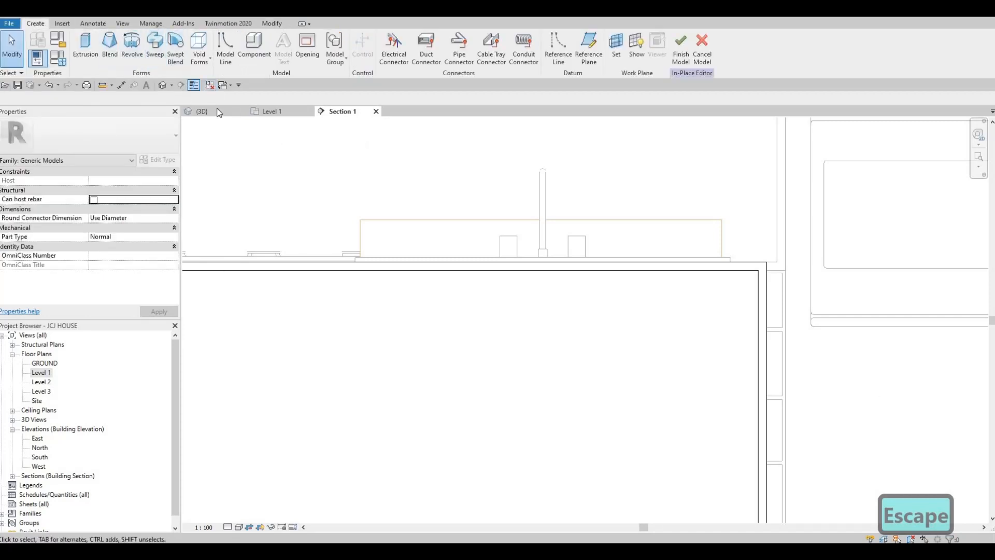
- Select the sink void in 3D and stretch it from 791.4 to 1090.1
shift+middle_drag(443, 291, 463, 300)
click(460, 324)
shift+middle_drag(623, 333, 455, 226)
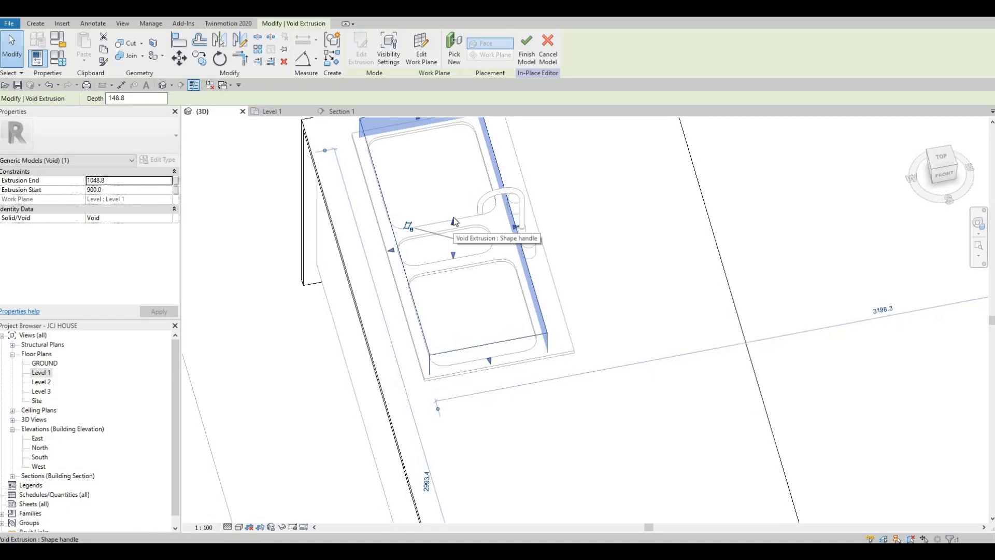
drag(456, 225, 466, 241)
shift+middle_drag(465, 240, 447, 261)
scroll(447, 260, up, 1)
drag(445, 260, 458, 292)
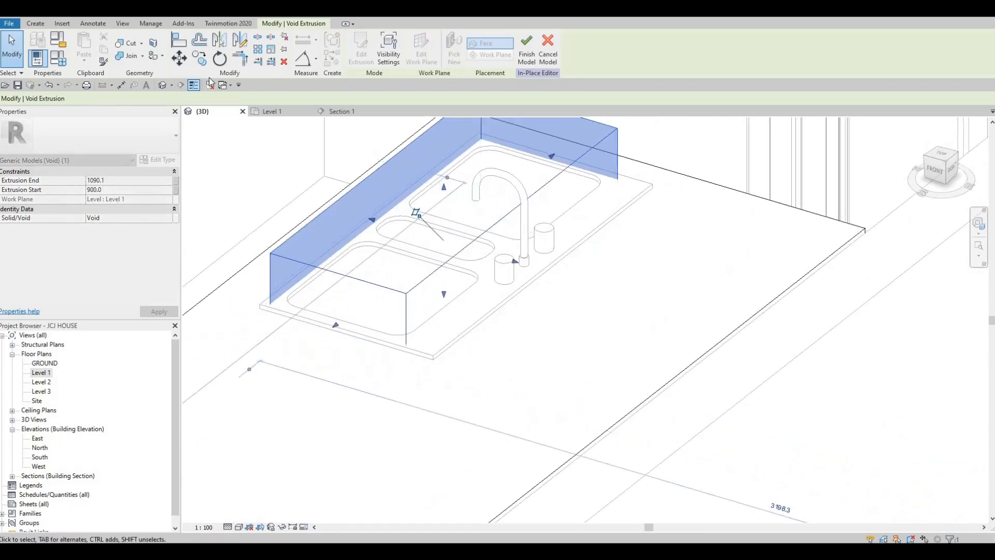
- Try Cut Geometry and Finish Model, dismiss the error, then cancel the in-place model
click(131, 46)
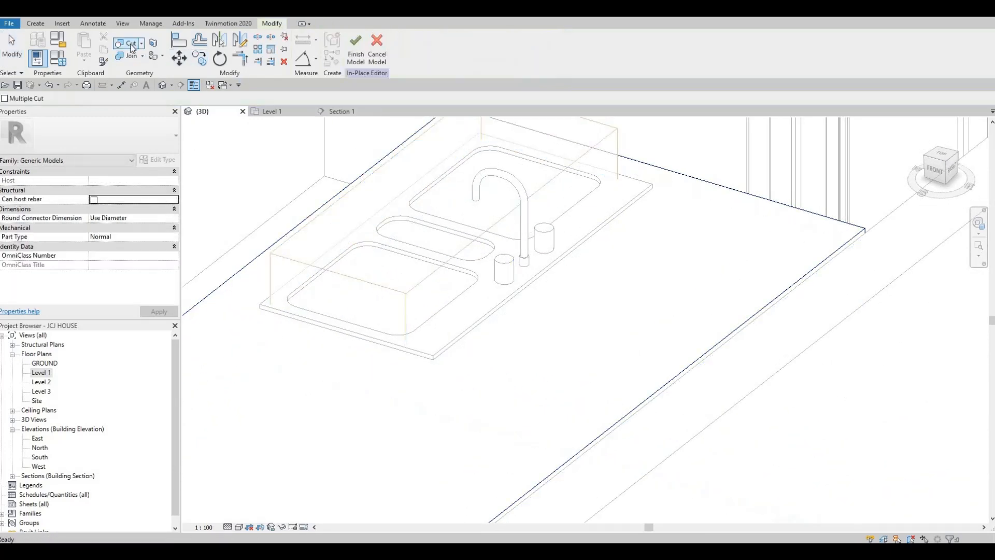
click(356, 49)
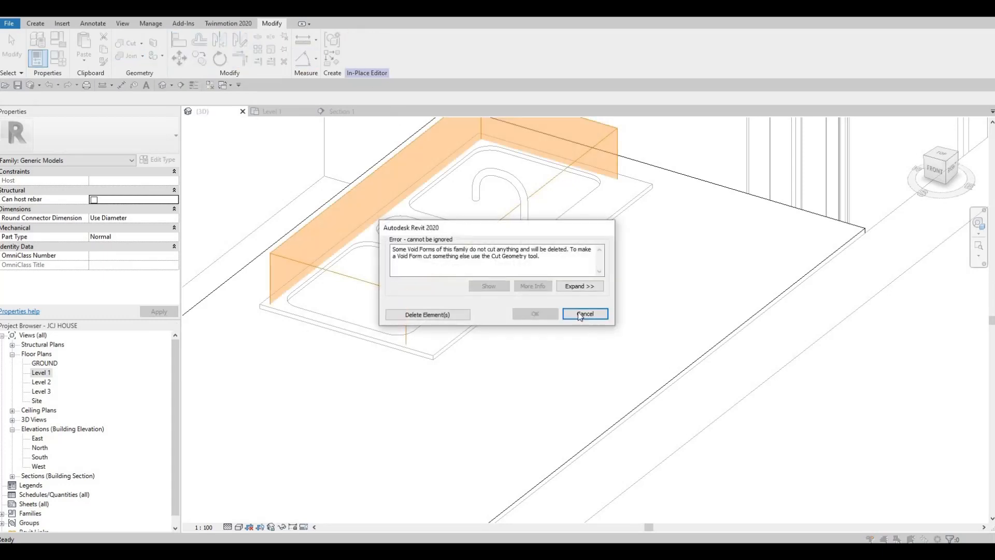
click(589, 318)
click(375, 54)
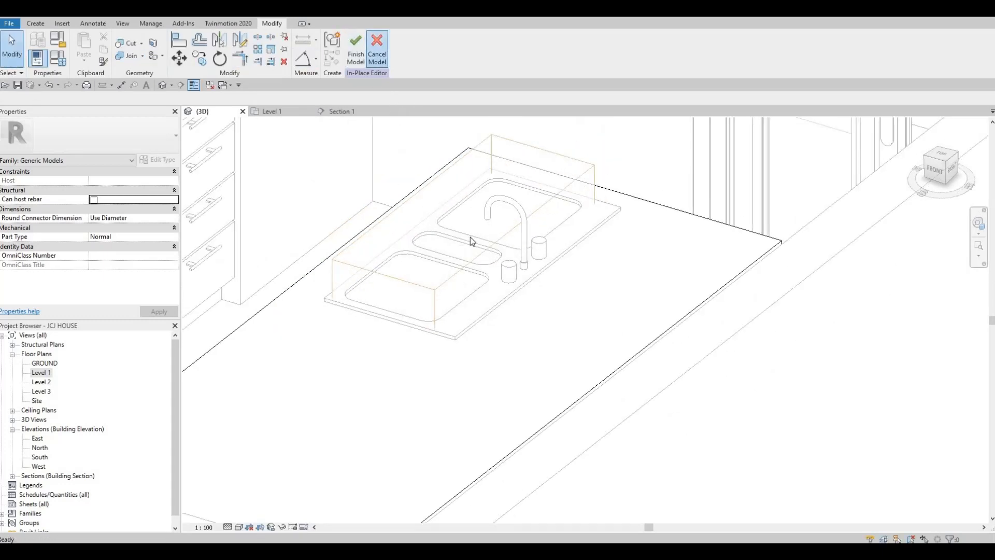
click(520, 291)
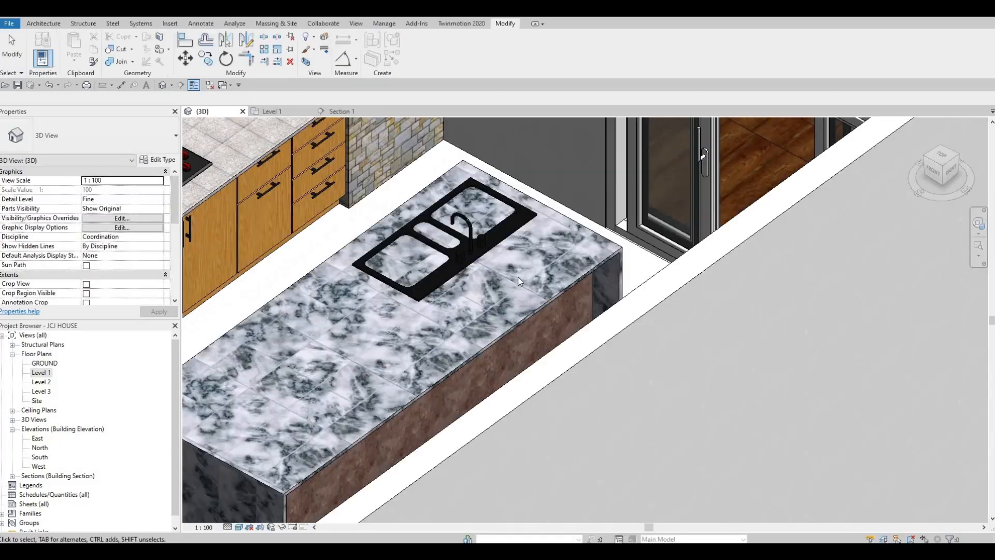
- Delete the marble countertop and open the island body (Generic Models 19) for in-place editing
key(Escape)
key(Escape)
click(488, 273)
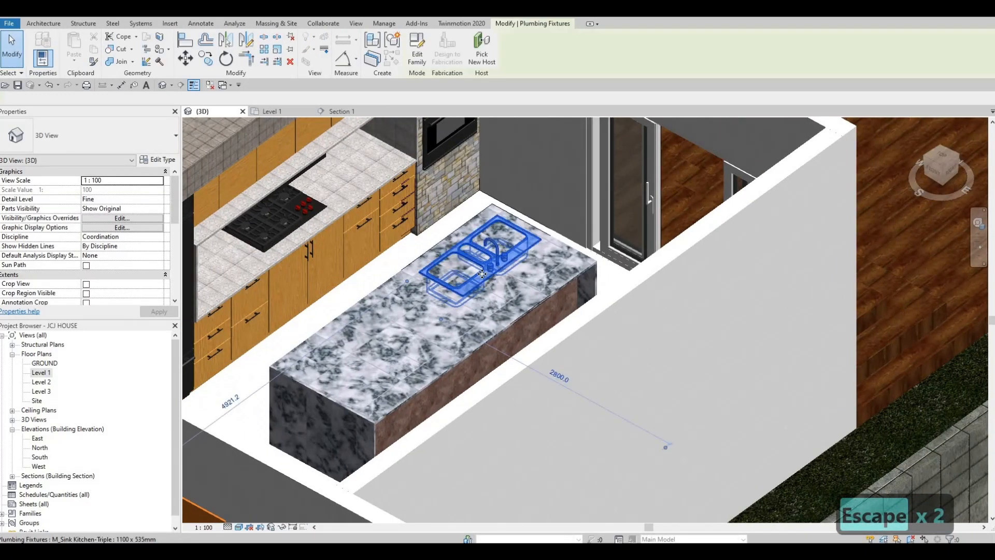
key(Escape)
key(Escape)
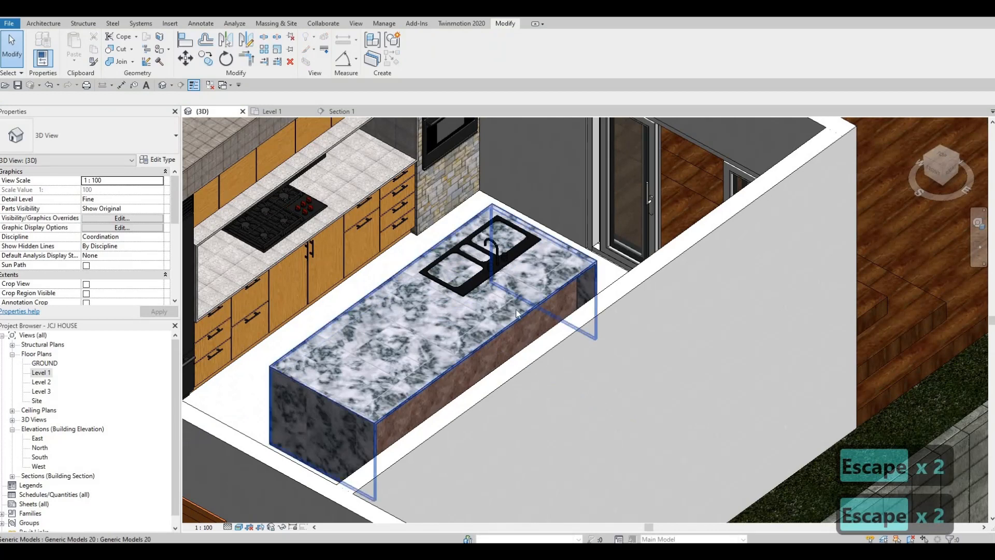
click(517, 313)
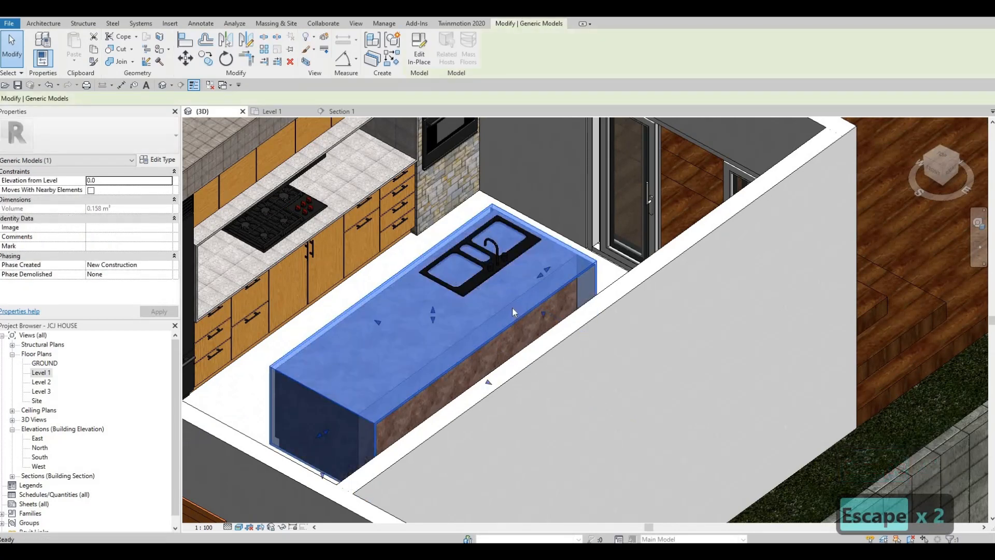
key(Delete)
click(506, 300)
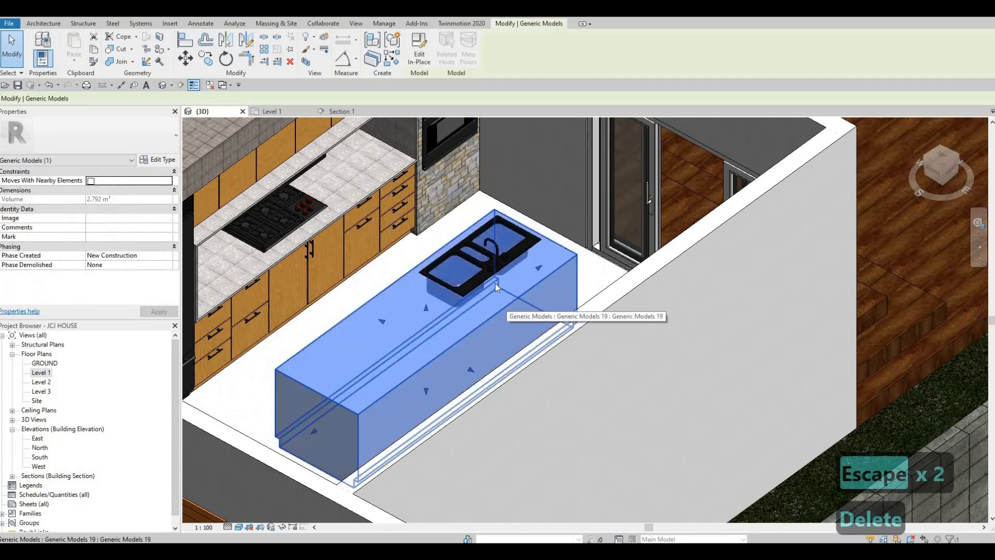
click(420, 57)
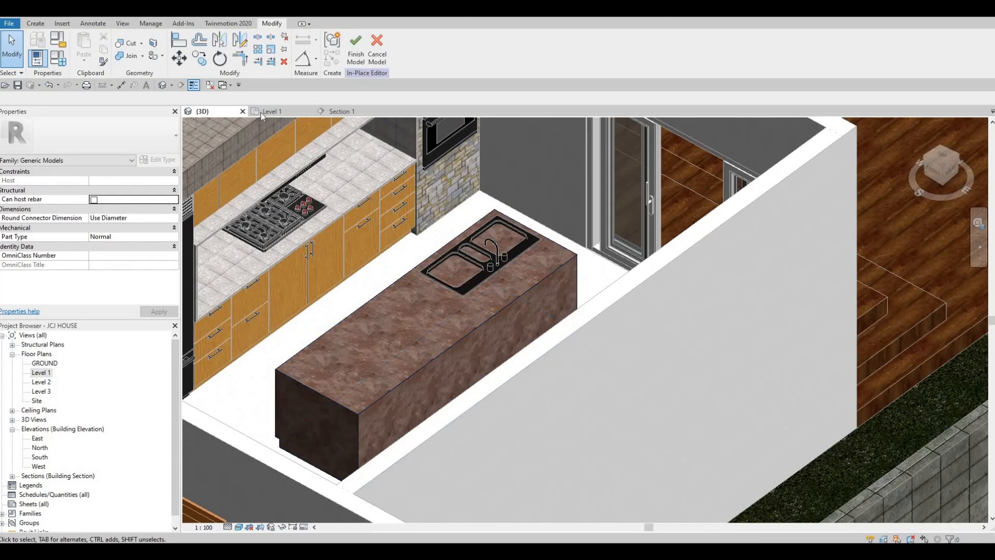
- Switch to Section 1, zoom out, and select the island extrusion
click(343, 112)
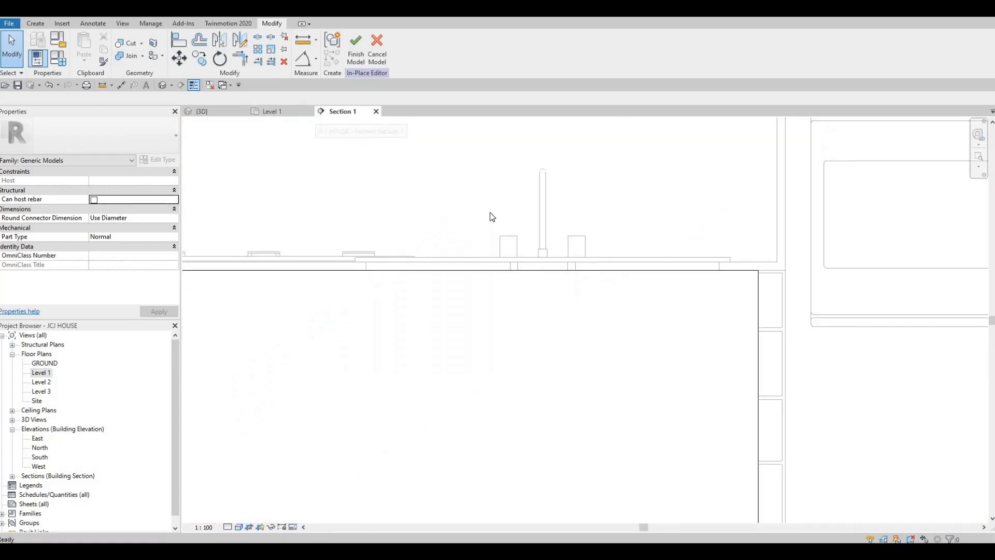
scroll(476, 243, down, 5)
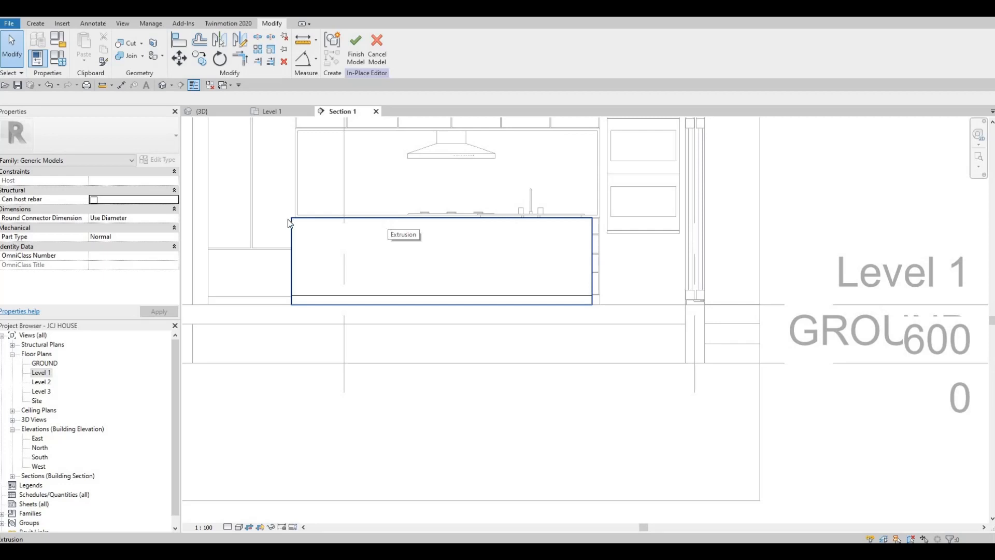
click(435, 243)
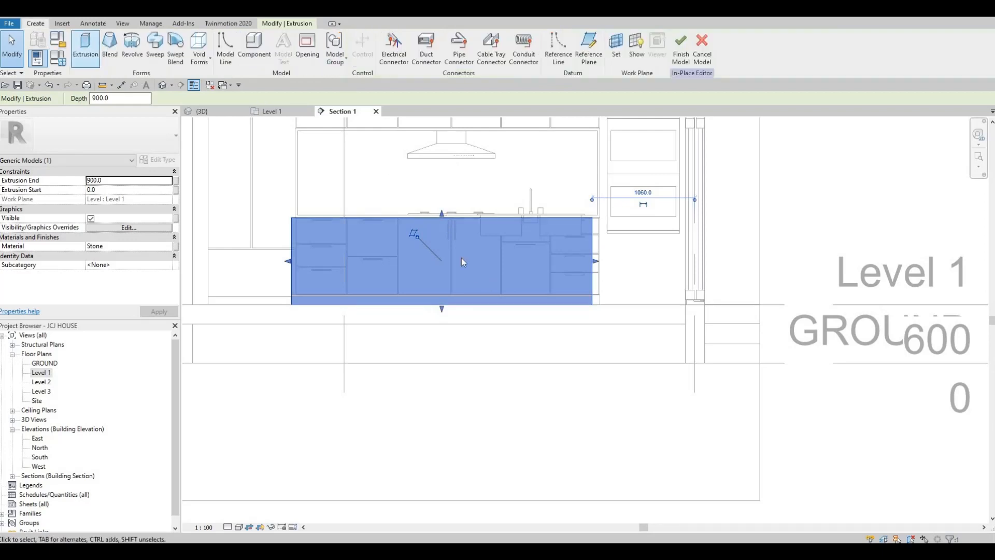
key(Escape)
key(Escape)
click(441, 220)
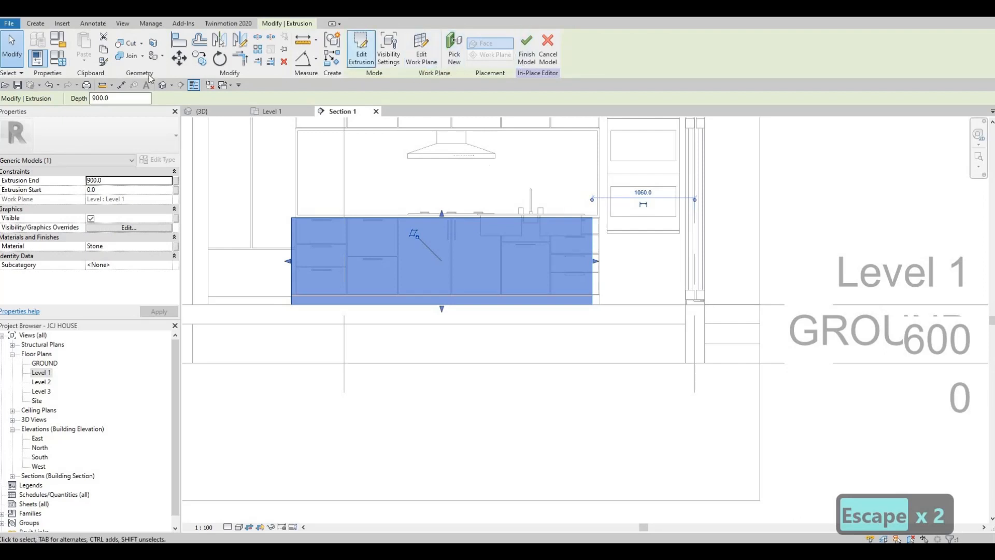
- Start a new extrusion on a work plane picked from the island's counter face
click(39, 25)
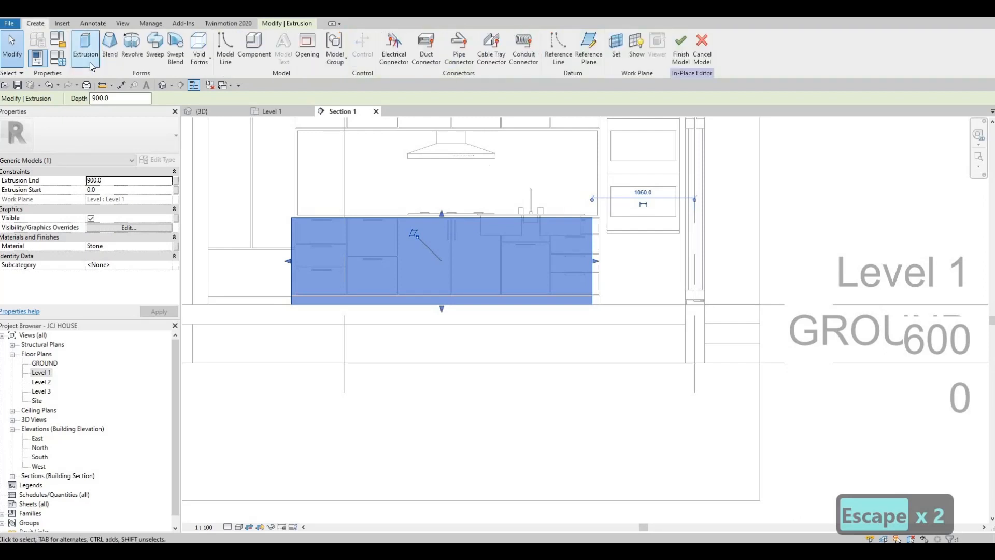
click(90, 60)
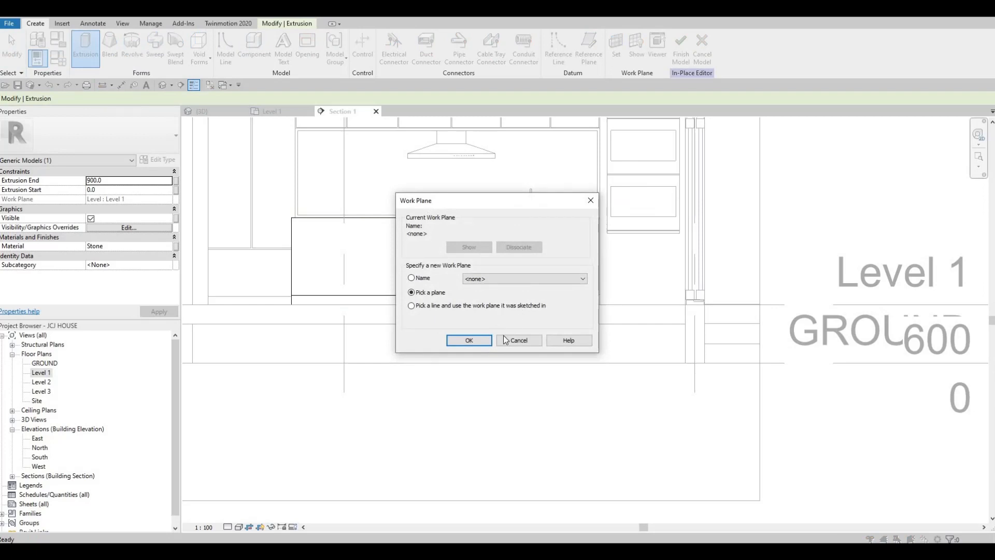
click(468, 340)
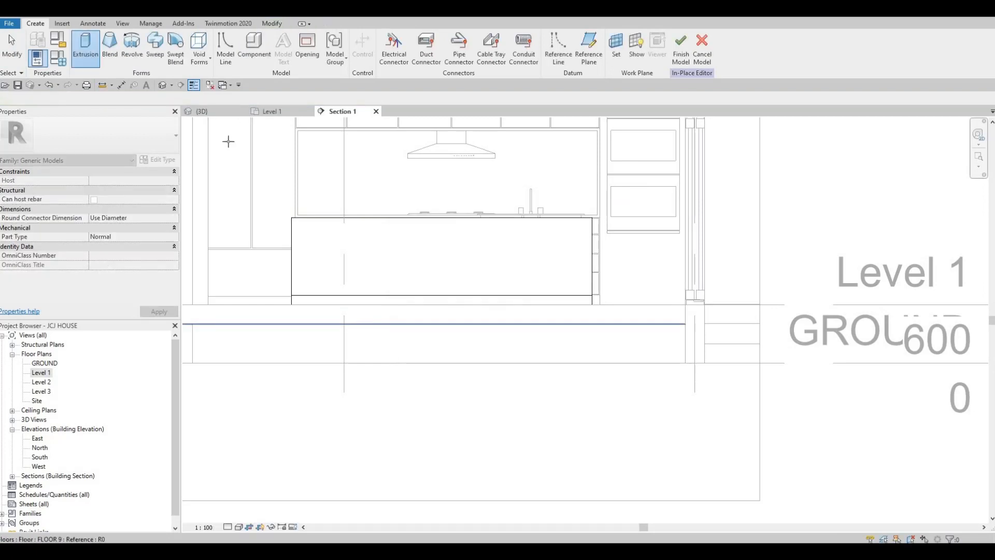
key(Tab)
click(303, 222)
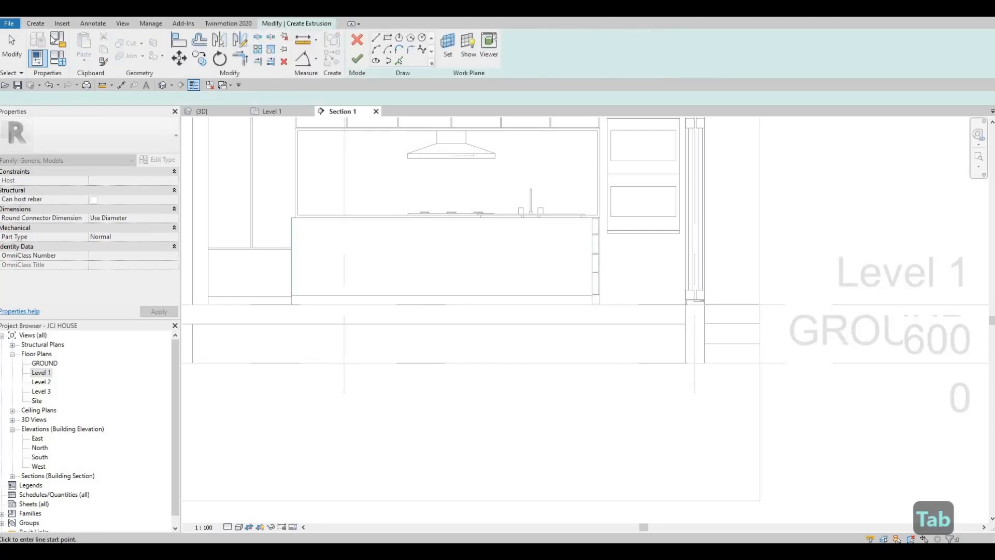
- Sketch a rectangle over the counter face and delete its bottom line
click(36, 24)
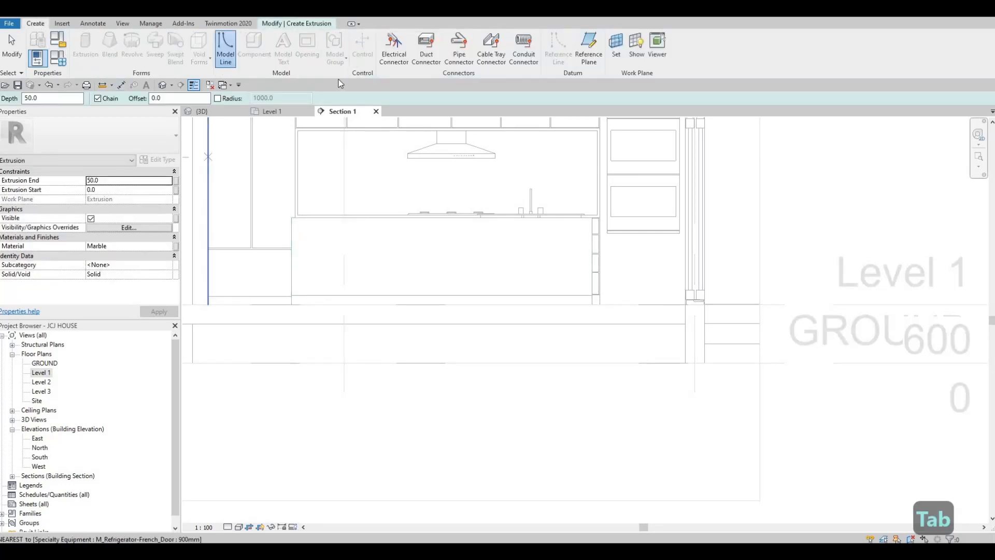
click(284, 23)
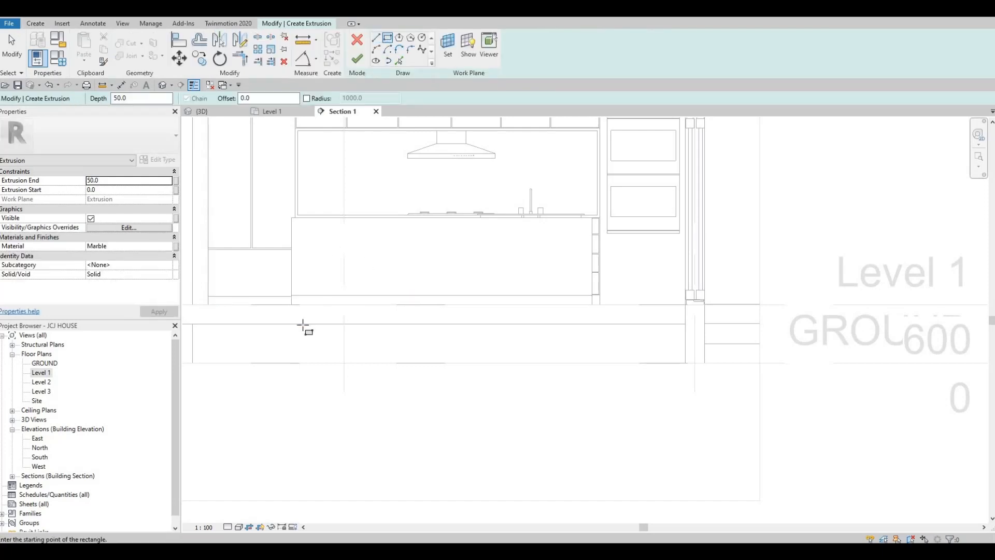
scroll(287, 312, up, 4)
click(286, 305)
scroll(345, 202, down, 3)
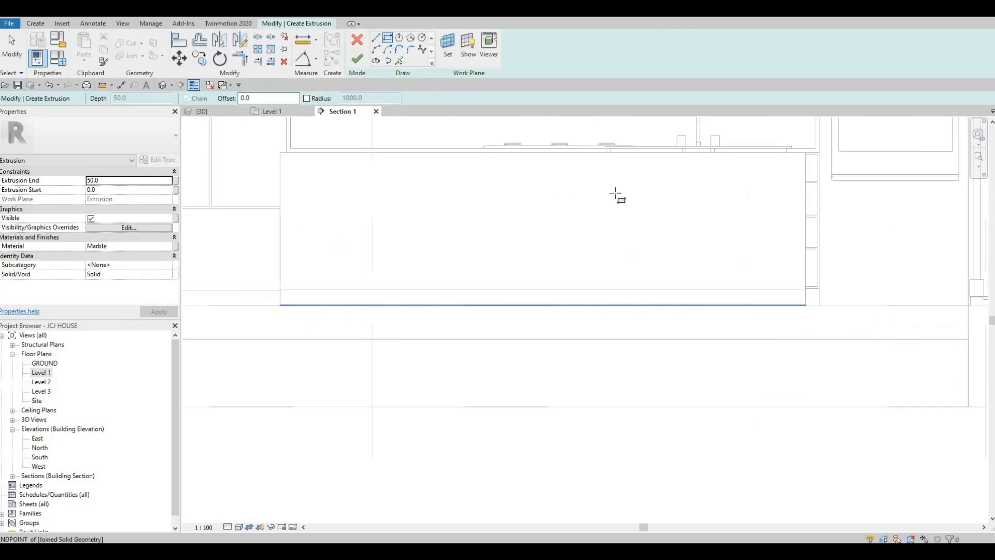
scroll(667, 169, up, 5)
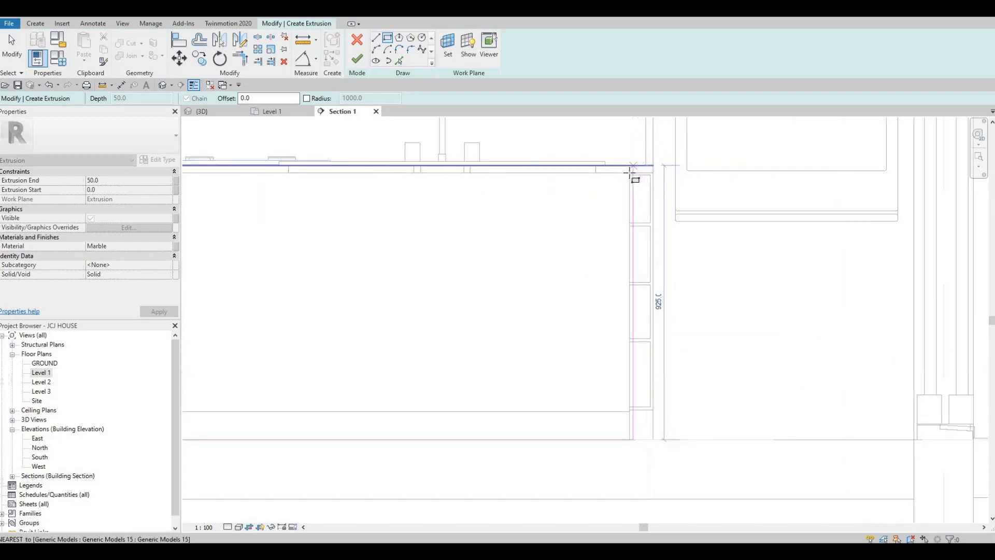
click(630, 171)
scroll(629, 172, down, 2)
key(Escape)
key(Escape)
key(Escape)
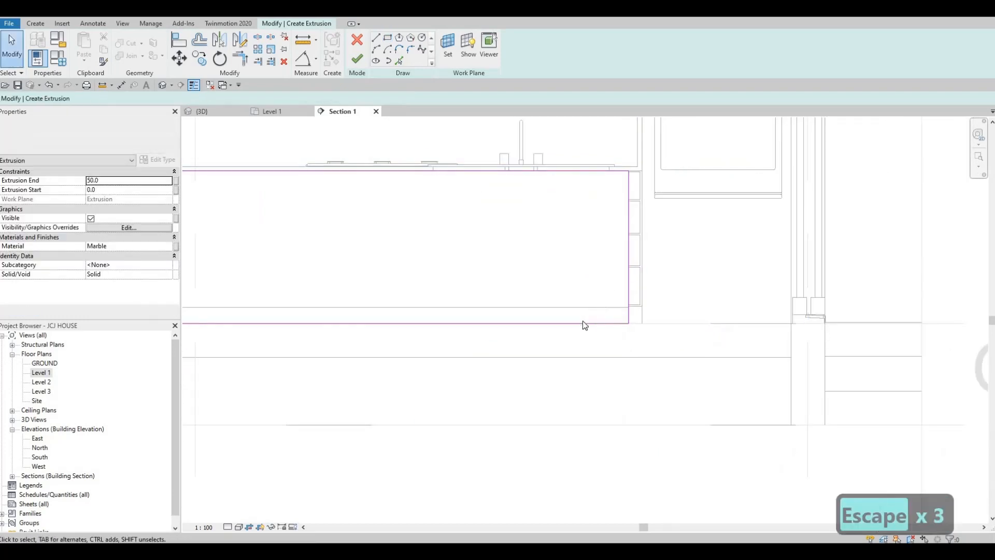
click(583, 323)
key(Delete)
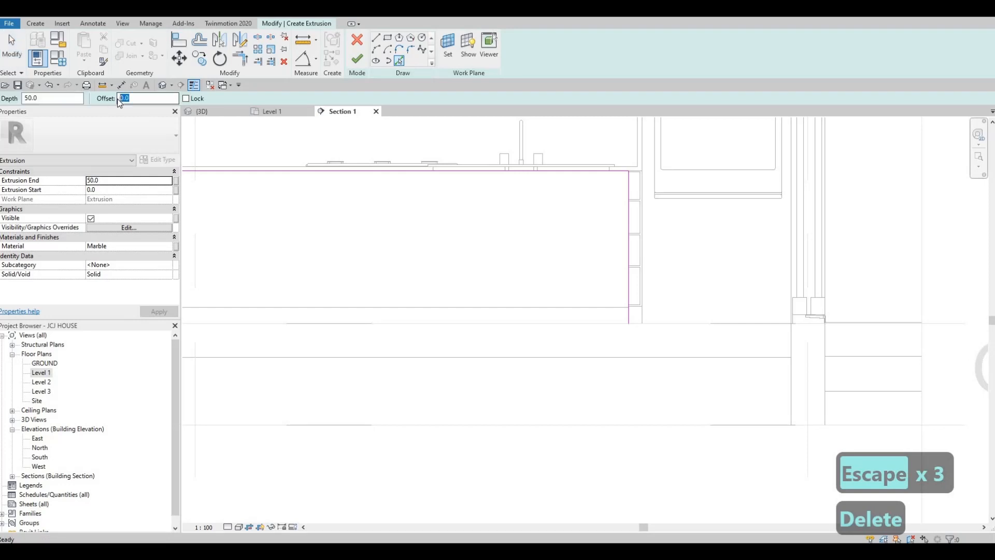
- Pick the counter's top edge at offset 25 as a new sketch line
text(25)
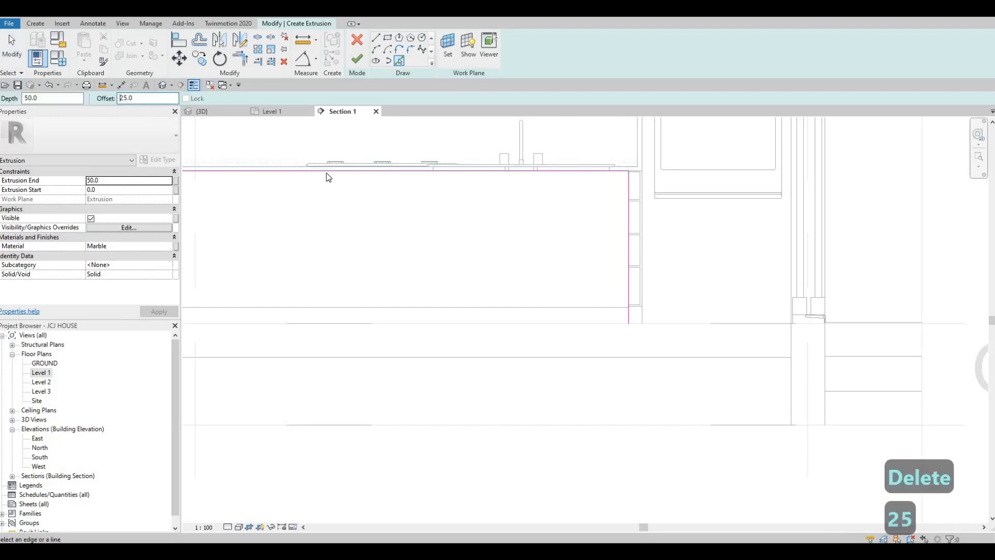
click(608, 229)
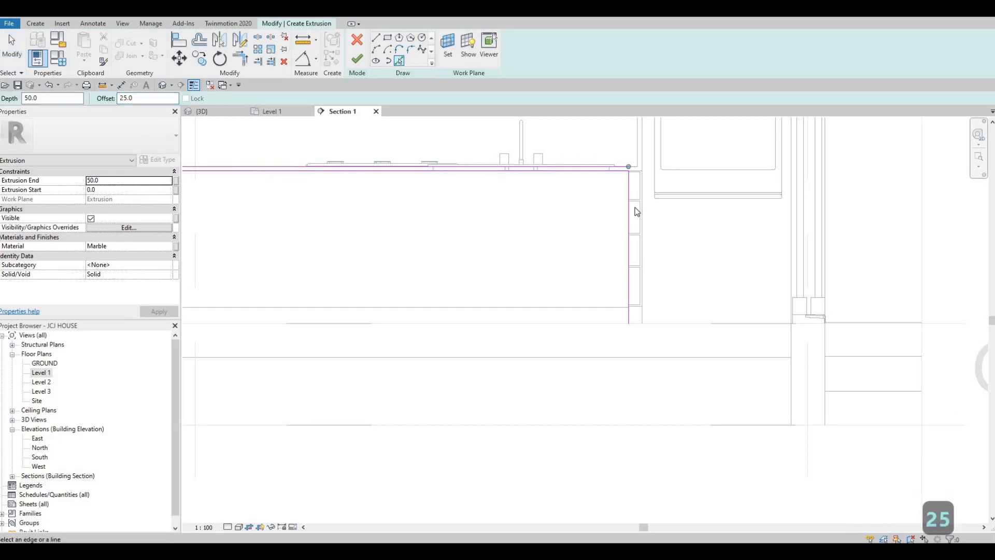
middle_drag(420, 232, 673, 238)
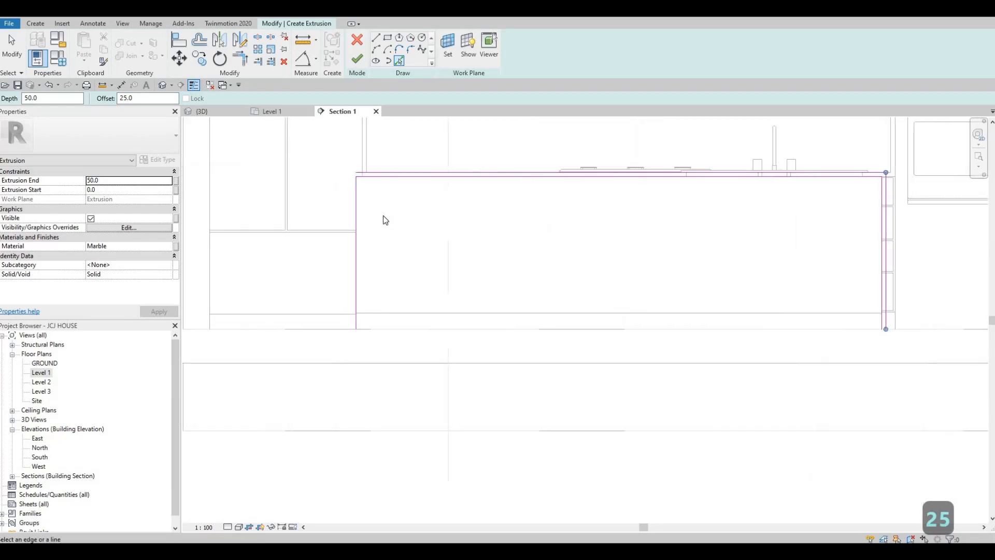
middle_drag(382, 217, 412, 216)
key(Escape)
key(Escape)
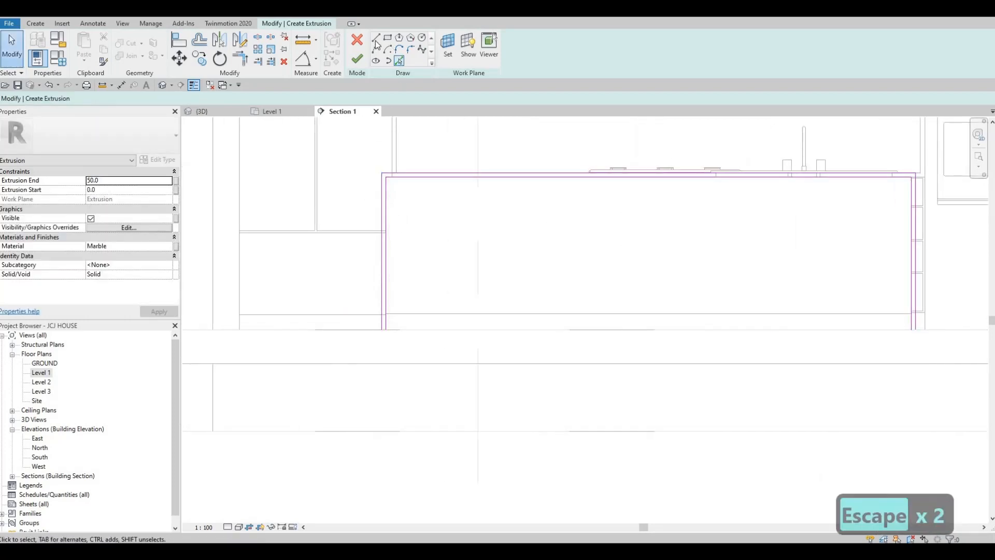
- Close the sketch loop with short joining lines at the lower-left and lower-right ends
scroll(359, 323, up, 2)
scroll(407, 333, up, 2)
click(409, 331)
click(423, 331)
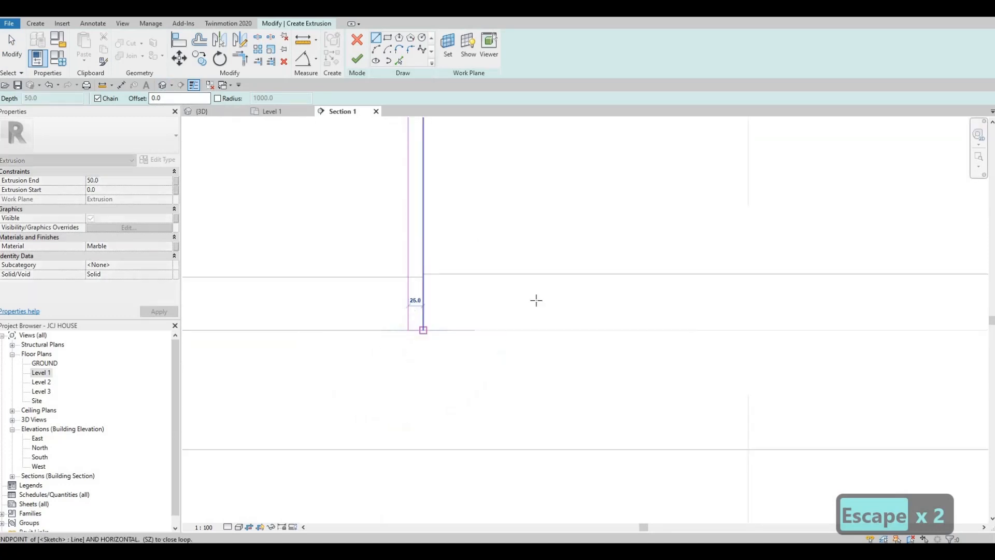
key(Escape)
scroll(682, 309, down, 3)
scroll(674, 322, up, 3)
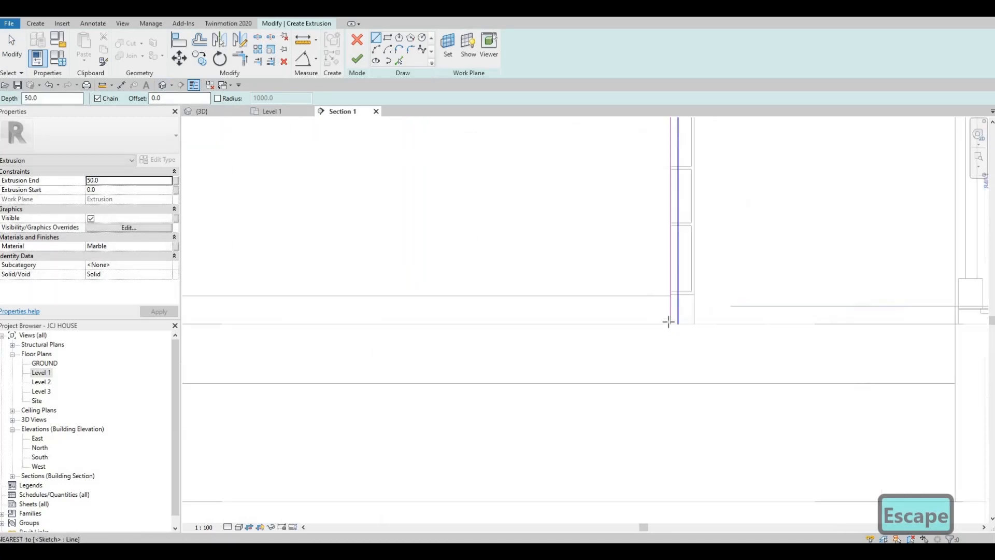
click(666, 320)
click(681, 321)
scroll(473, 143, down, 1)
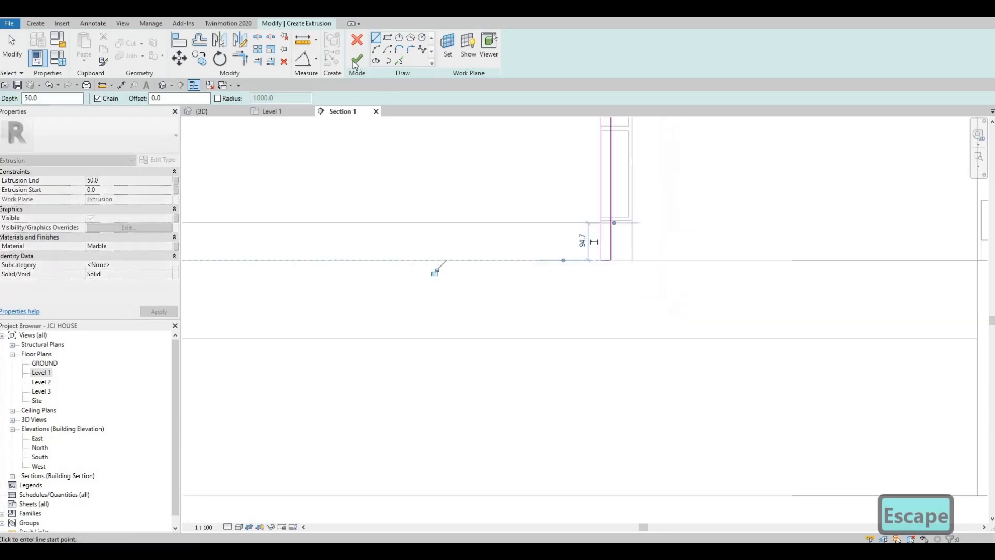
scroll(524, 162, down, 3)
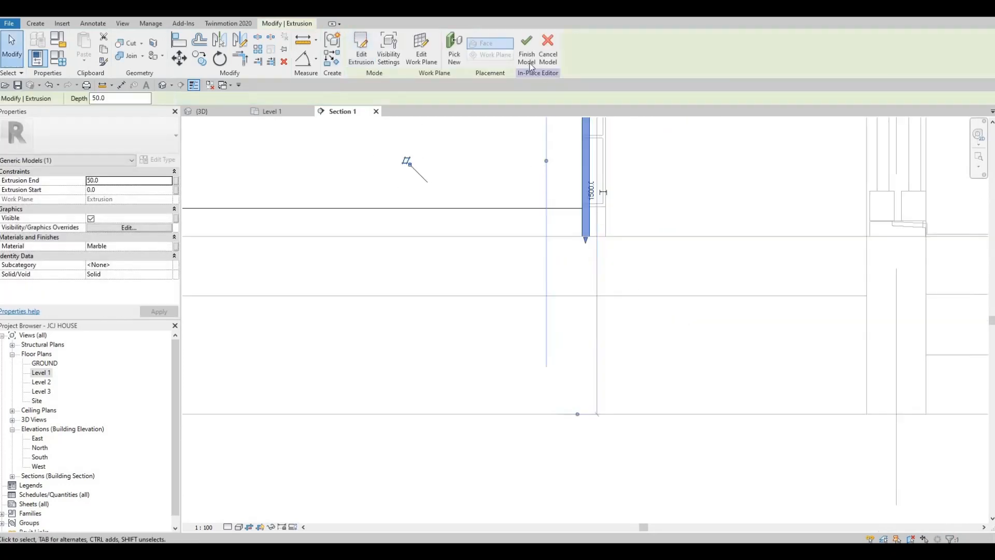
scroll(477, 266, down, 1)
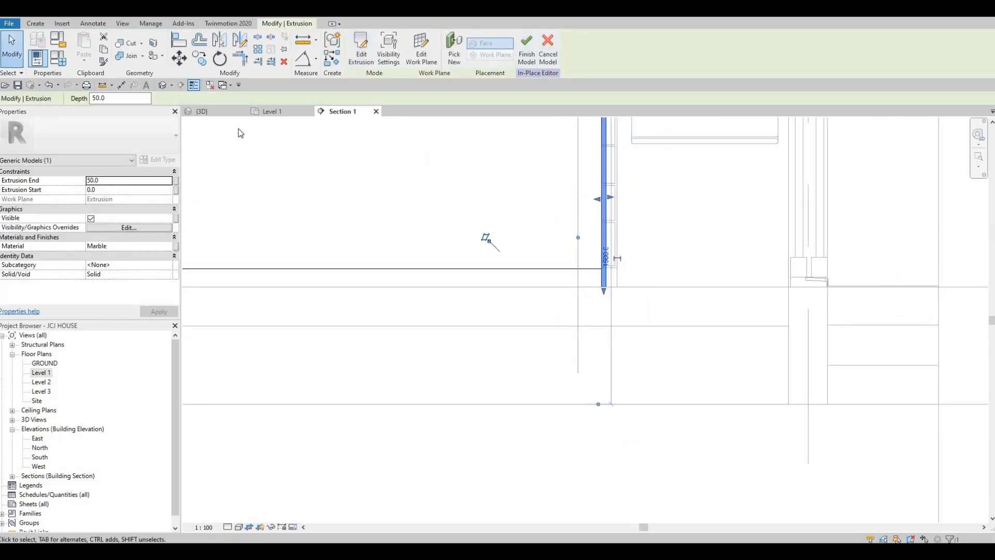
- In 3D, stretch the marble extrusion from -1057.3 to 252.1 across the island
click(203, 112)
scroll(364, 285, down, 2)
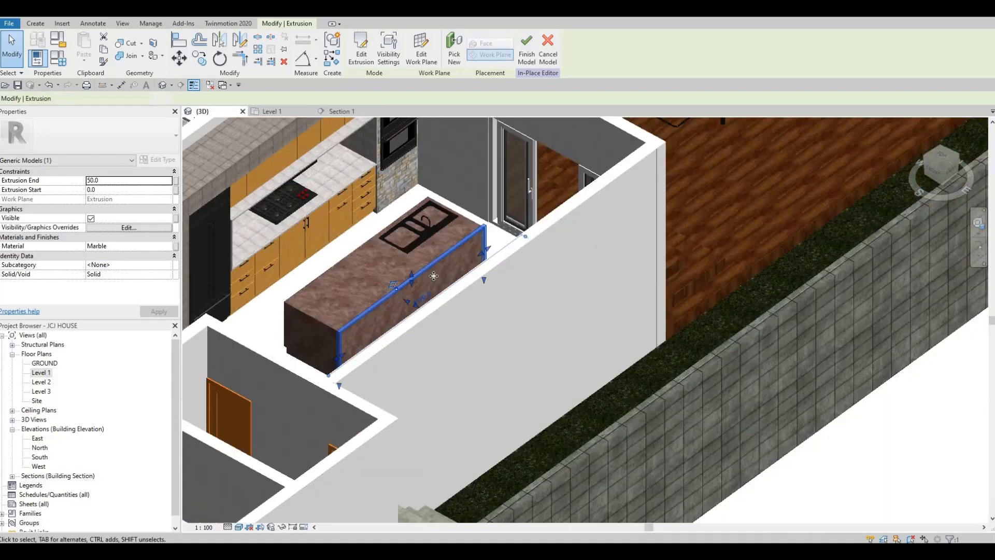
scroll(409, 300, up, 3)
drag(396, 300, 432, 295)
drag(429, 331, 449, 337)
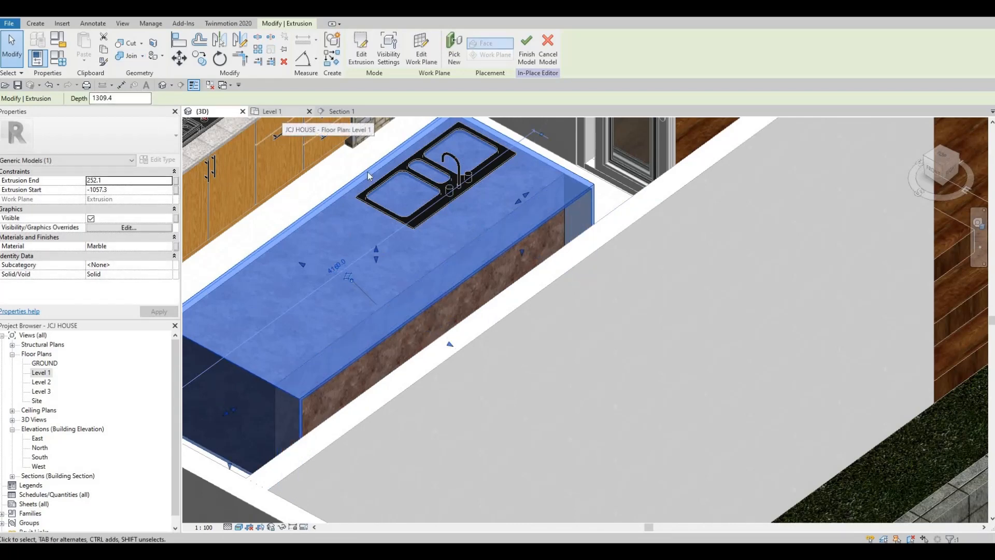
click(275, 112)
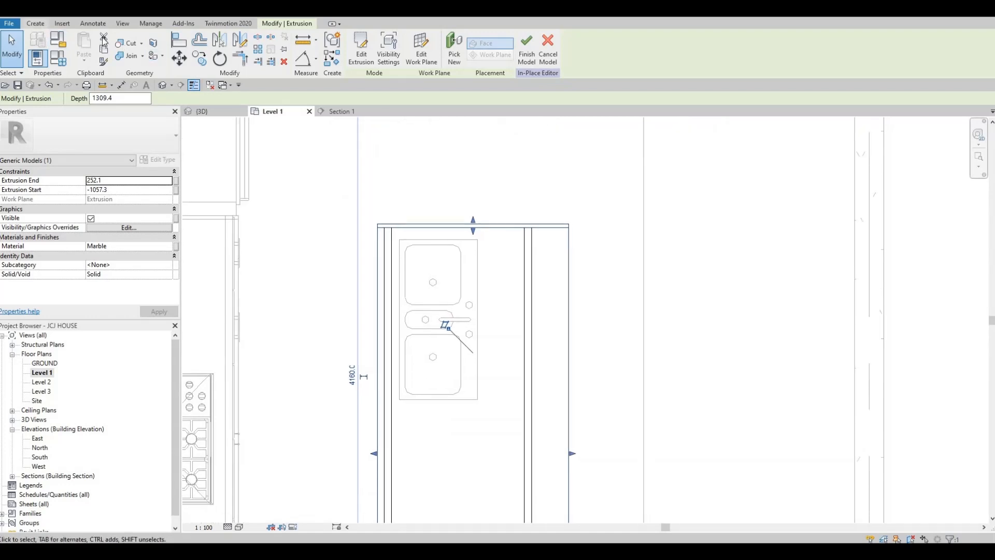
- Draw a void extrusion rectangle around the sink basins in the Level 1 plan
click(35, 24)
click(199, 49)
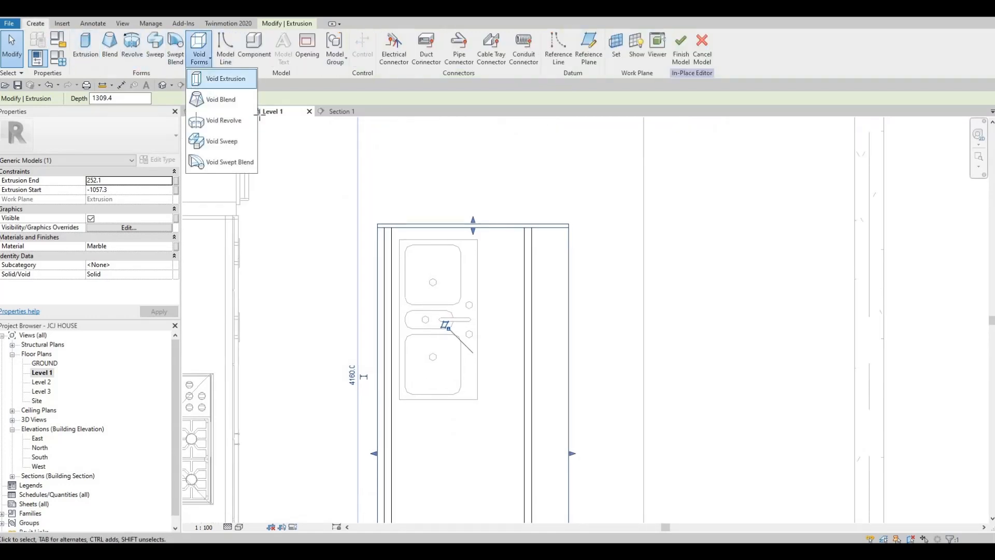
click(222, 78)
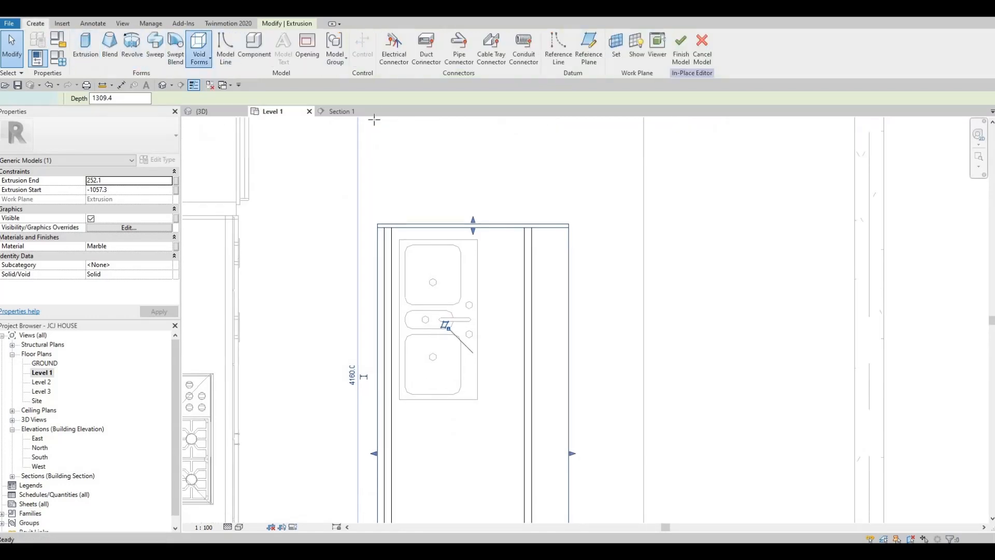
scroll(422, 272, up, 5)
click(405, 242)
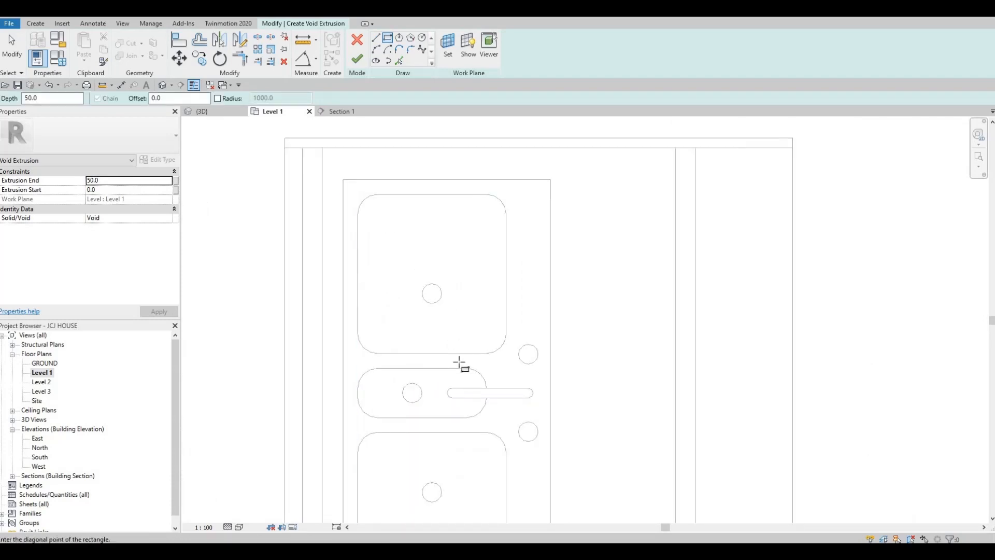
scroll(460, 362, down, 3)
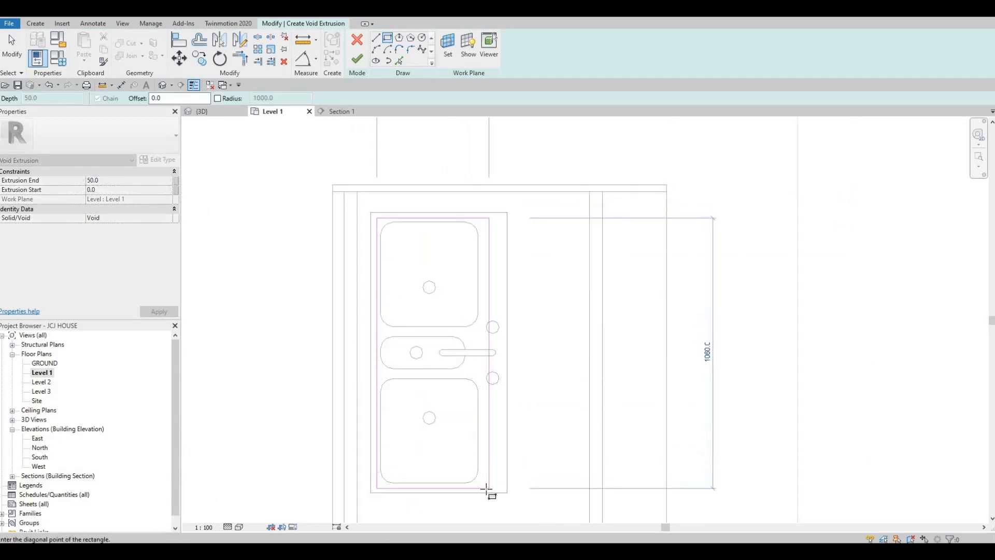
click(484, 487)
key(Escape)
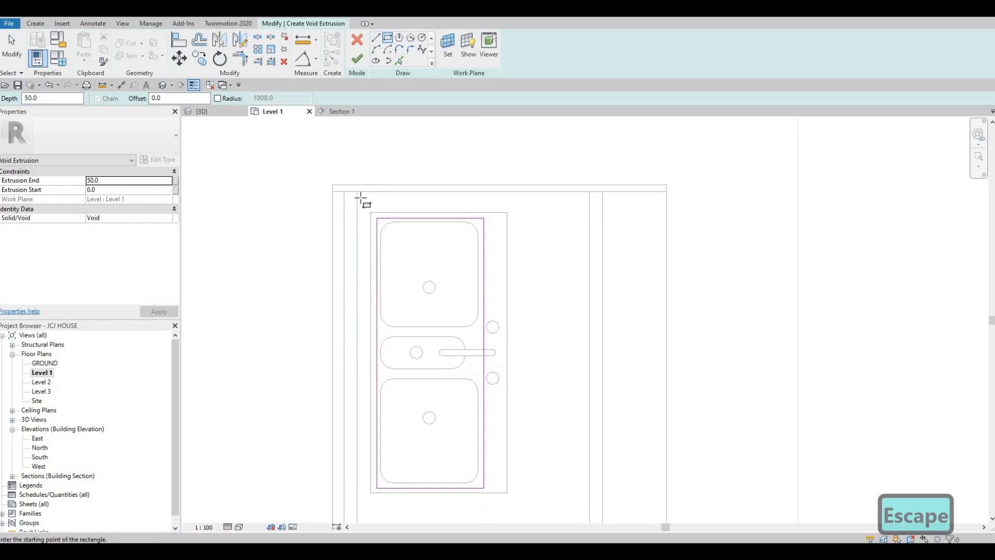
- Finish the 50.0-deep void so it cuts the countertop, and view the island in 3D
scroll(393, 259, down, 3)
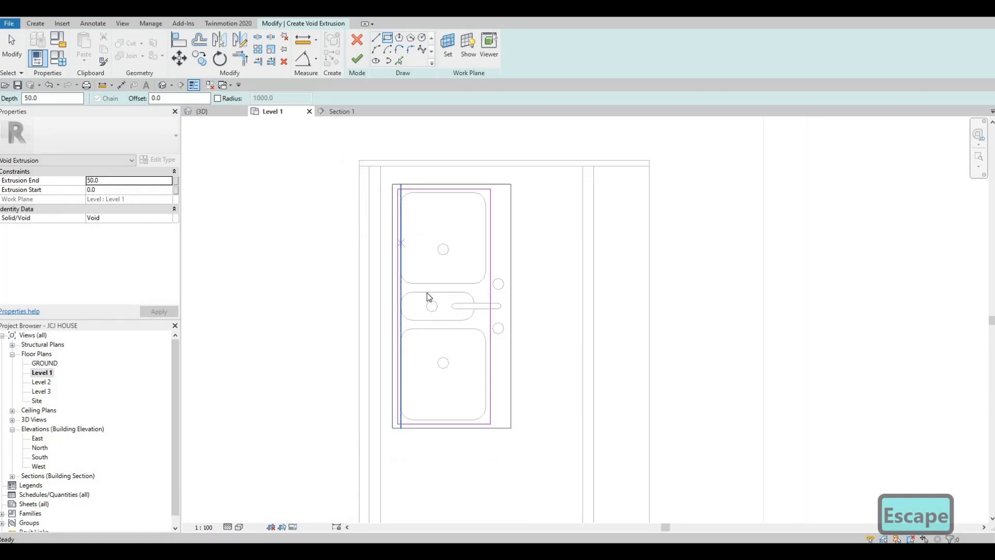
key(Escape)
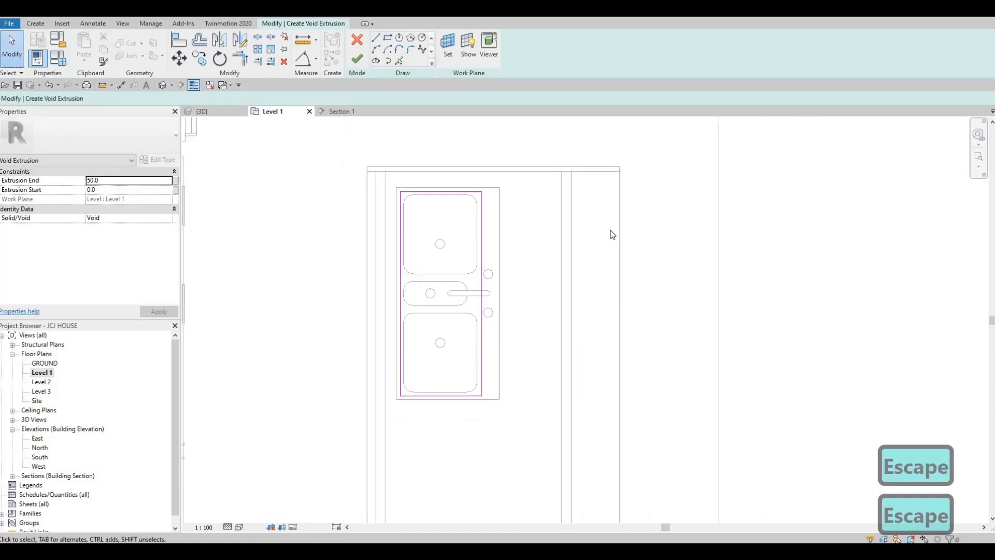
click(357, 59)
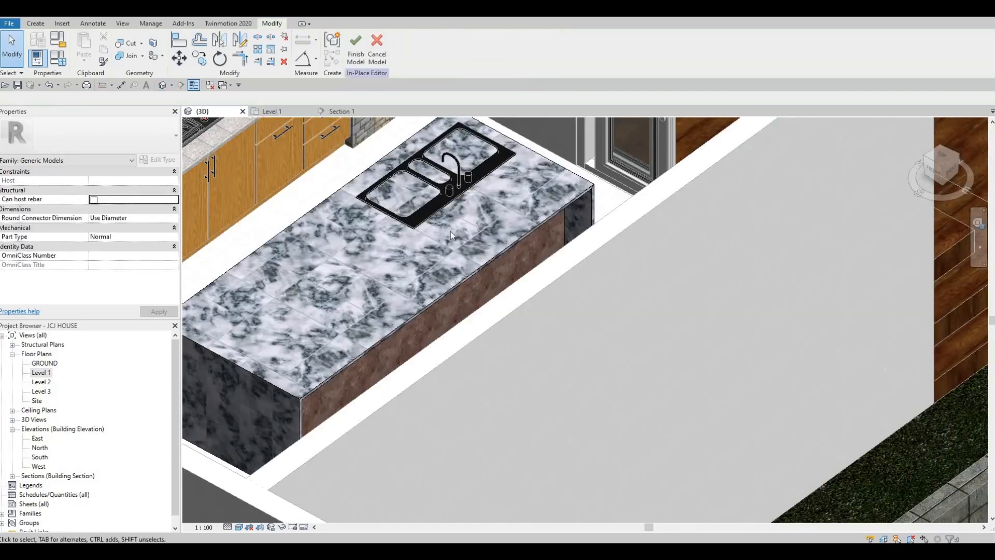
shift+middle_drag(450, 231, 467, 244)
scroll(445, 229, up, 3)
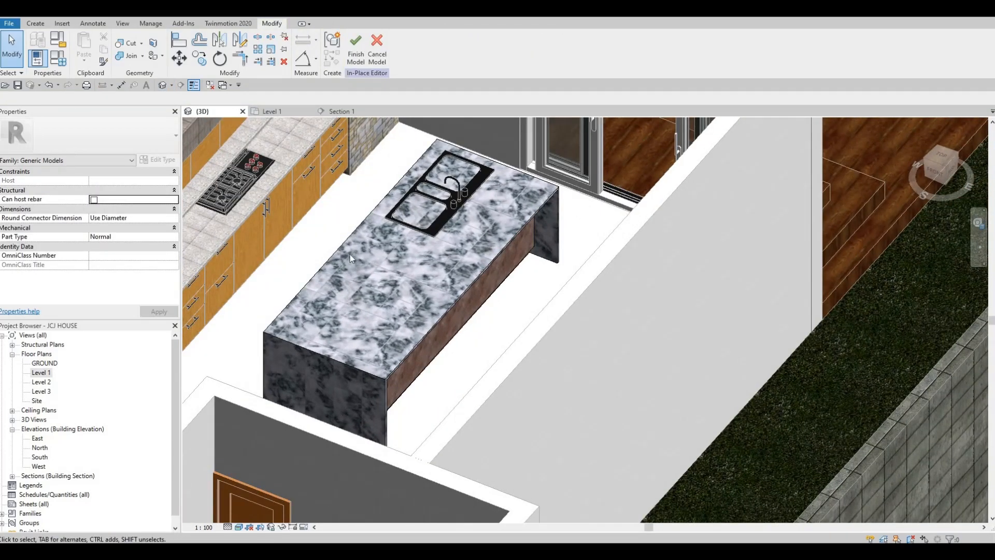
- Switch the 3D view to Hidden Line and orbit around the kitchen island
click(239, 528)
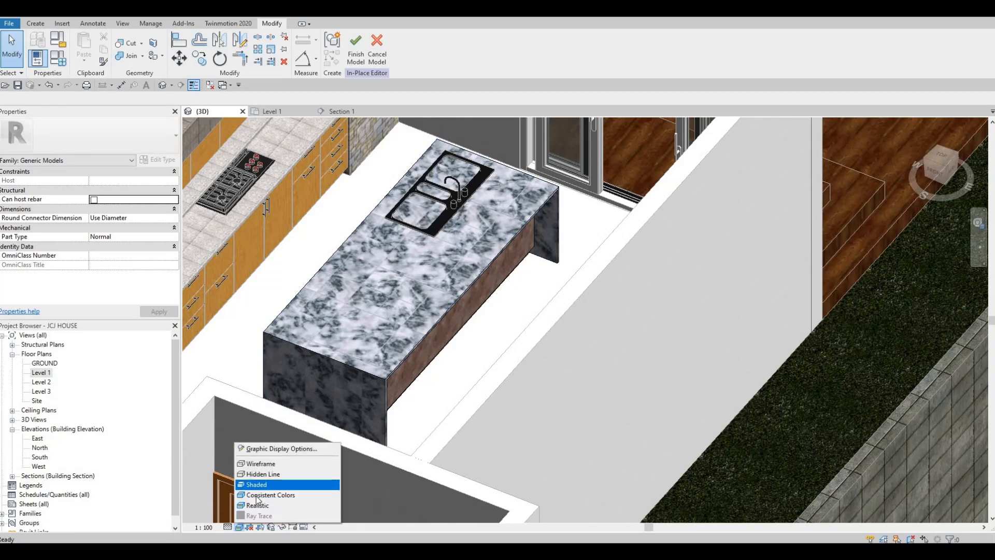
click(264, 473)
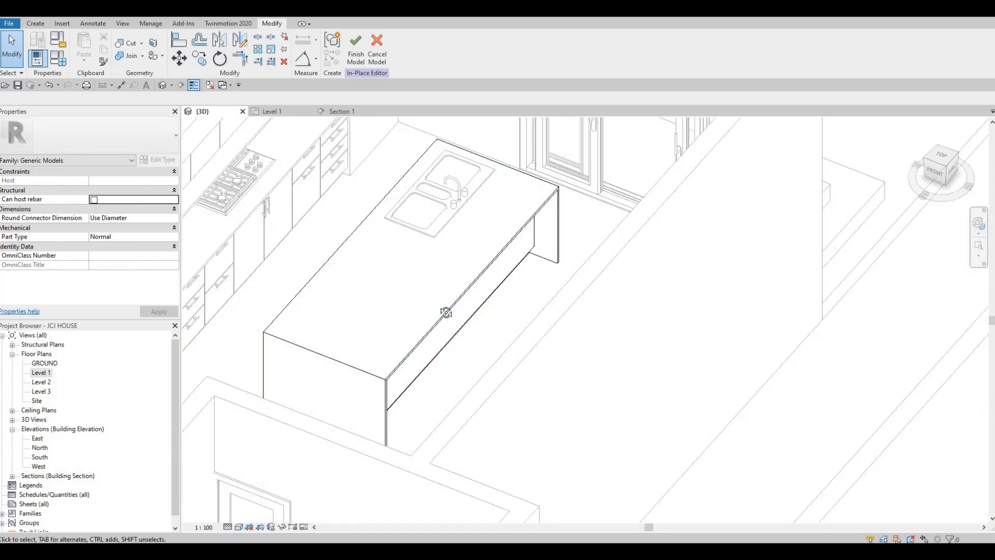
mouse_move(447, 311)
shift+middle_down()
mouse_move(521, 382)
mouse_move(524, 353)
mouse_move(602, 240)
mouse_move(511, 316)
mouse_move(414, 156)
mouse_move(422, 49)
mouse_move(440, 286)
mouse_move(447, 247)
mouse_move(490, 267)
shift+middle_up()
scroll(453, 220, down, 3)
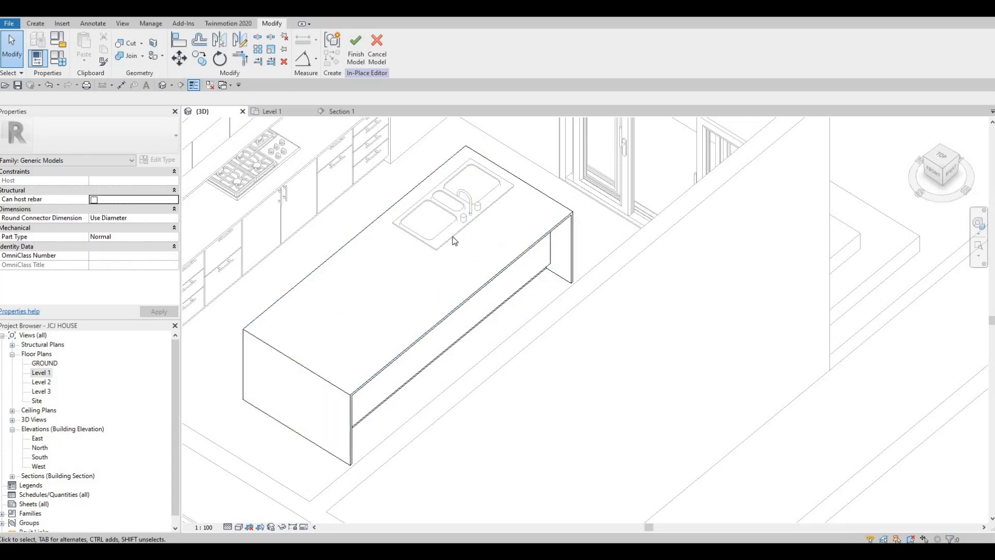
- Drag the sink void's top and bottom faces so it spans 451.4 to 1001.2
key(ctrl+Tab)
click(452, 229)
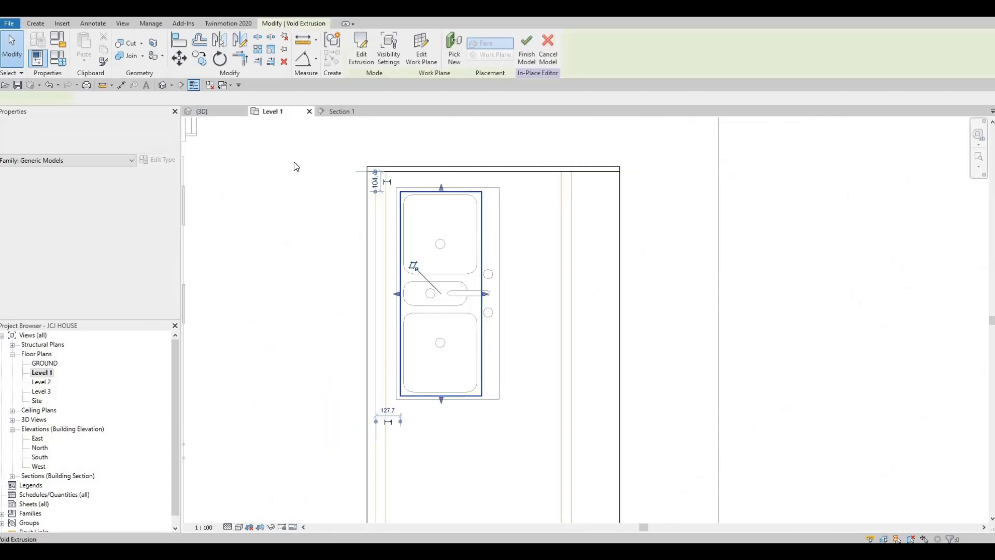
key(ctrl+Tab)
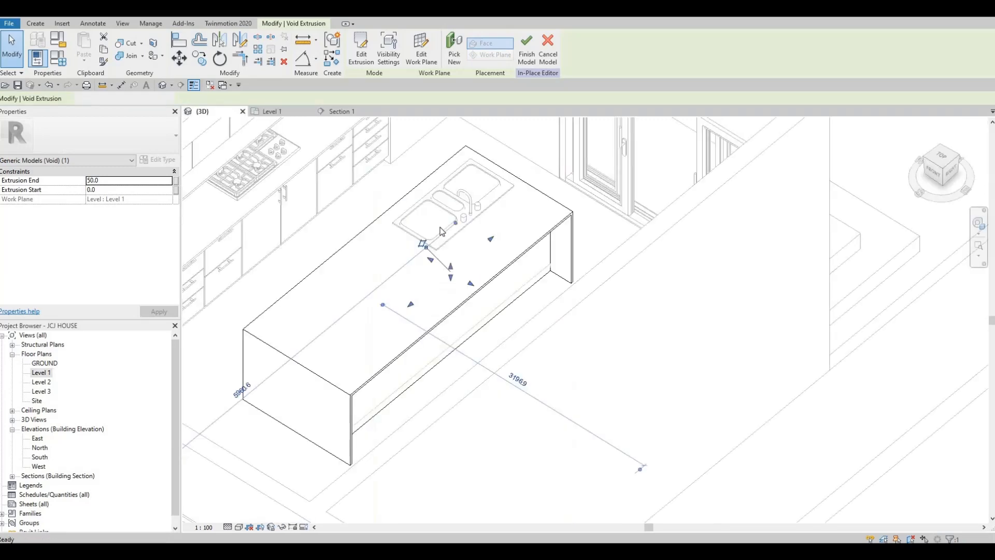
drag(450, 266, 449, 194)
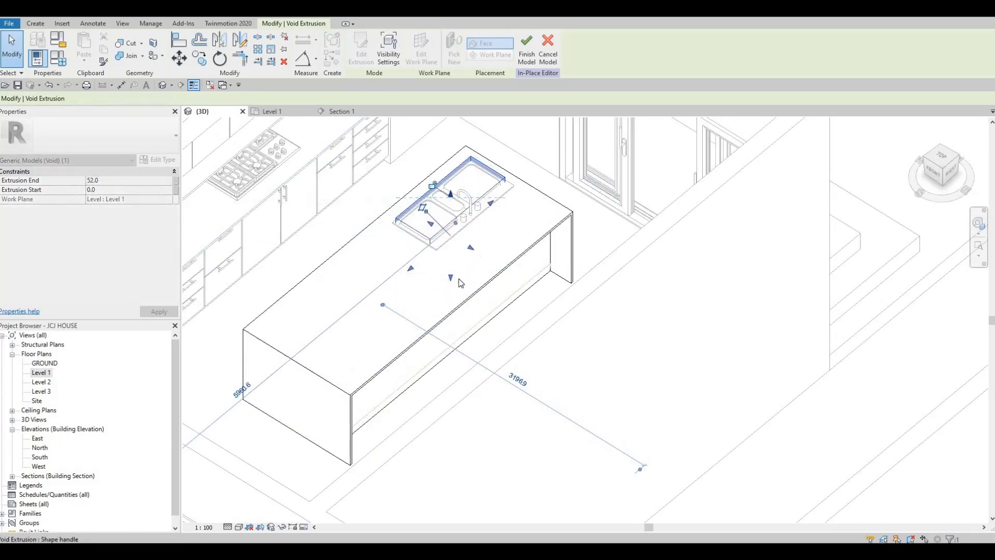
scroll(458, 278, up, 2)
drag(449, 293, 449, 240)
shift+middle_drag(448, 230, 399, 164)
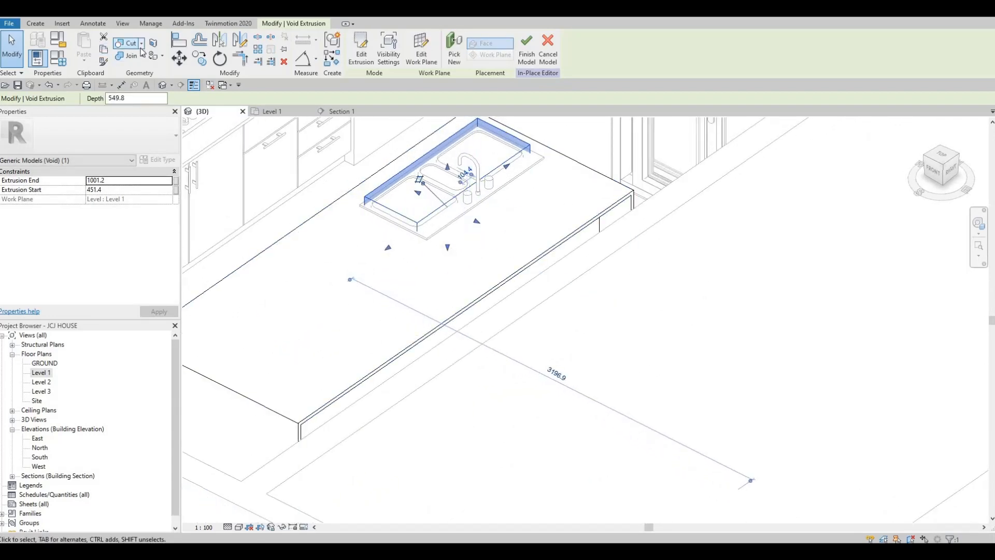
click(141, 43)
- Try cutting geometry with the void and finishing the in-place model, then undo the finish
click(135, 55)
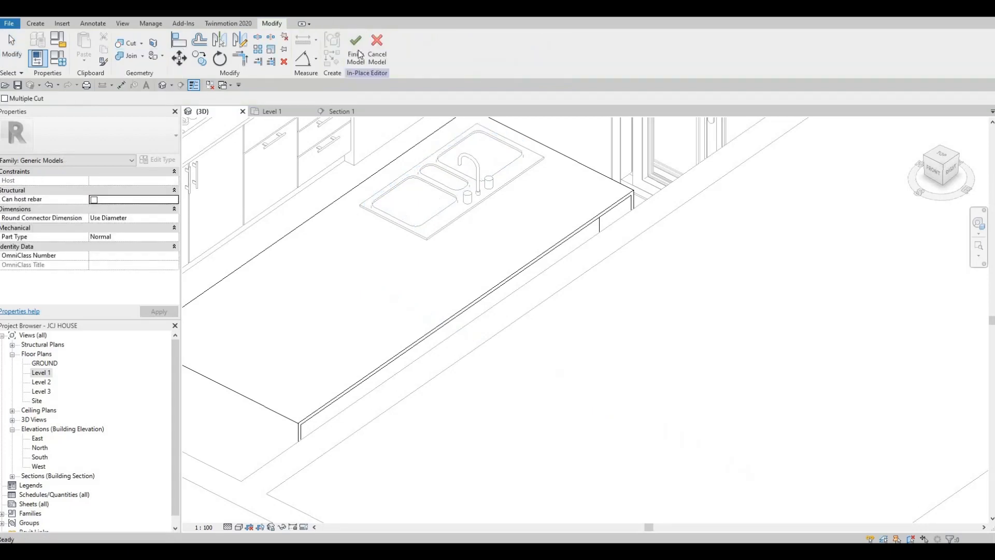
click(356, 47)
shift+middle_drag(521, 342, 456, 201)
key(Escape)
scroll(437, 199, up, 2)
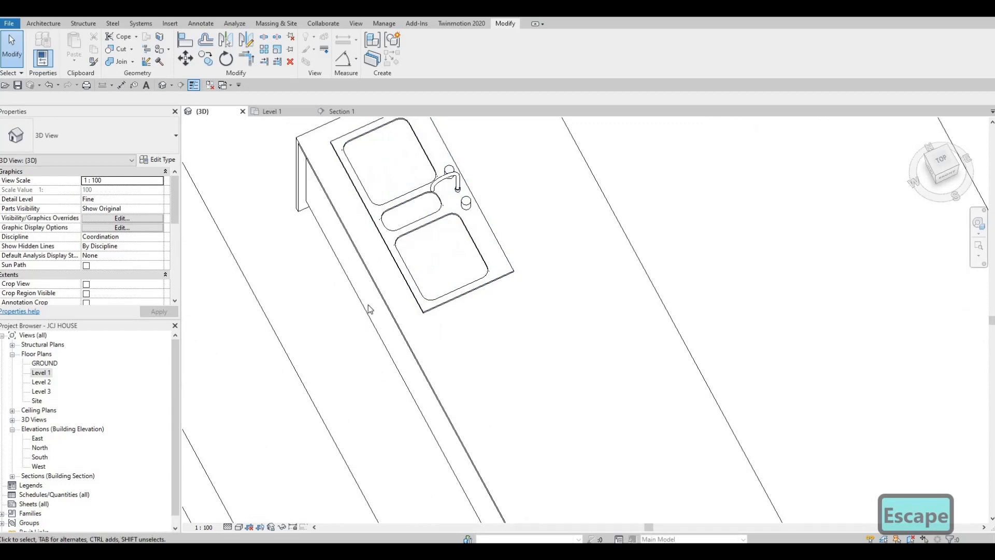
scroll(355, 358, down, 1)
shift+middle_drag(281, 340, 240, 160)
key(ctrl+z)
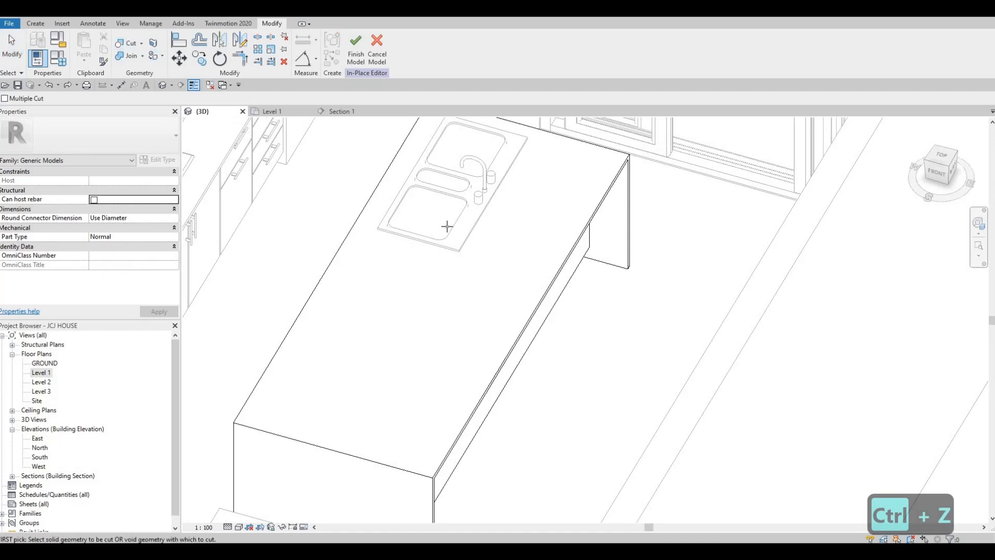
- Retry picking the countertop as the solid to cut, cancel it, and set the view to Wireframe
click(404, 257)
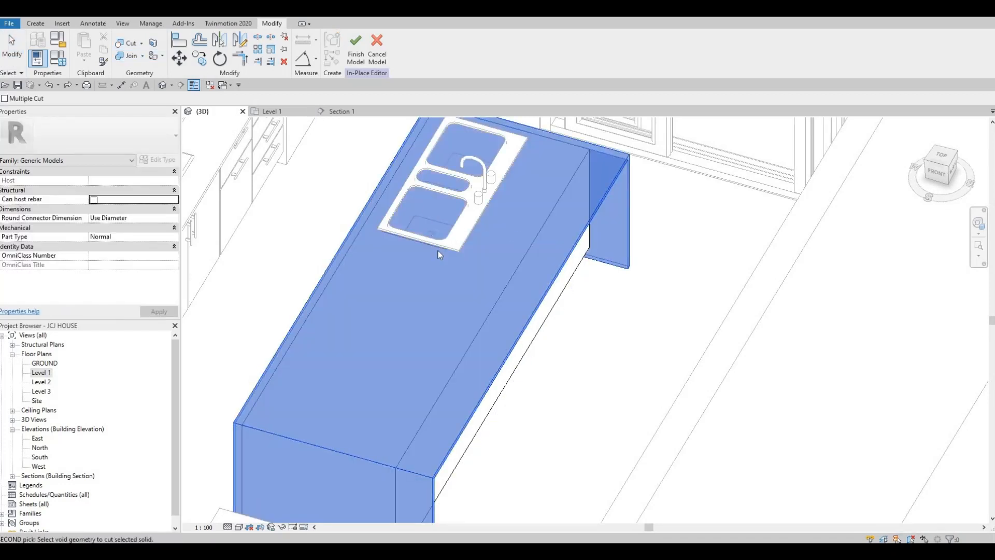
key(Escape)
key(ctrl+z)
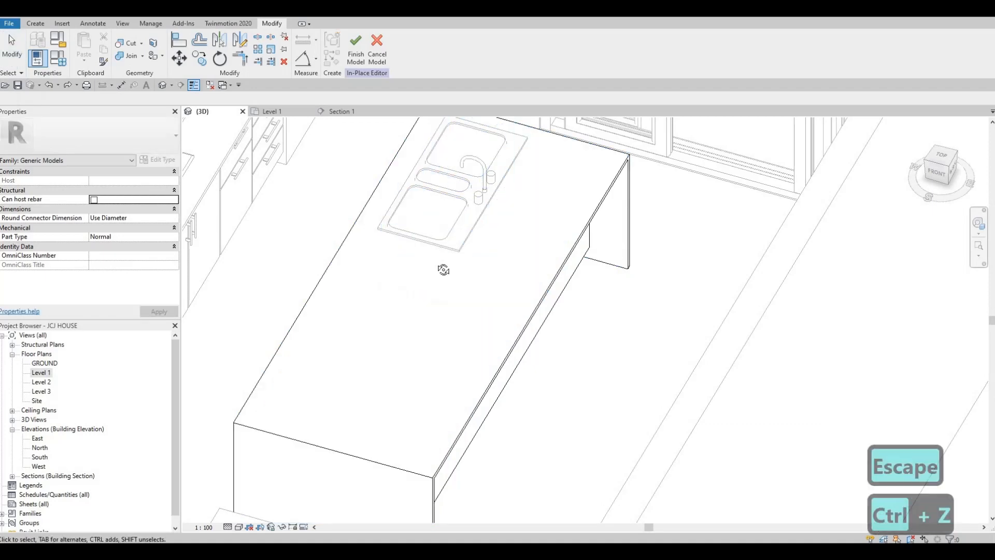
shift+middle_drag(437, 274, 458, 289)
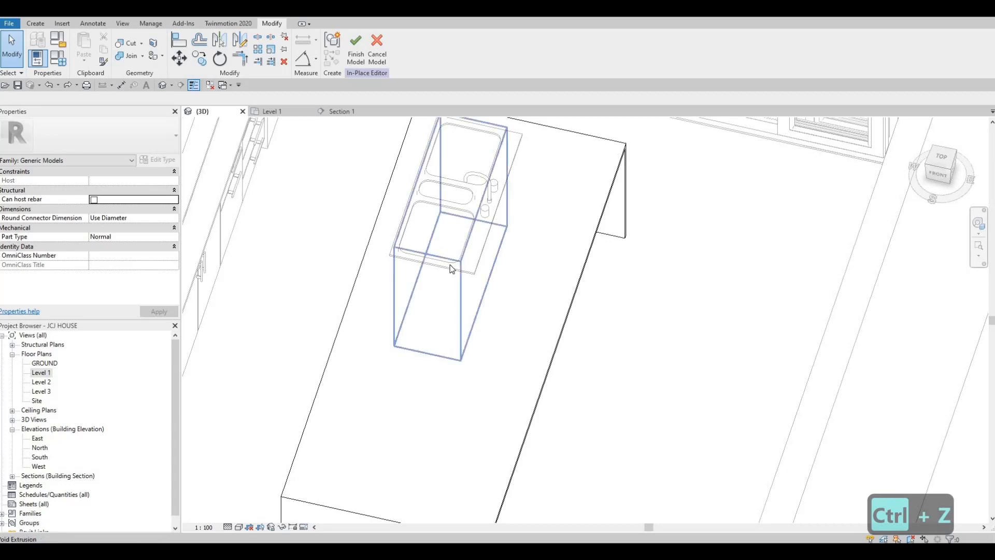
click(418, 209)
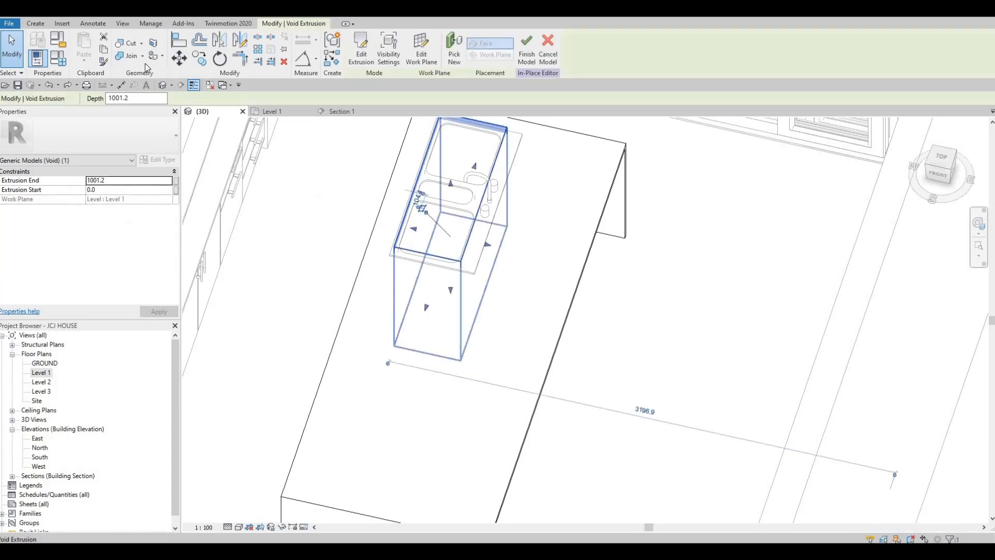
key(Escape)
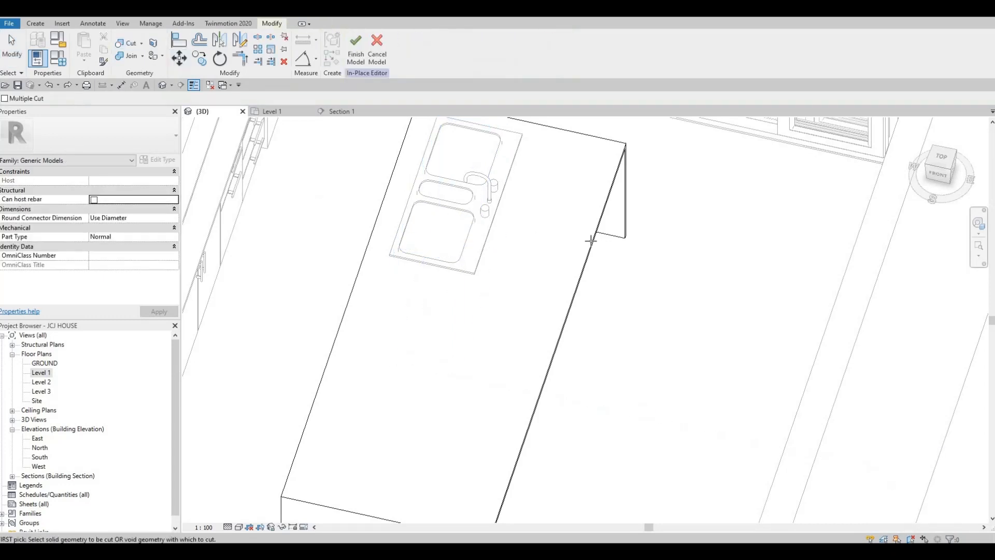
click(565, 282)
shift+middle_drag(457, 211, 446, 278)
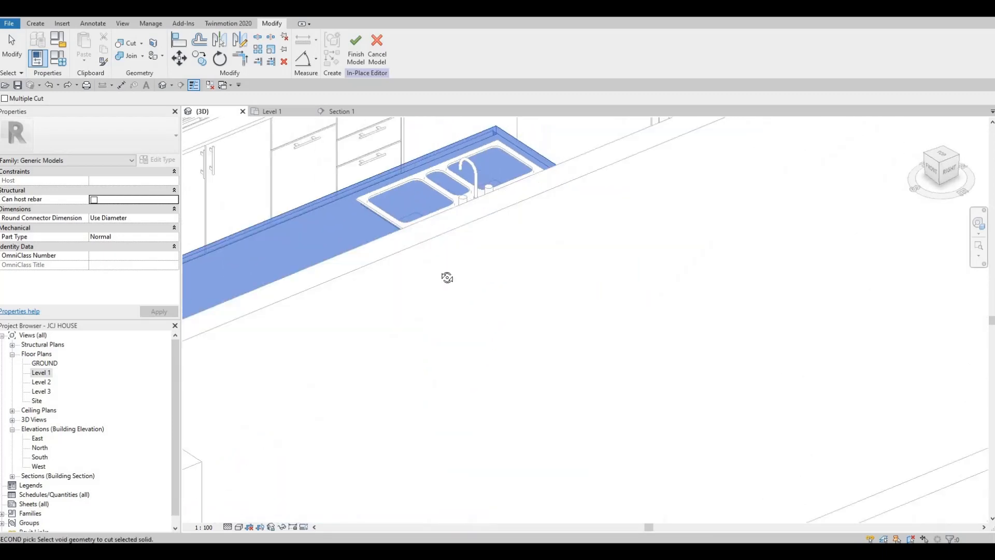
key(Escape)
key(Escape)
shift+middle_drag(511, 380, 547, 338)
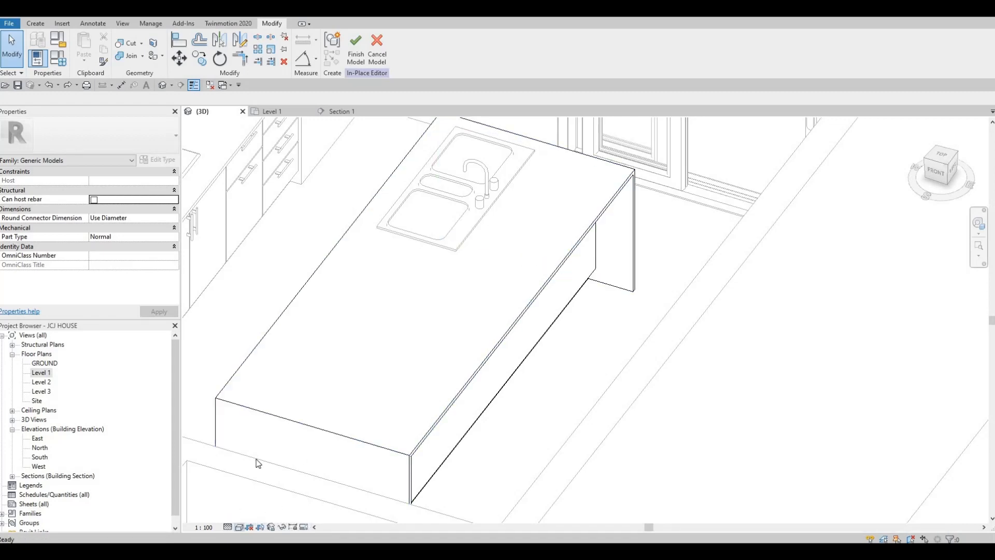
click(239, 528)
key(Escape)
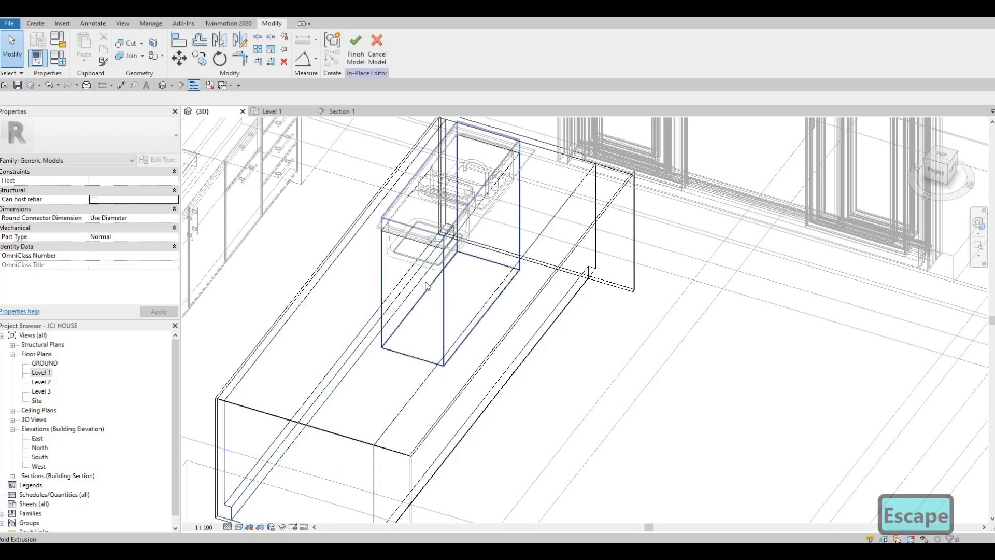
- Cut the countertop with the sink void via Cut Geometry and finish the in-place model
click(428, 286)
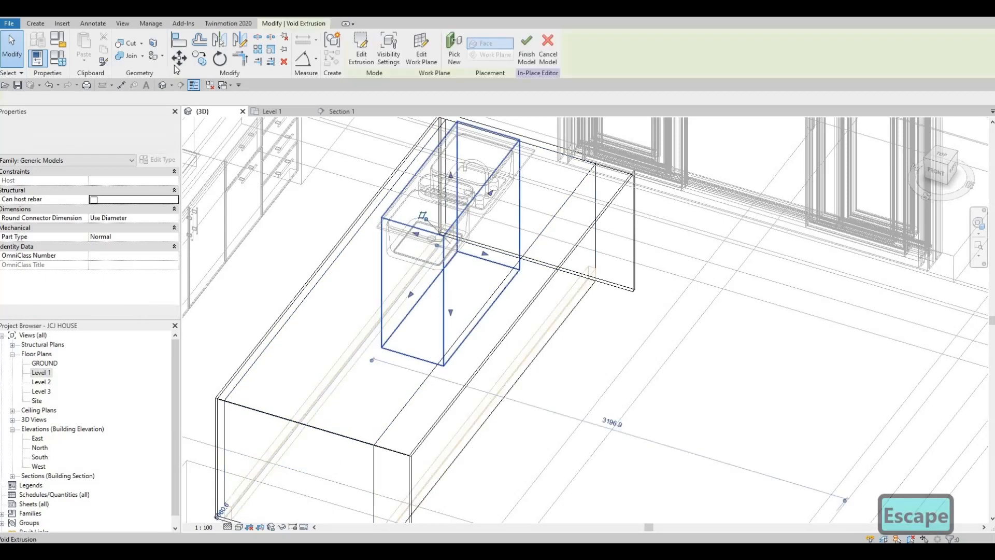
click(132, 46)
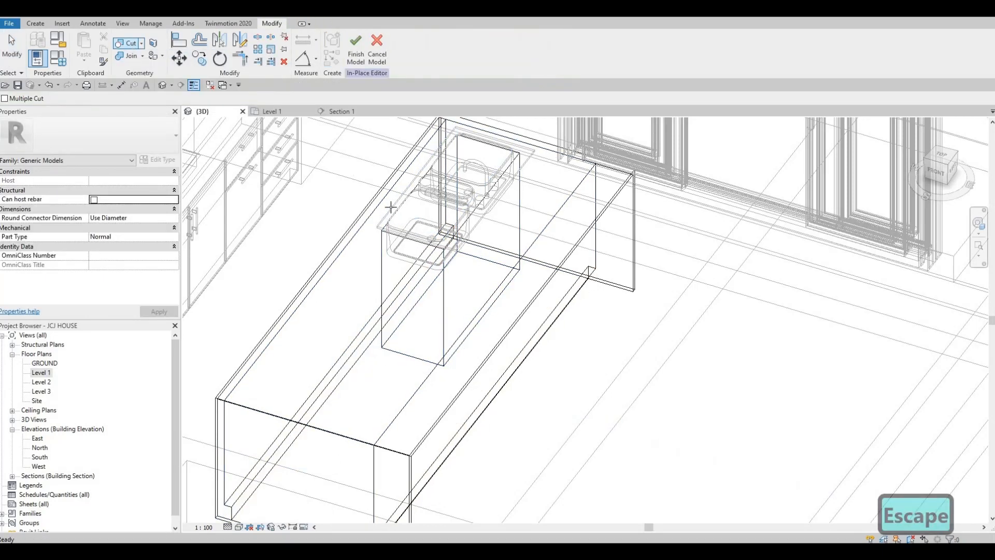
click(379, 205)
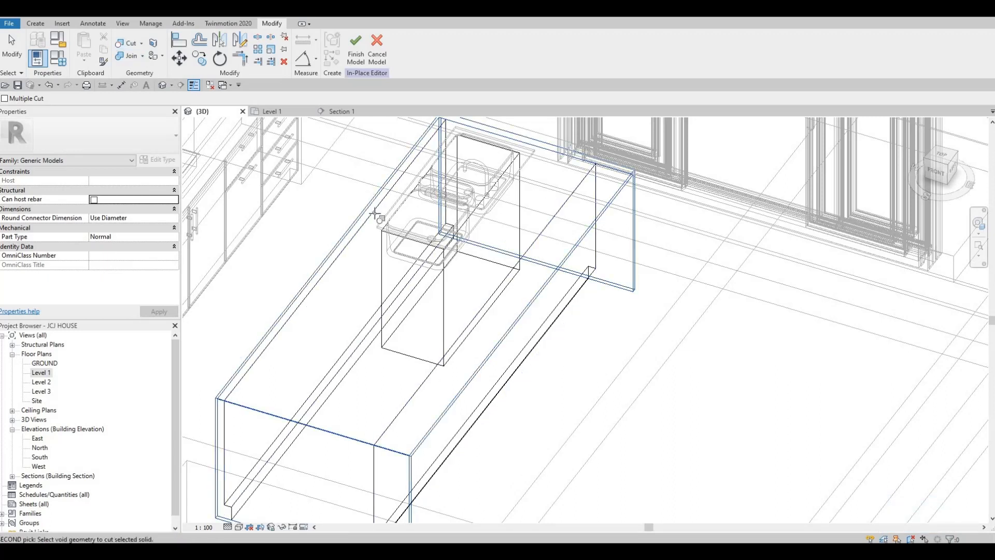
click(399, 228)
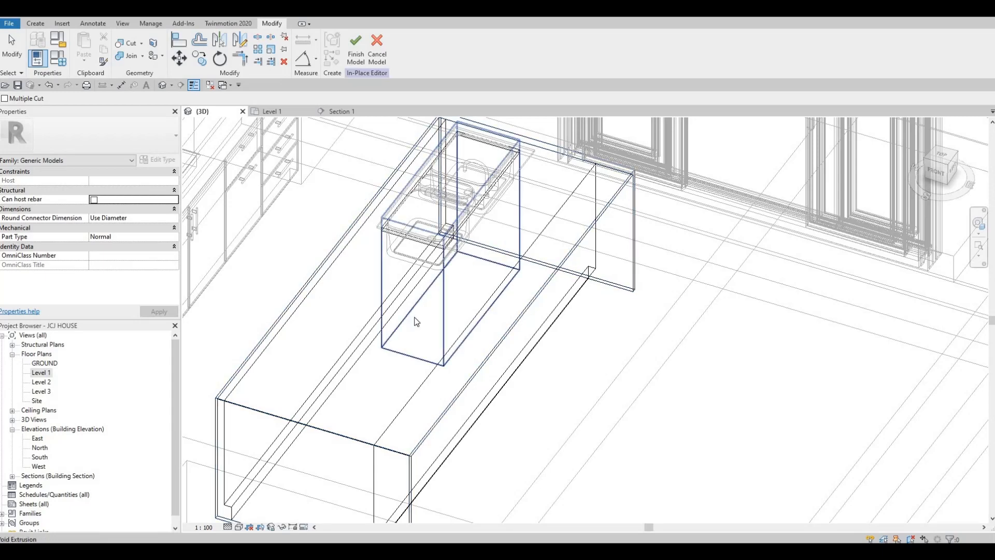
key(Escape)
key(Escape)
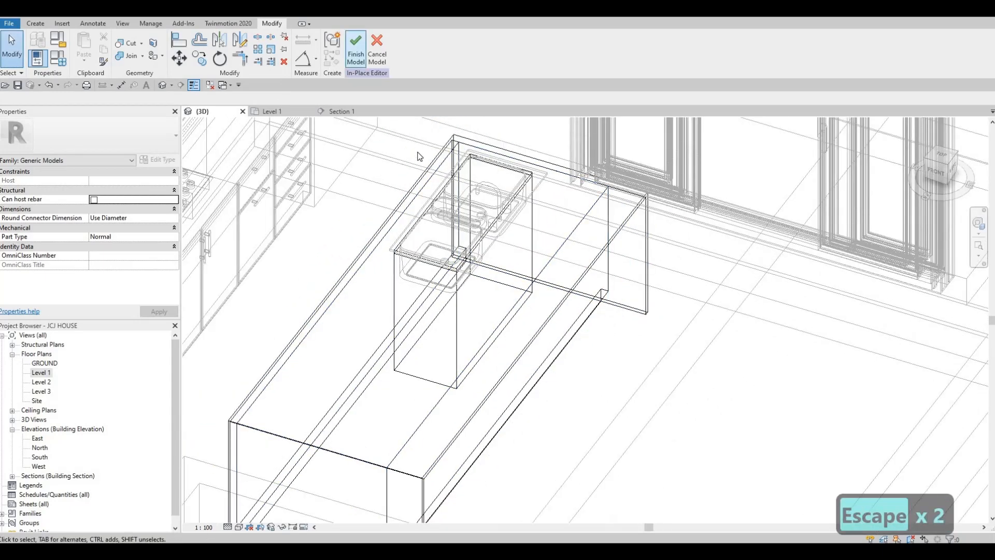
click(356, 46)
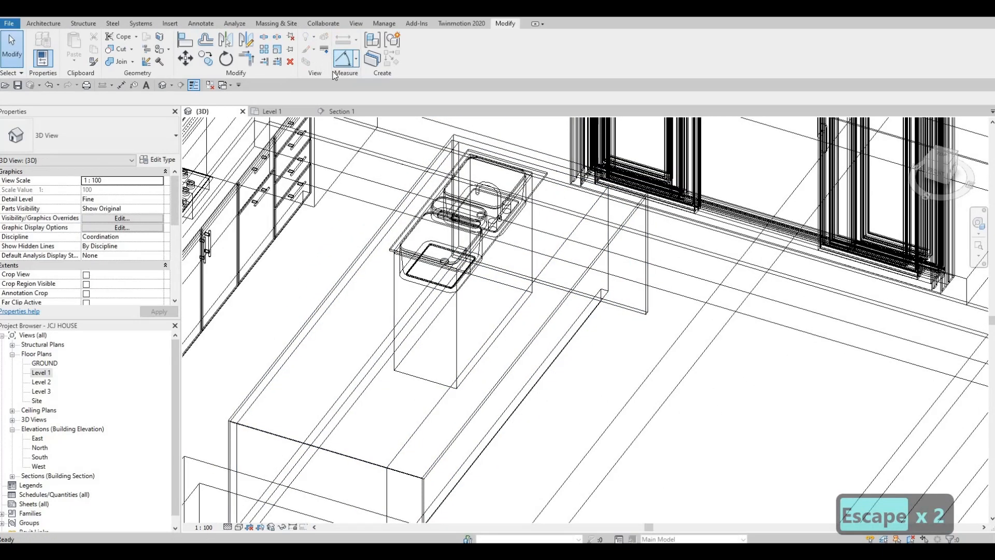
- Switch to Hidden Line and orbit to inspect the countertop opening around the triple sink
click(240, 528)
click(270, 474)
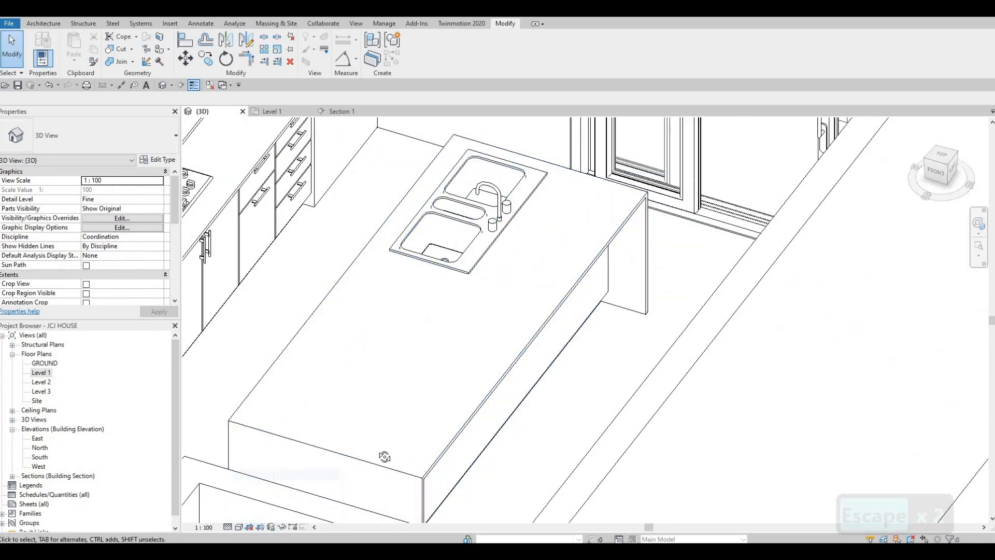
key(Escape)
shift+middle_drag(444, 244, 477, 272)
scroll(476, 266, up, 3)
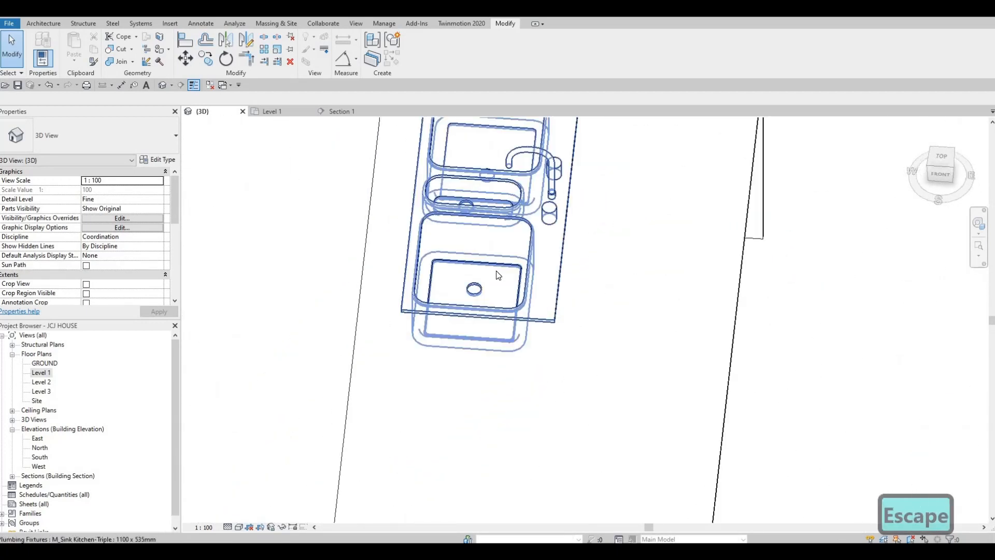
shift+middle_drag(468, 341, 344, 239)
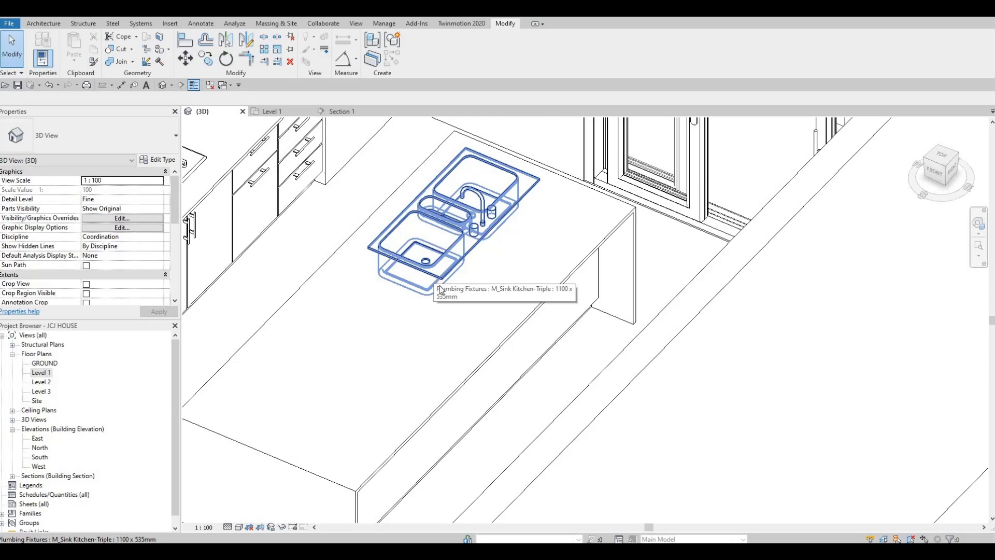
key(Escape)
key(Escape)
shift+middle_drag(331, 223, 349, 240)
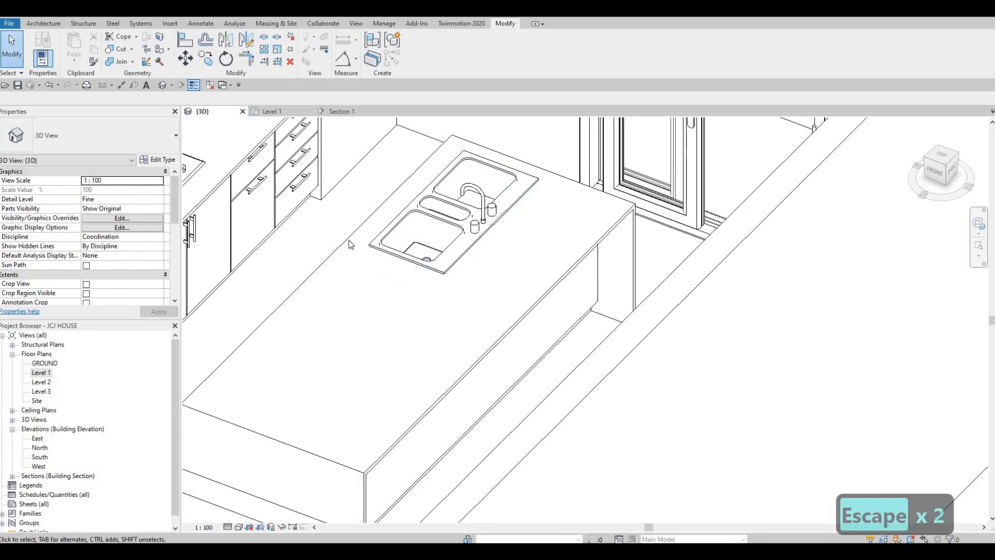
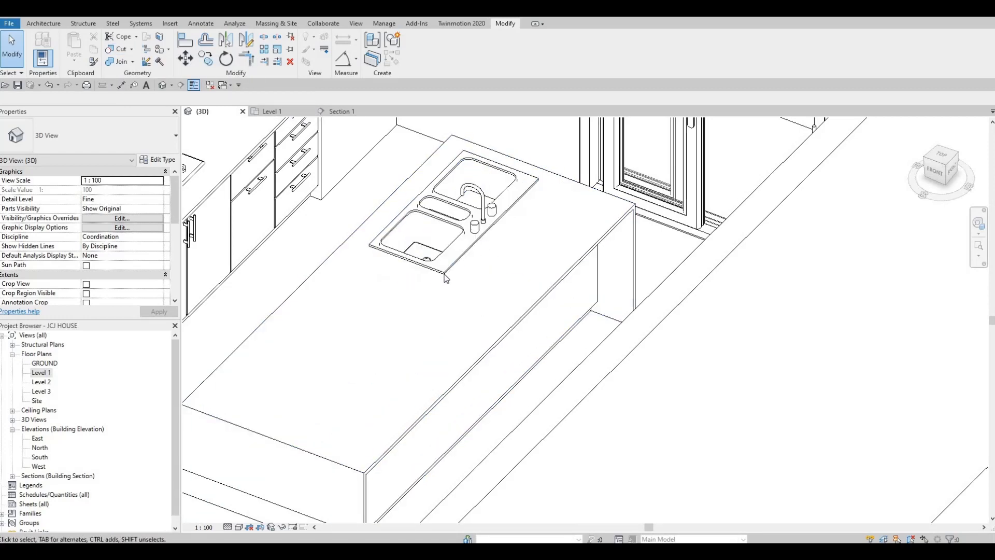
- Orbit to look down on the island and switch the visual style to Consistent Colors
key(Escape)
key(Escape)
shift+middle_drag(499, 293, 224, 308)
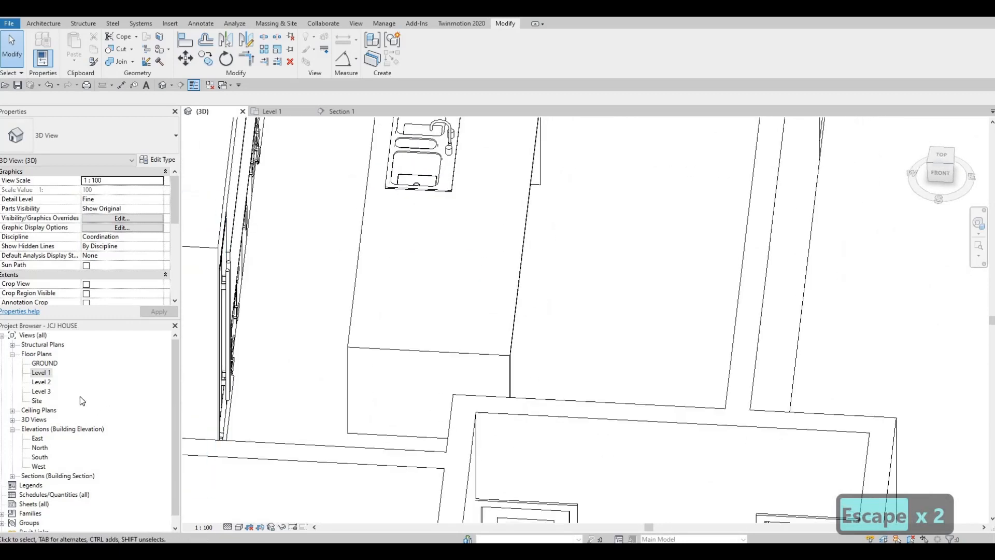
click(239, 526)
click(252, 495)
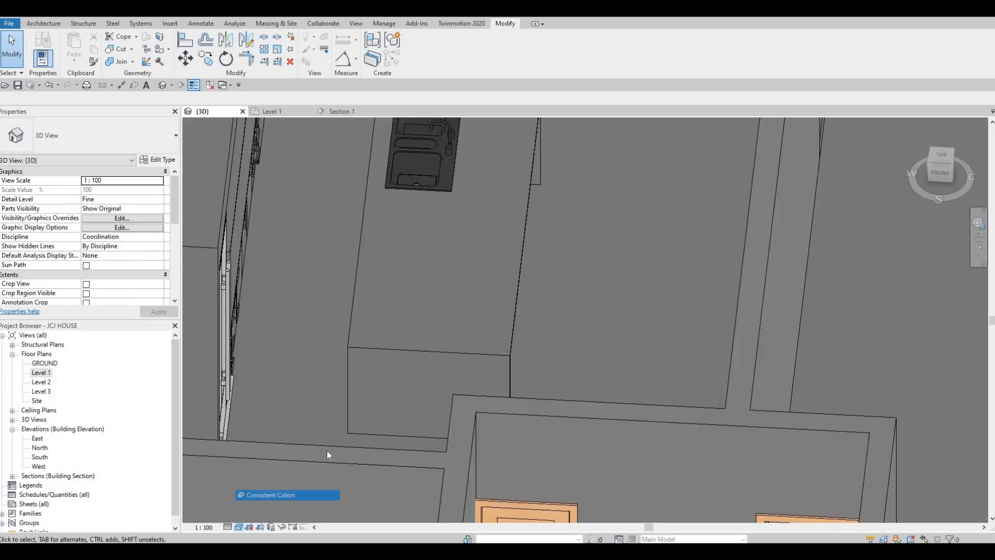
scroll(359, 390, down, 1)
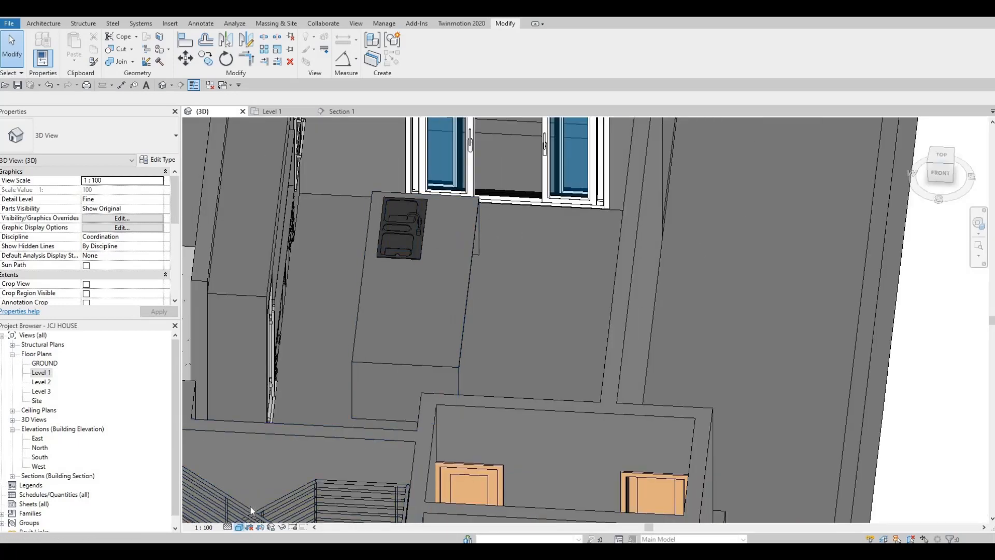
- Switch to Realistic and orbit around the marble countertop and black triple sink
click(239, 527)
click(257, 506)
key(Escape)
scroll(381, 399, down, 1)
shift+middle_drag(381, 400, 339, 392)
scroll(395, 288, up, 3)
scroll(430, 278, up, 5)
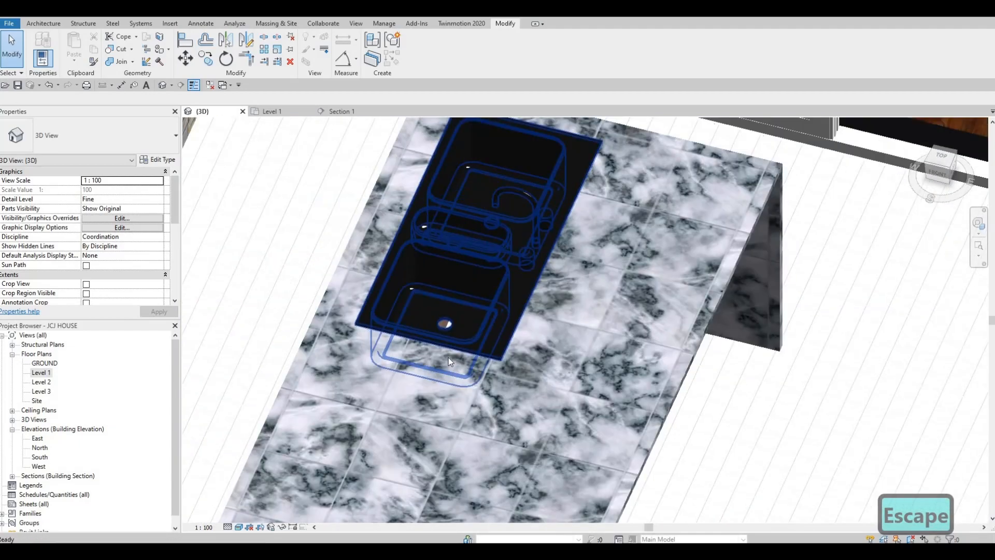
shift+middle_drag(504, 412, 576, 315)
scroll(576, 315, down, 2)
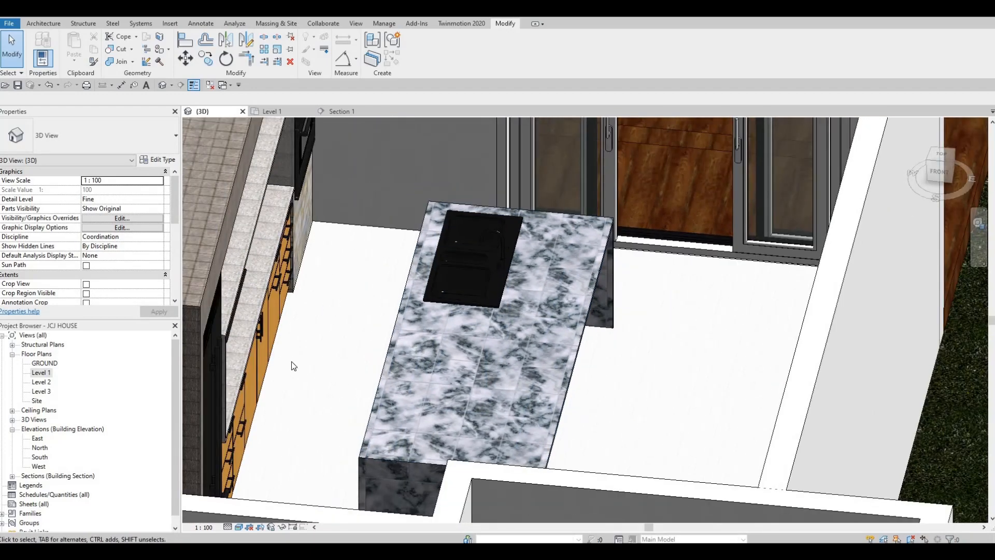
- On the Level 1 plan, load M_Chair-Stacking from the Furniture > Seating library folder
click(45, 23)
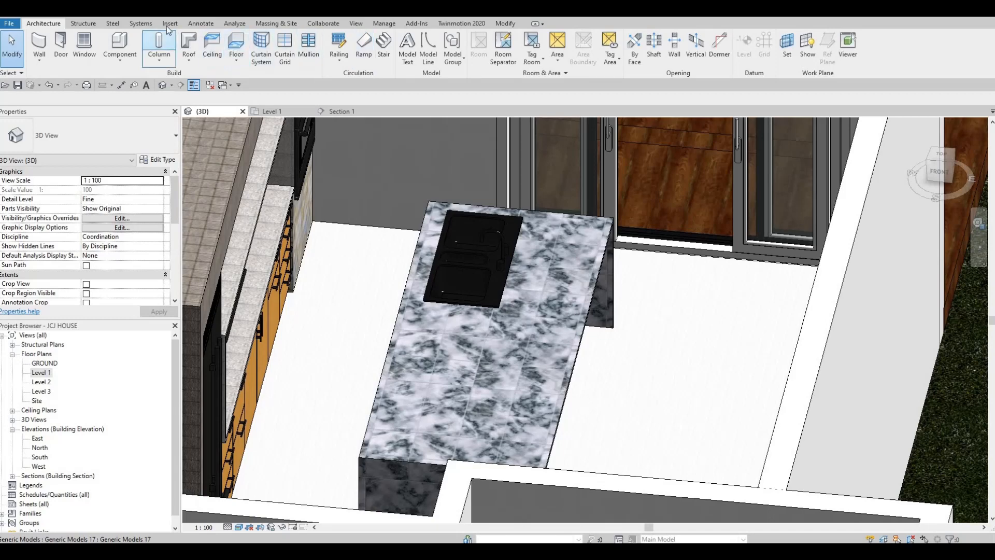
click(272, 111)
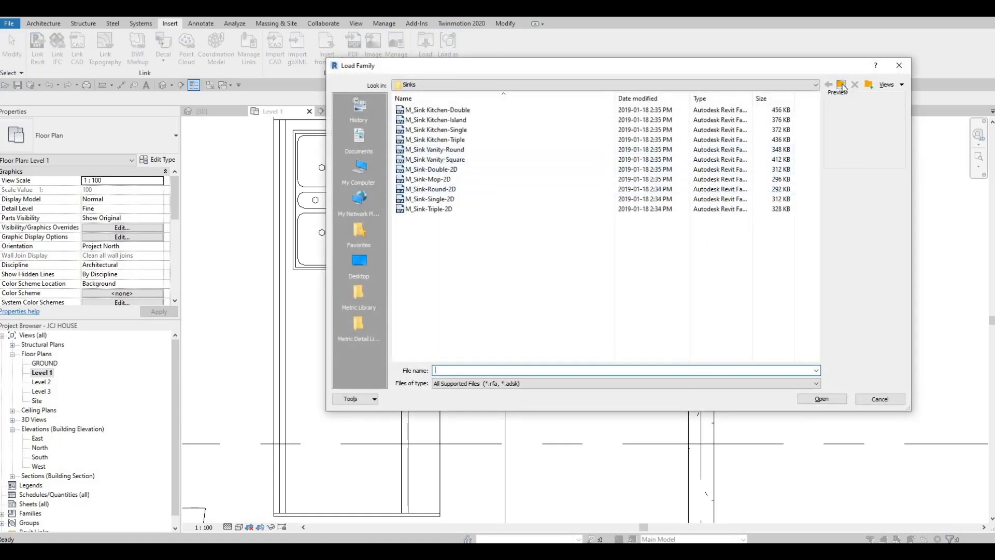
click(842, 85)
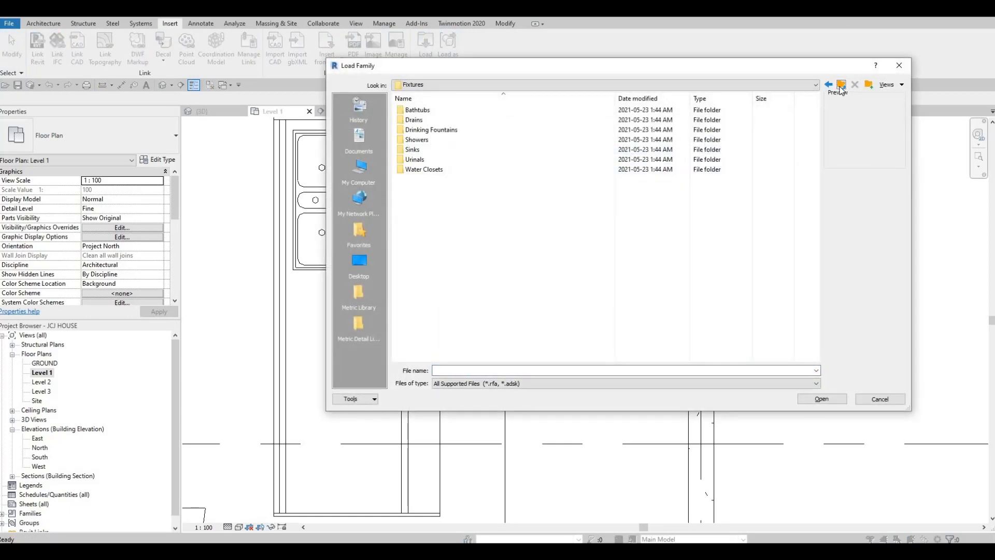
click(841, 85)
click(841, 85)
click(841, 85)
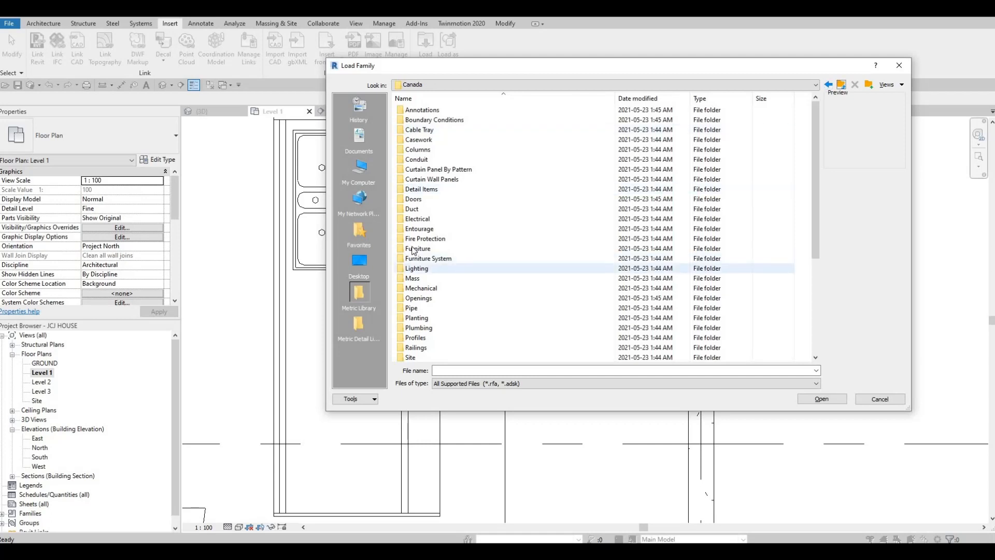
double_click(415, 248)
double_click(433, 120)
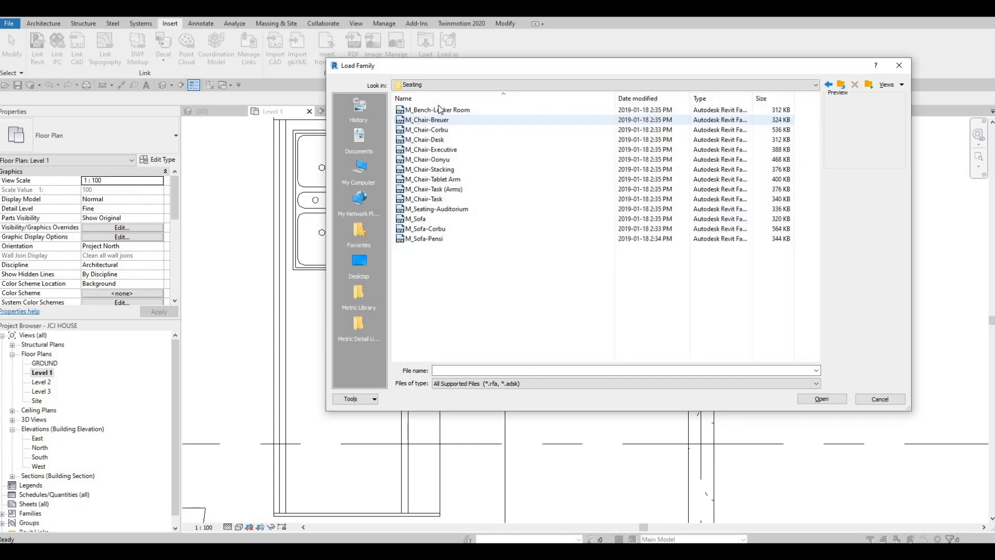
click(435, 110)
key(Down)
key(Down)
key(Down)
key(Down)
key(Down)
key(Down)
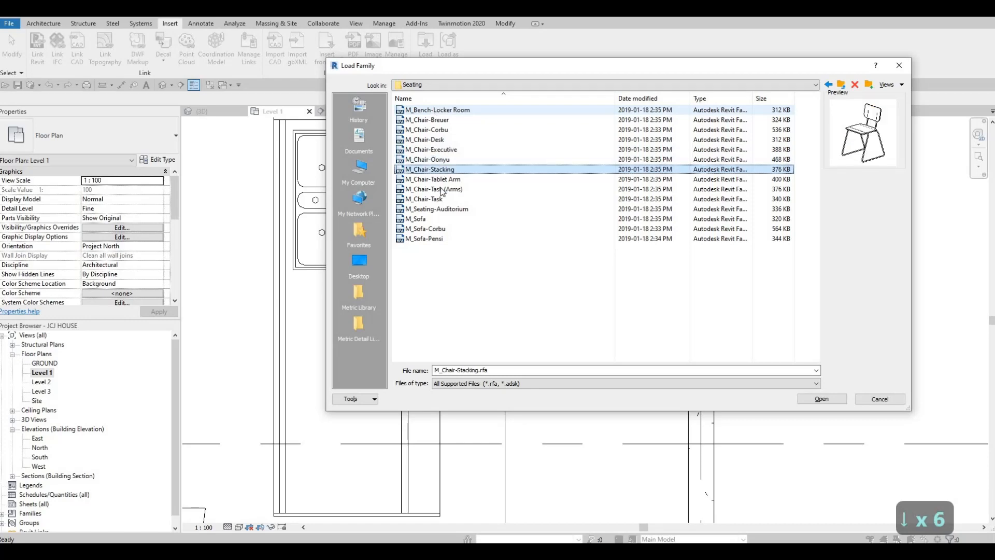
click(813, 401)
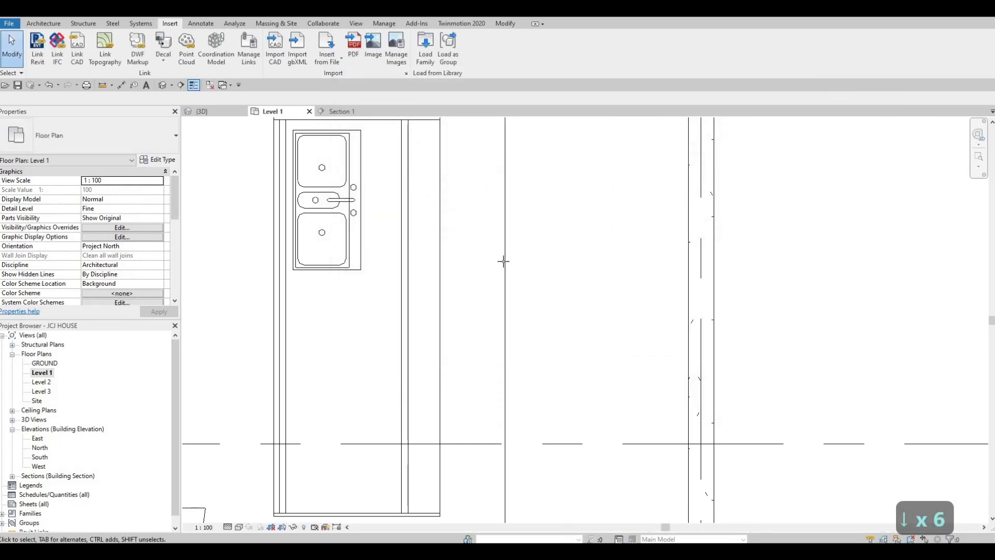
- Place stacking chairs along the island's right side, rotated to face the island
key(c)
key(m)
scroll(499, 259, down, 2)
key(space)
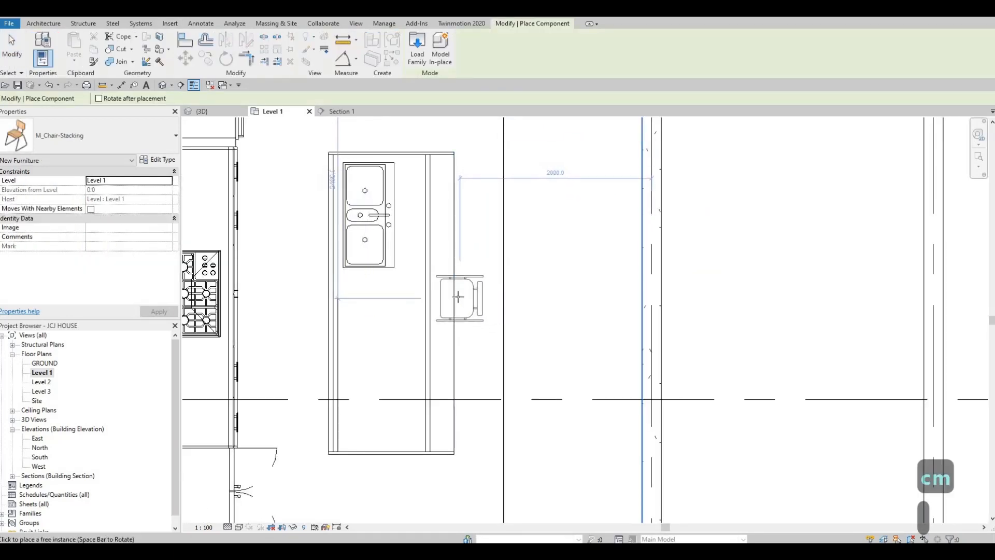
click(465, 361)
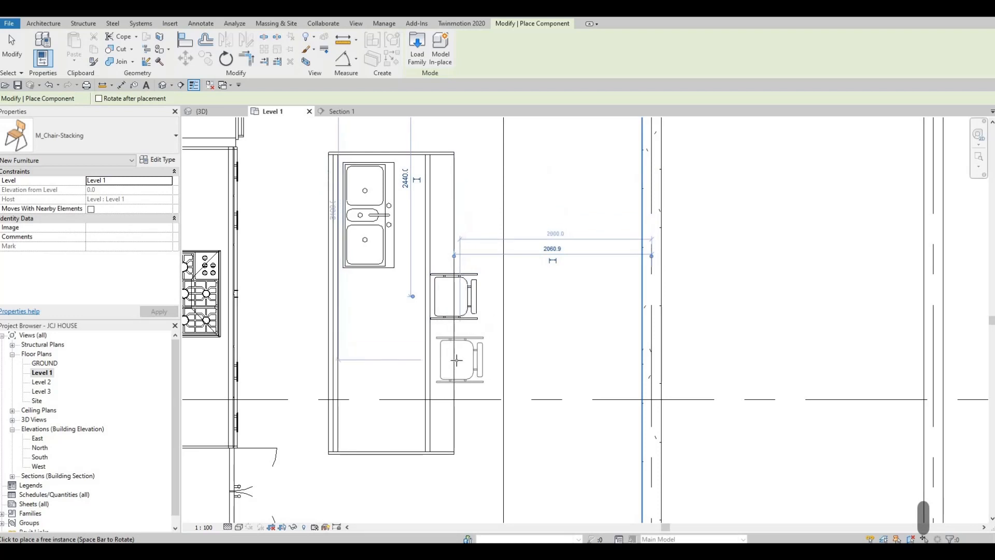
click(461, 419)
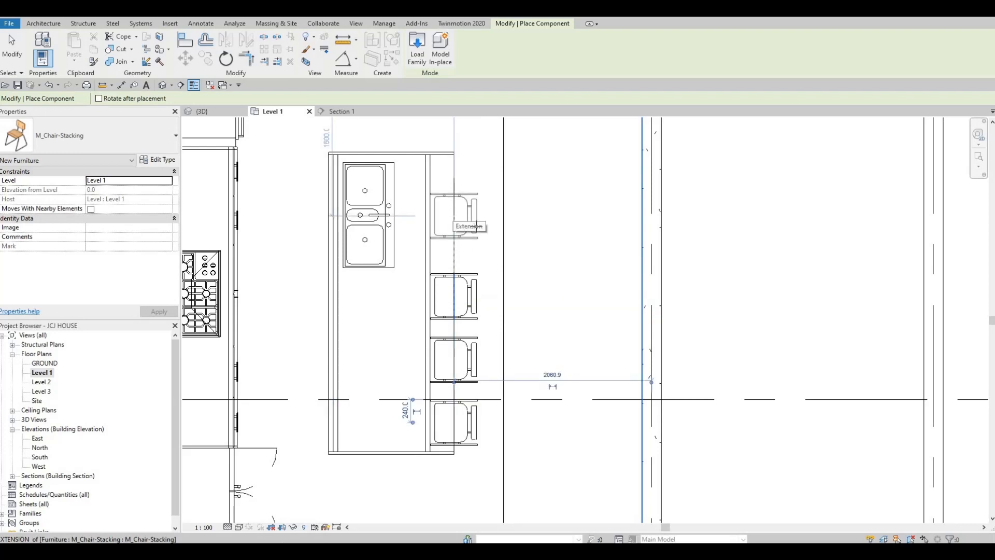
key(Escape)
key(Escape)
middle_drag(456, 294, 491, 272)
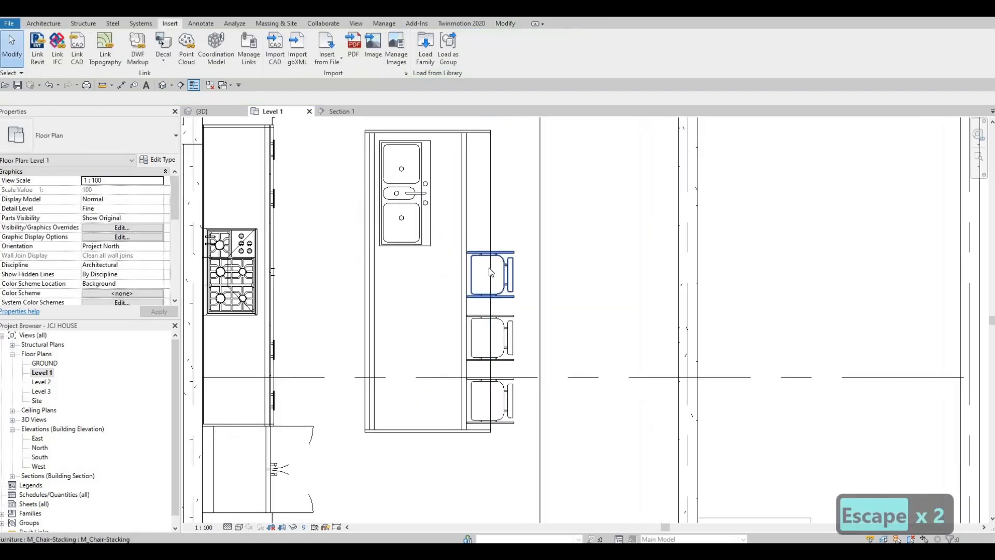
- Orbit and zoom the 3D view to inspect the marble island and its three orange stools
scroll(492, 272, down, 3)
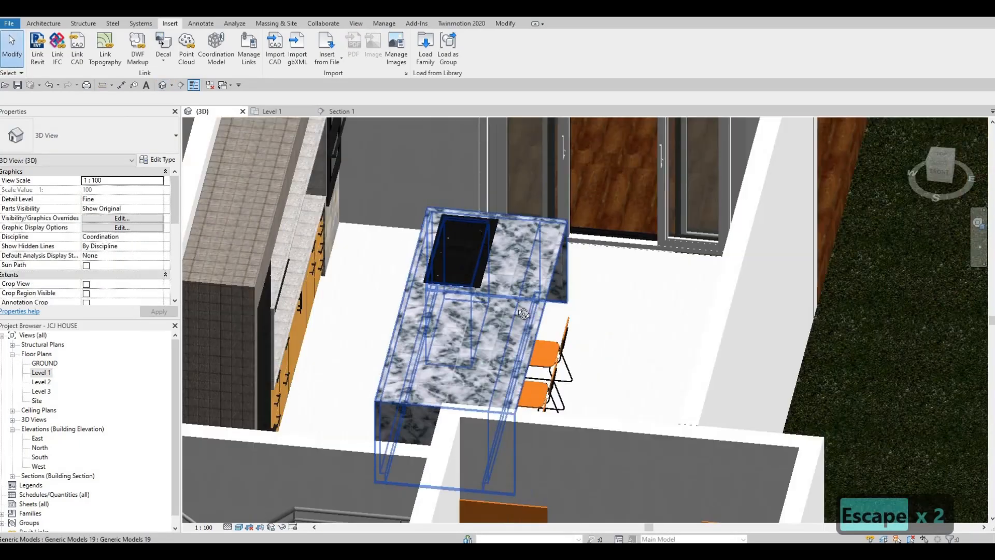
shift+middle_drag(471, 268, 581, 188)
scroll(591, 180, up, 2)
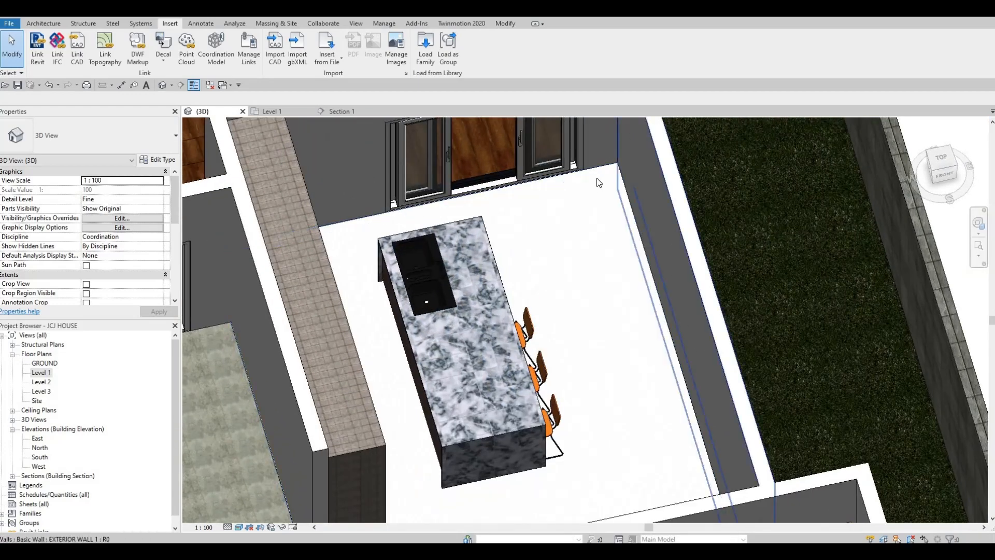
scroll(615, 221, down, 1)
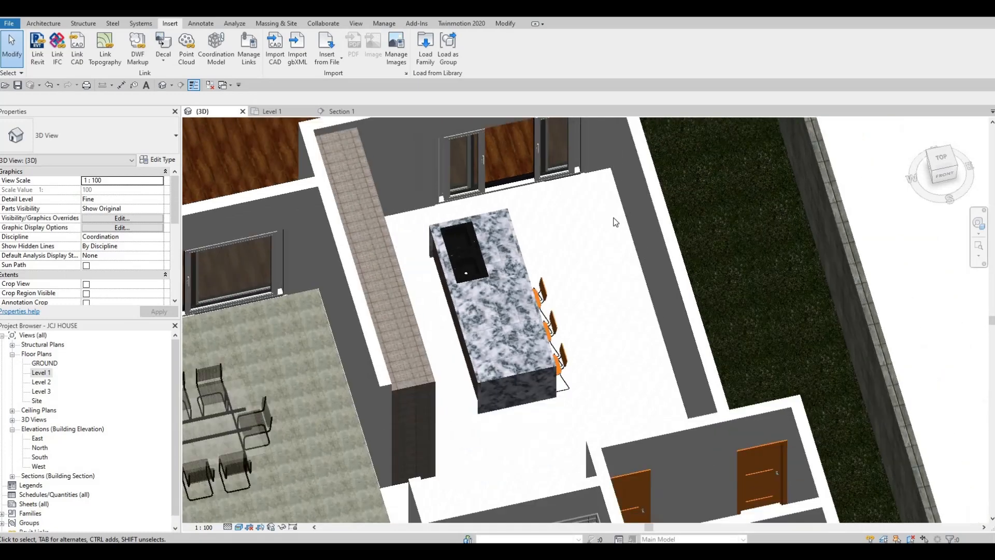
scroll(584, 270, down, 2)
shift+middle_drag(581, 266, 606, 249)
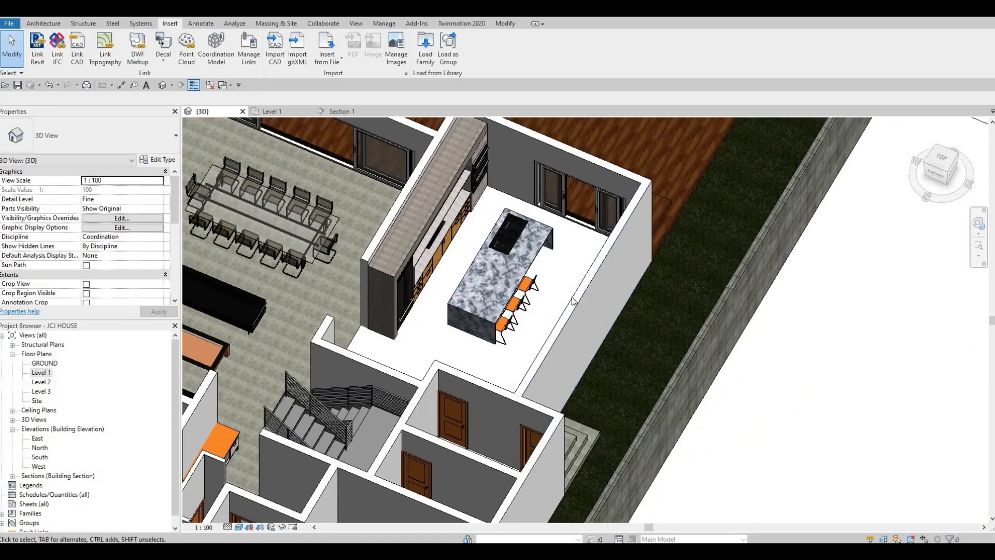
shift+middle_drag(667, 261, 674, 291)
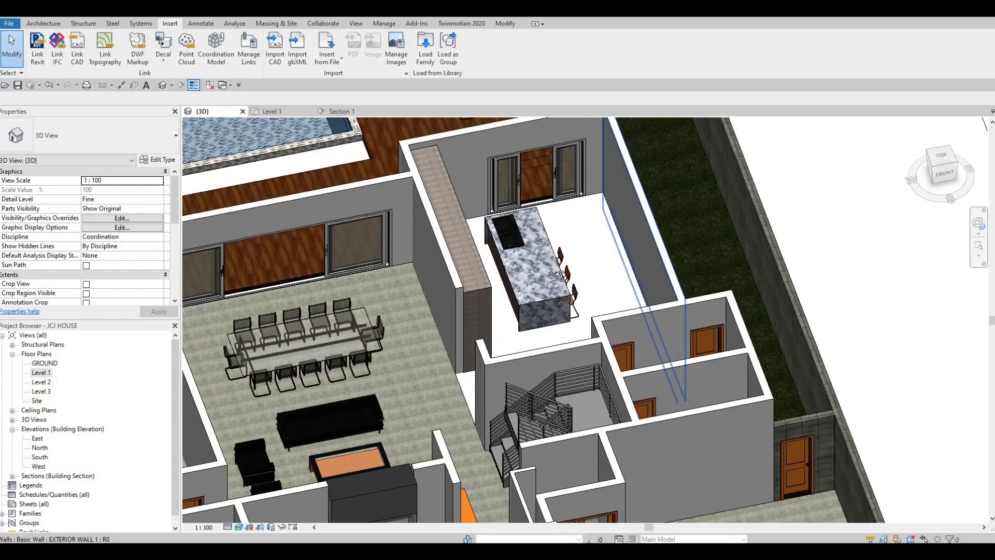
shift+middle_drag(565, 293, 233, 311)
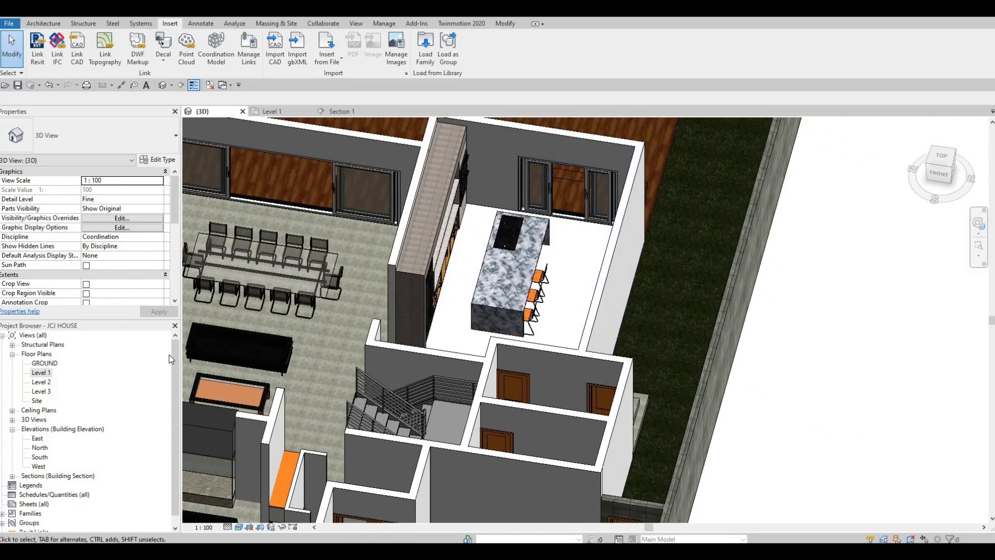
- On Level 1, move the Section 1 line left so it cuts across the kitchen island
key(Escape)
click(279, 110)
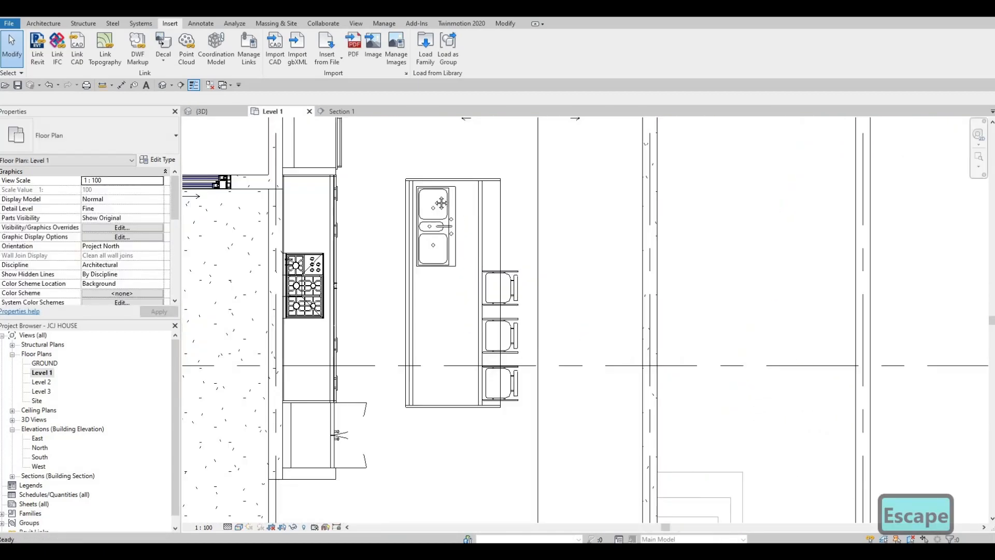
scroll(503, 182, down, 5)
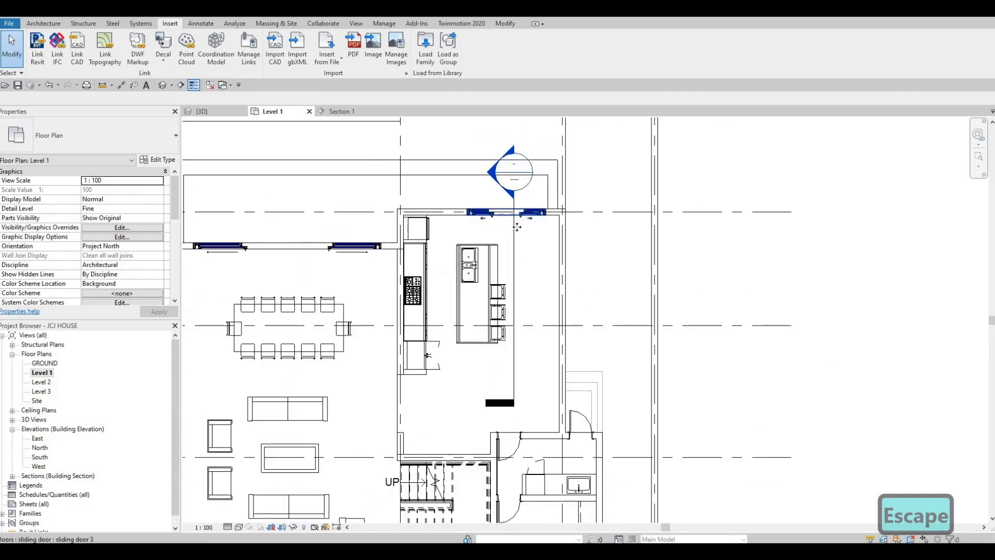
click(513, 236)
drag(514, 239, 453, 259)
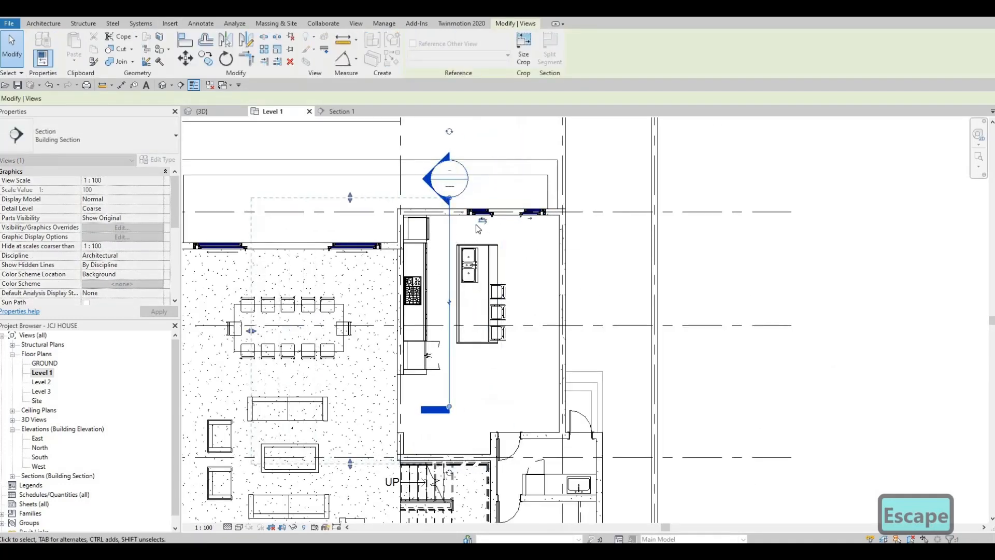
scroll(449, 237, down, 2)
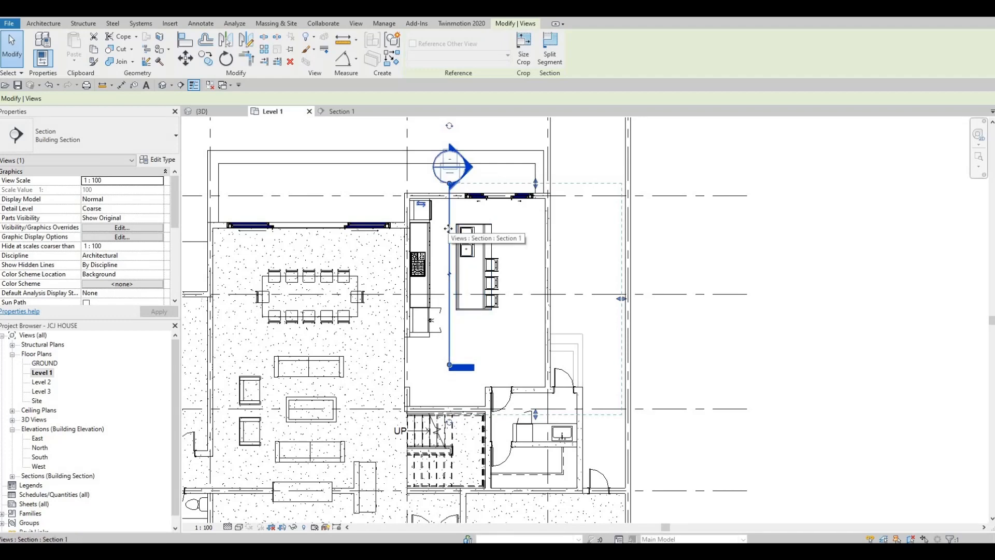
key(Left)
key(Left)
key(Escape)
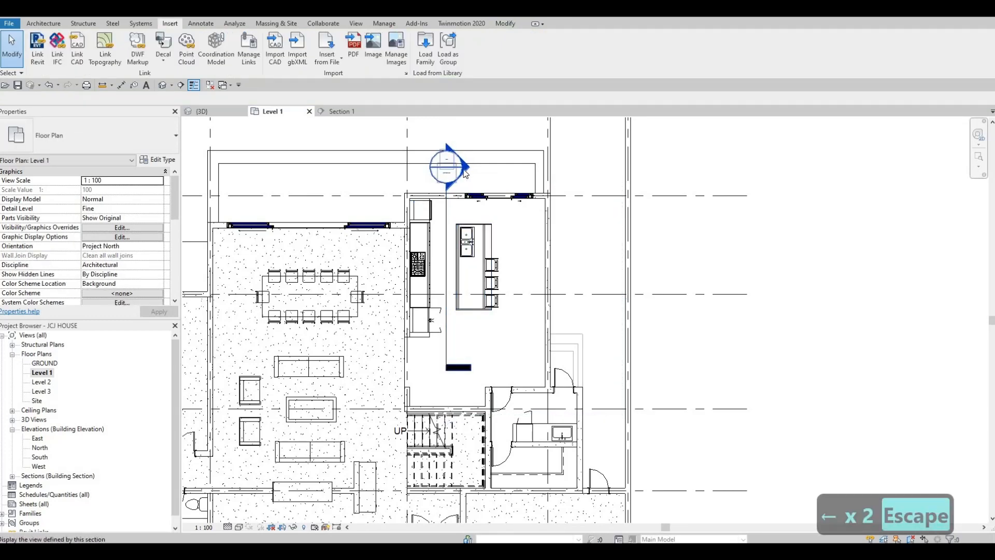
- Check the cut in the Section 1 view, then go back to the Level 1 plan
double_click(465, 174)
scroll(437, 272, down, 5)
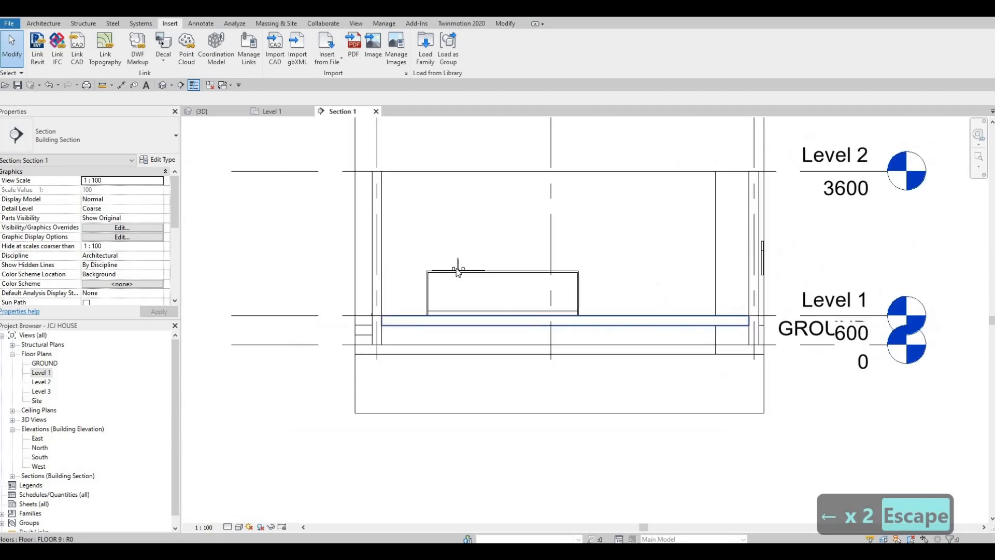
scroll(526, 261, up, 3)
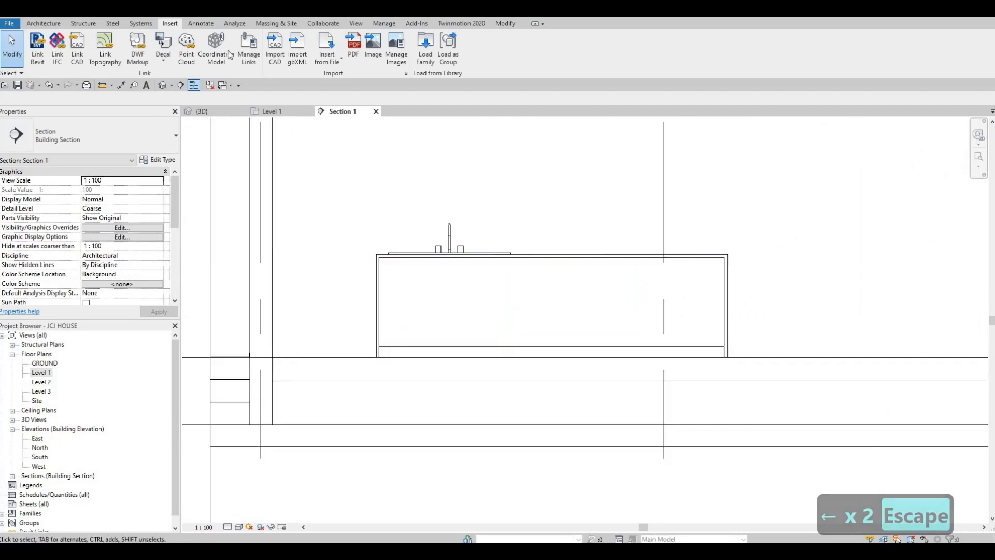
click(281, 109)
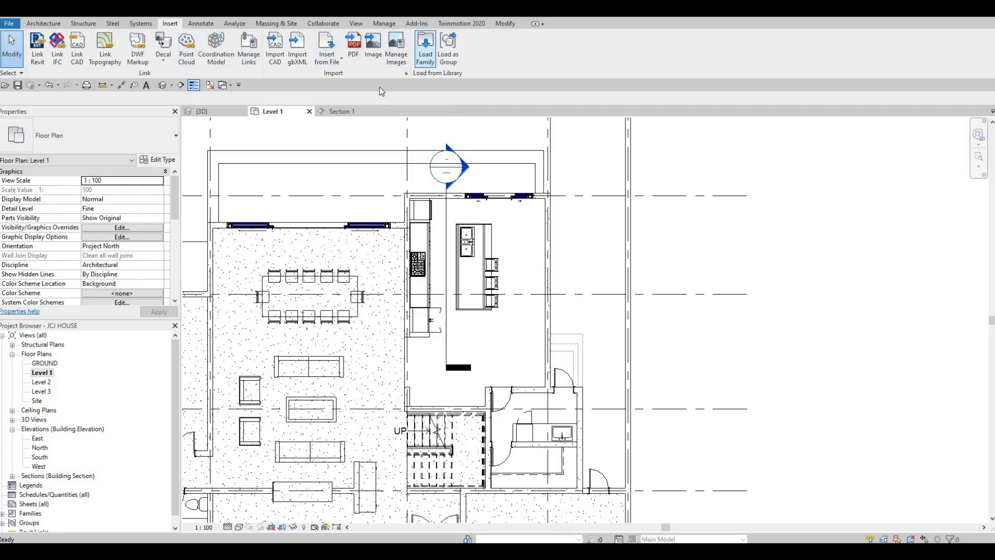
- Load M_Dishwasher from Canada > Specialty Equipment > Domestic > Mid-Range
click(425, 50)
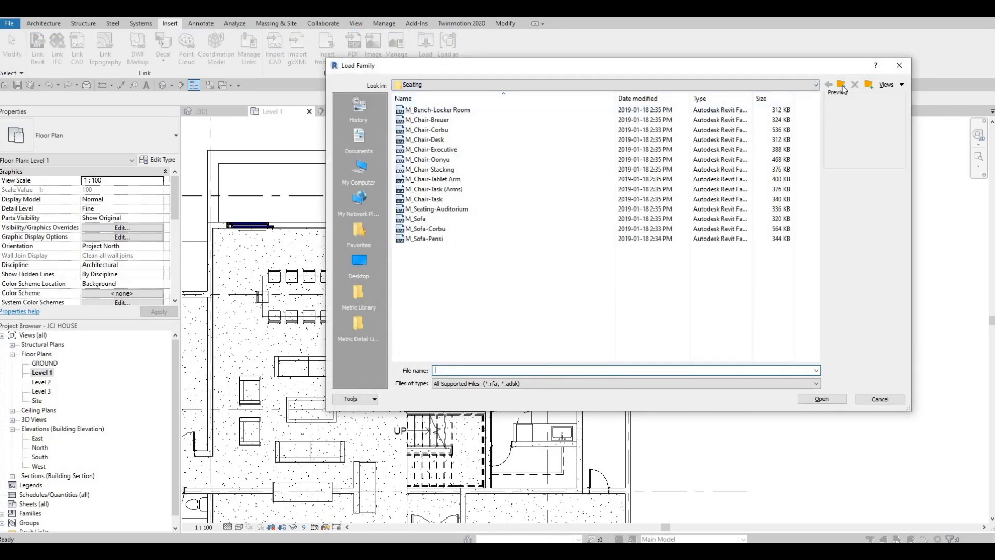
click(842, 85)
click(841, 85)
click(841, 85)
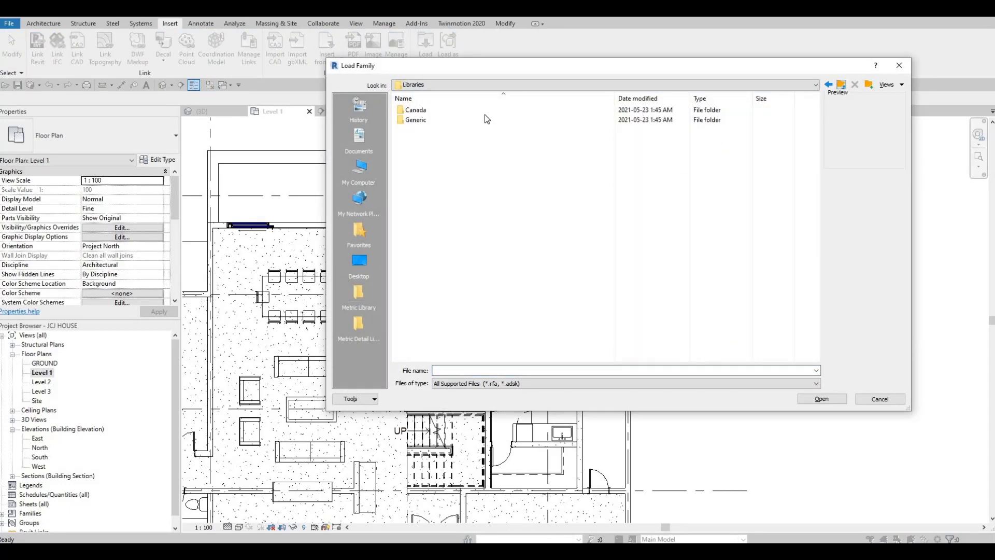
double_click(433, 111)
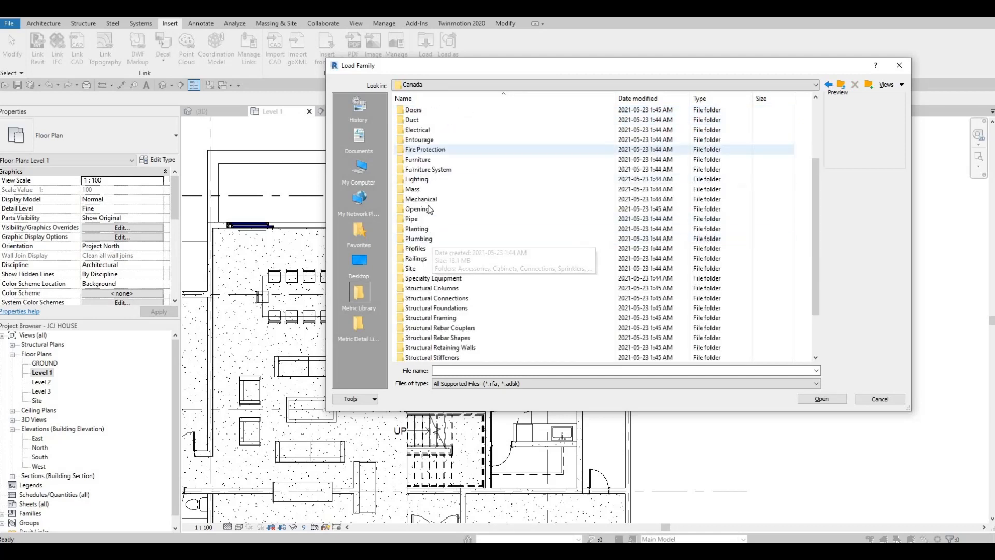
click(433, 278)
key(Return)
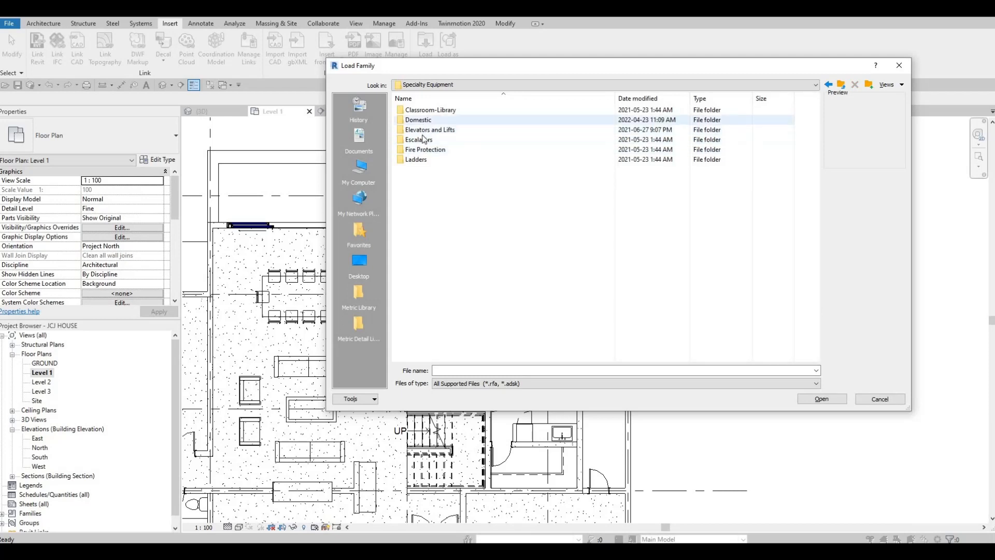
double_click(426, 120)
double_click(427, 121)
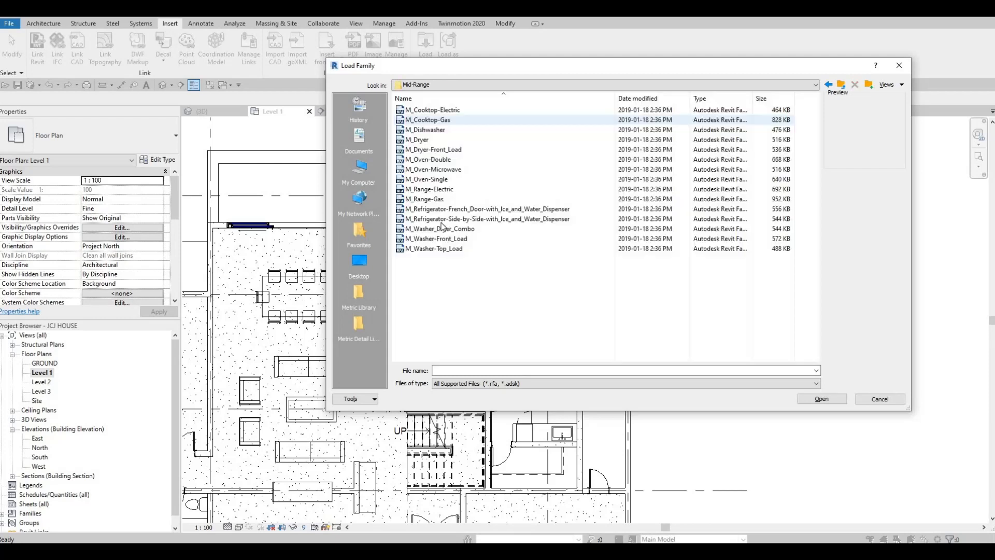
click(421, 158)
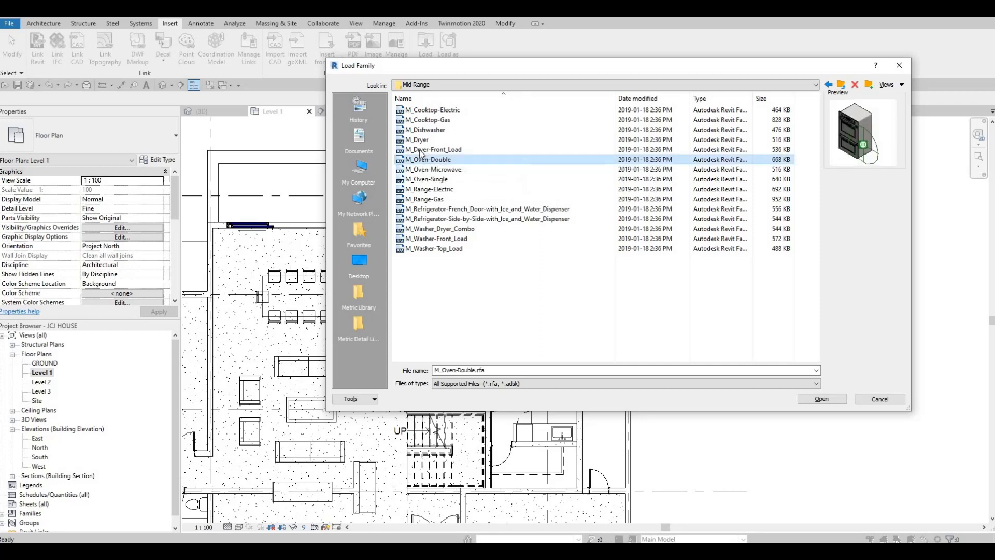
click(422, 150)
click(427, 140)
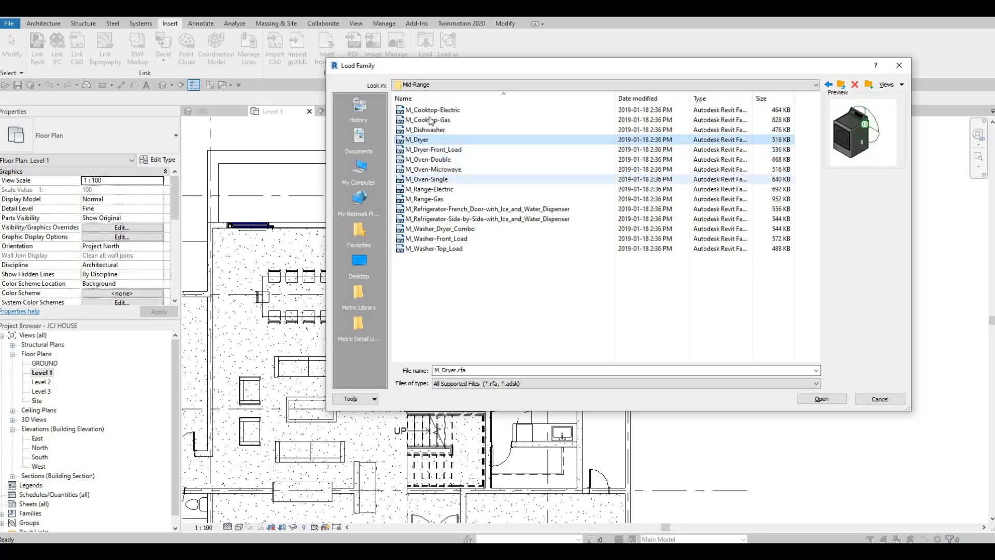
click(551, 130)
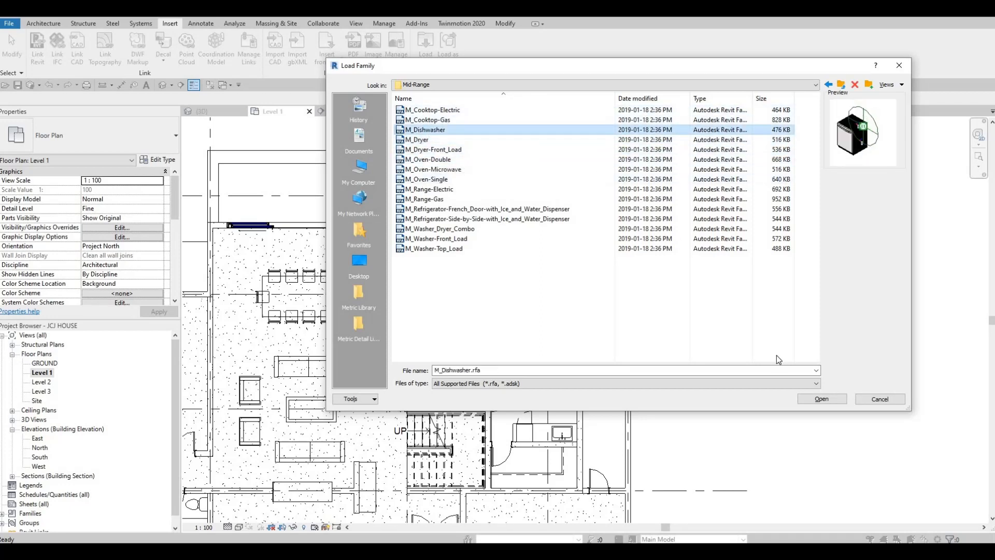
key(Return)
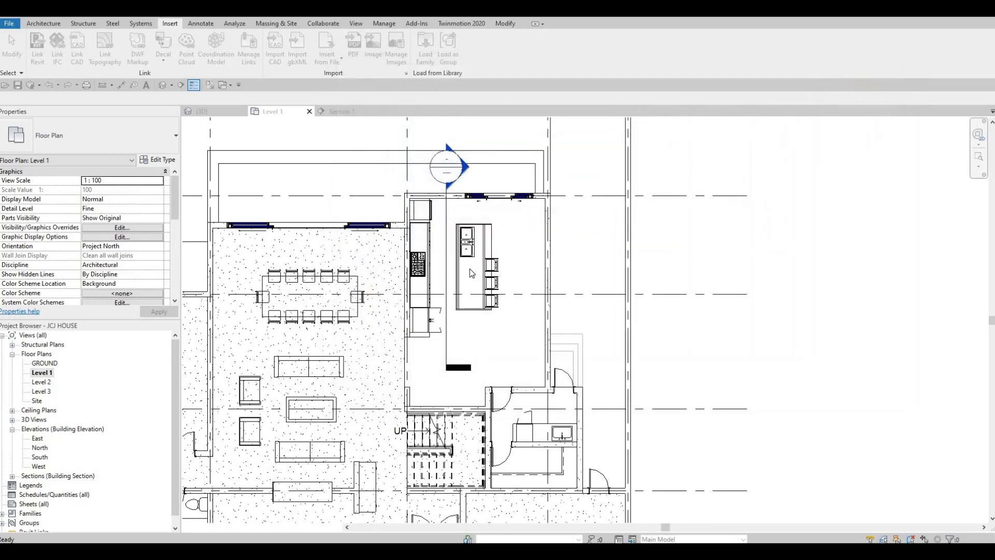
- Place the 600mm dishwasher with CM, rotated a half turn, against the kitchen island
key(c)
key(m)
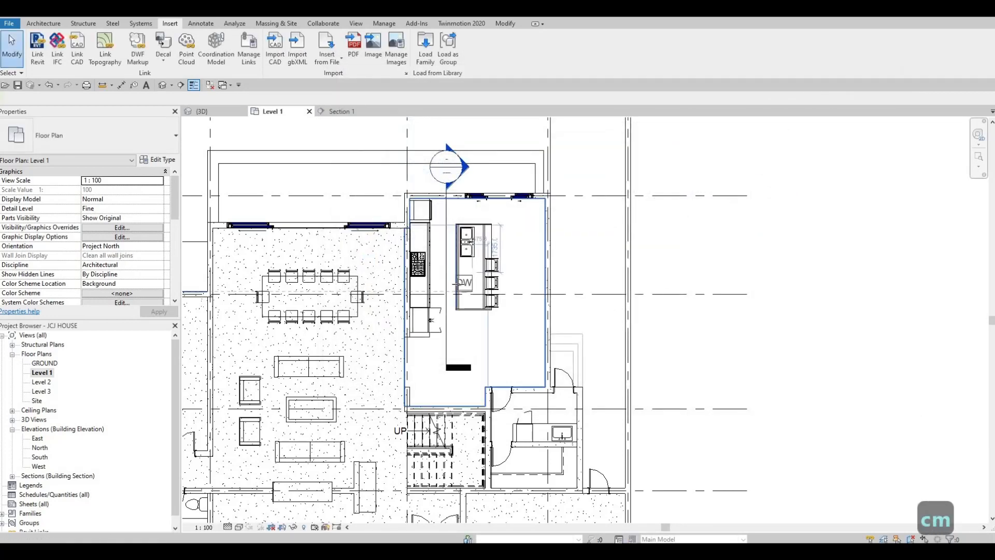
scroll(466, 280, up, 3)
scroll(464, 289, up, 3)
key(space)
key(space)
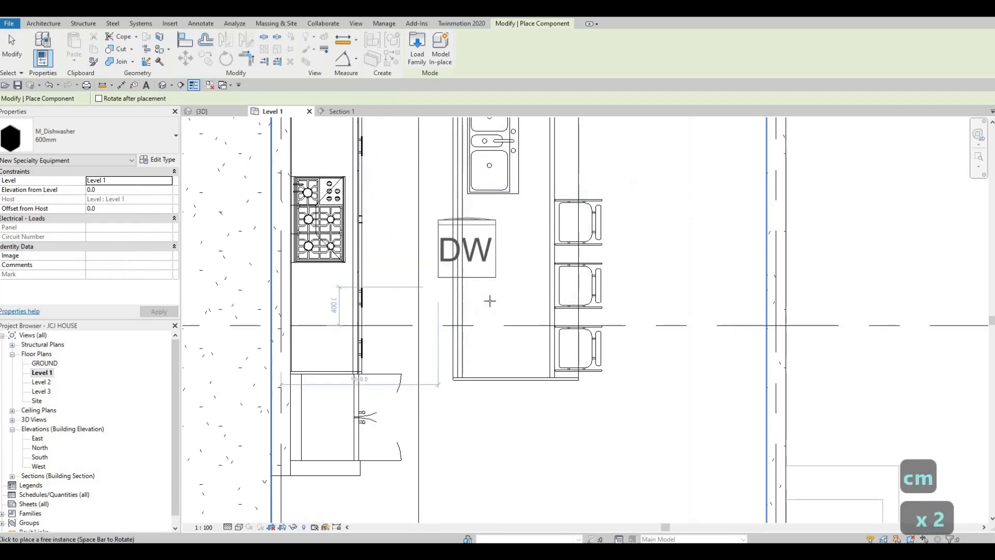
key(space)
scroll(490, 307, up, 2)
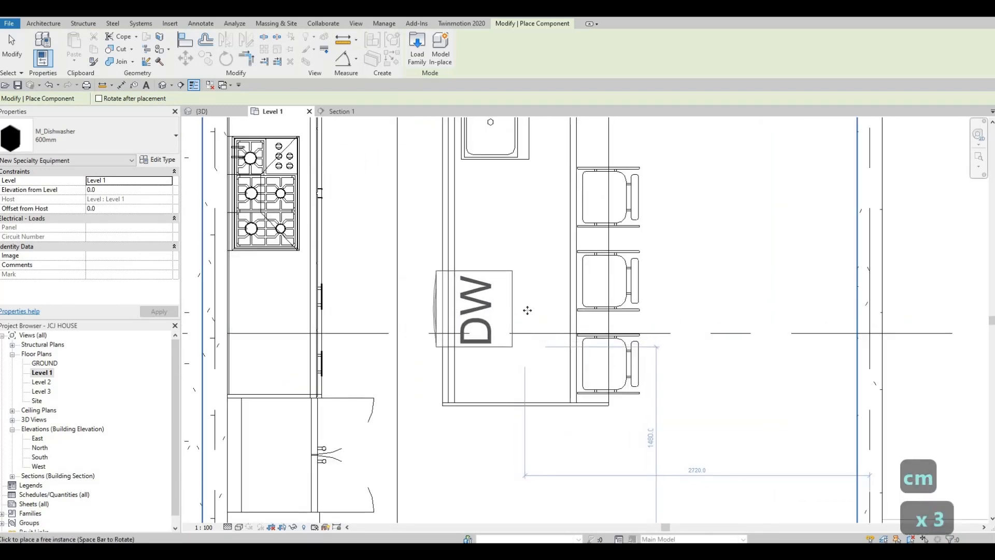
click(478, 290)
key(Escape)
key(Escape)
scroll(493, 267, up, 2)
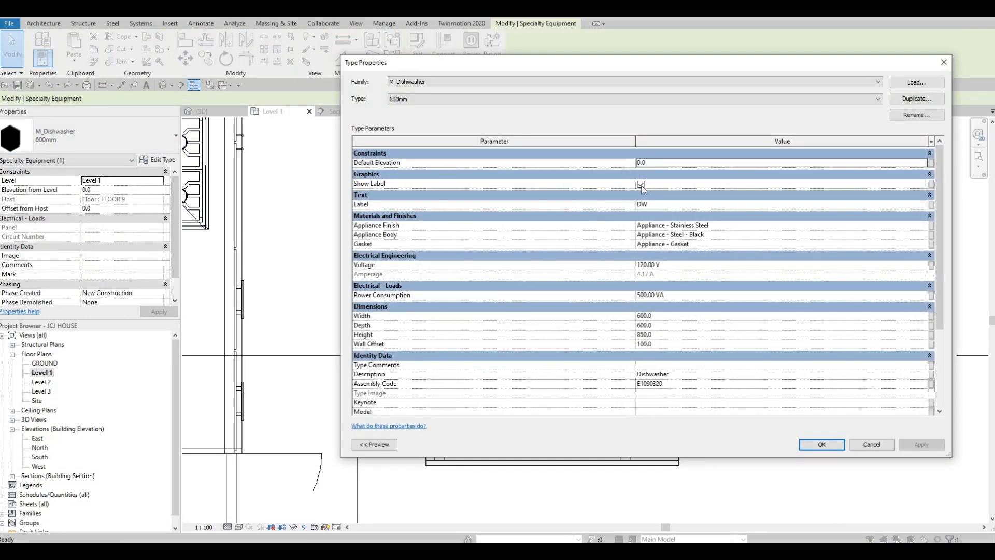
- Hide the dishwasher's DW label and nudge the unit into line with the island
click(823, 446)
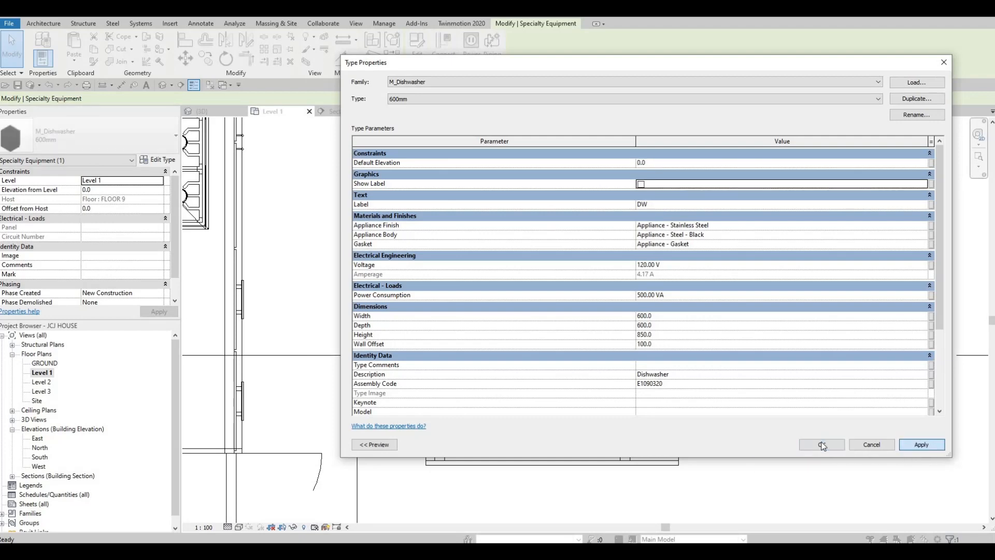
key(Escape)
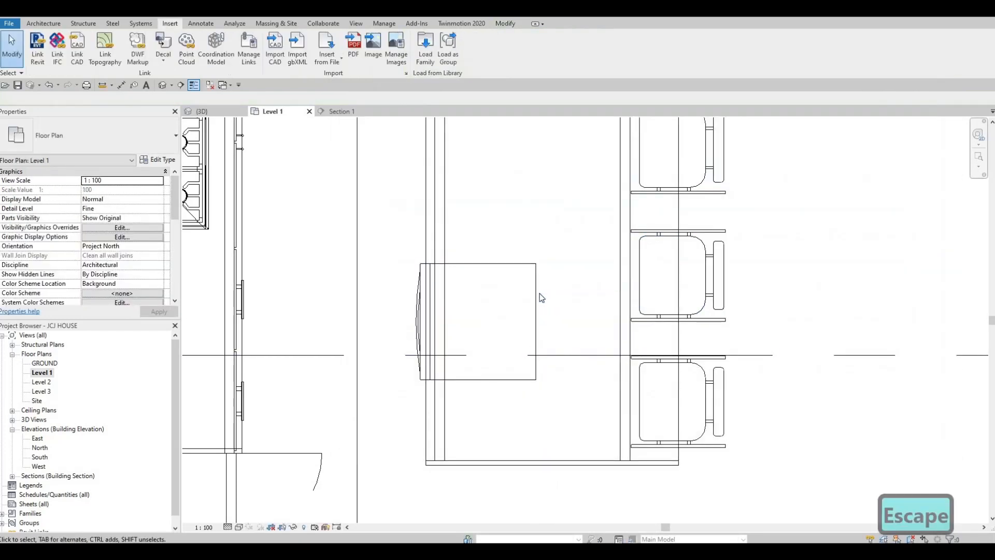
click(537, 295)
key(Right)
key(Right)
key(Right)
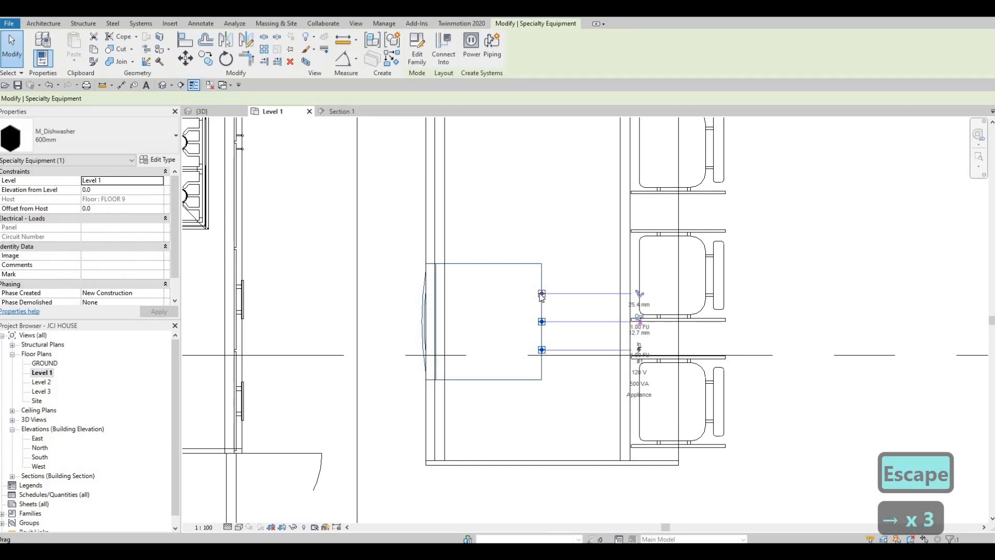
key(Left)
key(Left)
key(Down)
key(Down)
key(Left)
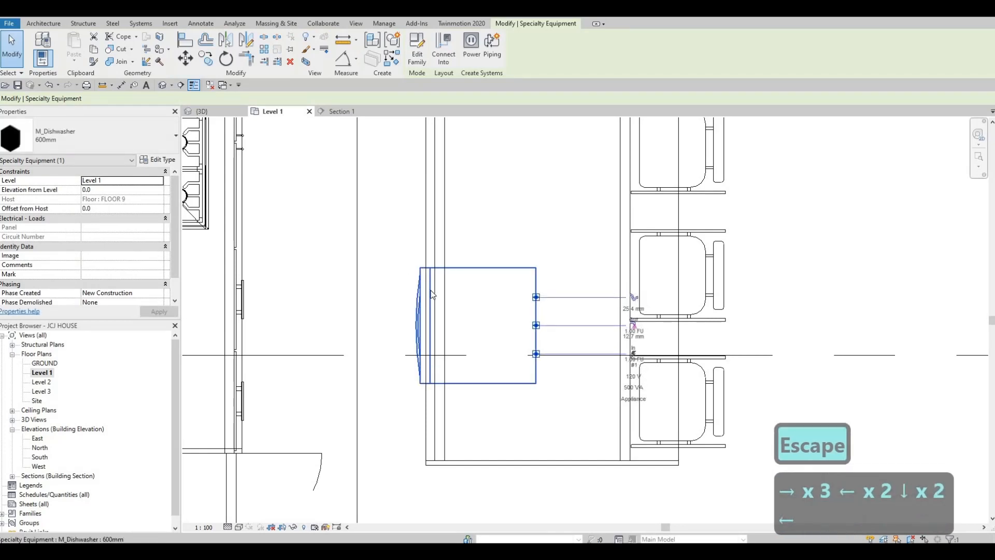
key(Escape)
key(Escape)
- Compare the dishwasher's position in Section 1 and the Level 1 plan
click(343, 112)
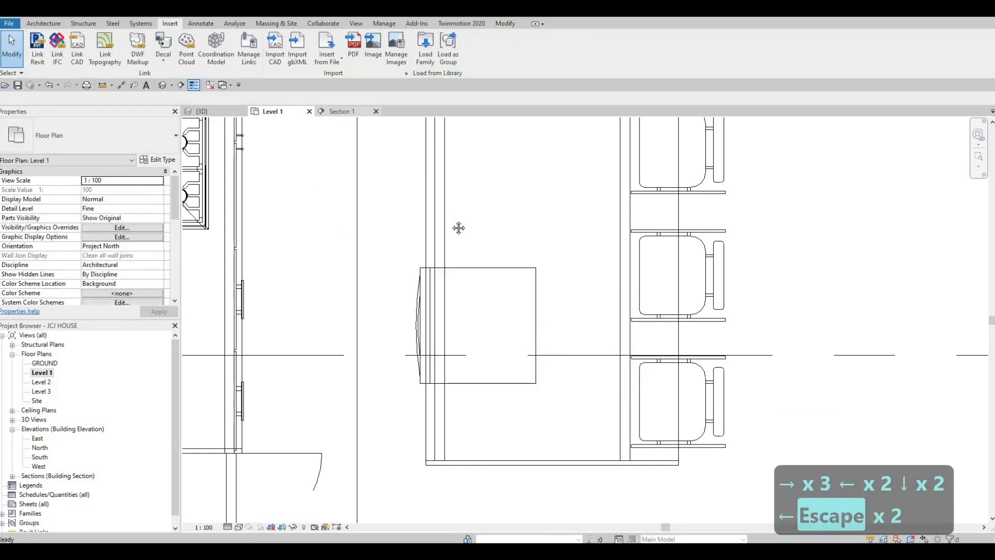
middle_drag(612, 287, 589, 292)
key(Escape)
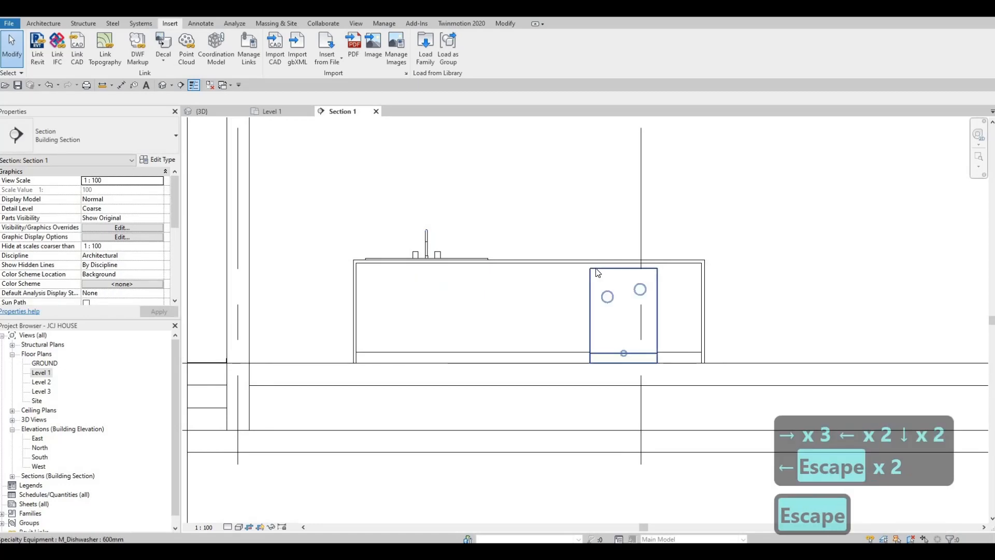
click(598, 272)
key(Escape)
click(275, 112)
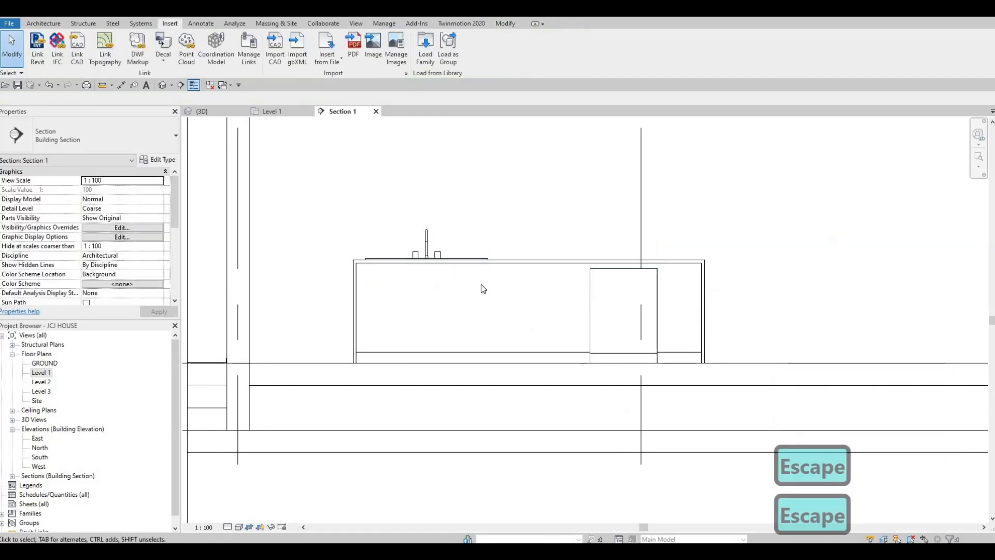
key(Escape)
click(452, 293)
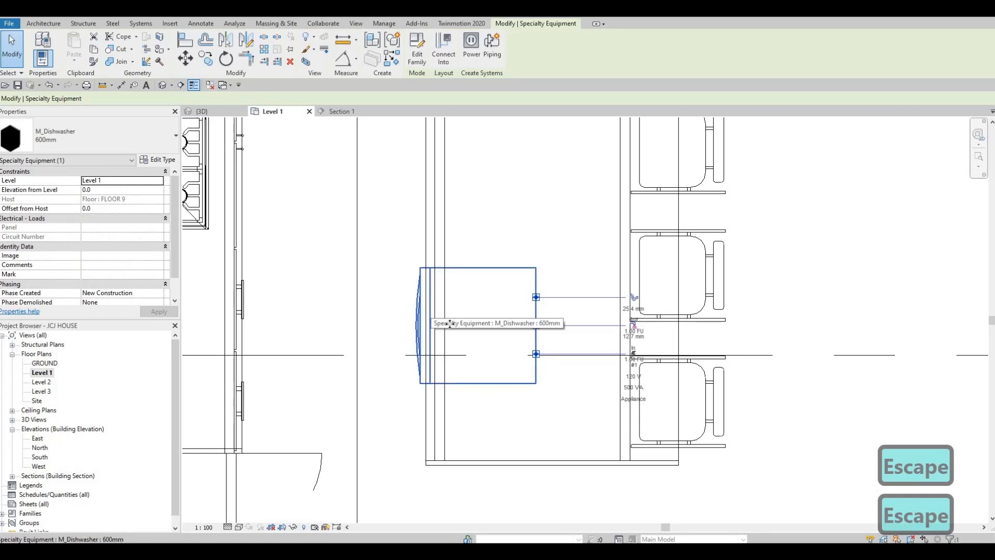
key(Escape)
key(Escape)
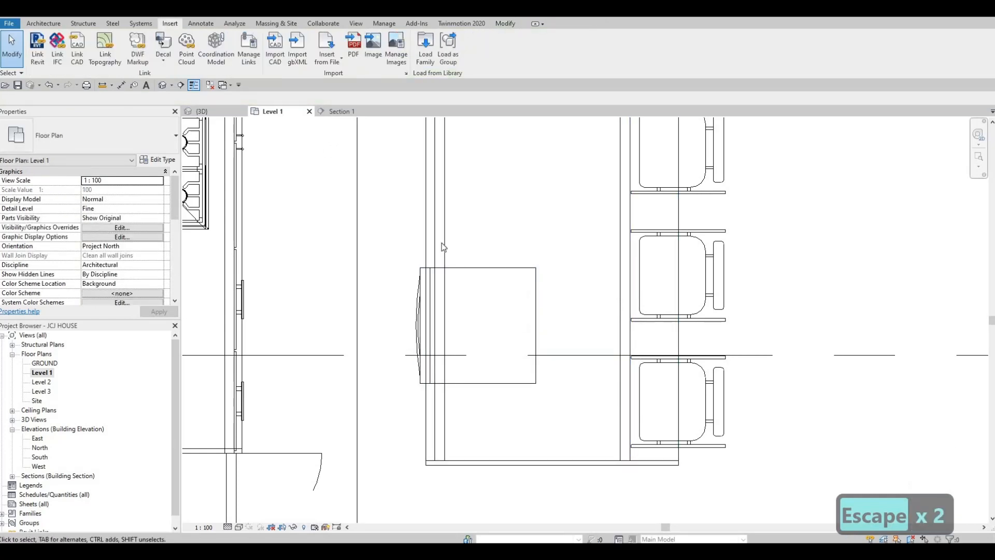
click(338, 112)
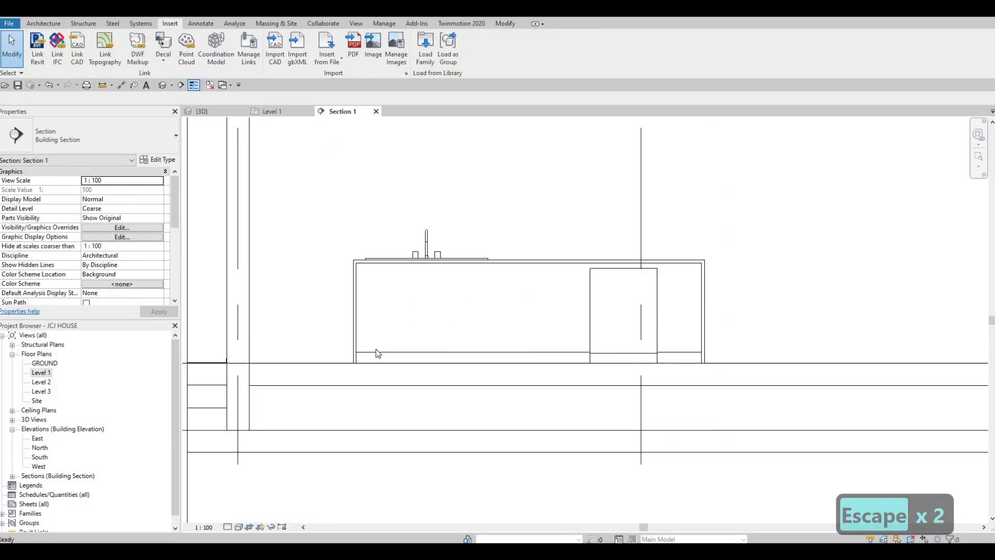
click(239, 527)
- Set Section 1 to Fine detail and raise the dishwasher 10.0 above the floor
click(228, 527)
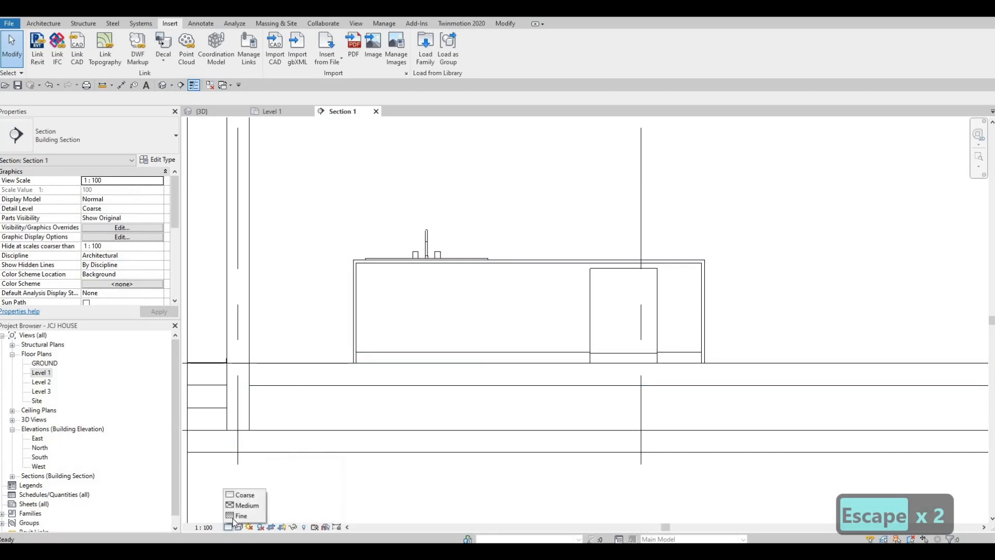
click(242, 517)
key(Escape)
key(Escape)
scroll(576, 316, up, 1)
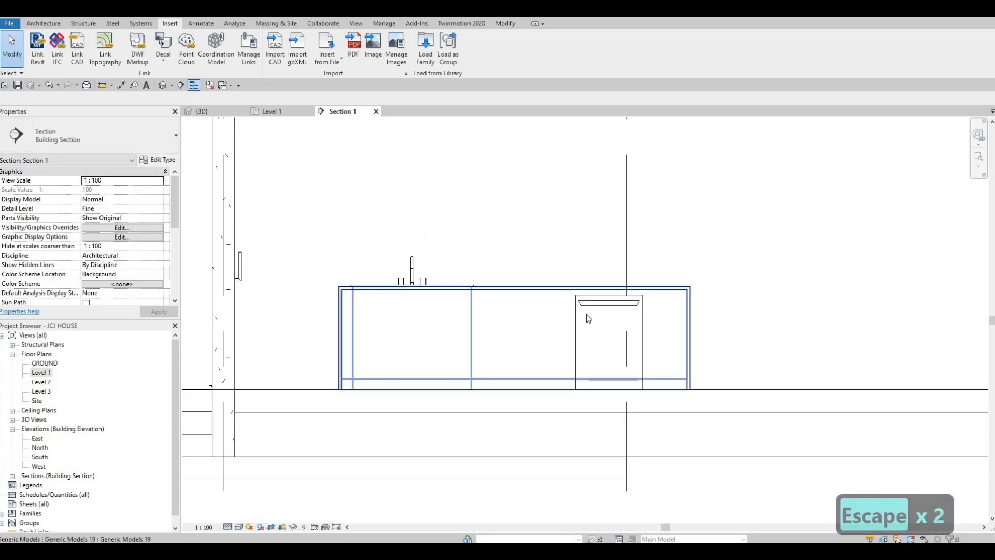
scroll(611, 298, up, 1)
scroll(615, 294, up, 1)
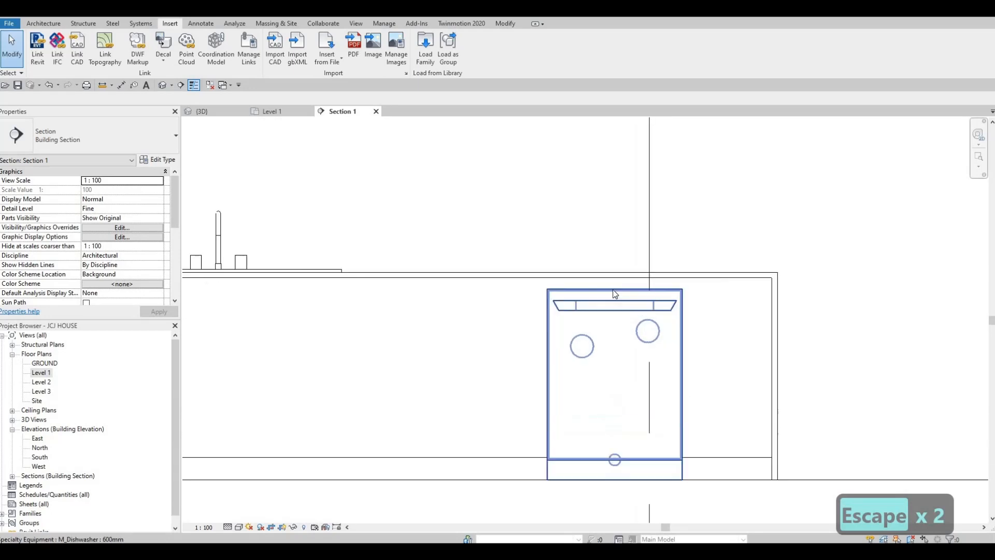
click(601, 299)
middle_drag(595, 313, 595, 295)
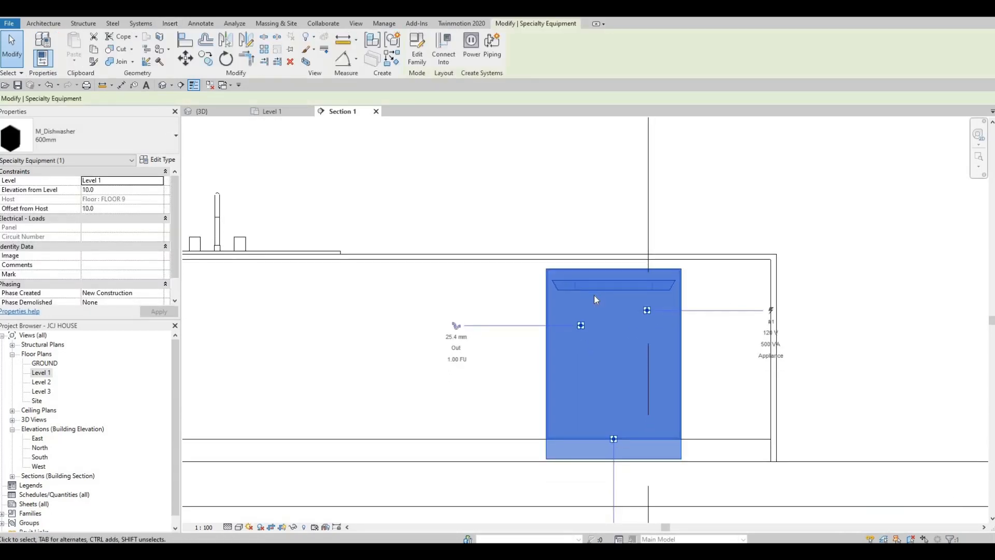
key(Escape)
- Review the dishwasher in the 3D view, then reopen the Level 1 floor plan
scroll(631, 275, down, 1)
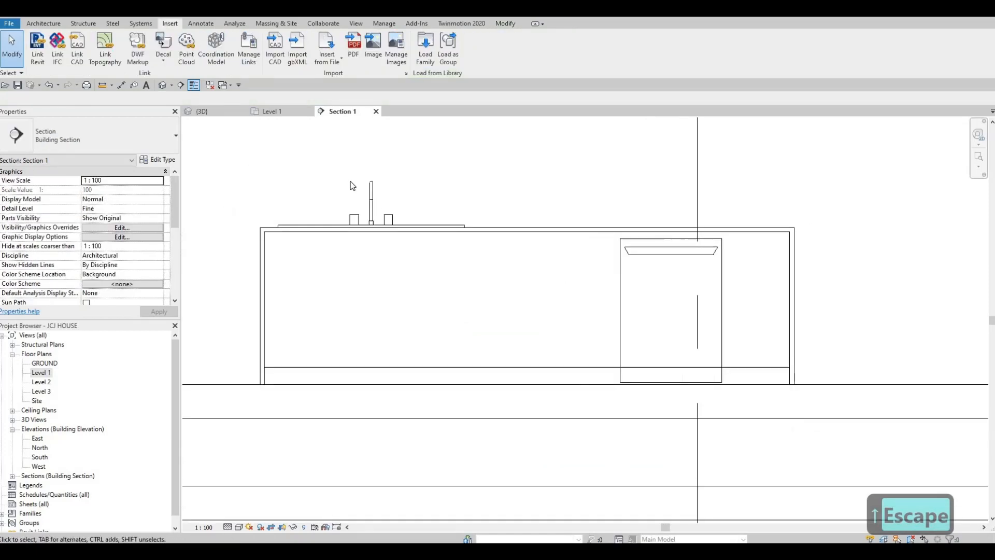
click(218, 111)
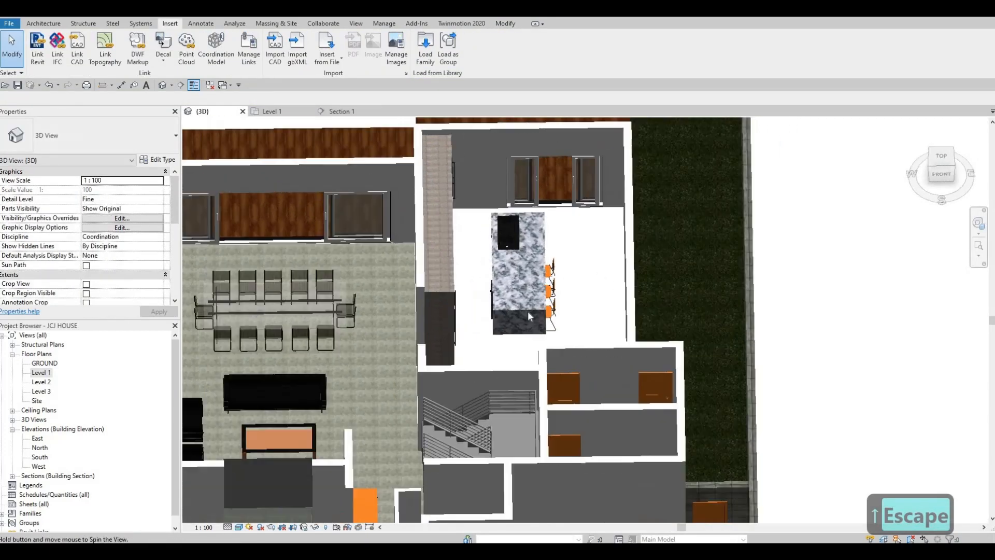
shift+middle_drag(528, 311, 548, 262)
scroll(542, 296, up, 6)
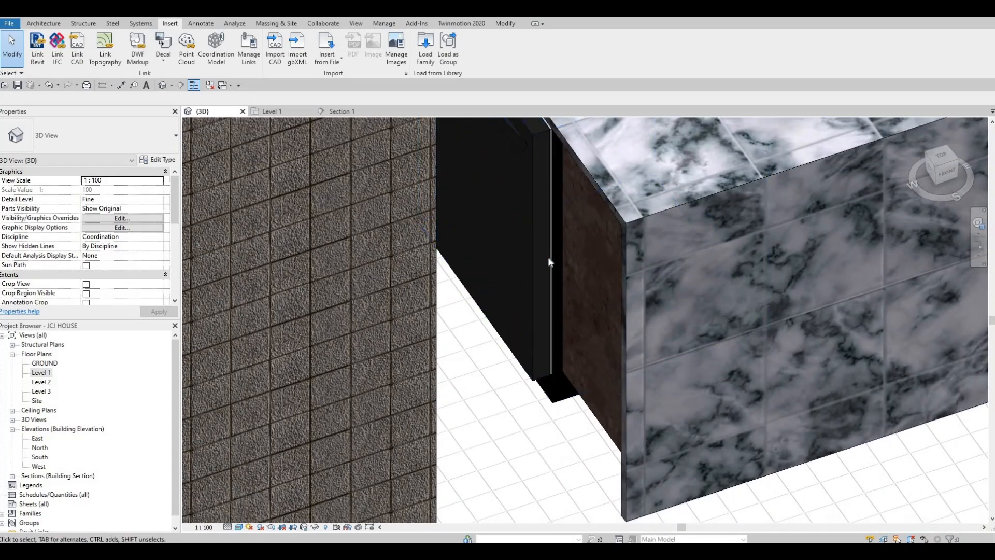
scroll(550, 299, down, 3)
scroll(551, 302, down, 3)
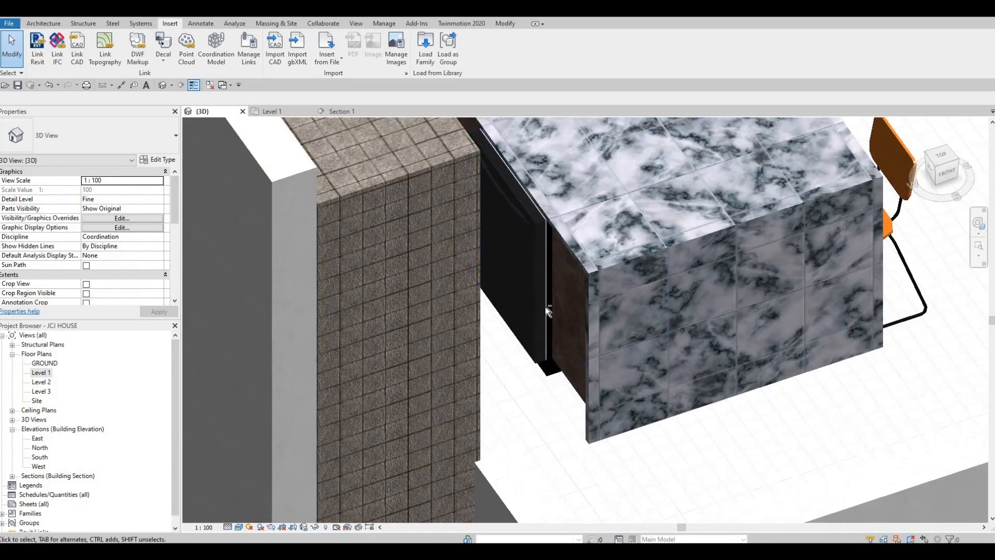
scroll(529, 311, up, 2)
shift+middle_drag(526, 313, 509, 315)
double_click(41, 374)
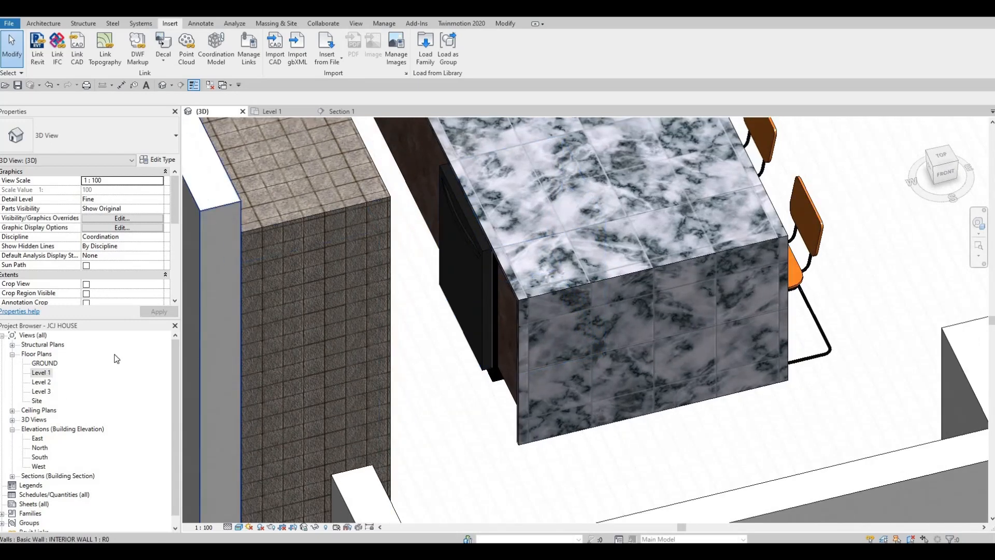
key(Escape)
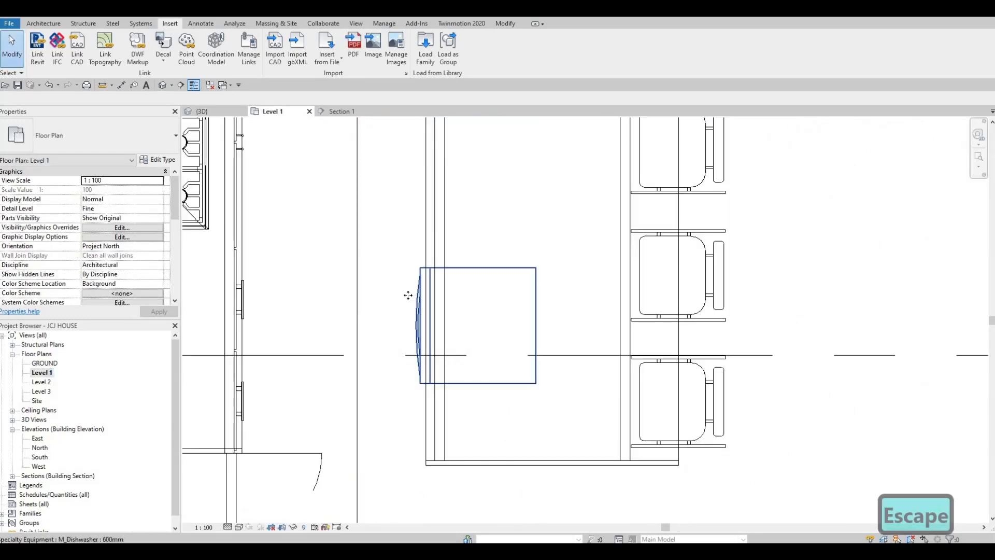
- Nudge the dishwasher further right in the Level 1 plan
click(401, 306)
scroll(401, 306, up, 2)
key(Right)
key(Right)
key(Right)
key(Right)
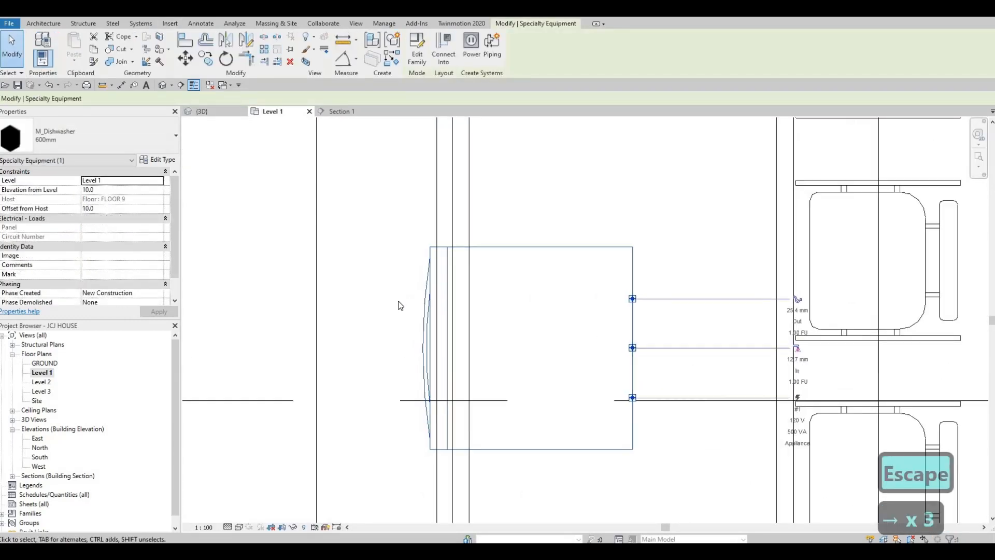
key(Escape)
key(Escape)
scroll(441, 358, down, 4)
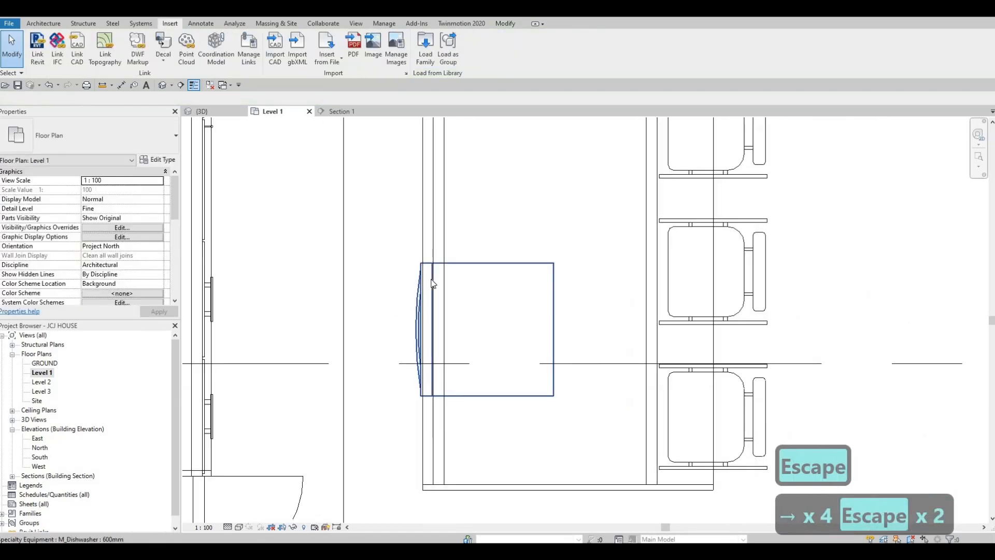
- Inspect the dishwasher under the island counter in the Section 1 view
click(342, 111)
middle_drag(399, 343, 419, 346)
scroll(418, 347, down, 1)
key(Escape)
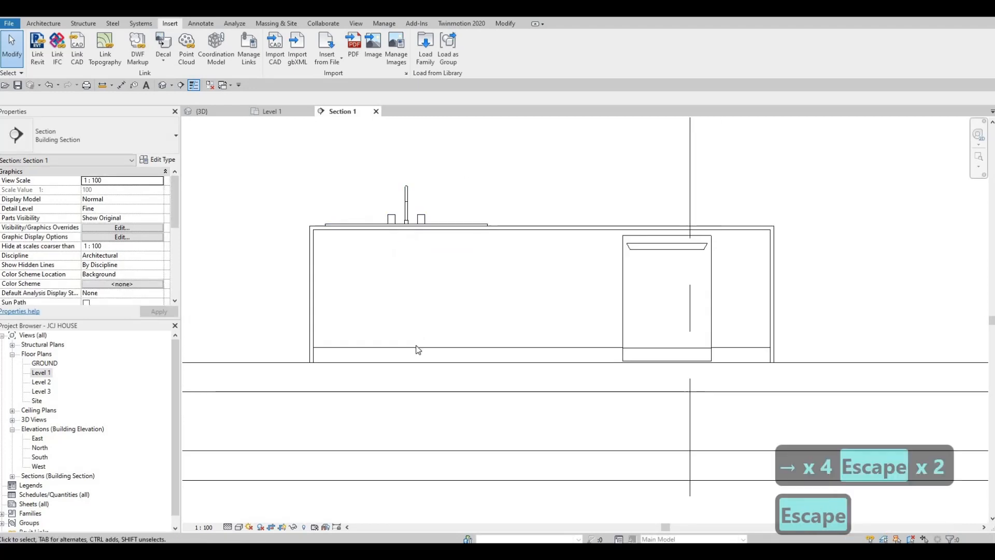
click(418, 350)
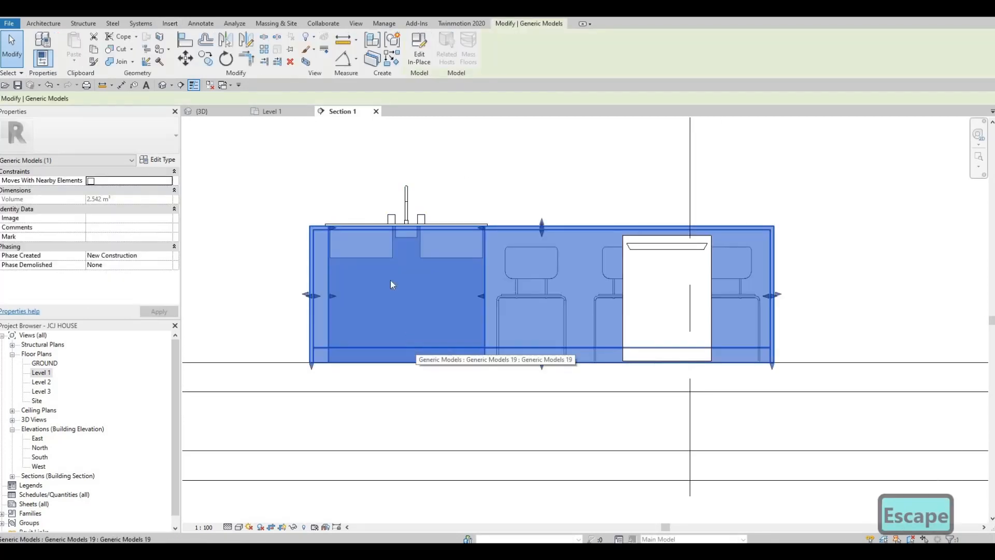
key(Escape)
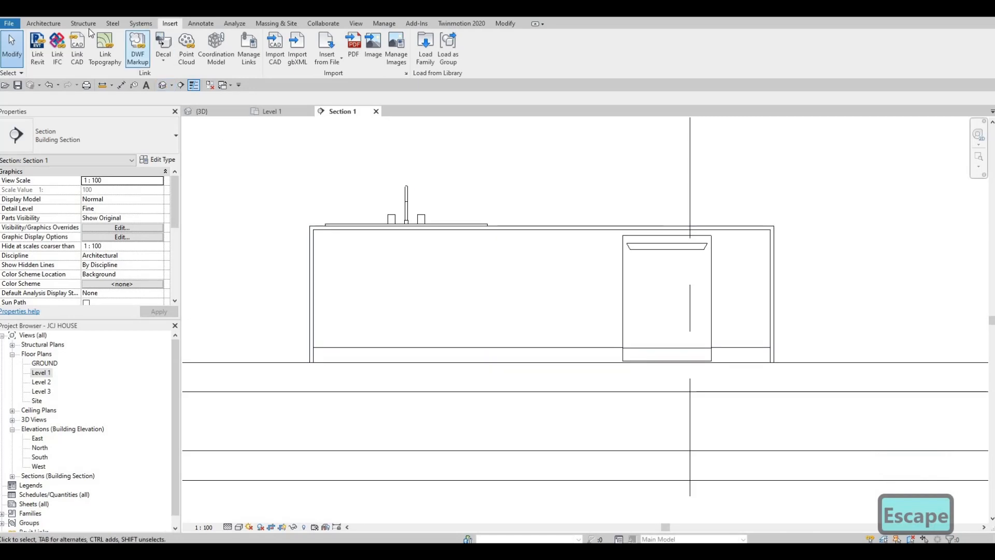
- Start a new in-place Generic Models family, keeping the default name
click(43, 24)
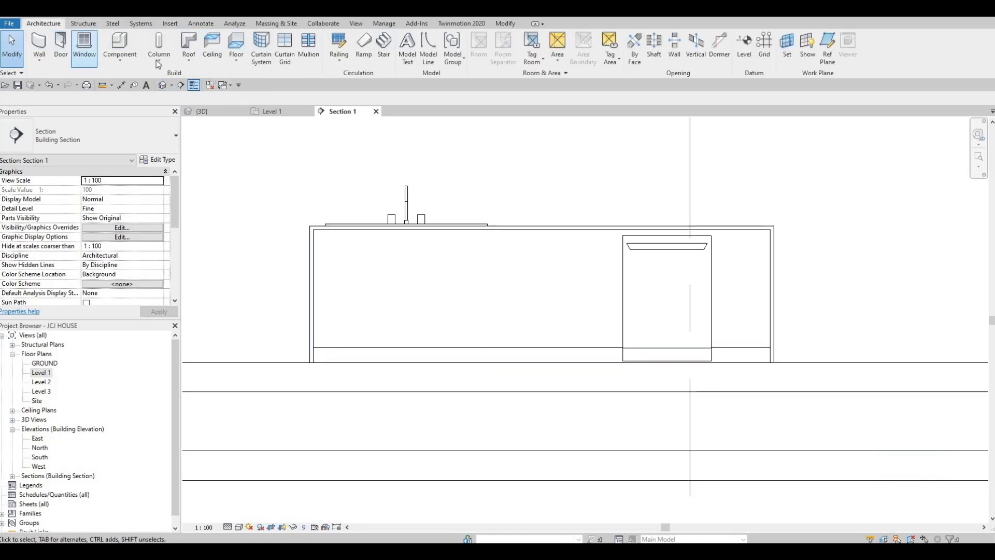
click(156, 60)
click(120, 60)
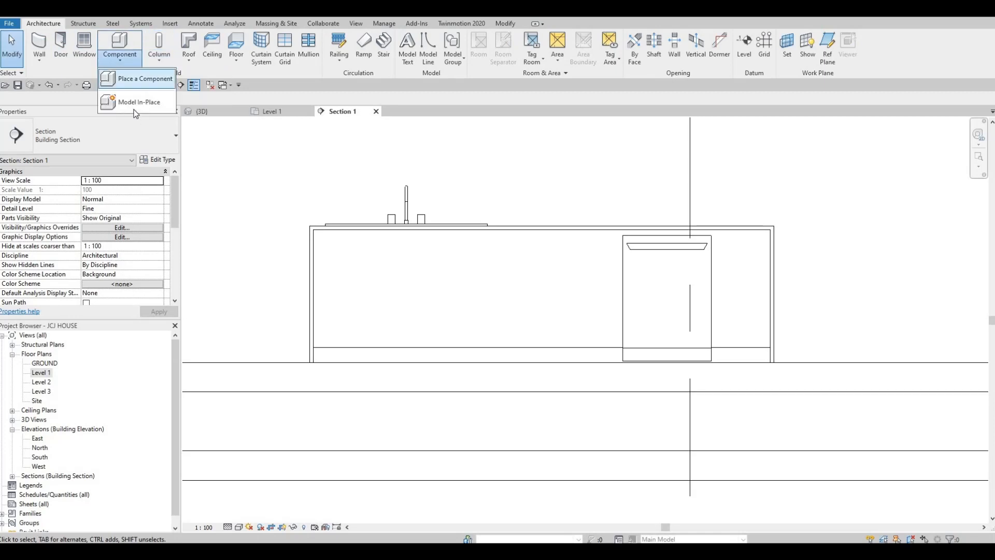
click(135, 99)
scroll(587, 215, down, 4)
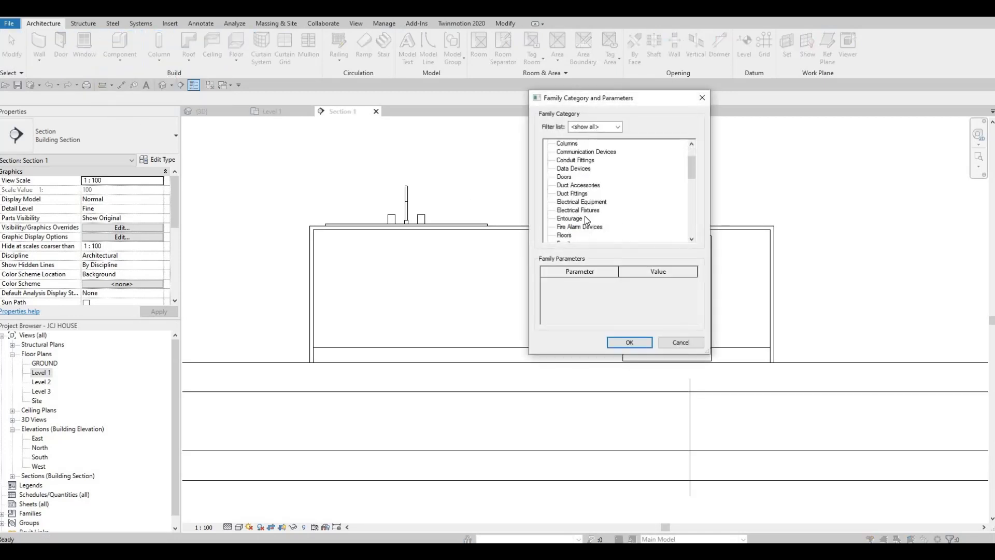
key(Return)
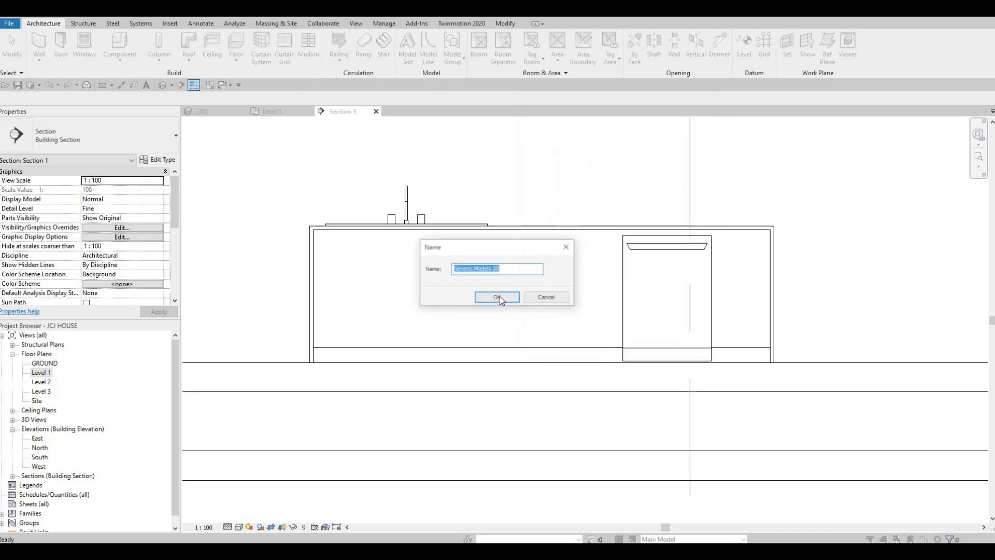
click(497, 297)
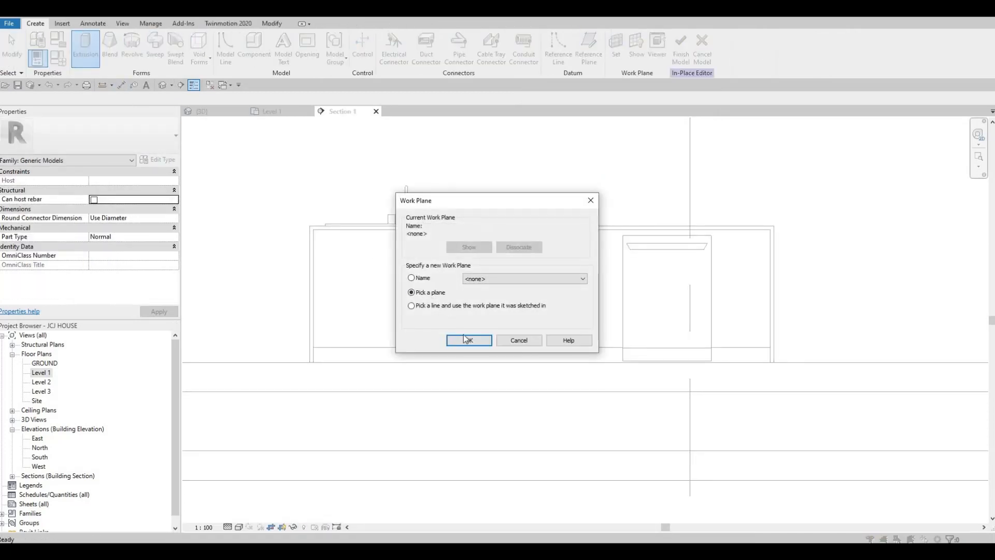
- Use the island's face as the work plane and set Extrusion End to 10
key(Return)
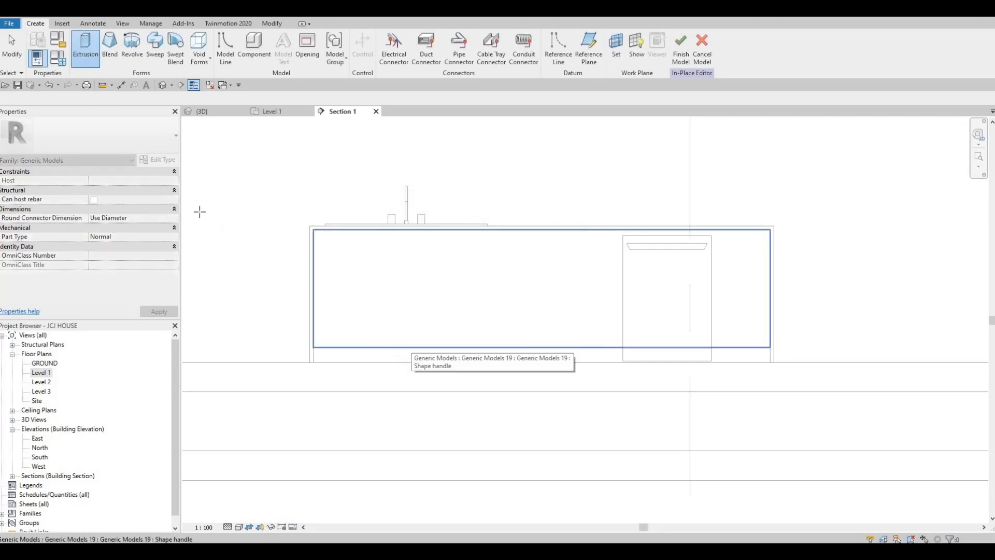
click(413, 348)
click(68, 184)
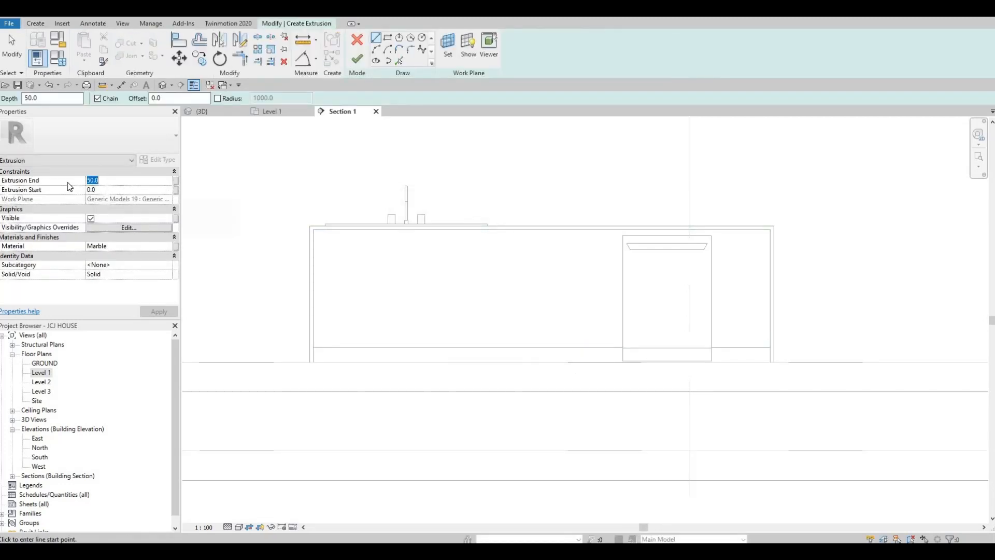
text(10)
key(Return)
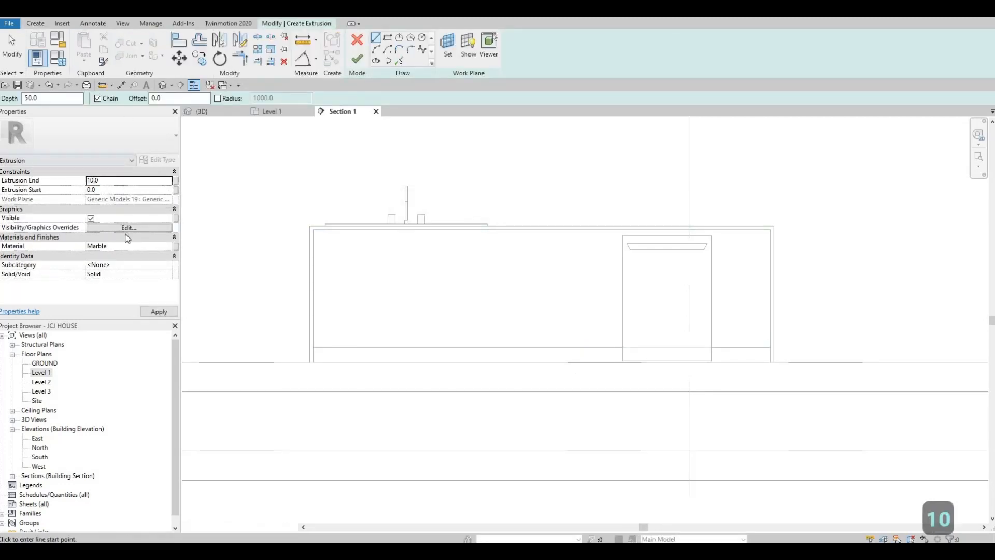
- Set the extrusion's material to Glulam 36c from the AEC Materials library
click(166, 247)
click(168, 247)
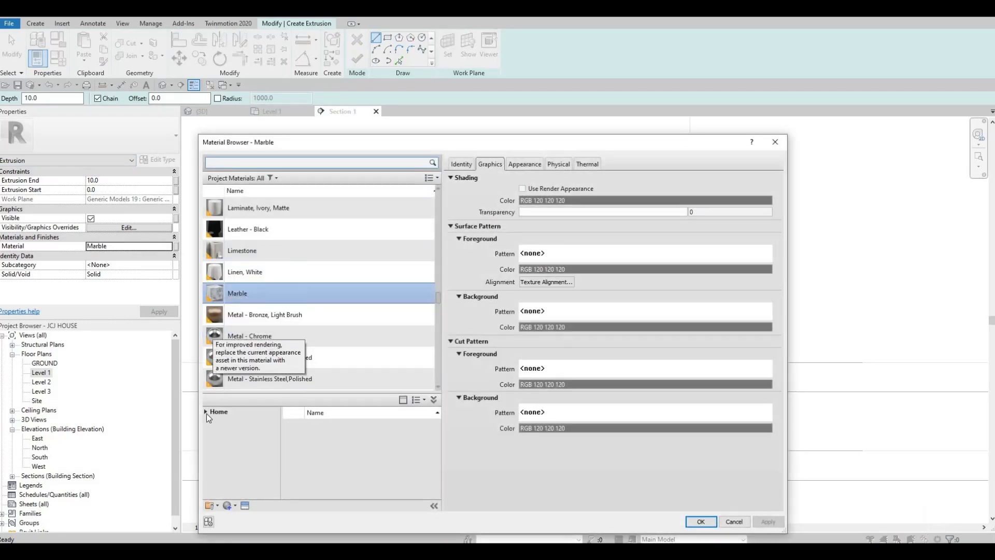
click(209, 432)
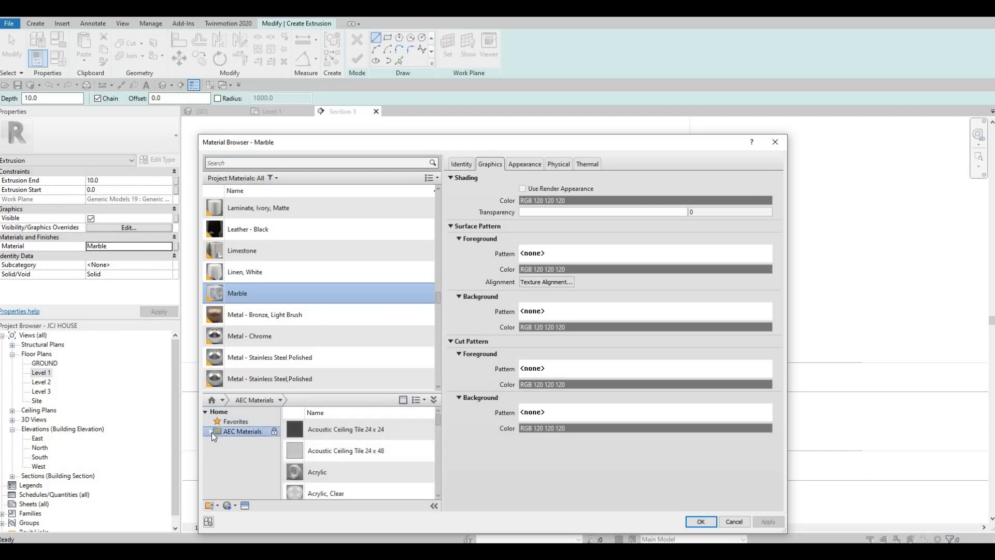
scroll(234, 456, down, 3)
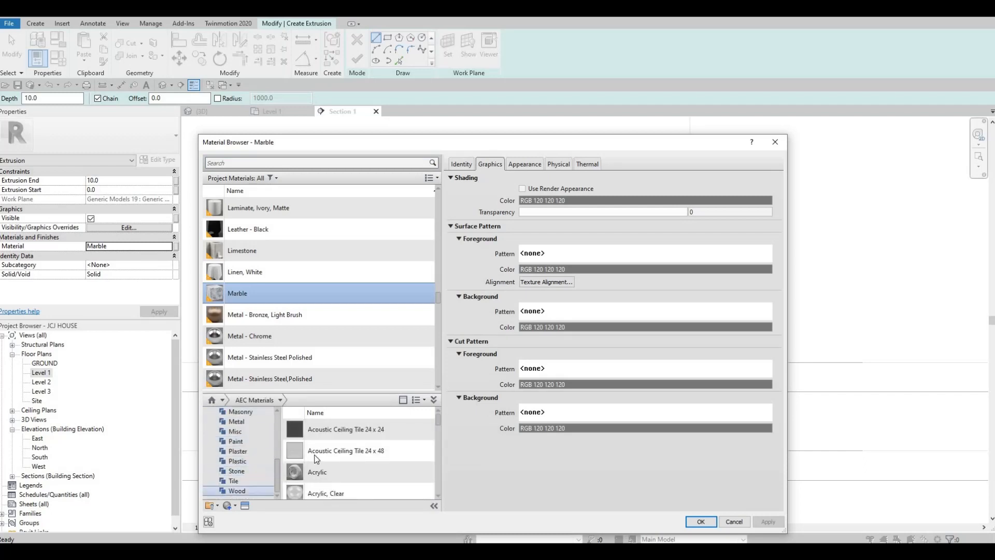
scroll(363, 467, down, 3)
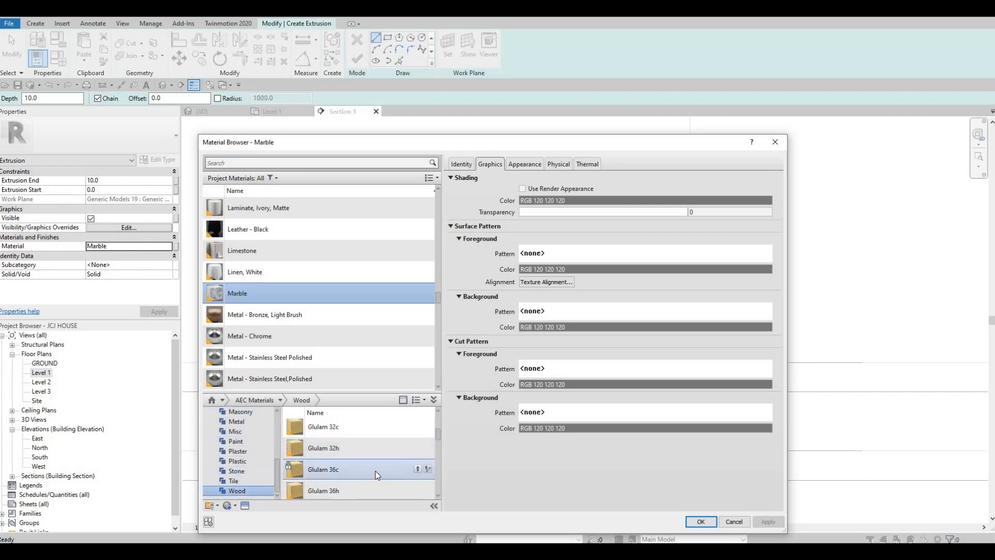
click(701, 522)
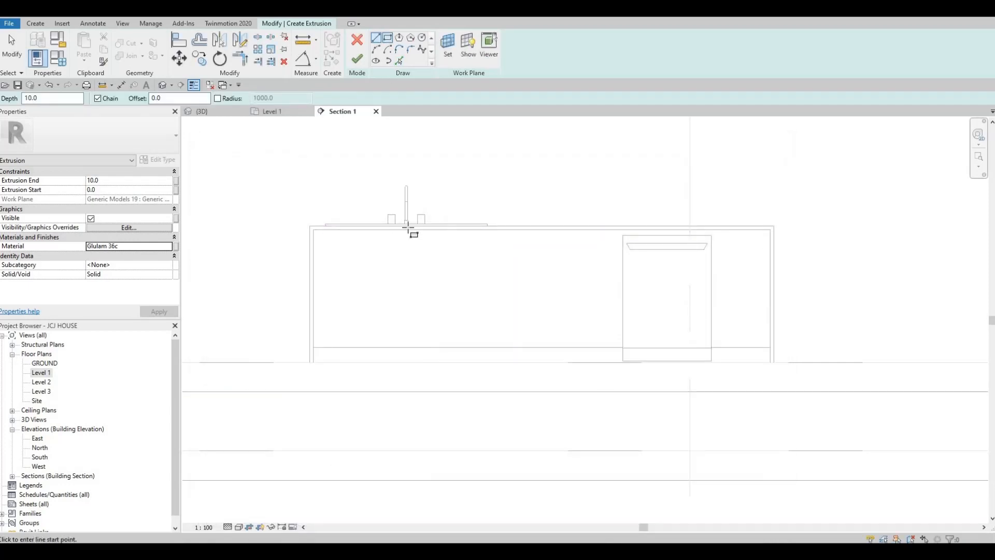
scroll(411, 235, up, 2)
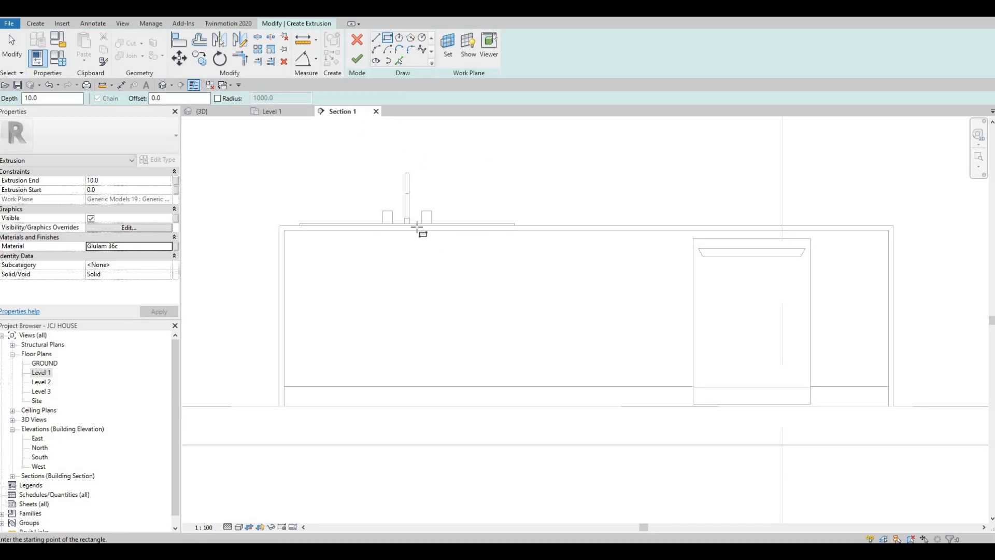
scroll(273, 236, up, 2)
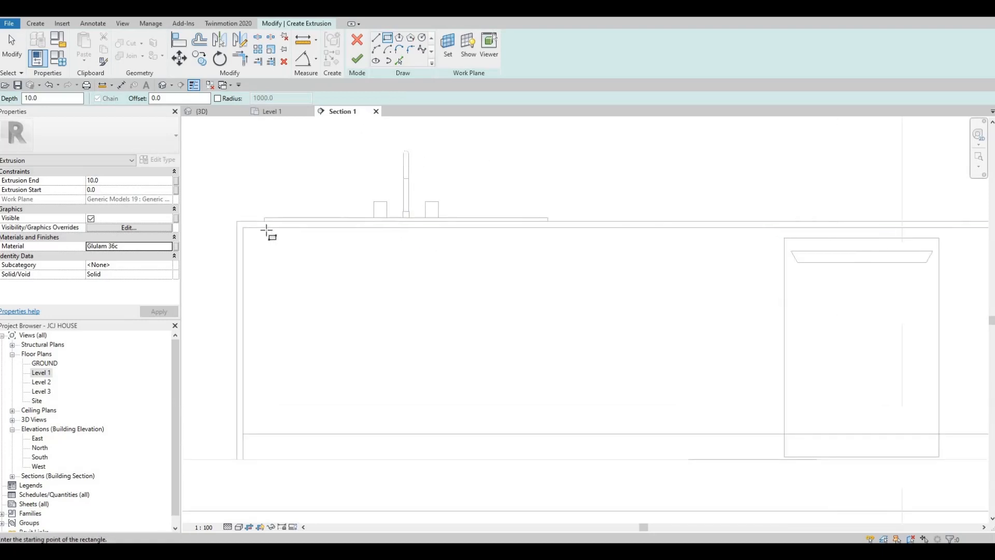
- Draw a rectangle under the countertop and align its left side to the sink's left edge
click(266, 228)
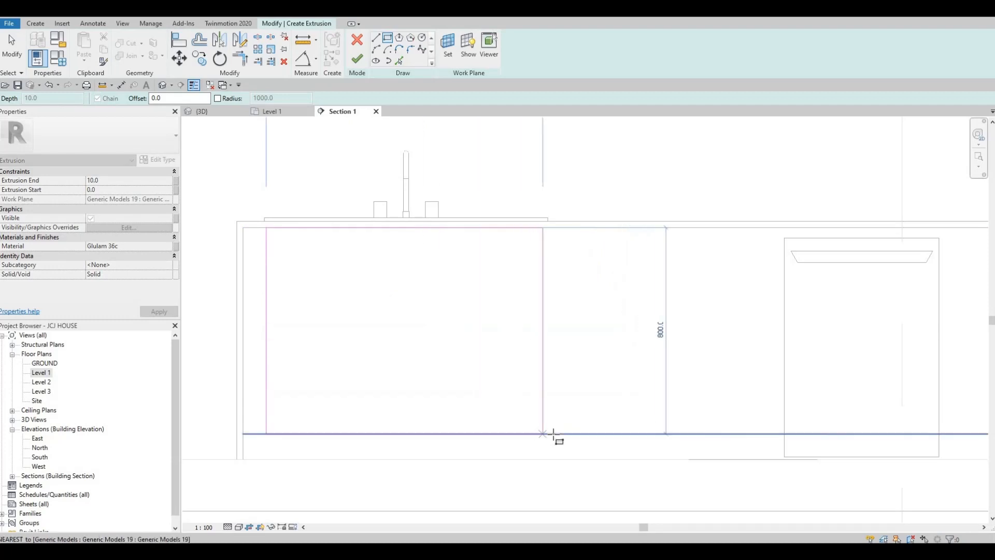
click(495, 422)
key(Escape)
key(Escape)
key(Escape)
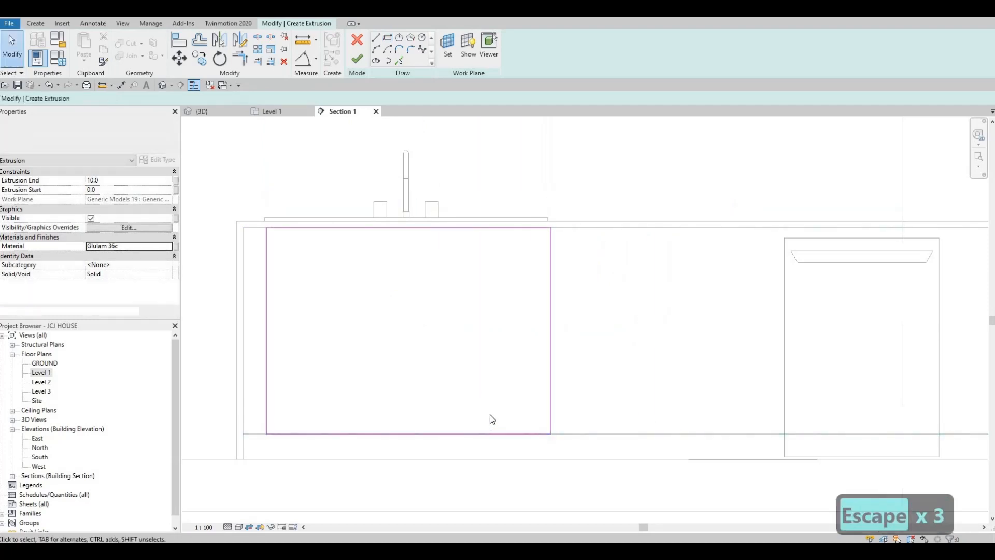
key(a)
key(l)
scroll(254, 210, up, 3)
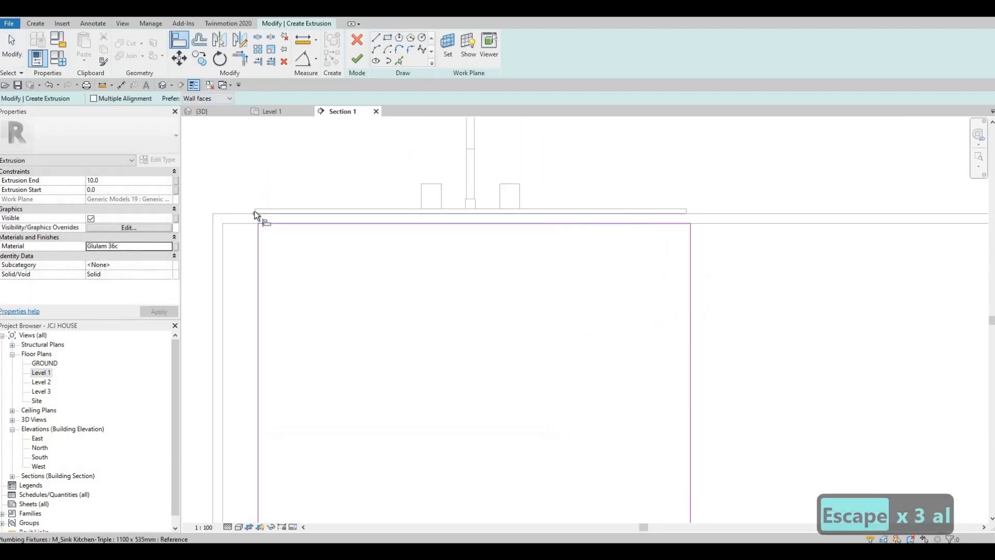
scroll(254, 213, up, 2)
click(254, 213)
scroll(255, 215, up, 2)
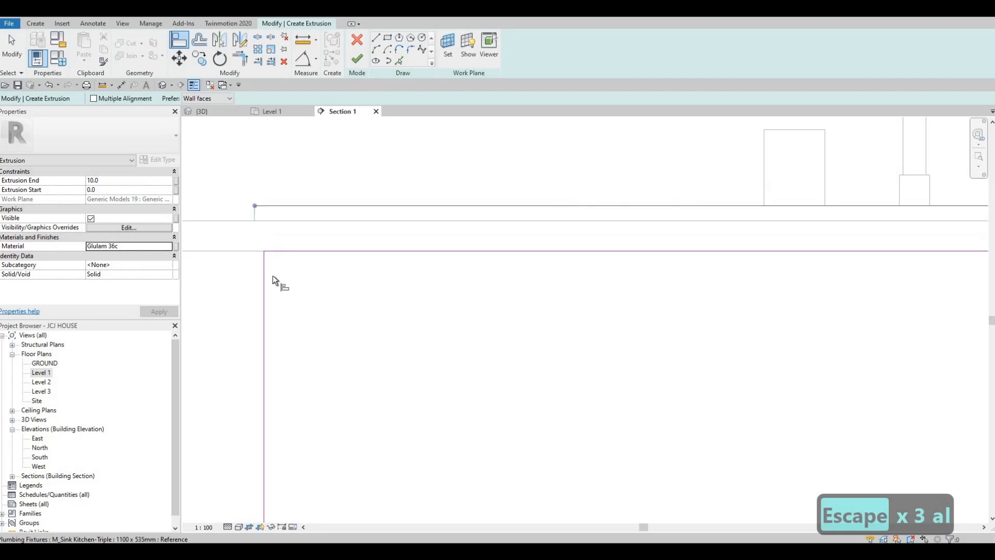
click(266, 275)
- Align the rectangle's right side to the sink's right-hand edge
scroll(778, 236, down, 2)
middle_drag(777, 236, 560, 244)
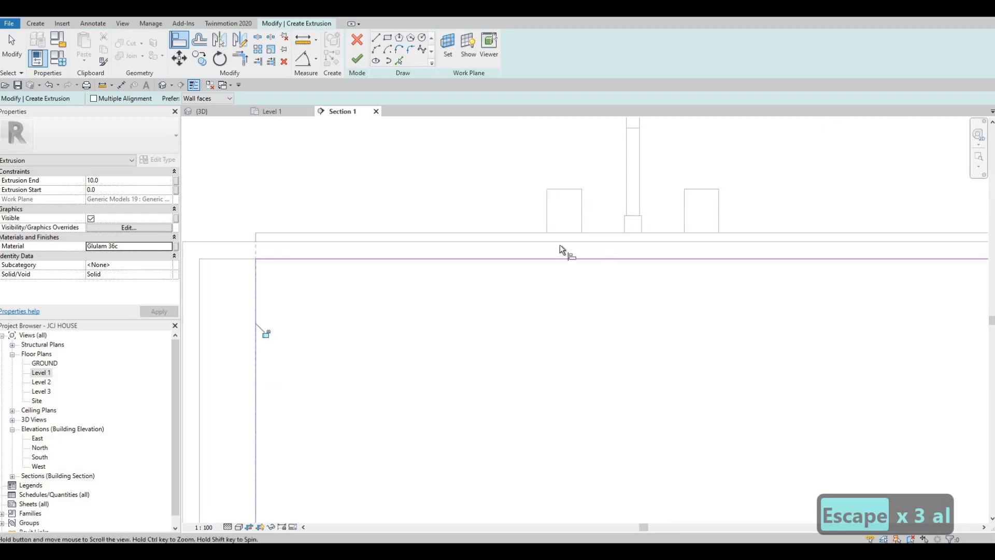
scroll(881, 218, down, 1)
middle_drag(881, 217, 515, 220)
scroll(515, 220, up, 3)
click(516, 218)
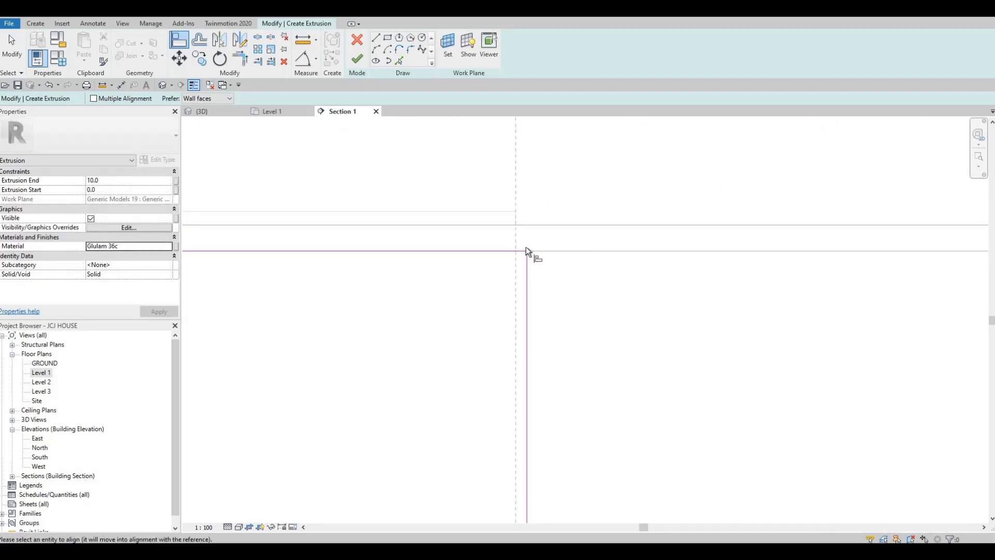
click(527, 258)
scroll(515, 249, down, 3)
scroll(461, 185, down, 2)
key(Escape)
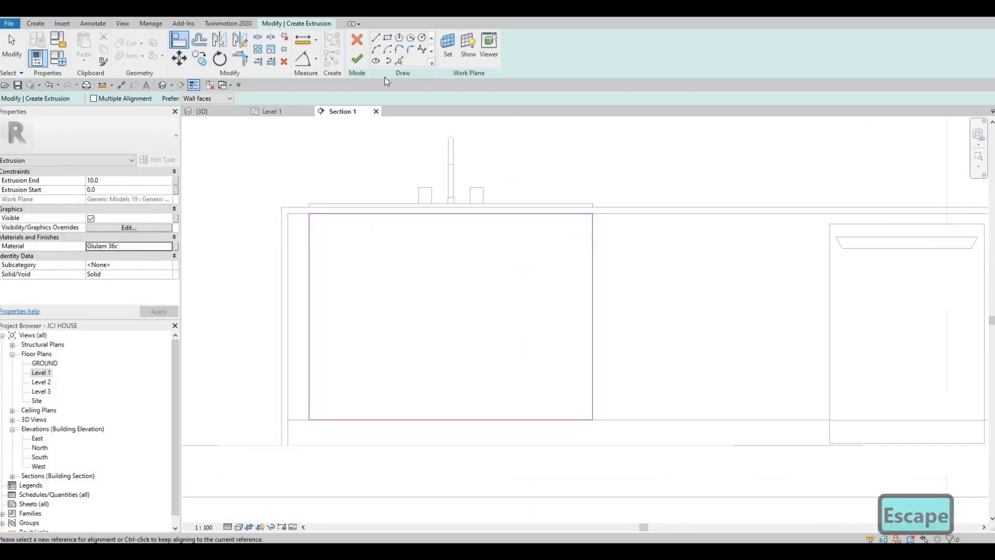
key(Escape)
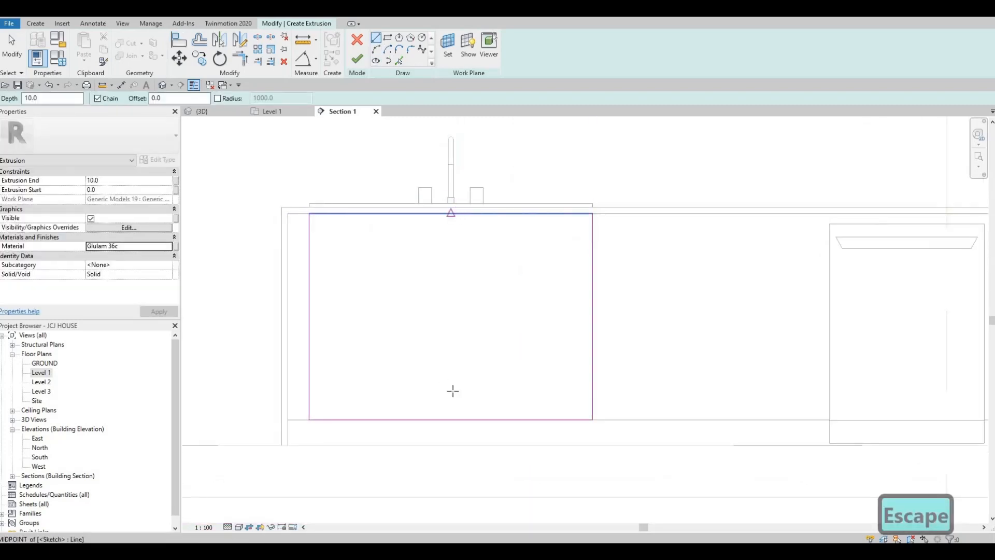
- Draw a vertical divider line from the rectangle's top midpoint to its bottom midpoint
click(451, 213)
click(451, 418)
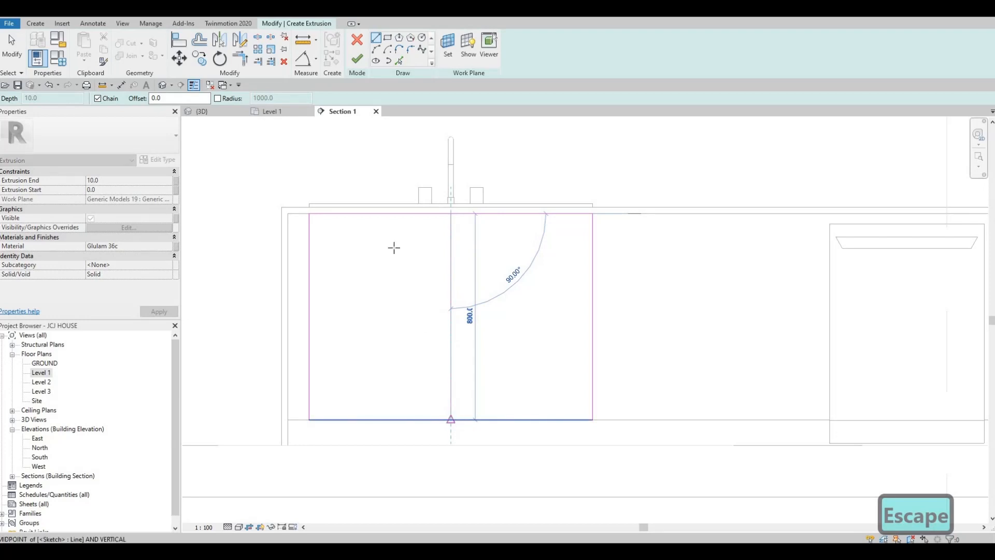
key(Escape)
key(Escape)
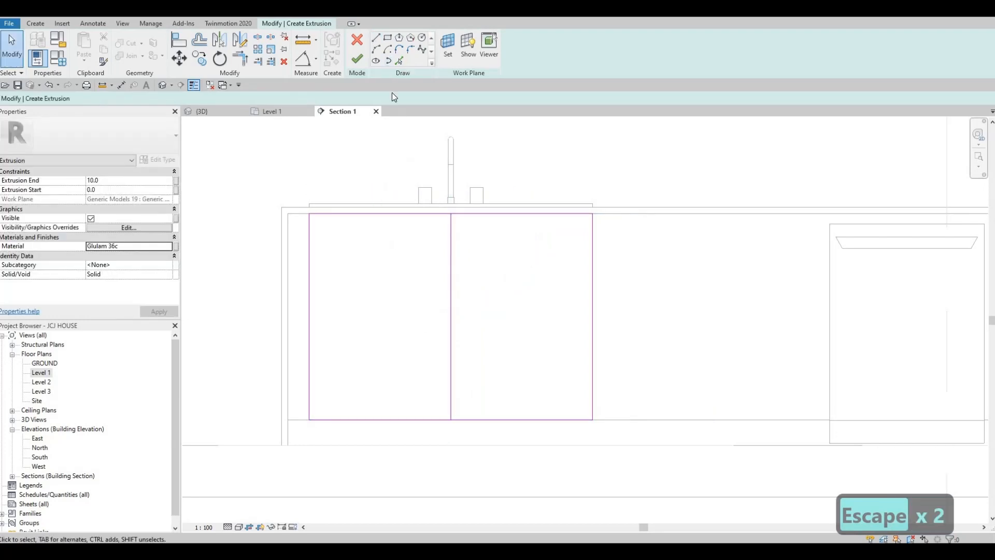
- Remove the stray picked line created beside the centre divider
click(398, 61)
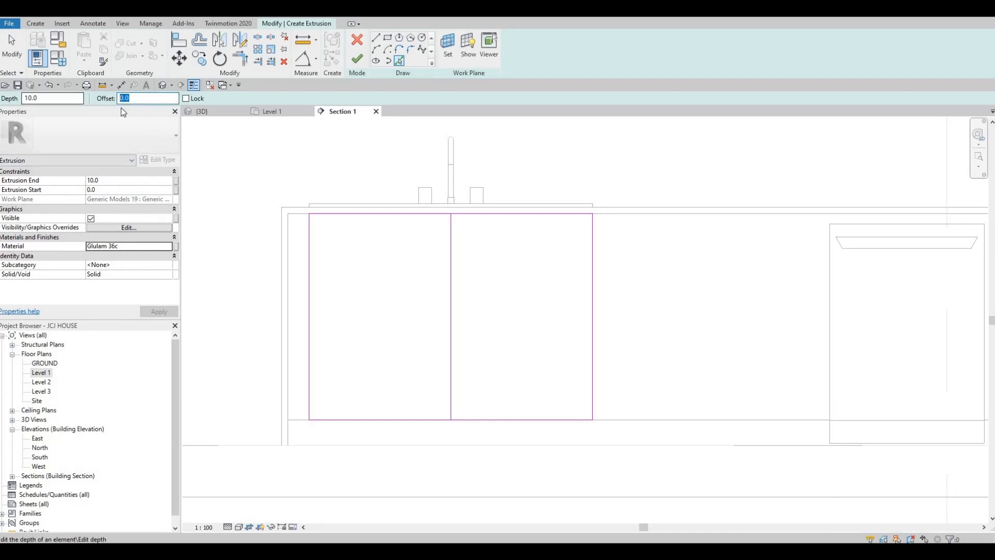
scroll(455, 238, up, 1)
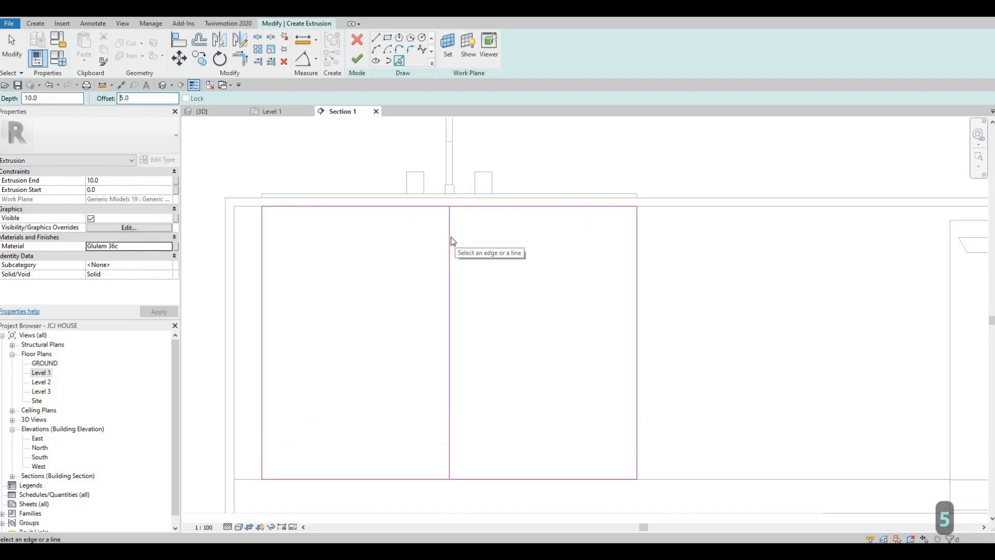
click(445, 229)
scroll(448, 220, up, 2)
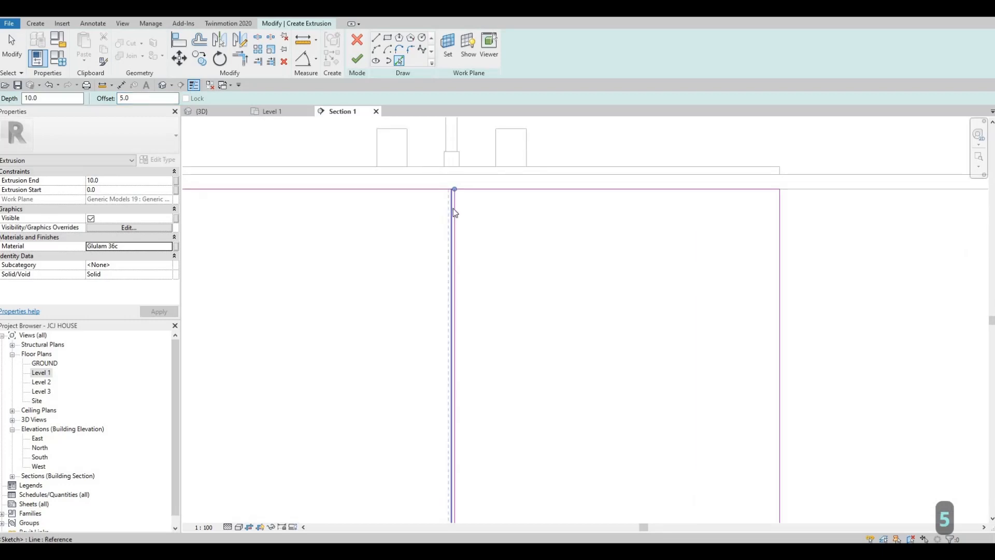
key(Escape)
key(Escape)
scroll(450, 204, up, 2)
click(450, 204)
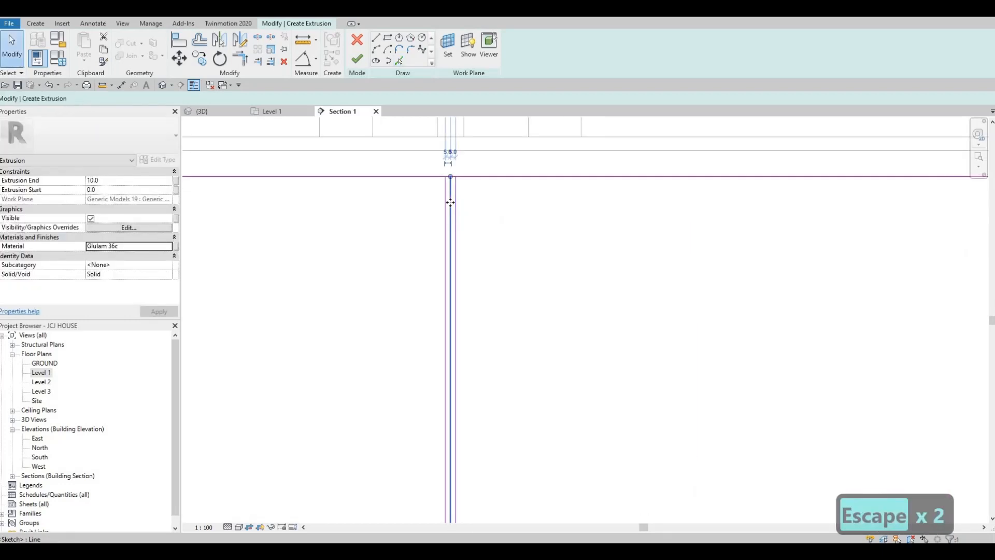
key(Delete)
scroll(391, 188, down, 4)
key(Escape)
key(Escape)
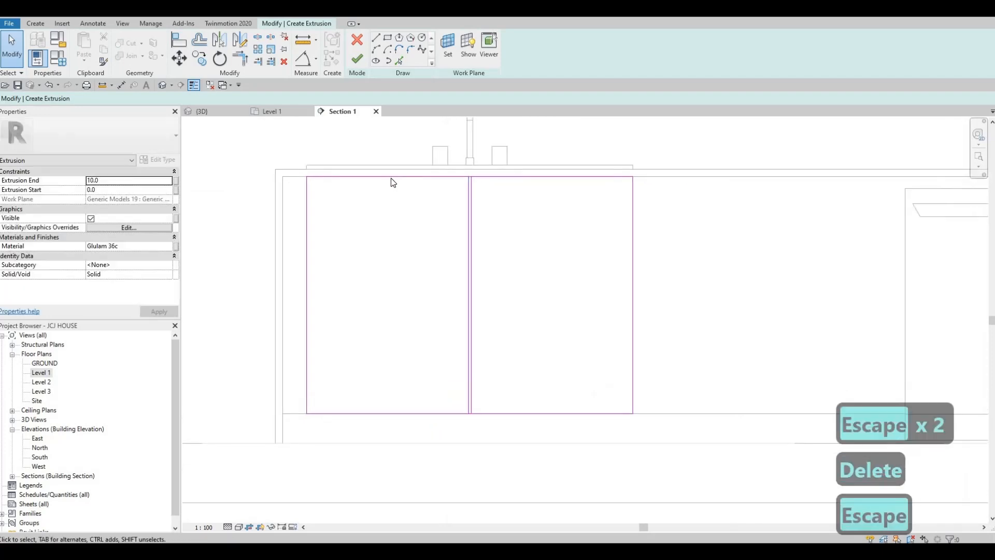
- Pick the top, bottom and right cabinet edges with a 10 offset to add inner lines
click(399, 60)
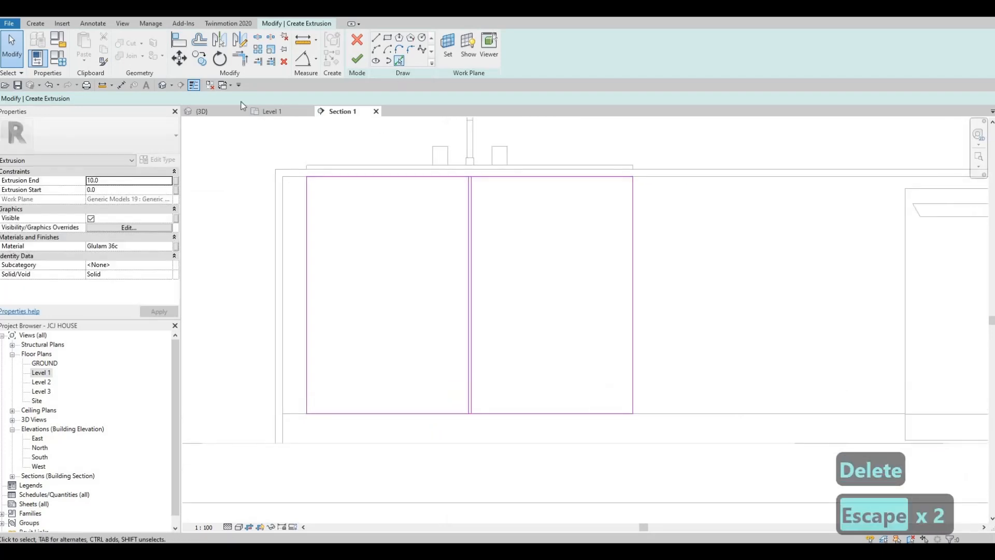
drag(139, 98, 96, 98)
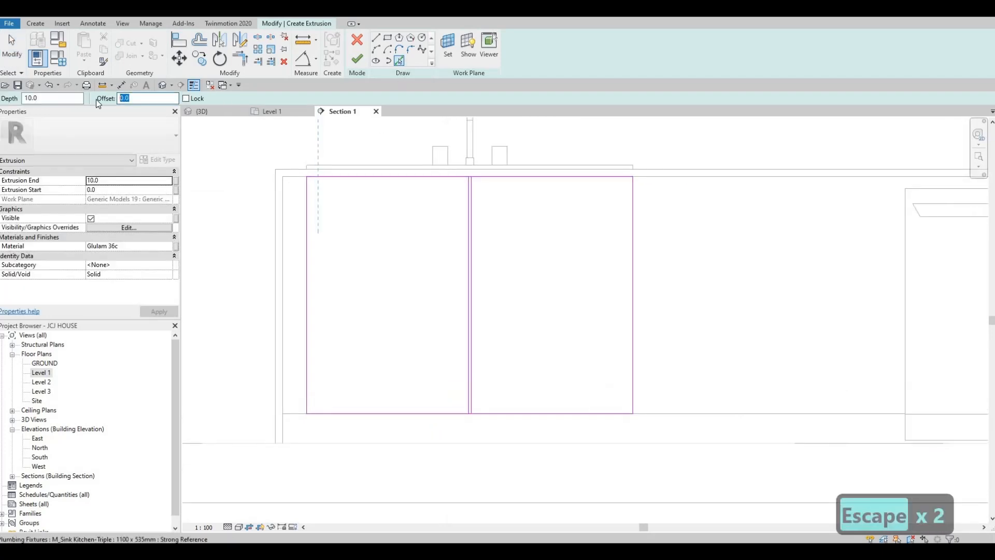
text(10)
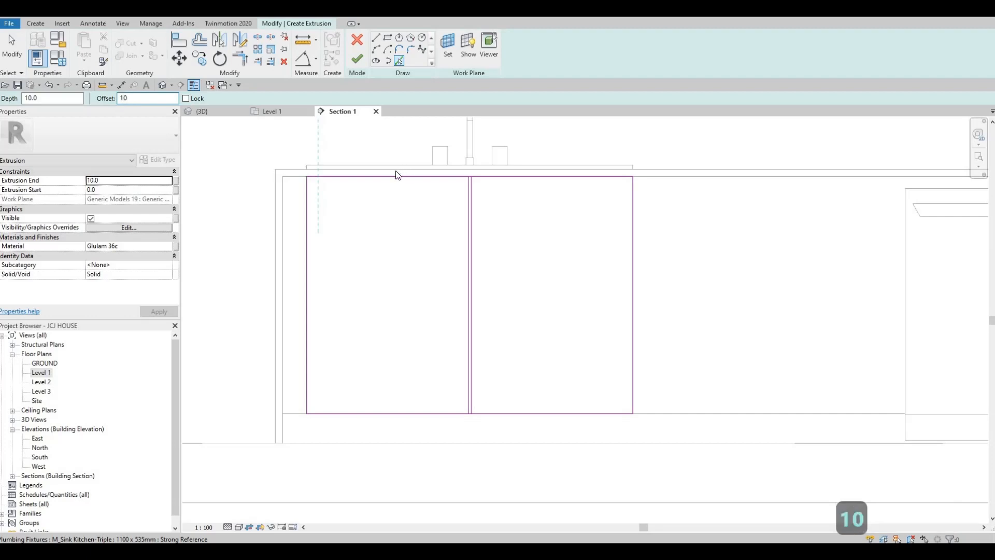
click(389, 181)
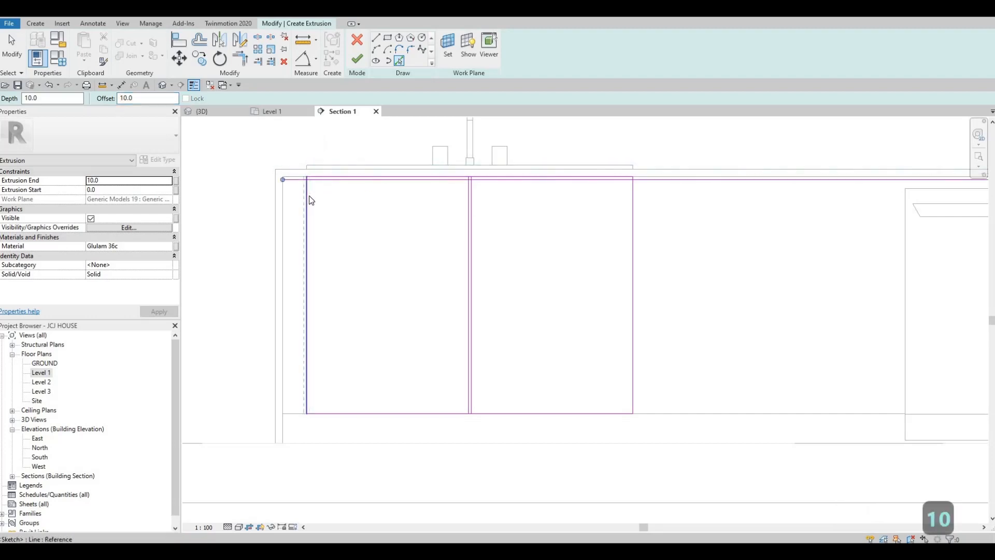
click(359, 413)
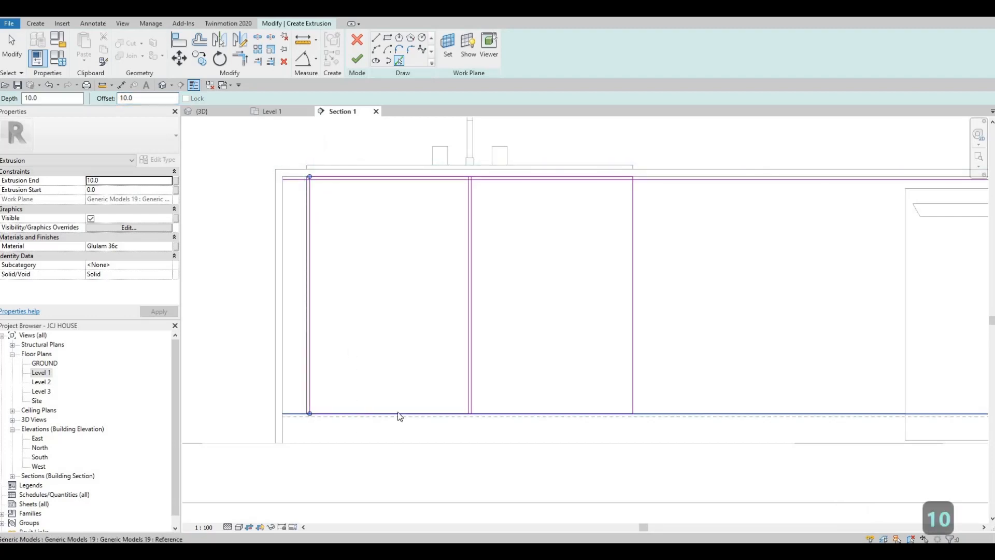
click(629, 320)
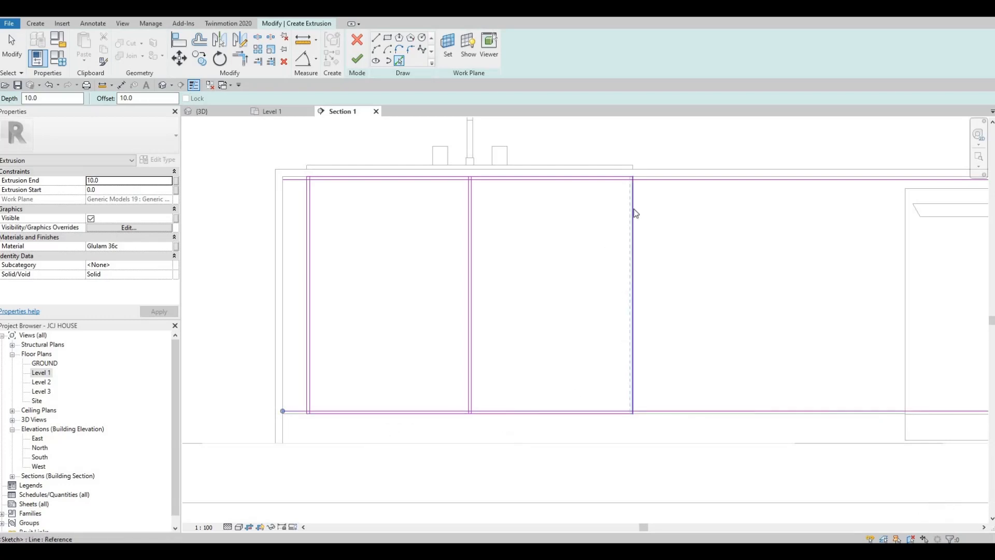
key(Escape)
key(Escape)
key(Escape)
scroll(633, 213, up, 2)
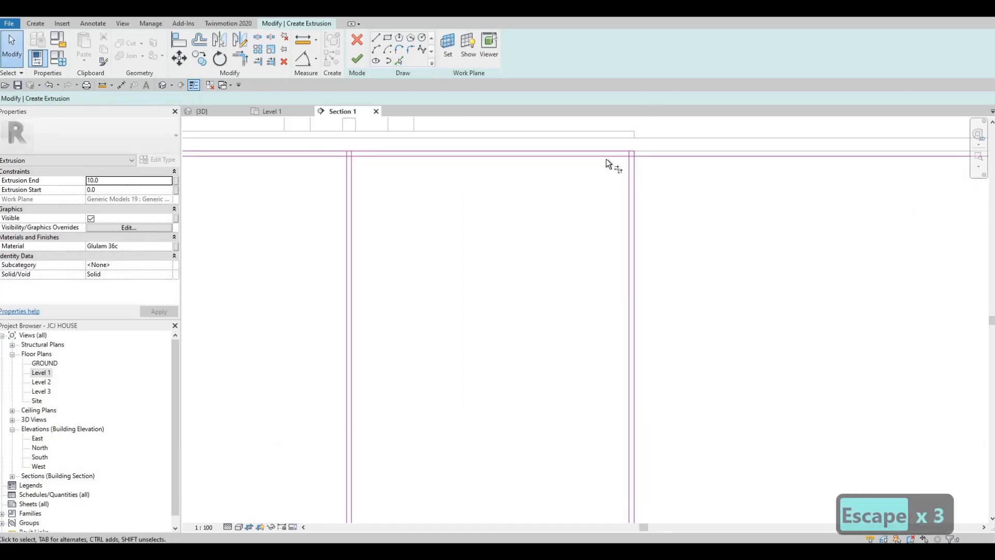
- Trim the top inner line into a corner with the right vertical, undoing a second trim
key(t)
key(r)
click(466, 155)
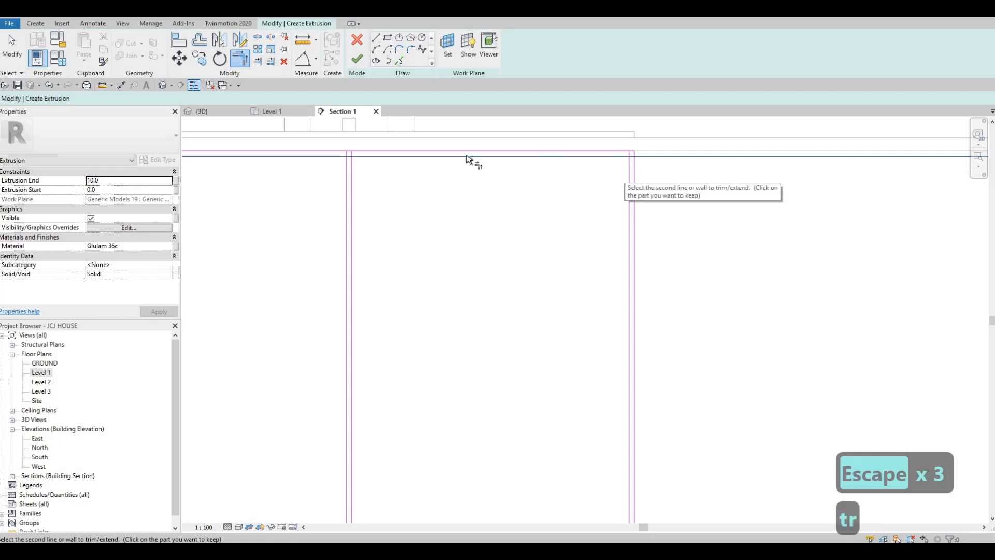
click(467, 156)
middle_drag(353, 161, 512, 174)
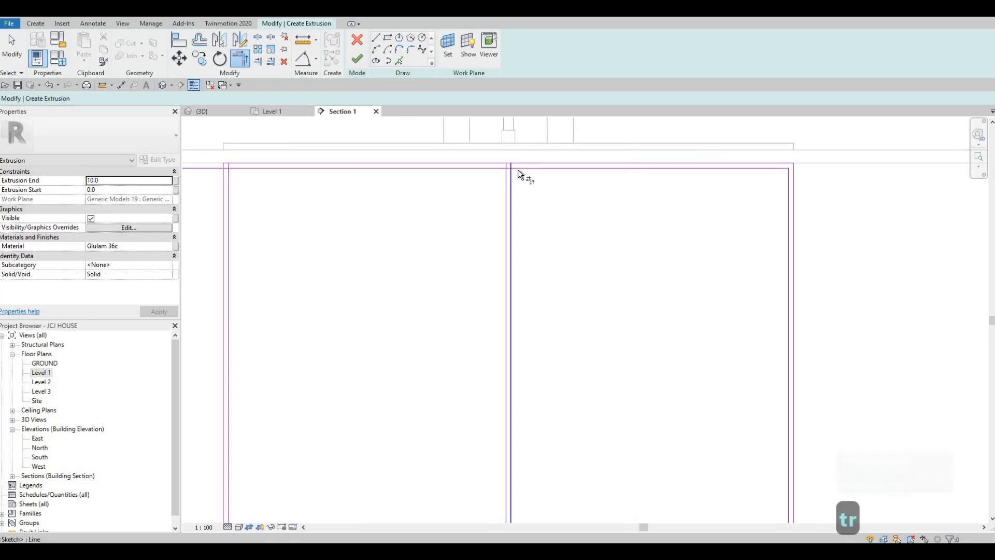
click(518, 170)
click(511, 179)
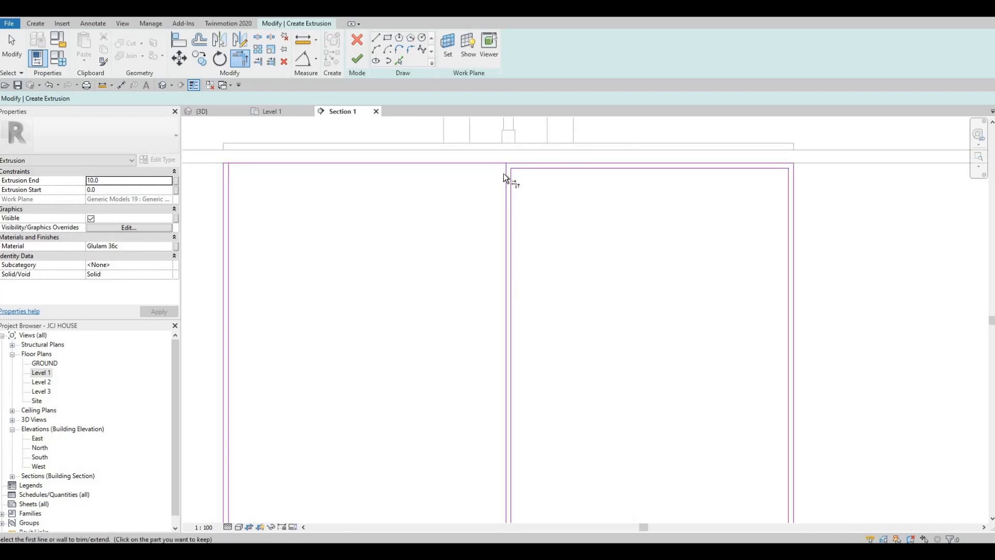
key(ctrl+z)
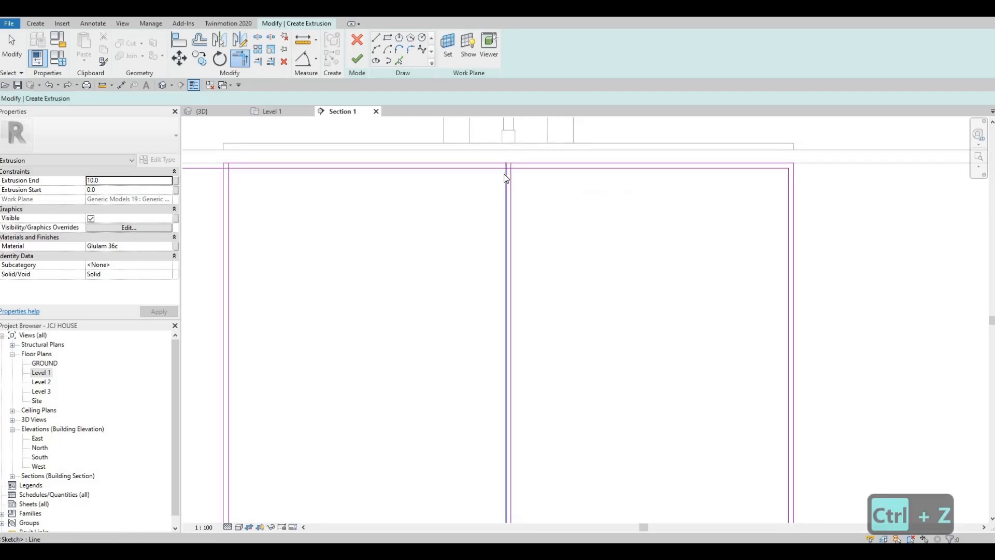
key(Escape)
key(Escape)
- Split the inner top and bottom lines where they meet the centre divider
key(s)
key(l)
scroll(499, 169, up, 4)
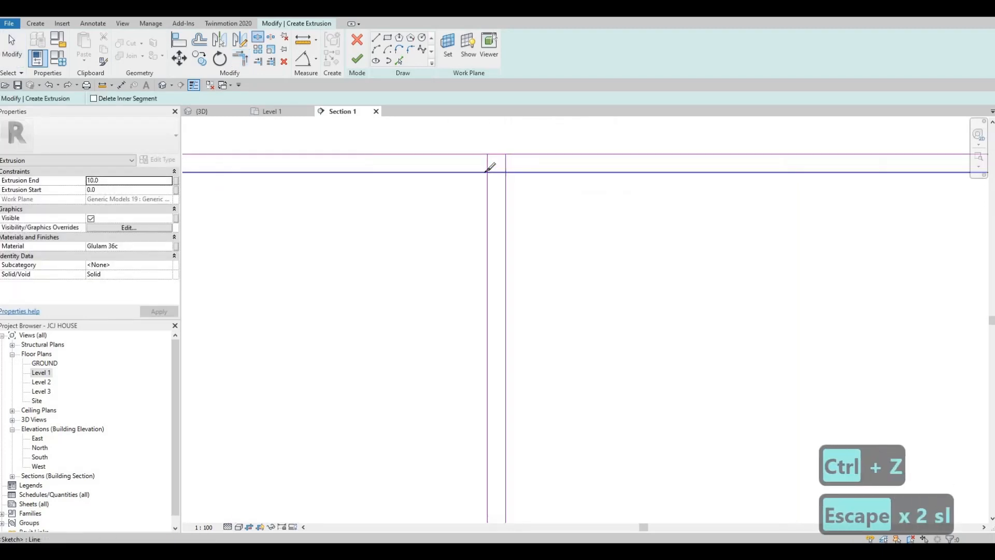
click(488, 172)
scroll(502, 336, down, 5)
middle_drag(510, 504, 526, 332)
scroll(521, 332, up, 2)
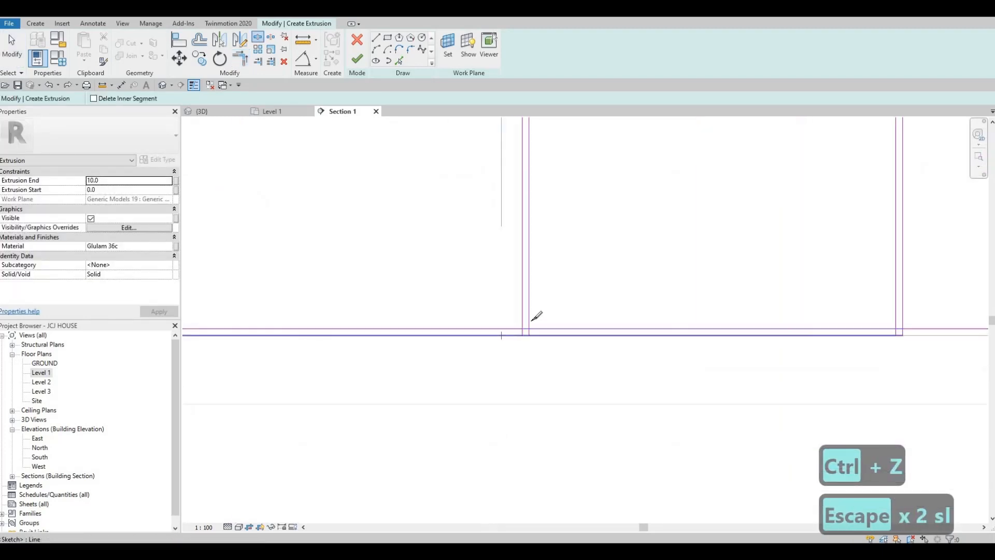
scroll(529, 326, up, 2)
click(528, 327)
scroll(526, 295, down, 3)
middle_drag(609, 289, 567, 348)
scroll(567, 349, down, 4)
key(Escape)
middle_drag(638, 136, 599, 231)
scroll(643, 209, up, 3)
key(Escape)
key(Escape)
middle_drag(466, 205, 540, 214)
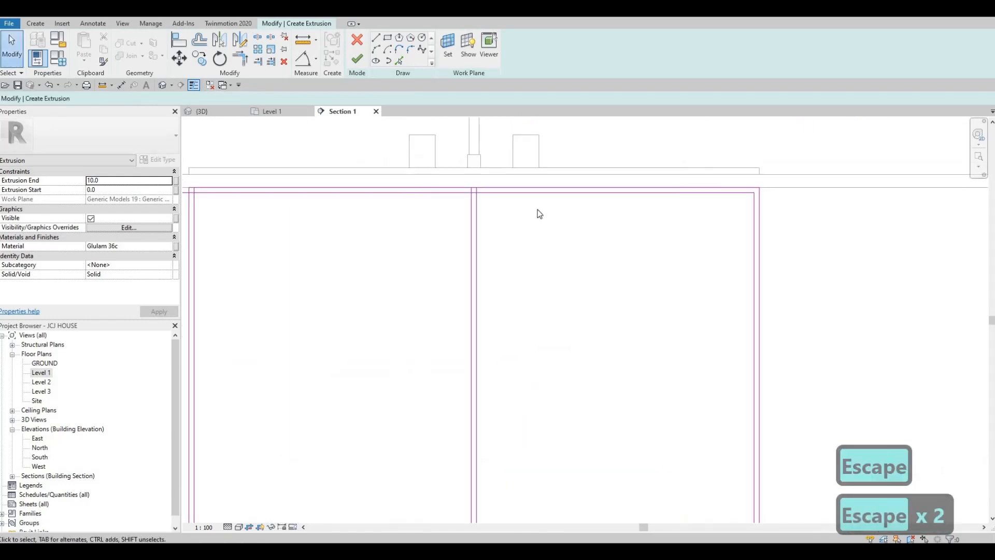
- Trim the upper inner lines into corners with the adjacent vertical lines
key(t)
key(r)
scroll(484, 194, up, 2)
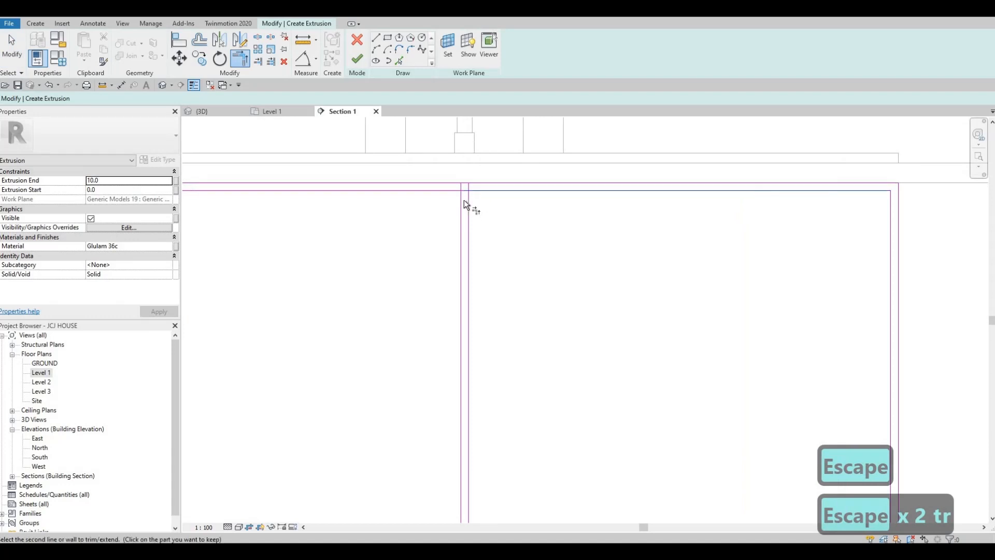
click(461, 200)
click(453, 190)
middle_drag(383, 203, 674, 220)
scroll(673, 220, down, 1)
click(383, 207)
click(375, 213)
- Trim the lower inner lines into corners at the divider and the far right corner
middle_drag(433, 191, 404, 200)
scroll(405, 201, down, 4)
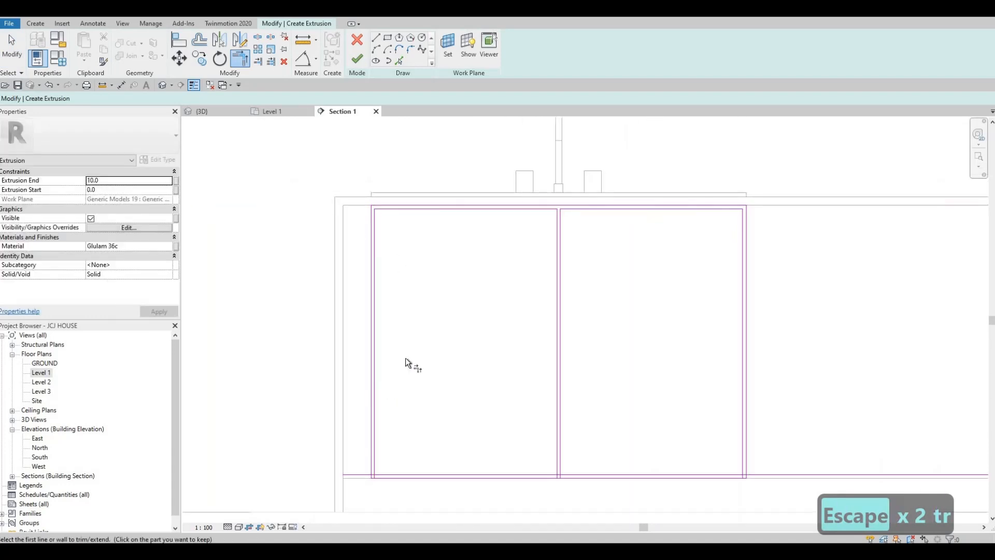
scroll(407, 363, down, 1)
middle_drag(410, 415, 426, 293)
scroll(426, 294, up, 2)
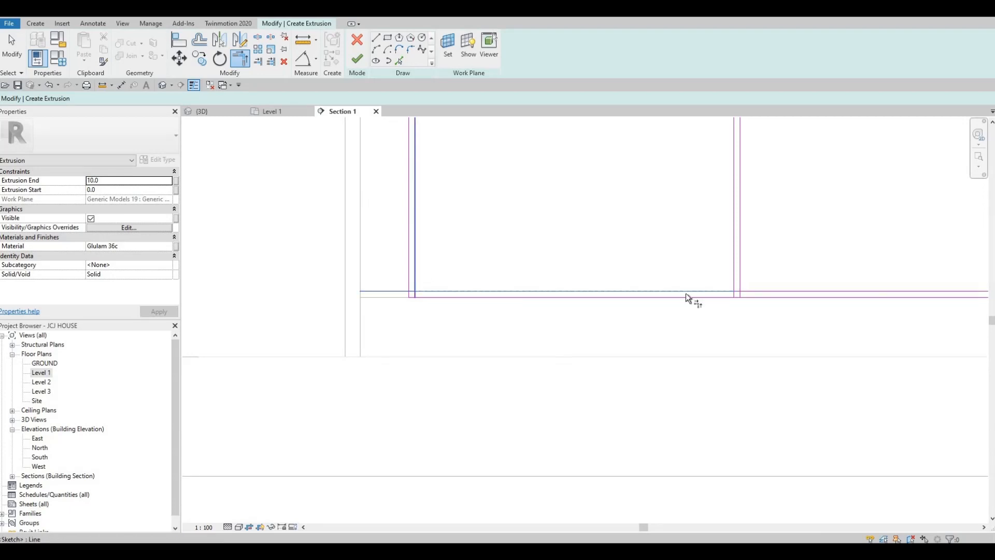
click(774, 289)
click(740, 276)
middle_drag(975, 290, 769, 318)
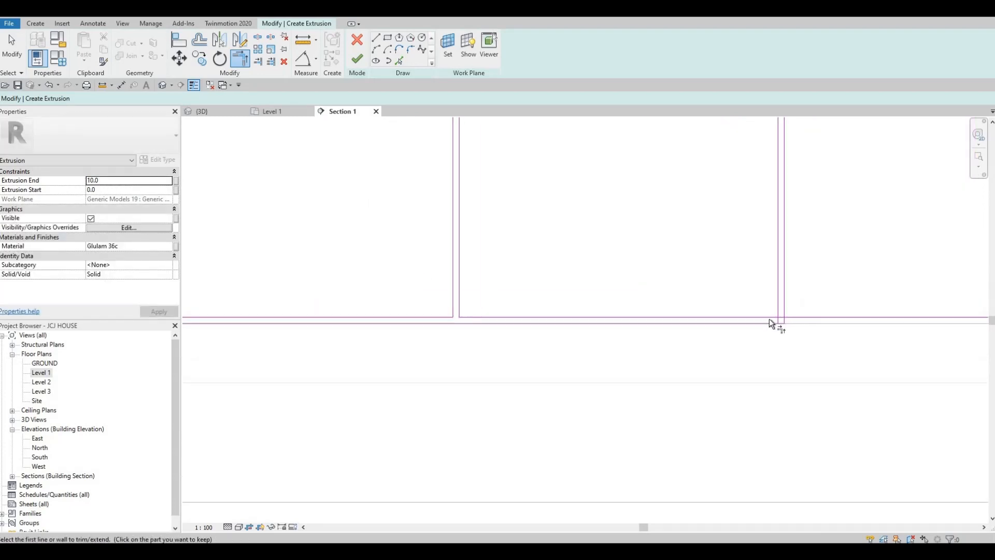
scroll(770, 318, up, 1)
click(785, 297)
scroll(788, 291, down, 2)
key(Escape)
key(Escape)
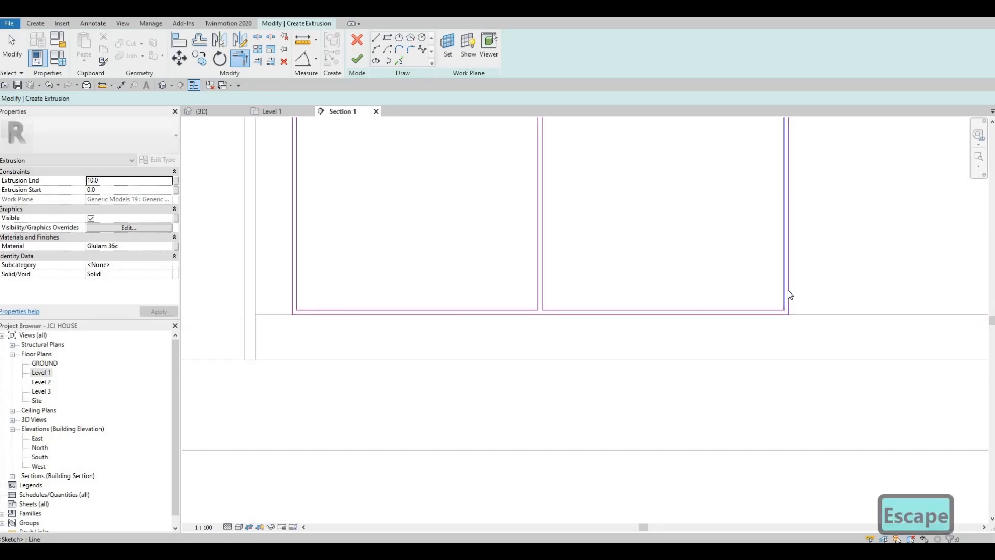
- Delete the four outer boundary lines and finish the extrusion sketch
key(Tab)
key(Escape)
key(Tab)
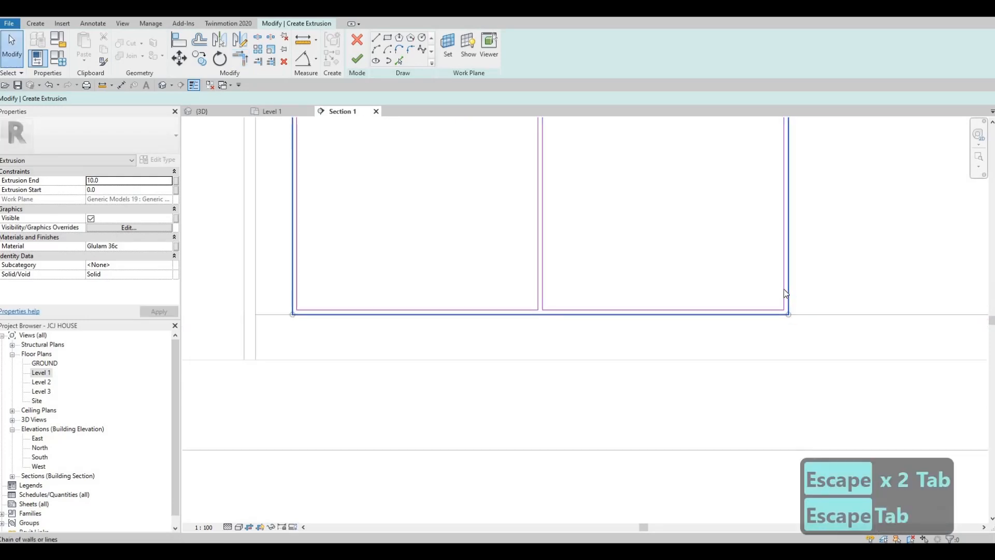
click(783, 289)
key(Delete)
scroll(570, 326, down, 4)
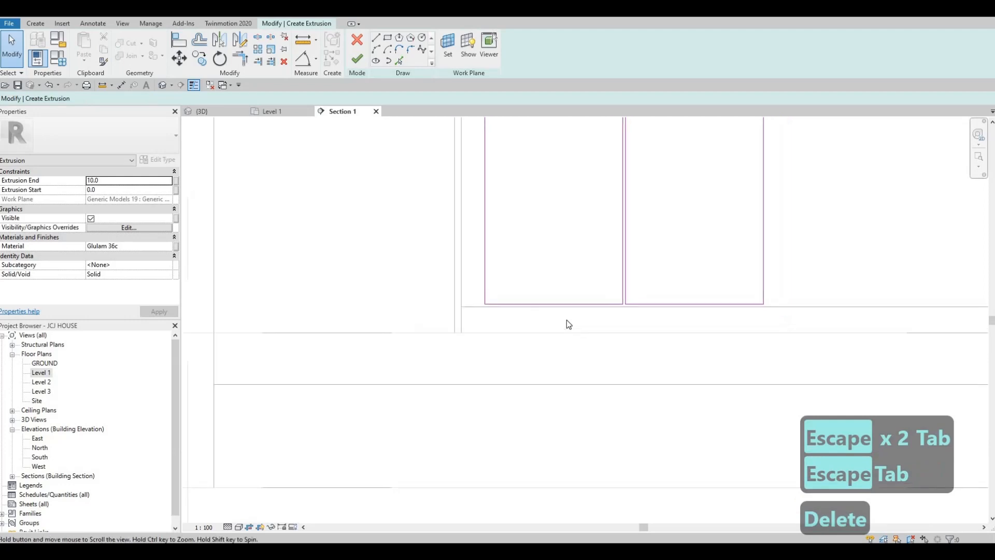
click(354, 59)
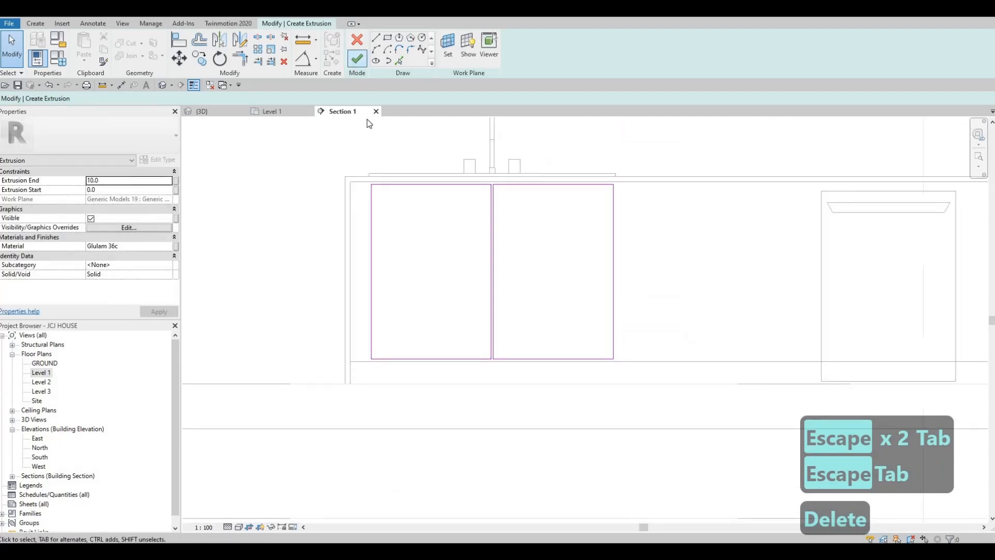
- Finish the in-place model and switch to the 3D view
click(527, 49)
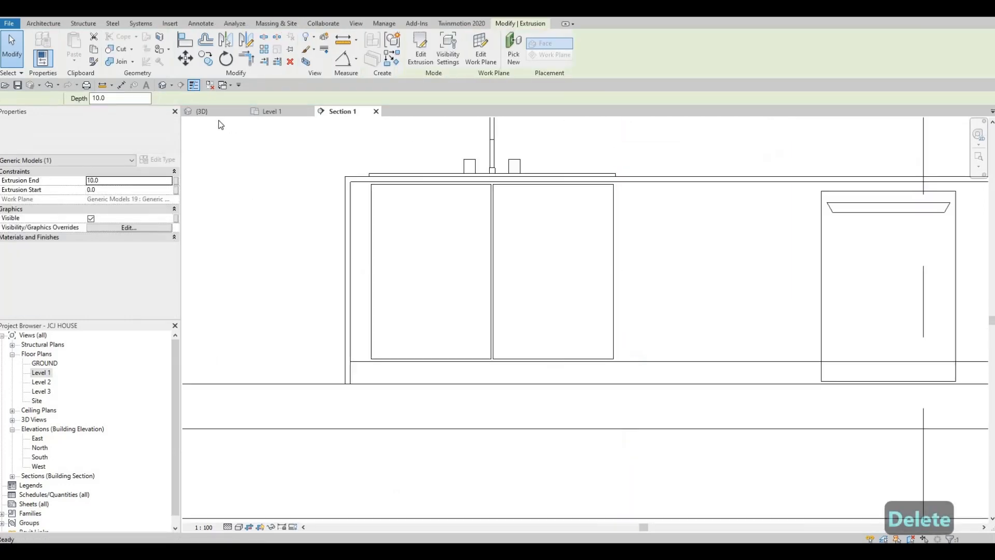
key(ctrl+Tab)
shift+middle_drag(440, 261, 442, 265)
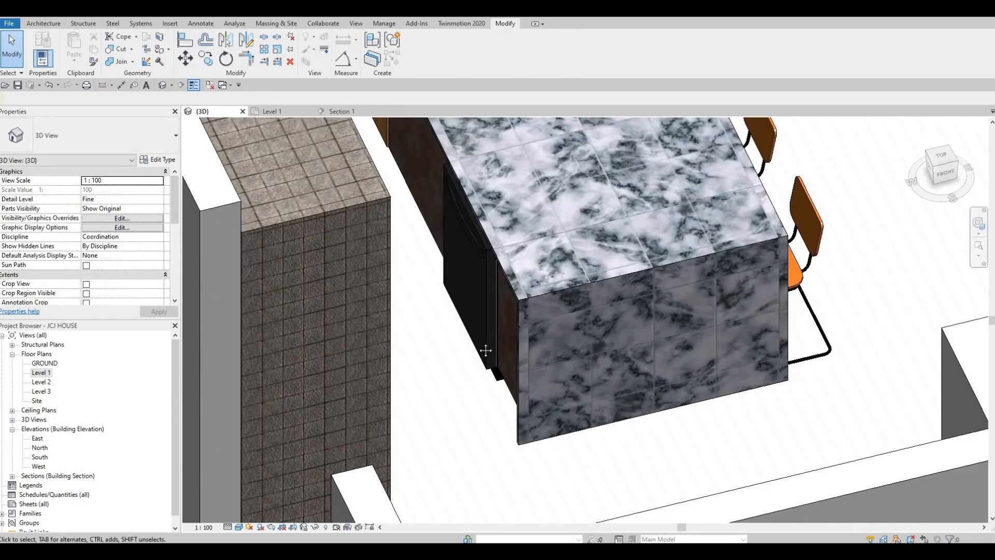
- Orbit and zoom around the island to view its wooden door panels and bar stools
middle_drag(486, 351, 555, 486)
scroll(494, 360, up, 1)
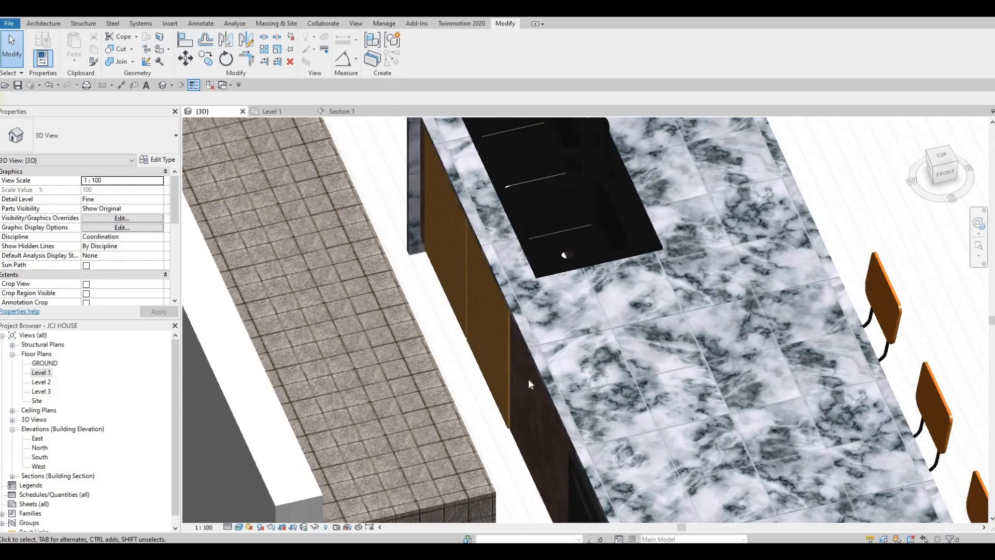
scroll(514, 357, down, 3)
shift+middle_drag(499, 334, 470, 300)
scroll(461, 419, down, 5)
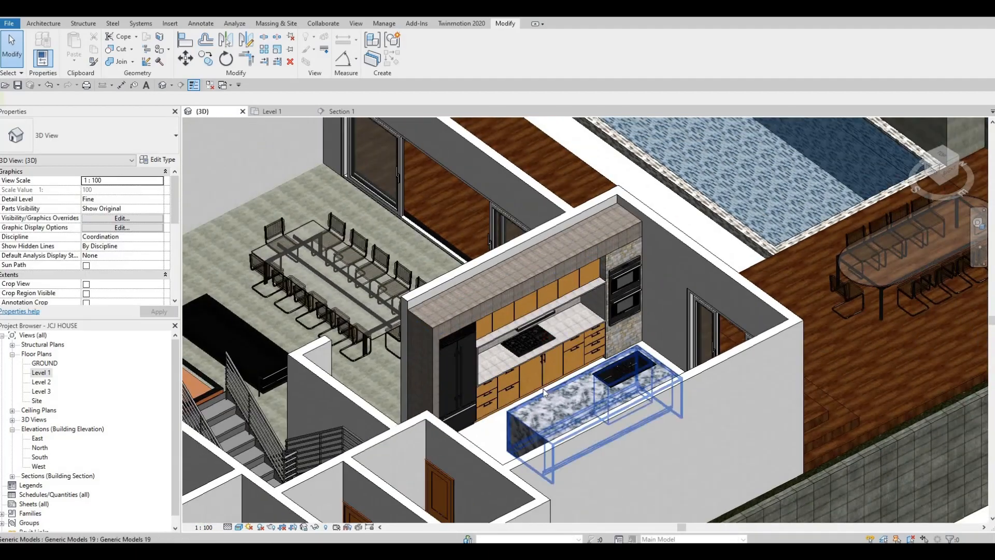
scroll(544, 389, up, 3)
scroll(495, 393, down, 1)
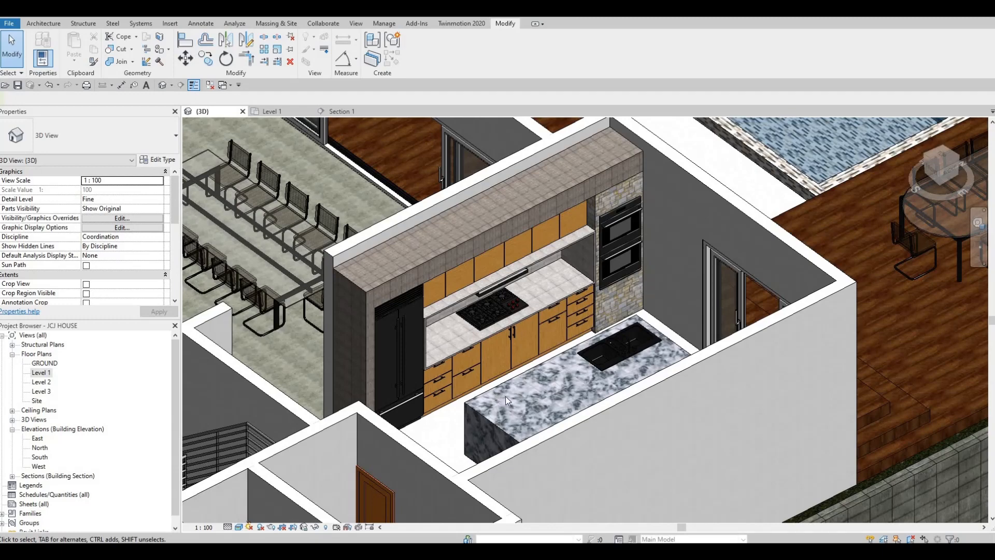
shift+middle_drag(516, 435, 526, 449)
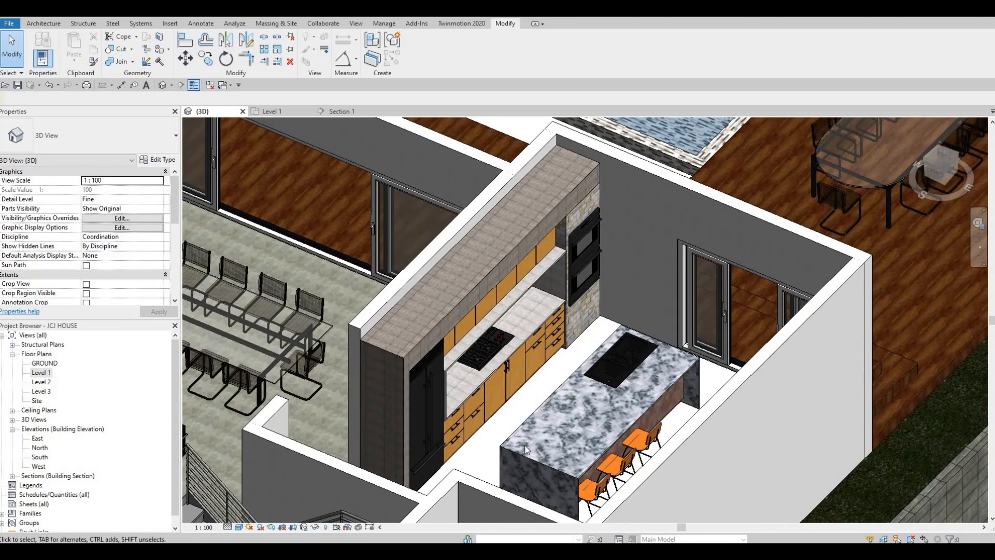